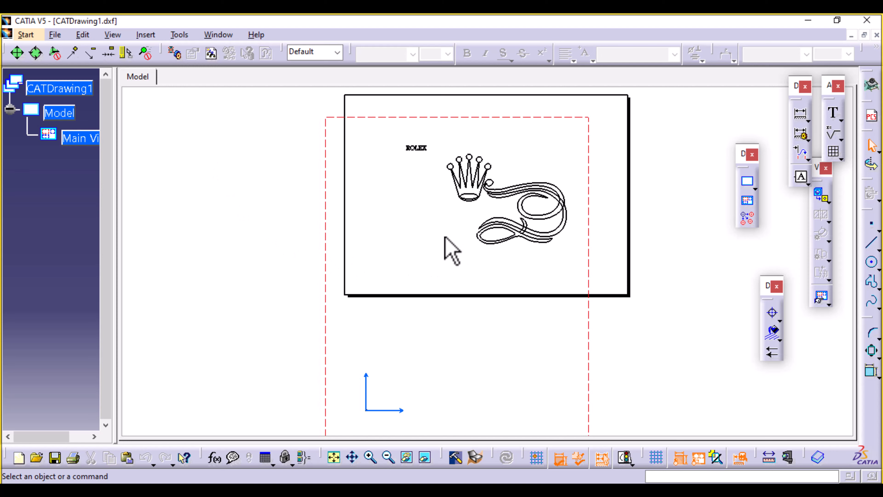
Step: Scale the crown down slightly about its centre and move it up and to the right, just above the swirl's curl
{"action": "mouse_move", "coordinate": [444, 237]}
{"action": "middle_mouse_down"}
{"action": "mouse_move", "coordinate": [371, 262]}
{"action": "mouse_move", "coordinate": [368, 193]}
{"action": "mouse_move", "coordinate": [380, 263]}
{"action": "mouse_move", "coordinate": [388, 224]}
{"action": "middle_mouse_up"}
{"action": "mouse_move", "coordinate": [313, 212]}
{"action": "middle_mouse_down"}
{"action": "mouse_move", "coordinate": [373, 300]}
{"action": "mouse_move", "coordinate": [356, 289]}
{"action": "mouse_move", "coordinate": [372, 258]}
{"action": "mouse_move", "coordinate": [369, 266]}
{"action": "mouse_move", "coordinate": [417, 288]}
{"action": "middle_mouse_up"}
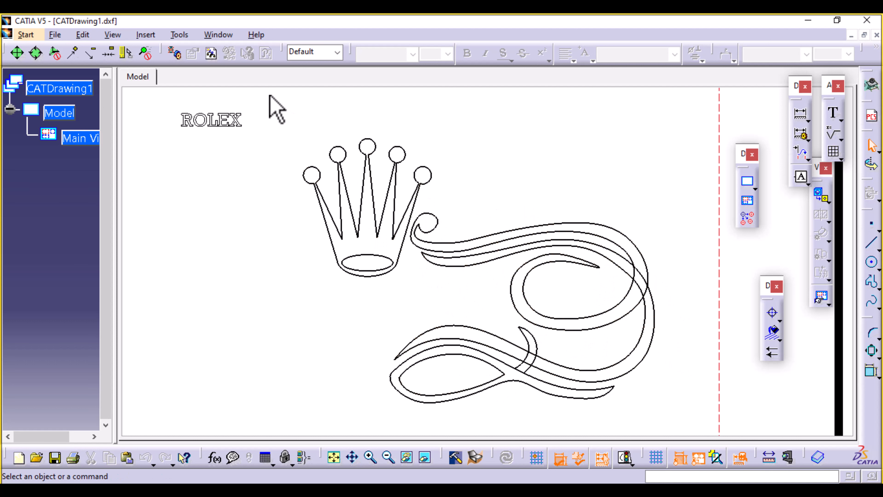
{"action": "left_click_drag", "start_coordinate": [270, 96], "coordinate": [435, 309]}
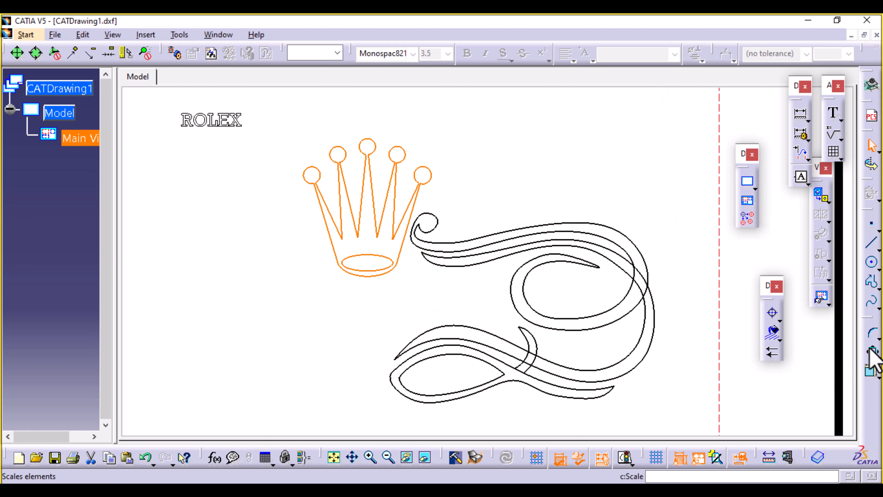
{"action": "left_click", "coordinate": [368, 229]}
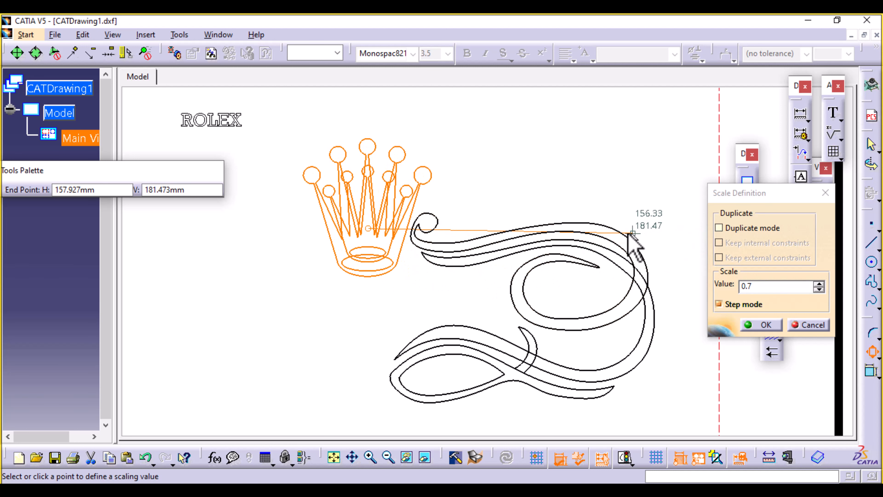
{"action": "left_click", "coordinate": [645, 228]}
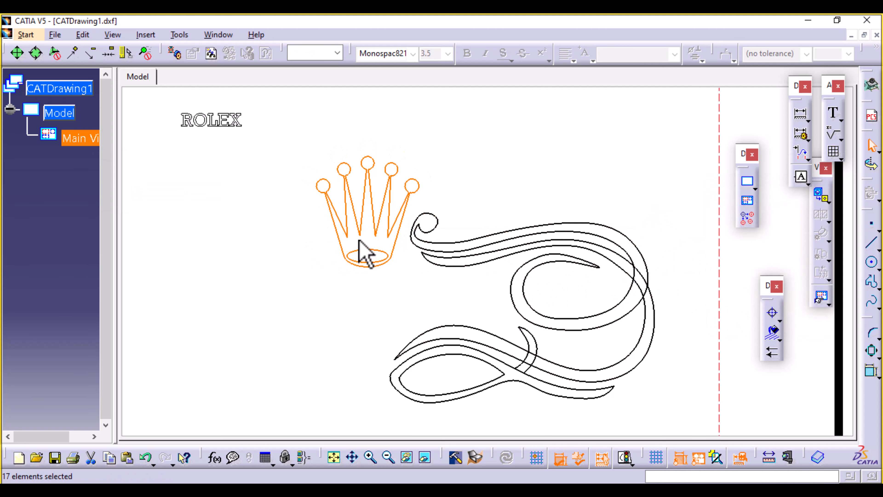
{"action": "left_click_drag", "start_coordinate": [360, 231], "coordinate": [368, 219]}
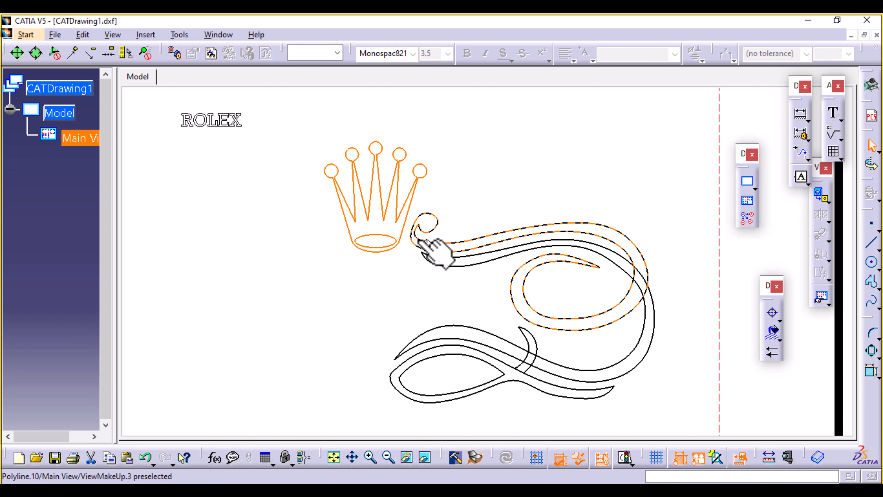
{"action": "left_click", "coordinate": [372, 307]}
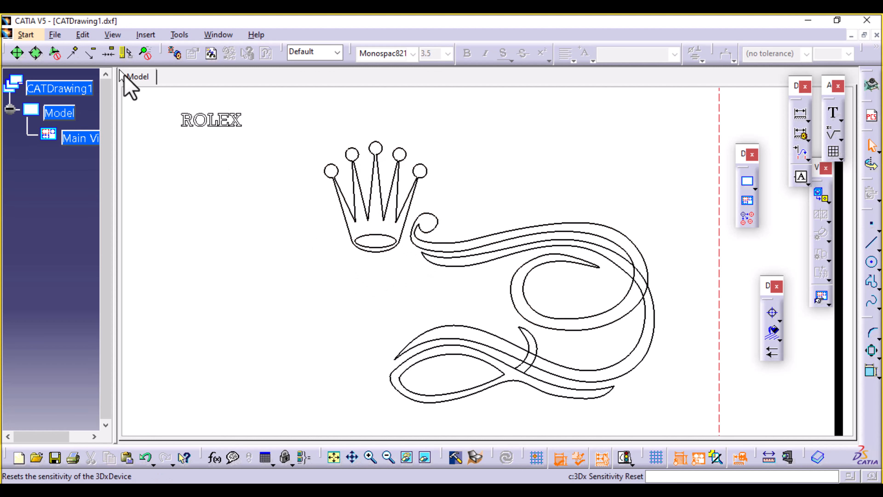
Step: Move the ROLEX lettering beneath the crown and scale it by a factor of 2 about its centre
{"action": "left_click_drag", "start_coordinate": [222, 130], "coordinate": [283, 153]}
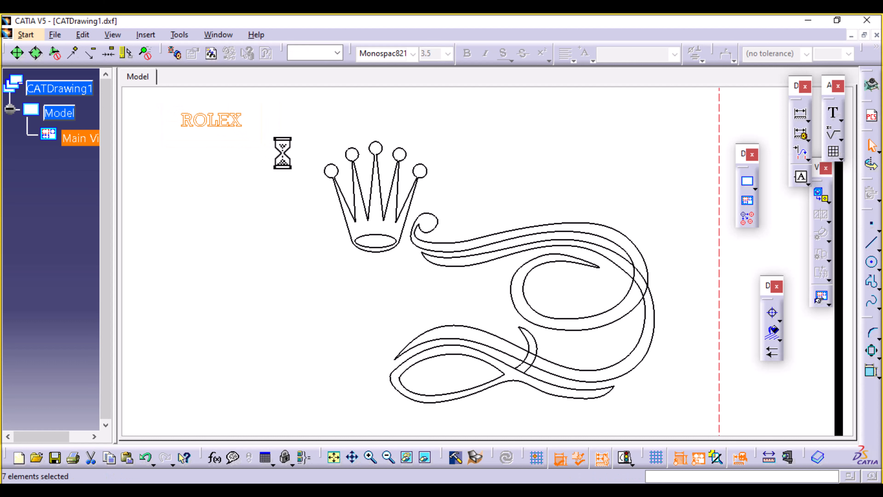
{"action": "left_click_drag", "start_coordinate": [231, 122], "coordinate": [390, 281]}
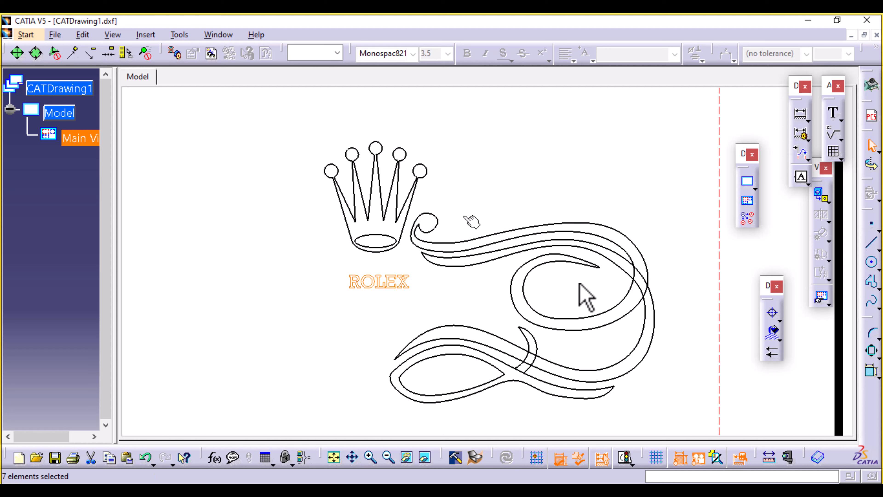
{"action": "left_click", "coordinate": [872, 351]}
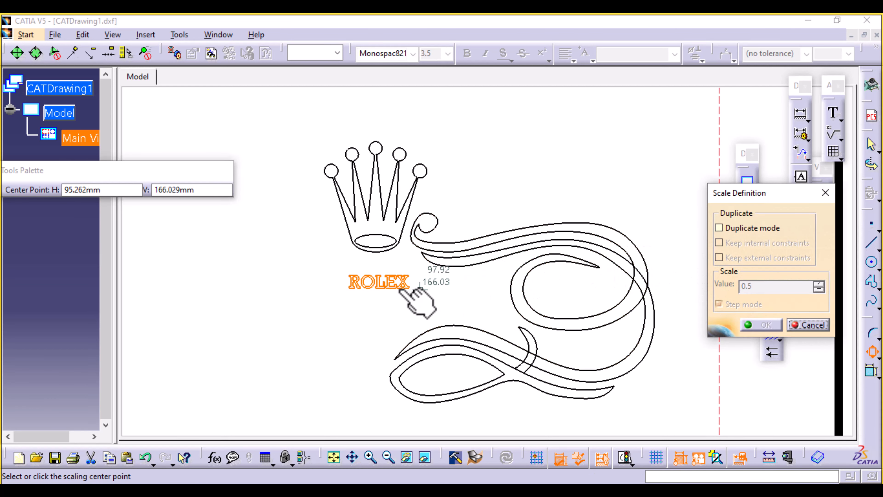
{"action": "left_click", "coordinate": [382, 283]}
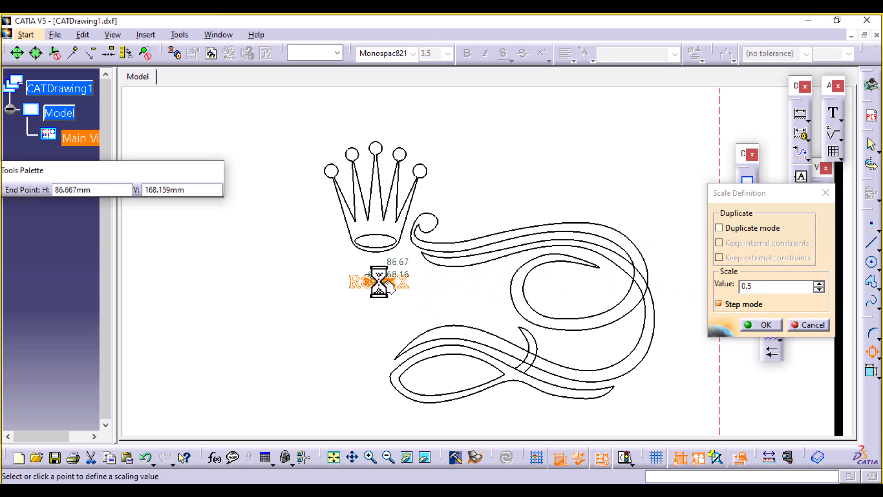
{"action": "left_click", "coordinate": [749, 287]}
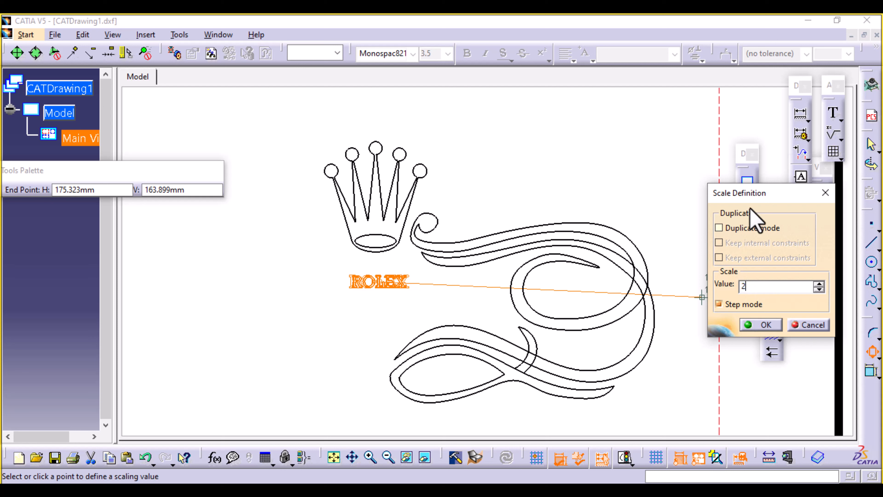
{"action": "left_click", "coordinate": [763, 324]}
{"action": "left_click", "coordinate": [594, 172]}
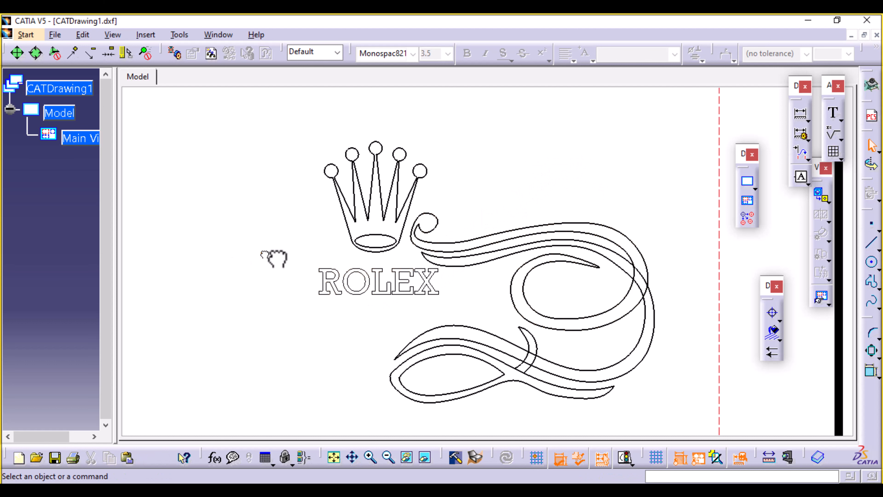
Step: Shift the enlarged ROLEX lettering slightly down and left to centre it under the crown
{"action": "left_click_drag", "start_coordinate": [263, 253], "coordinate": [479, 315]}
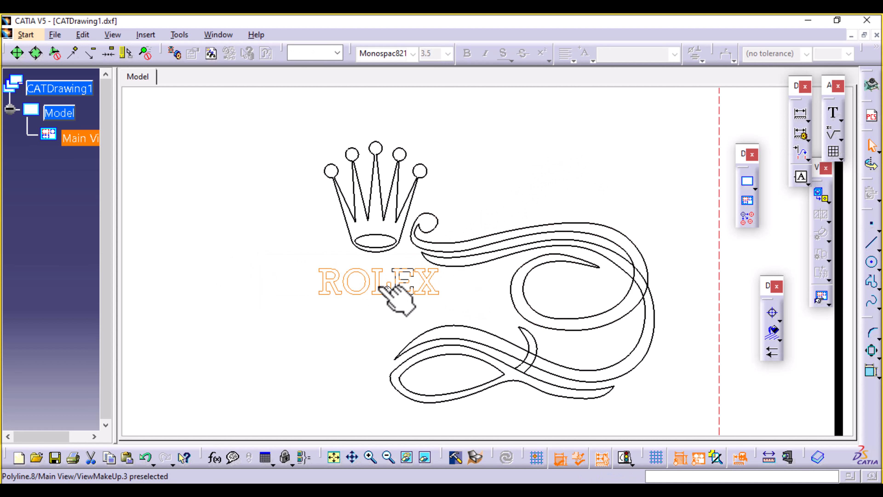
{"action": "left_click_drag", "start_coordinate": [380, 287], "coordinate": [376, 299]}
{"action": "left_click", "coordinate": [523, 188]}
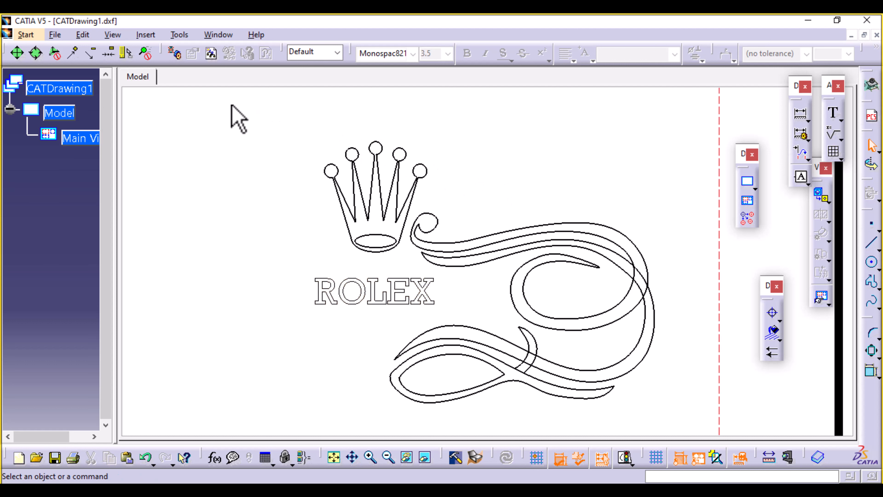
Step: Copy the complete logo geometry, including crown, lettering and swirl, and switch to the CLASP BLADE 1 part
{"action": "left_click_drag", "start_coordinate": [225, 105], "coordinate": [672, 416]}
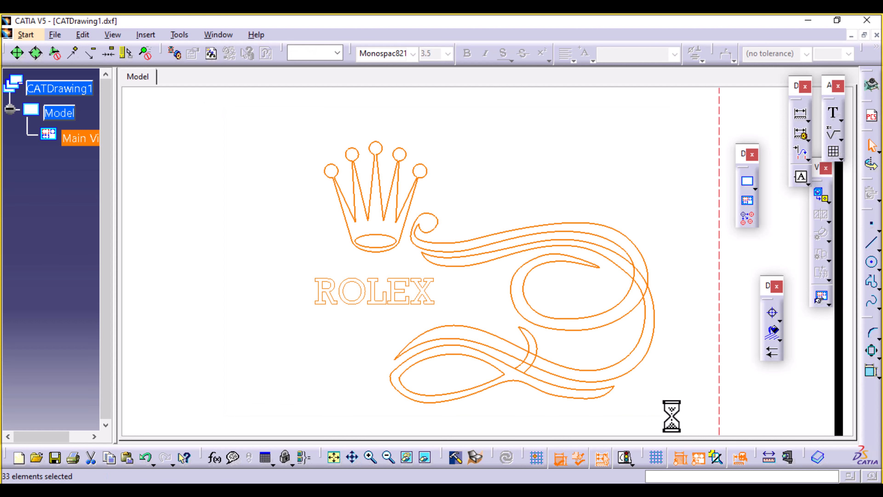
{"action": "right_click", "coordinate": [526, 230]}
{"action": "left_click", "coordinate": [552, 274]}
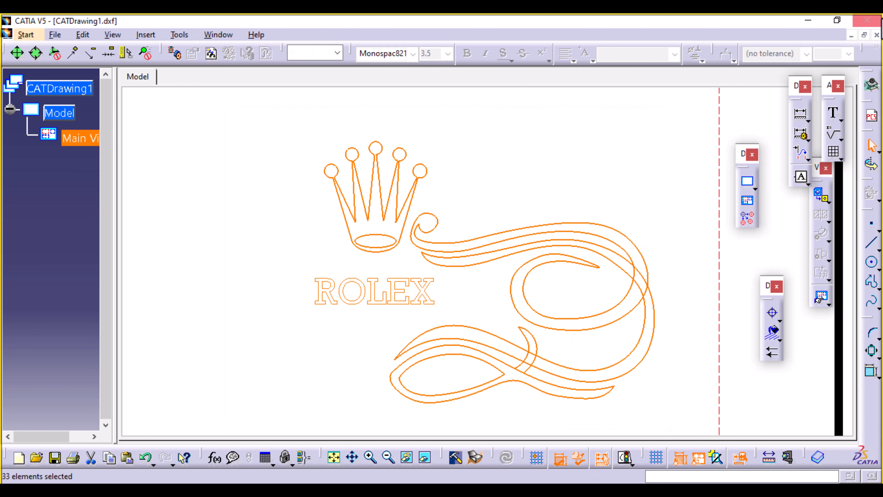
{"action": "left_click", "coordinate": [851, 35]}
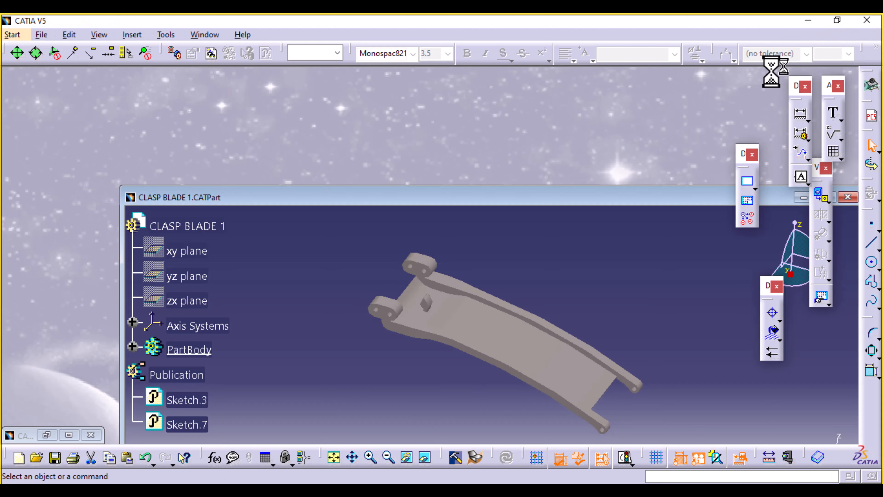
{"action": "left_click", "coordinate": [825, 197]}
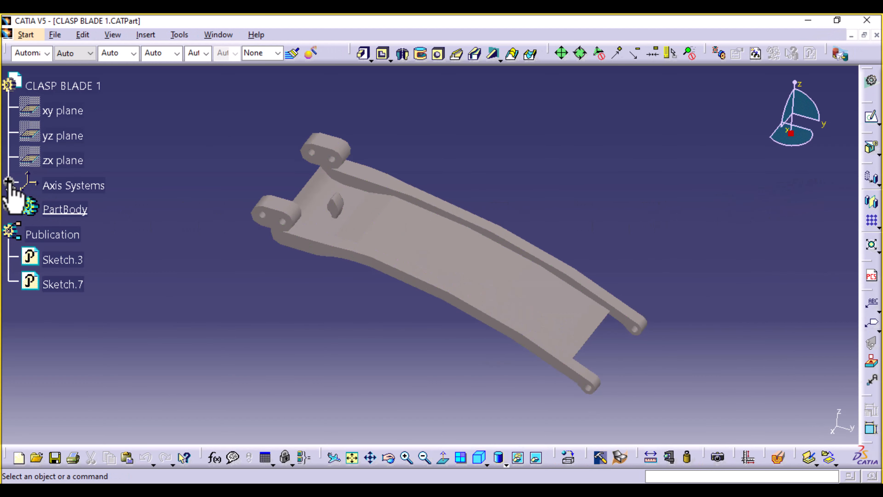
Step: Show Axis System.1 and open a new sketch on its XY plane
{"action": "left_click", "coordinate": [8, 181]}
{"action": "right_click", "coordinate": [115, 212]}
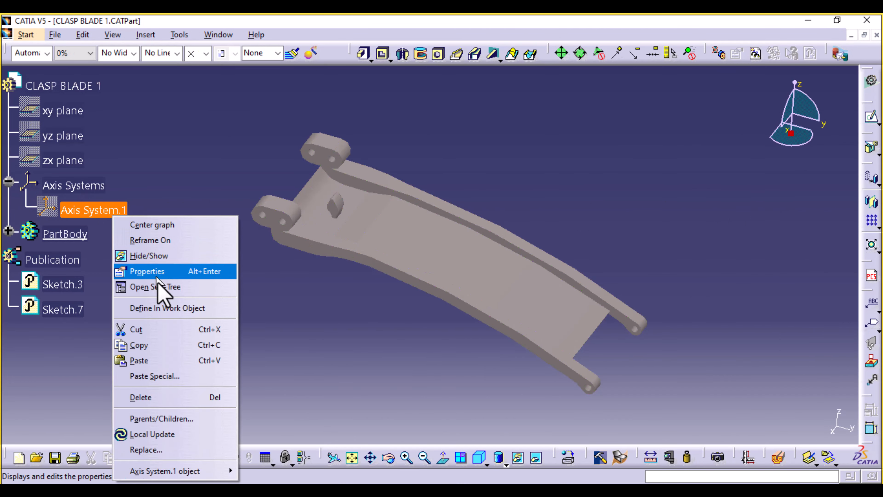
{"action": "left_click", "coordinate": [162, 256]}
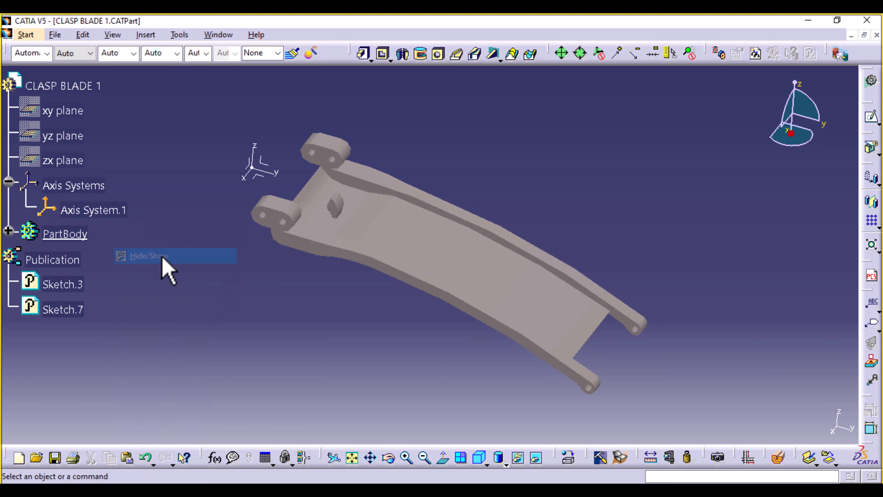
{"action": "left_click", "coordinate": [256, 169]}
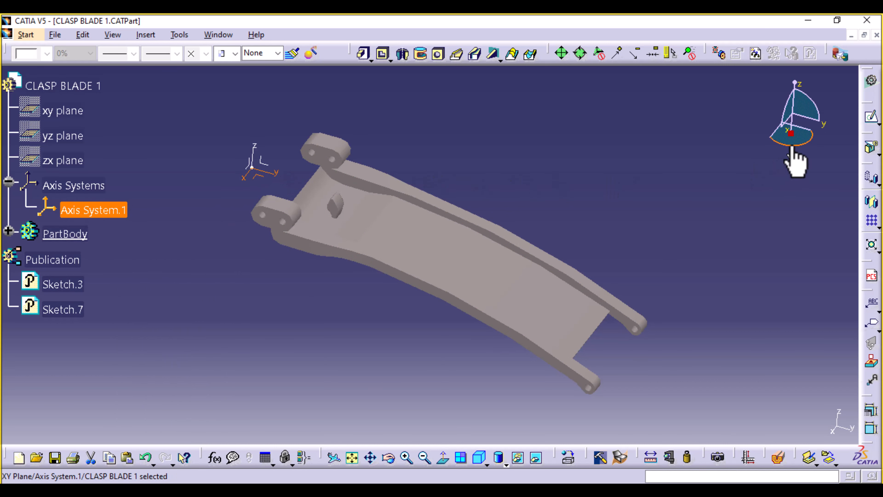
{"action": "left_click", "coordinate": [872, 118]}
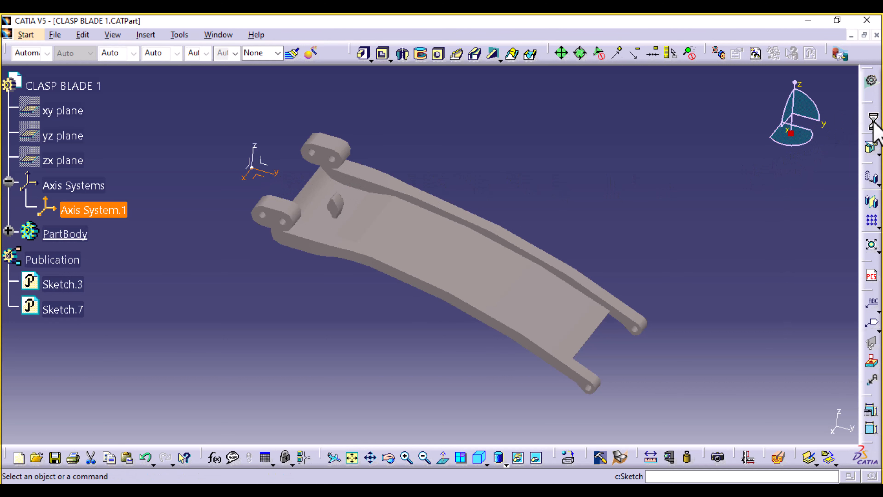
Step: With the blade viewed lengthwise horizontally, paste the copied logo into the sketch and move it over the clasp blade
{"action": "left_click", "coordinate": [487, 460]}
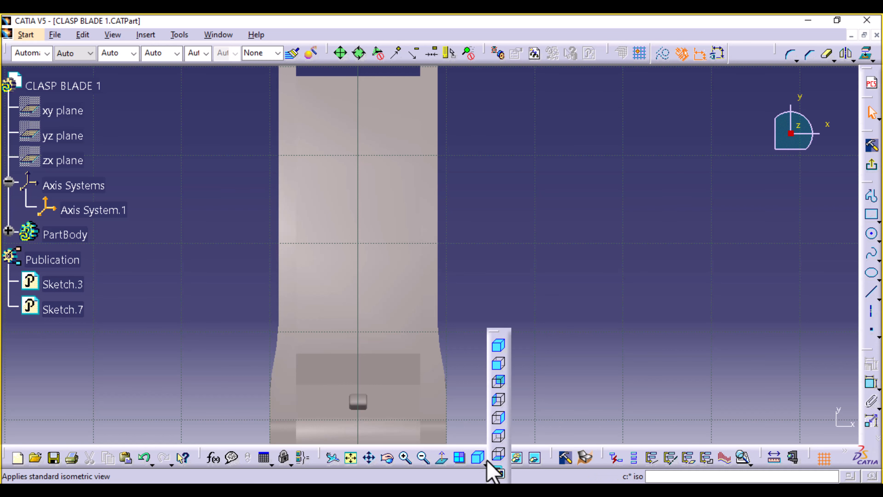
{"action": "left_click", "coordinate": [497, 438]}
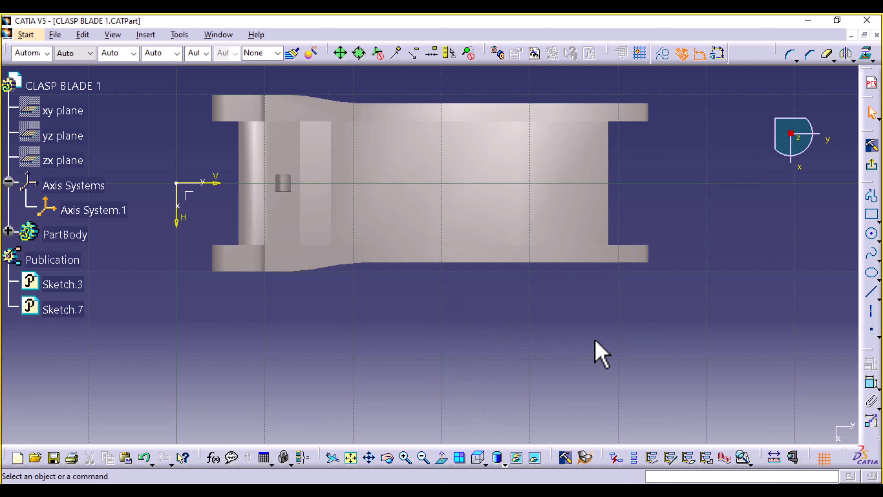
{"action": "right_click", "coordinate": [188, 196]}
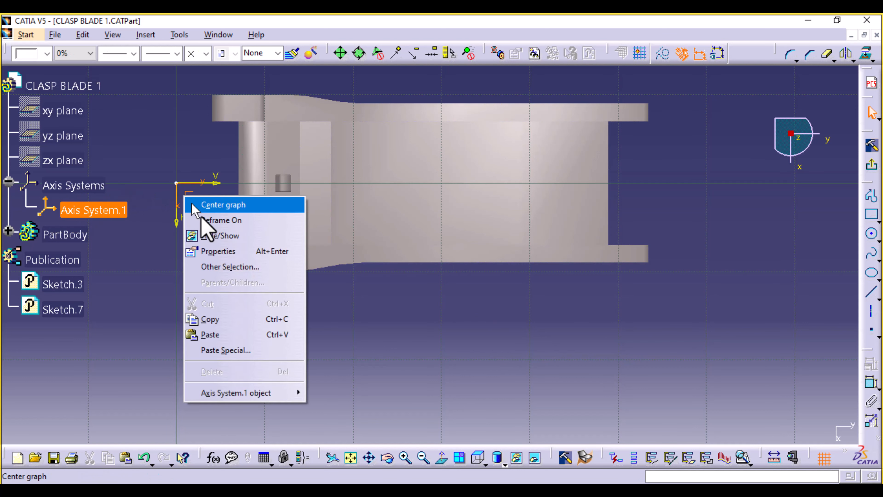
{"action": "left_click", "coordinate": [254, 335]}
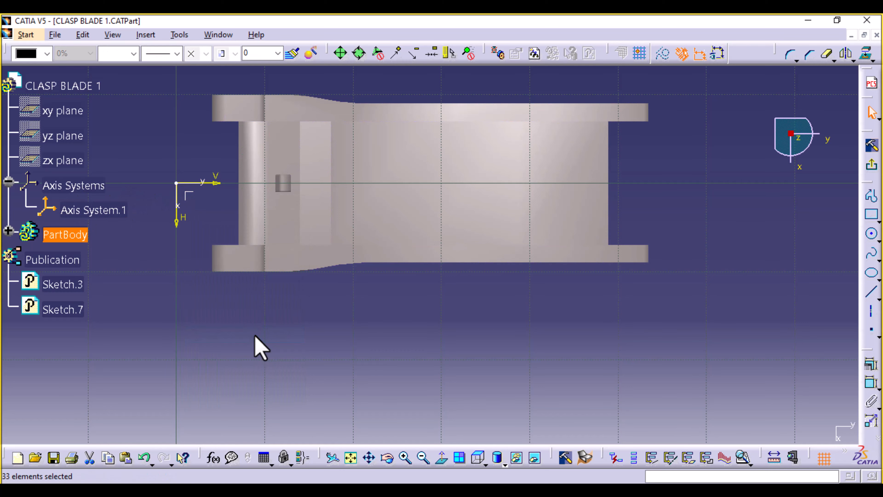
{"action": "left_click", "coordinate": [350, 456]}
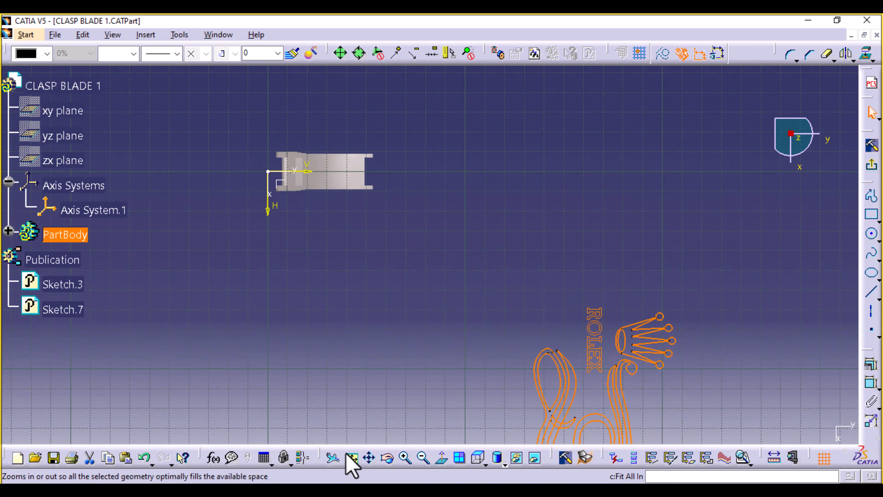
{"action": "mouse_move", "coordinate": [502, 361]}
{"action": "left_mouse_down"}
{"action": "mouse_move", "coordinate": [465, 301]}
{"action": "mouse_move", "coordinate": [340, 198]}
{"action": "mouse_move", "coordinate": [307, 198]}
{"action": "mouse_move", "coordinate": [315, 197]}
{"action": "left_mouse_up"}
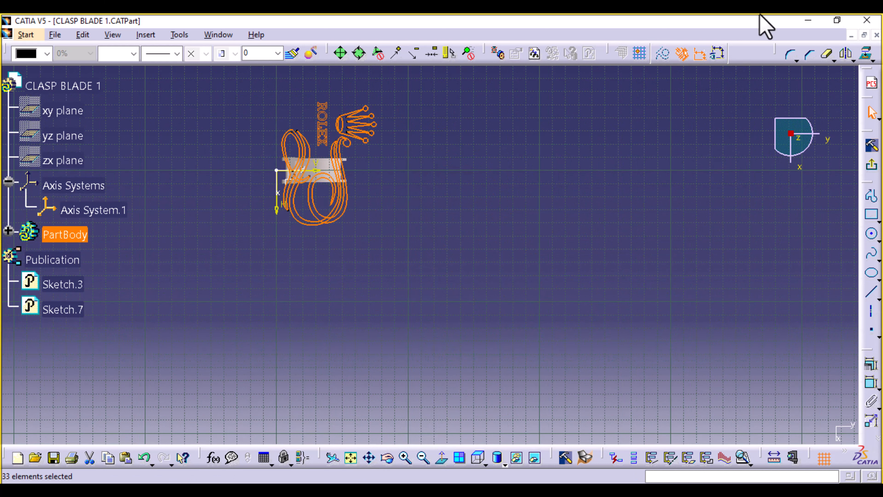
Step: Rotate the pasted logo a quarter turn counterclockwise about a point inside the swirl so the ROLEX lettering reads horizontally
{"action": "left_click", "coordinate": [853, 60]}
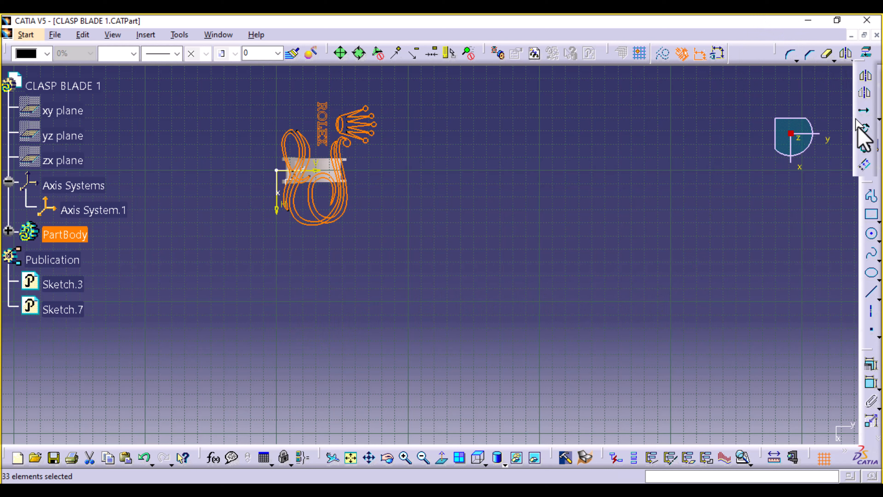
{"action": "left_click", "coordinate": [864, 133]}
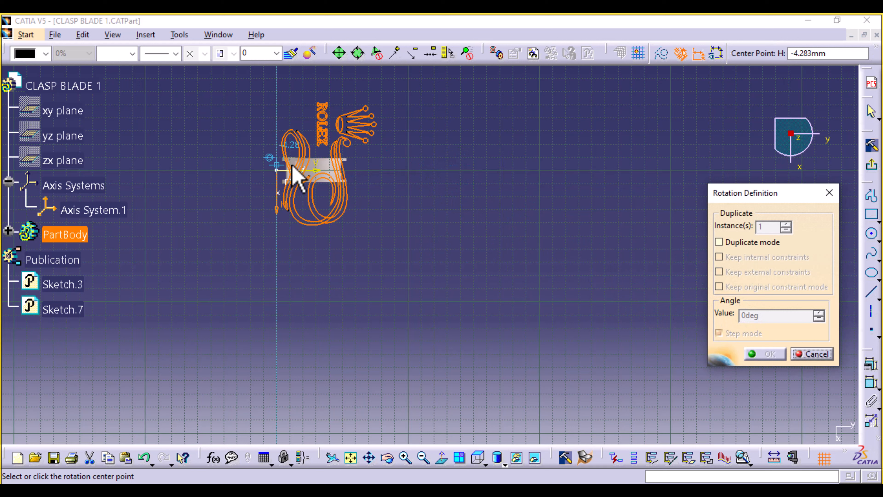
{"action": "left_click", "coordinate": [324, 188]}
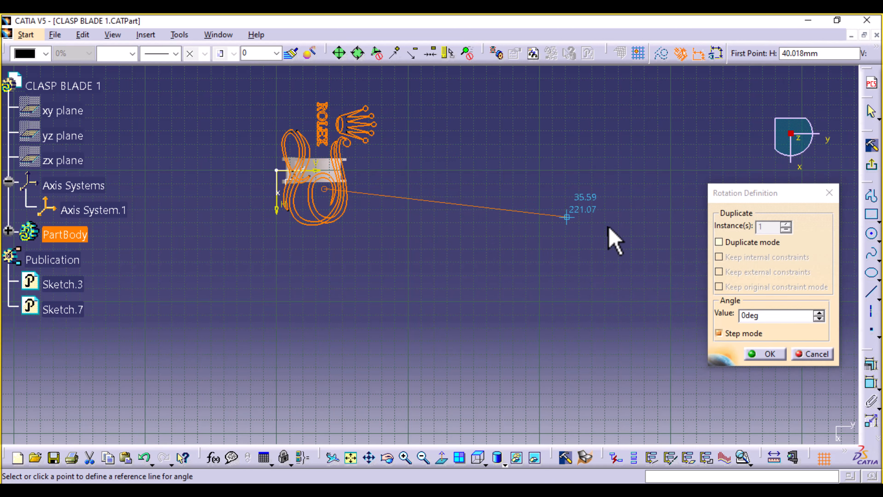
{"action": "left_click", "coordinate": [744, 315]}
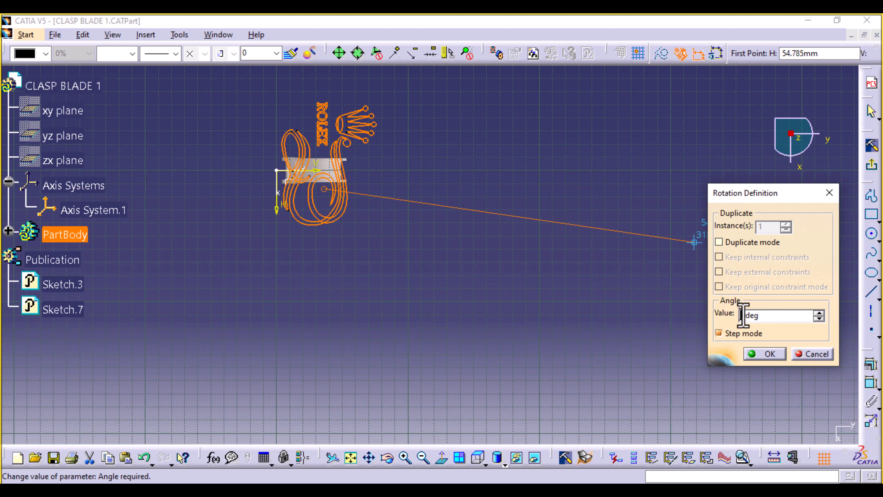
{"action": "left_click", "coordinate": [764, 353]}
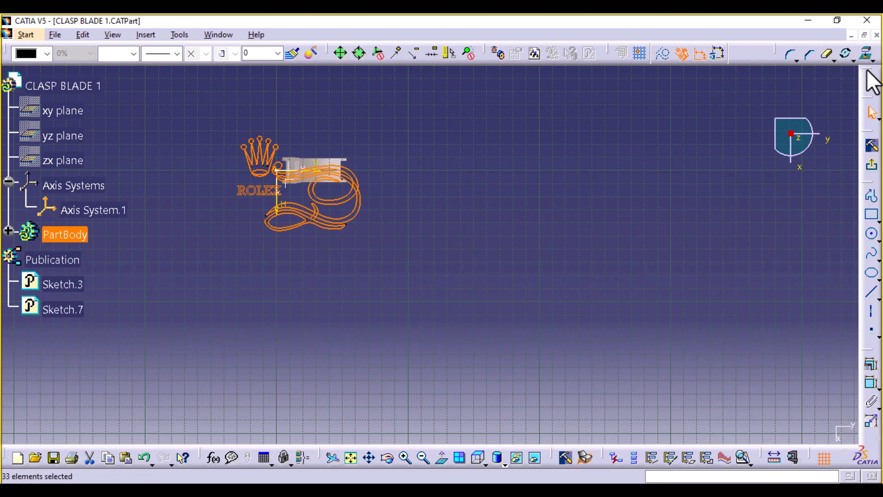
Step: Scale the pasted logo down about a point inside the swirl to roughly a tenth of its size, without duplicating it
{"action": "left_click", "coordinate": [852, 59]}
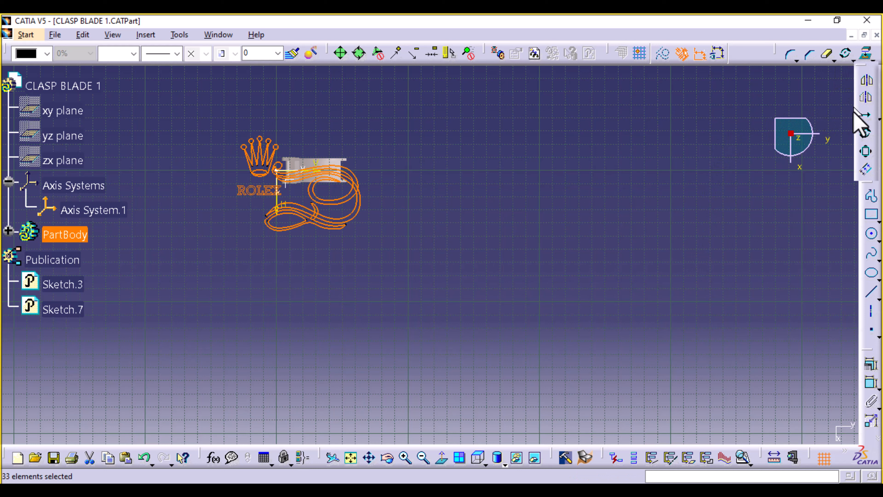
{"action": "left_click", "coordinate": [863, 153]}
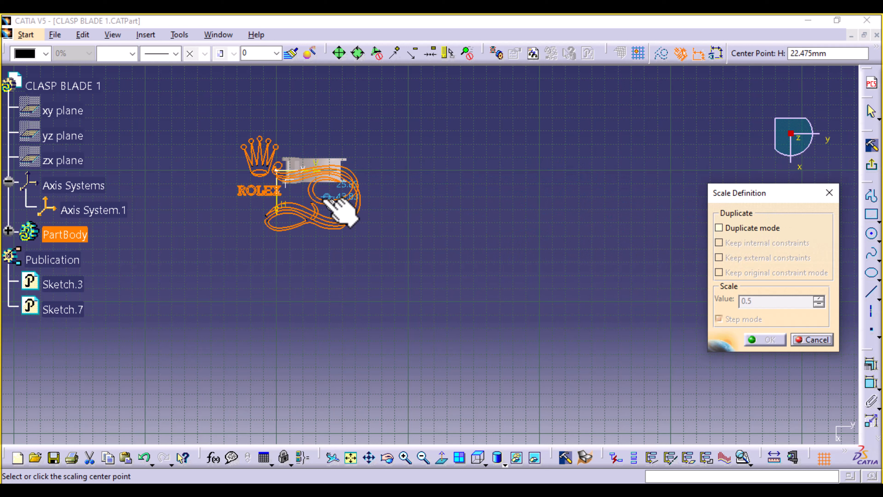
{"action": "left_click", "coordinate": [299, 195]}
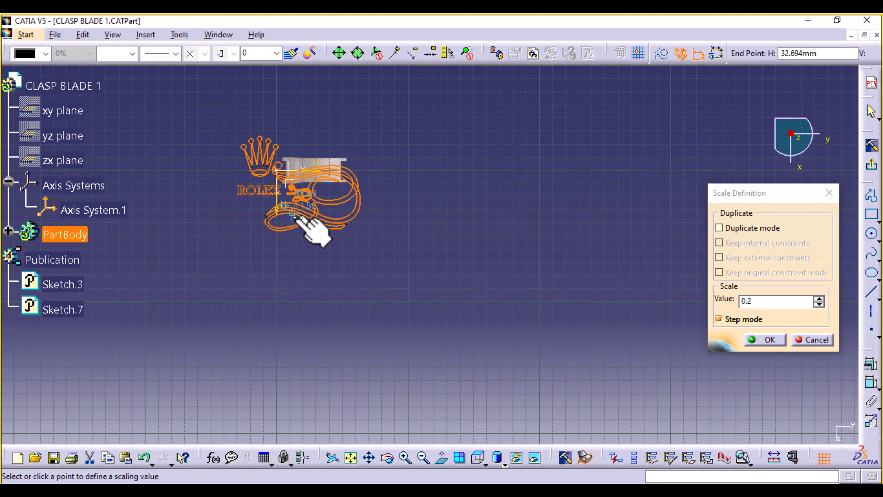
{"action": "double_click", "coordinate": [756, 301]}
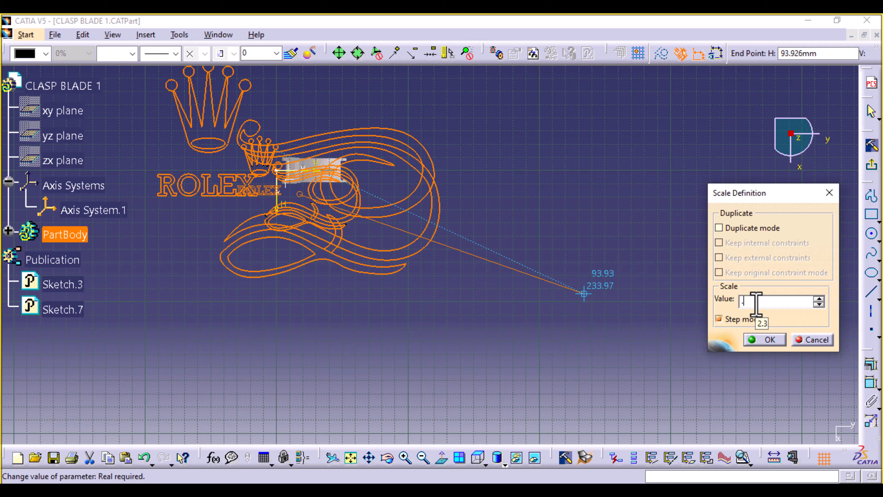
{"action": "left_click", "coordinate": [774, 340]}
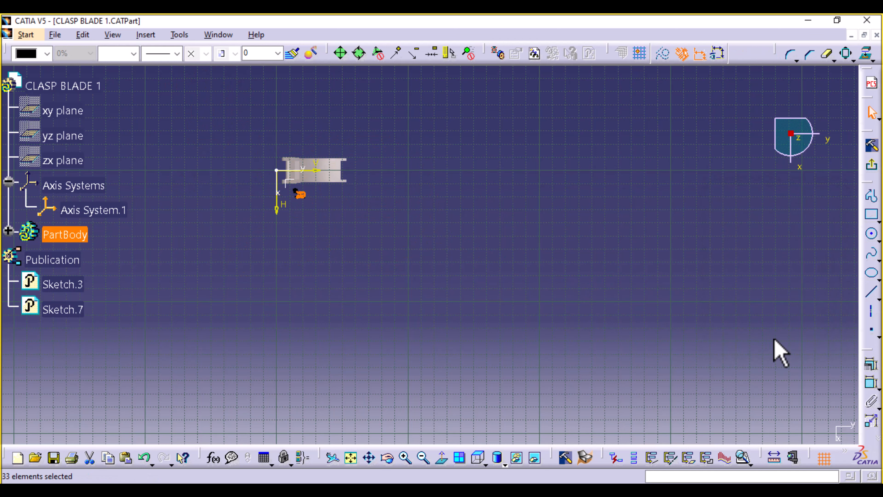
Step: Draw an axis through the crown's centre and the ROLEX lettering, extending from above the crown to beyond the swirl
{"action": "middle_click_drag", "start_coordinate": [372, 292], "coordinate": [380, 171]}
{"action": "middle_click_drag", "start_coordinate": [231, 130], "coordinate": [744, 309]}
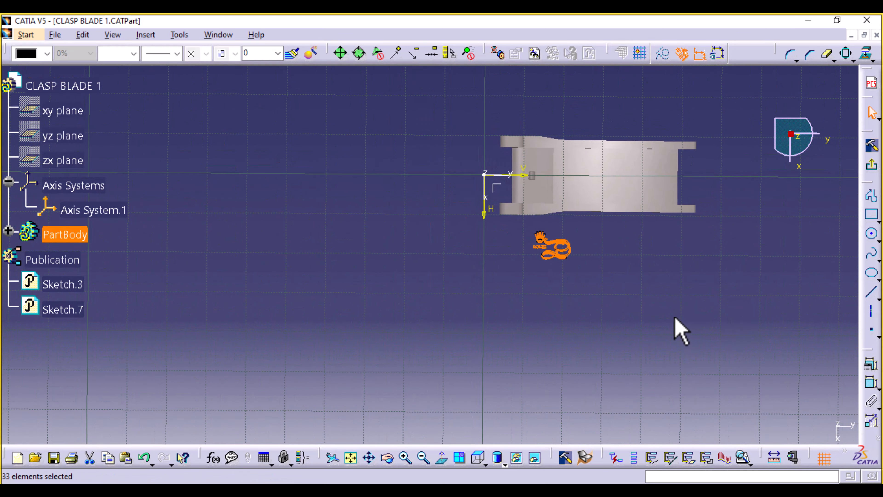
{"action": "middle_click_drag", "start_coordinate": [680, 330], "coordinate": [485, 379]}
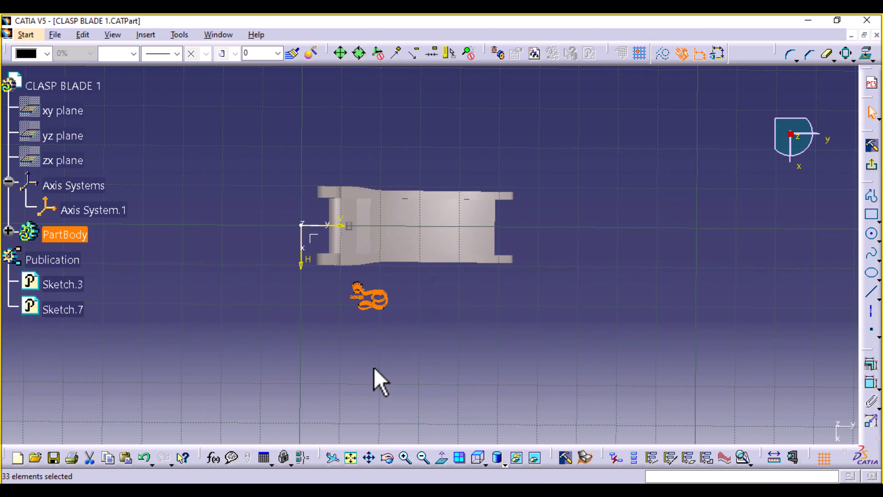
{"action": "middle_click_drag", "start_coordinate": [381, 381], "coordinate": [393, 240]}
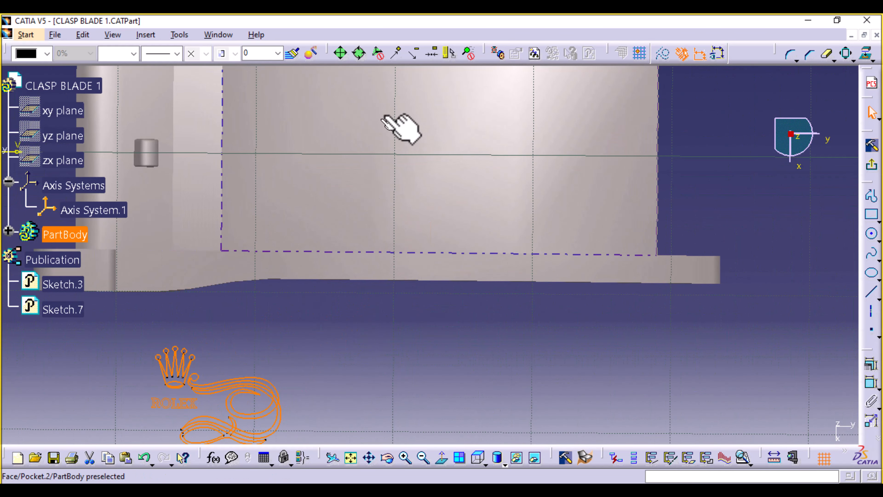
{"action": "mouse_move", "coordinate": [402, 319]}
{"action": "middle_mouse_down"}
{"action": "mouse_move", "coordinate": [398, 312]}
{"action": "mouse_move", "coordinate": [413, 367]}
{"action": "mouse_move", "coordinate": [431, 283]}
{"action": "middle_mouse_up"}
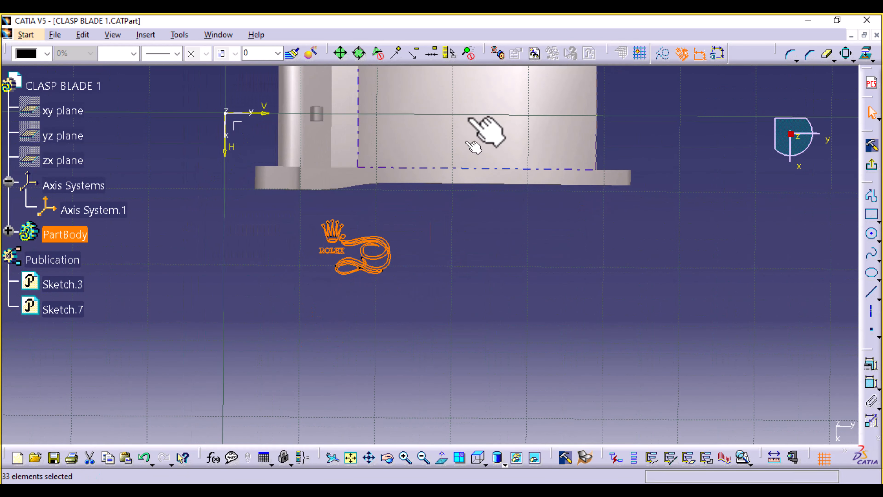
{"action": "mouse_move", "coordinate": [365, 344]}
{"action": "middle_mouse_down"}
{"action": "mouse_move", "coordinate": [357, 350]}
{"action": "mouse_move", "coordinate": [384, 263]}
{"action": "mouse_move", "coordinate": [374, 246]}
{"action": "middle_mouse_up"}
{"action": "mouse_move", "coordinate": [322, 325]}
{"action": "middle_mouse_down"}
{"action": "mouse_move", "coordinate": [753, 291]}
{"action": "mouse_move", "coordinate": [708, 290]}
{"action": "middle_mouse_up"}
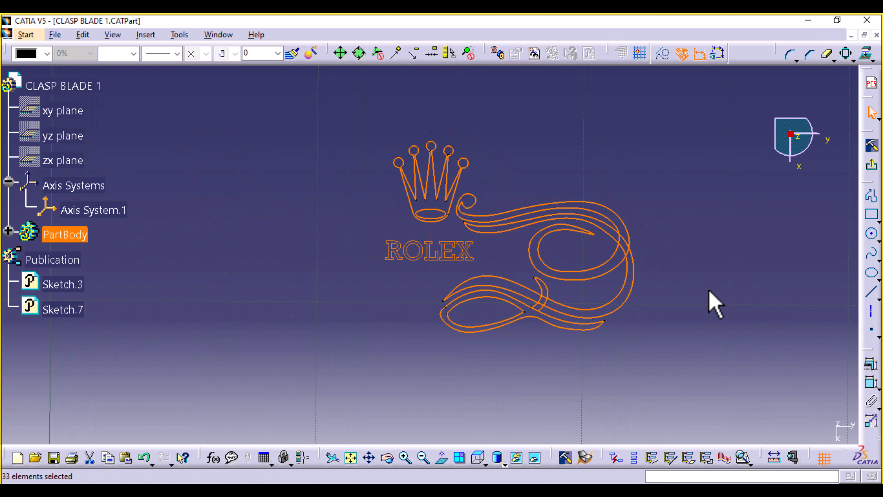
{"action": "left_click", "coordinate": [871, 312]}
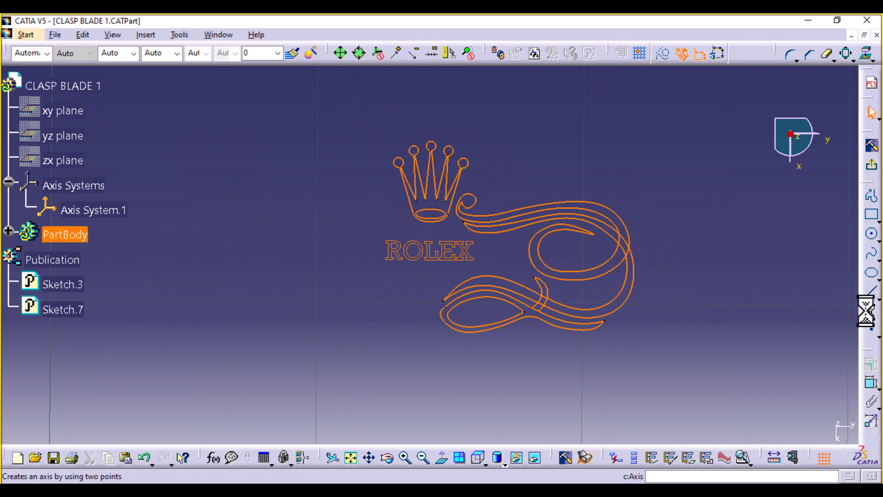
{"action": "left_click", "coordinate": [431, 106]}
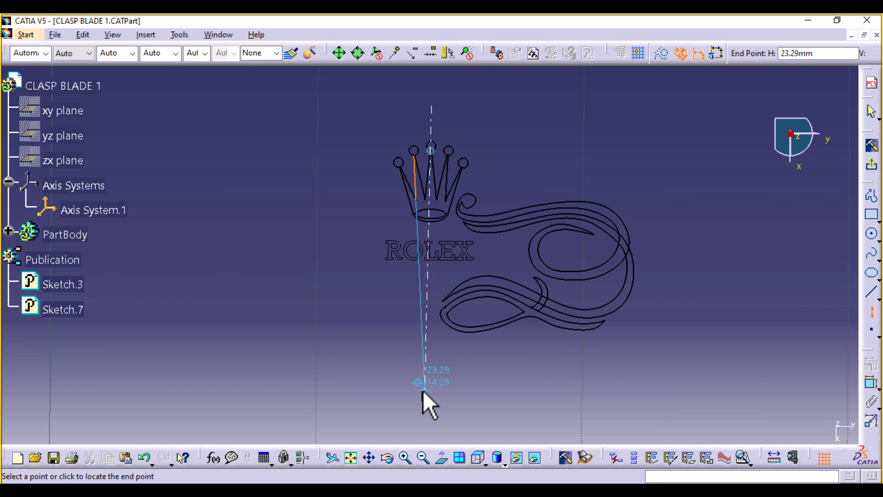
{"action": "left_click", "coordinate": [430, 396]}
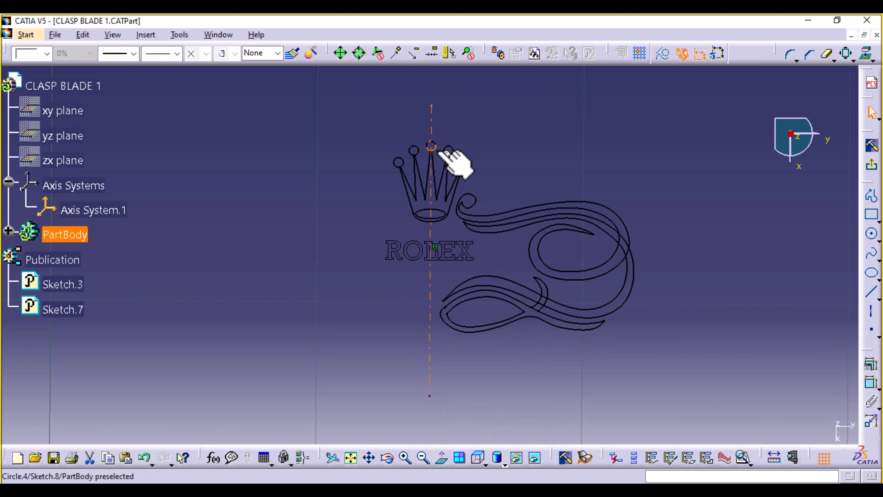
Step: Add a Fix constraint to the axis while keeping its Horizontal constraint
{"action": "left_click", "coordinate": [870, 366]}
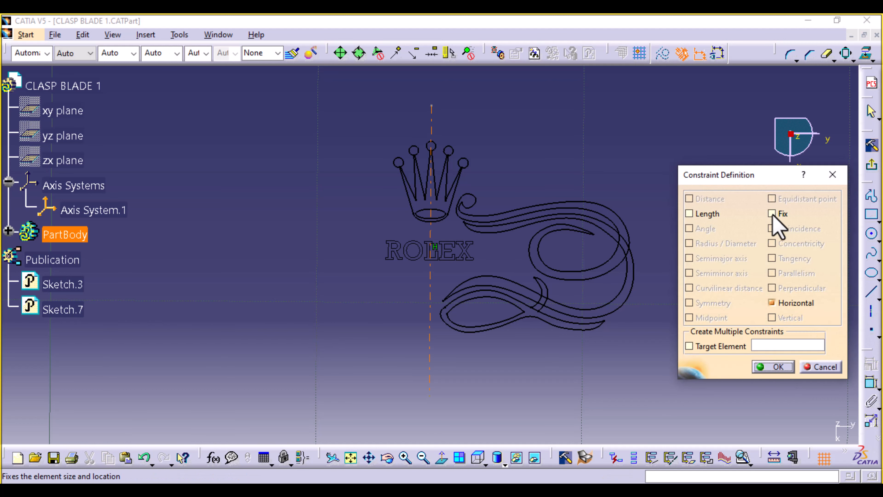
{"action": "left_click", "coordinate": [772, 213]}
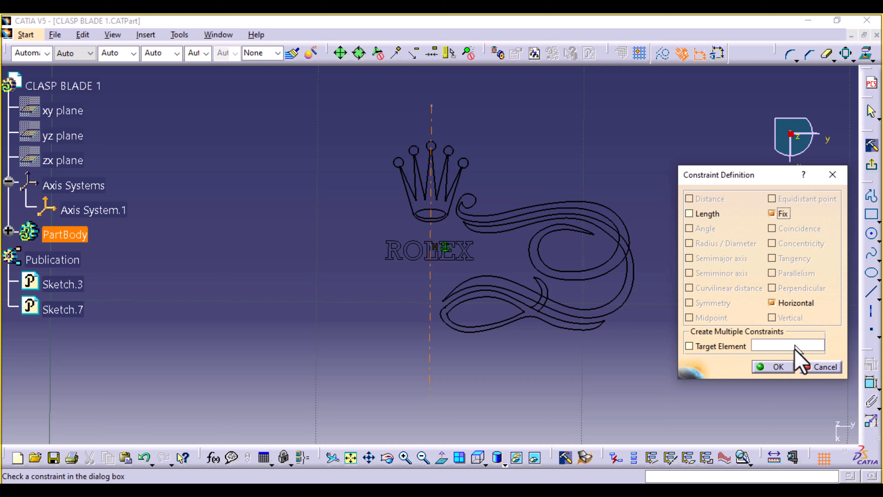
{"action": "left_click", "coordinate": [779, 367]}
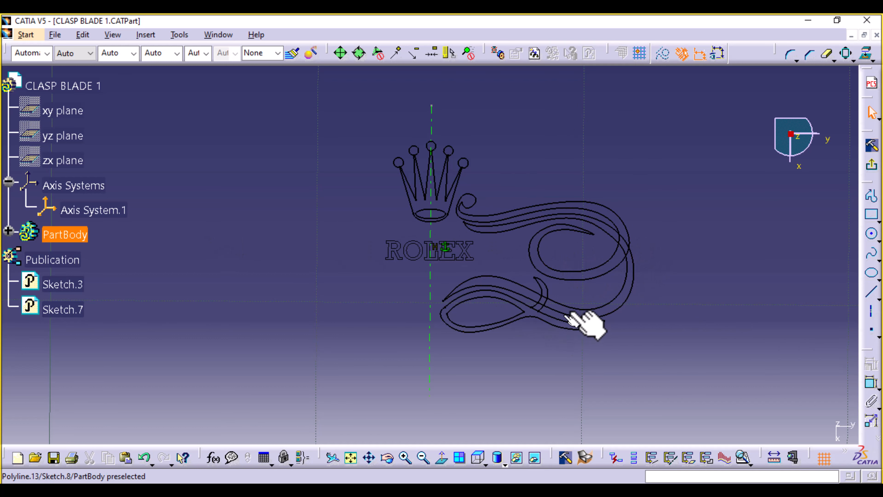
Step: Quick Trim the overlapping curve segments where the short hooked stroke crosses the swirl's lower strands, leaving an open junction
{"action": "mouse_move", "coordinate": [647, 350]}
{"action": "middle_mouse_down"}
{"action": "mouse_move", "coordinate": [647, 361]}
{"action": "mouse_move", "coordinate": [653, 253]}
{"action": "mouse_move", "coordinate": [626, 254]}
{"action": "mouse_move", "coordinate": [464, 333]}
{"action": "middle_mouse_up"}
{"action": "left_click", "coordinate": [441, 457]}
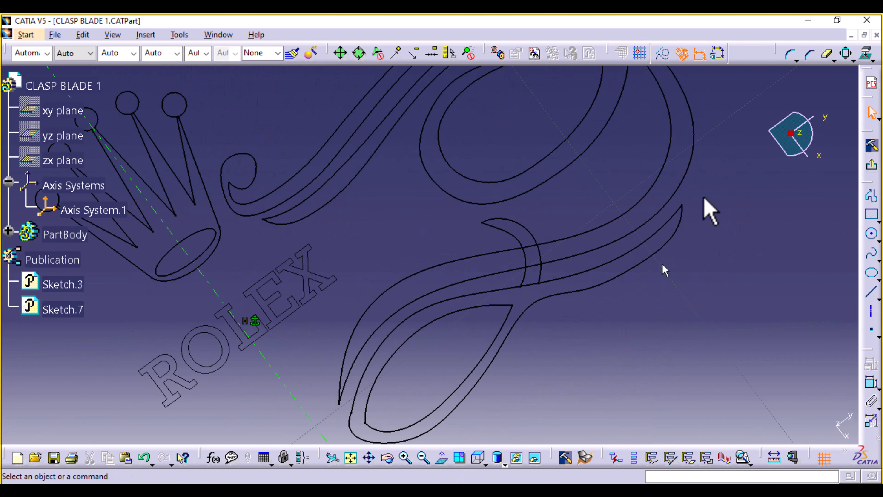
{"action": "left_click", "coordinate": [481, 466]}
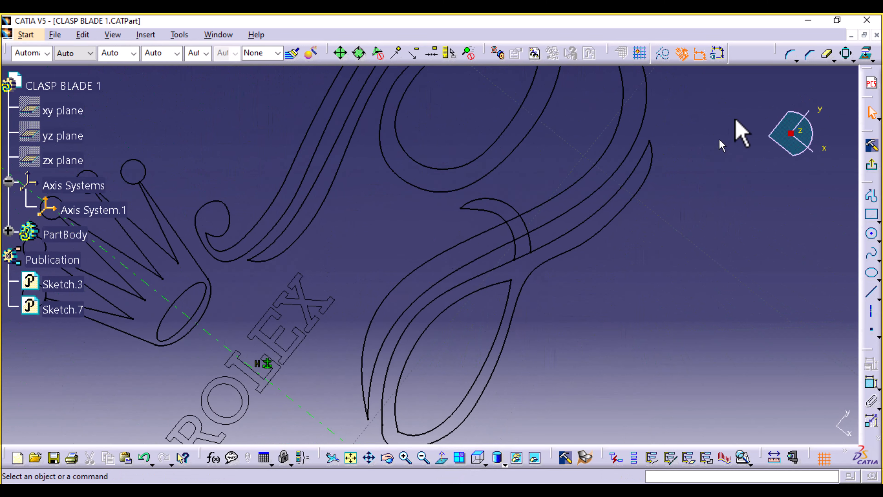
{"action": "left_click", "coordinate": [833, 61]}
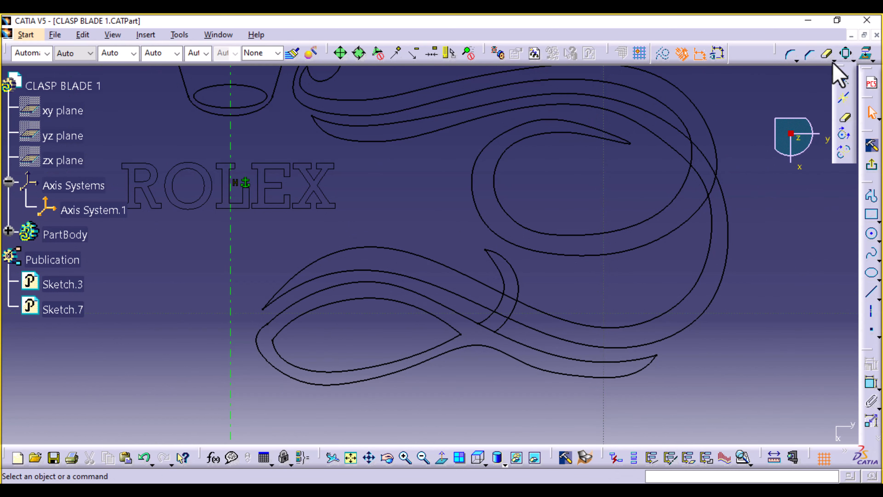
{"action": "left_click", "coordinate": [847, 118]}
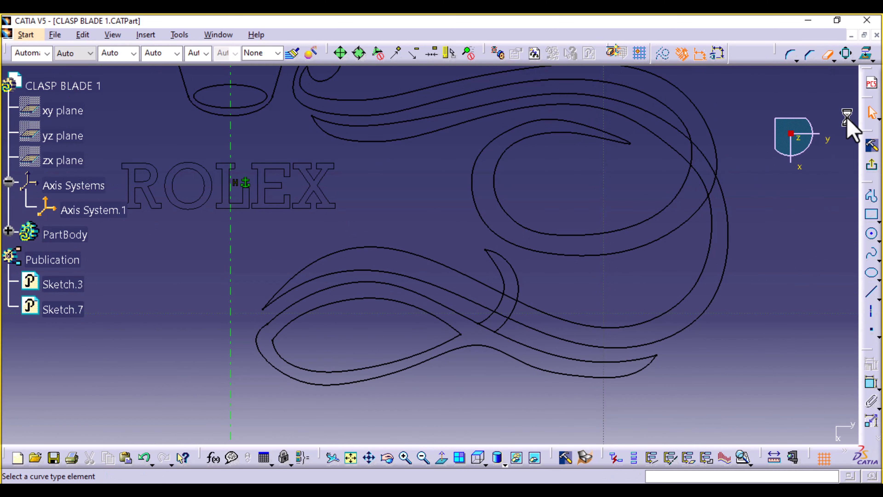
{"action": "left_click", "coordinate": [490, 329]}
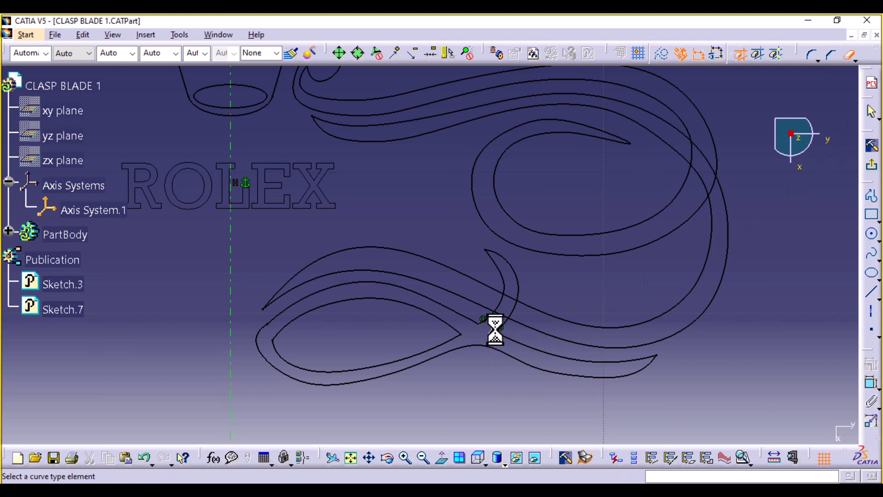
{"action": "left_click", "coordinate": [506, 314]}
{"action": "left_click", "coordinate": [506, 310]}
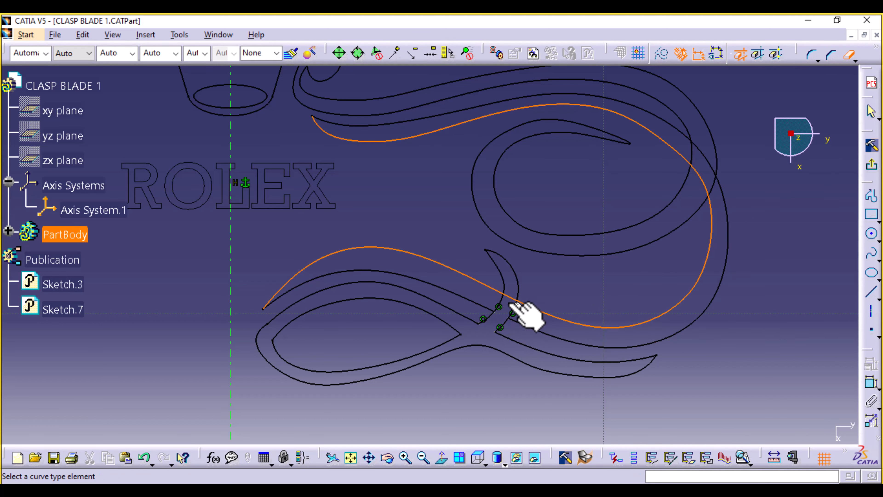
{"action": "left_click", "coordinate": [504, 302]}
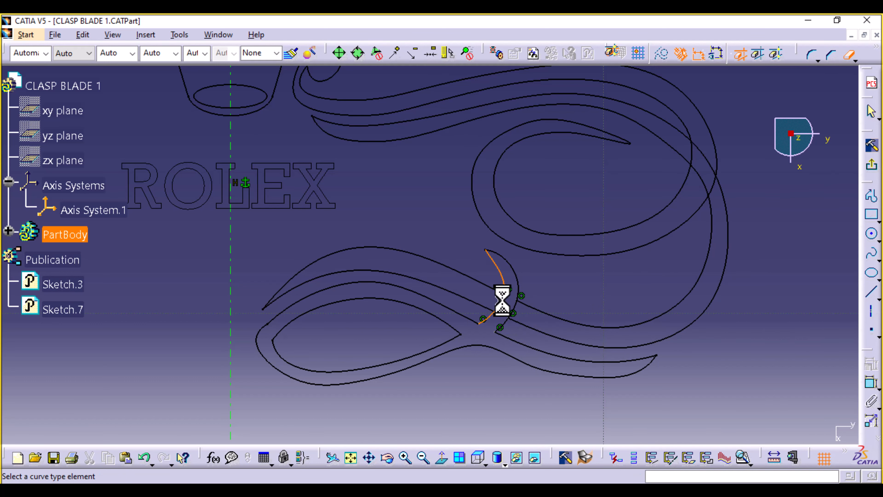
{"action": "left_click", "coordinate": [523, 315]}
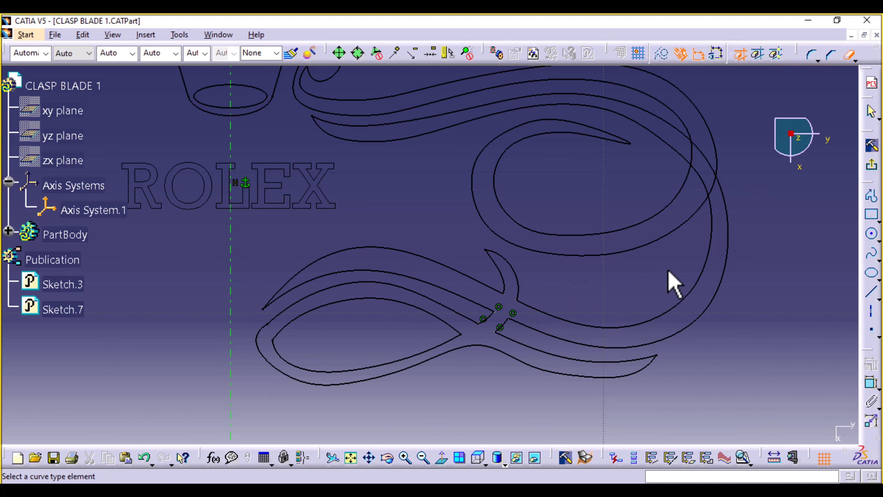
Step: Quick Trim the overlapping curve segments where the oval loop crosses the swirl's long outer strands
{"action": "mouse_move", "coordinate": [671, 282]}
{"action": "middle_mouse_down"}
{"action": "mouse_move", "coordinate": [567, 353]}
{"action": "mouse_move", "coordinate": [538, 419]}
{"action": "middle_mouse_up"}
{"action": "left_click", "coordinate": [592, 315]}
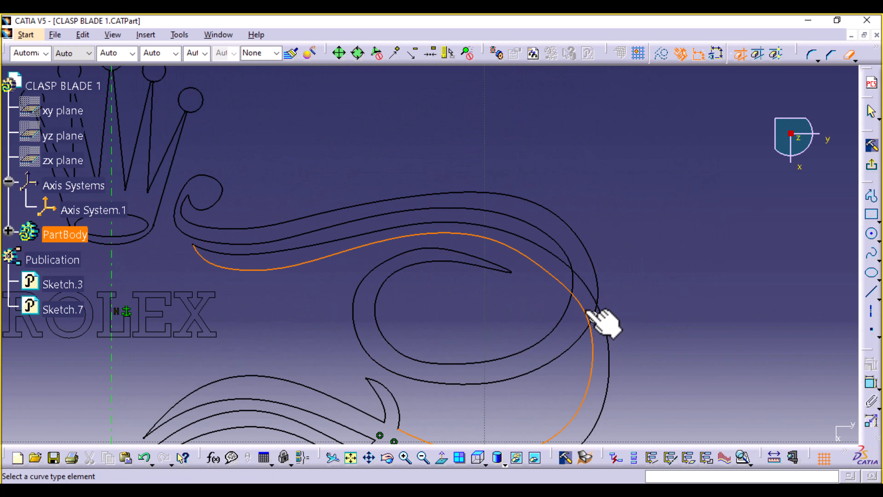
{"action": "left_click", "coordinate": [586, 283]}
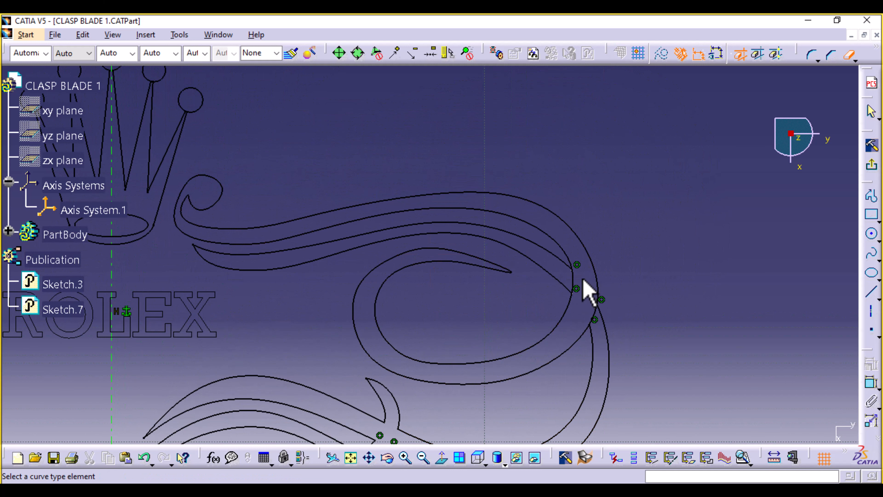
{"action": "left_click", "coordinate": [578, 287]}
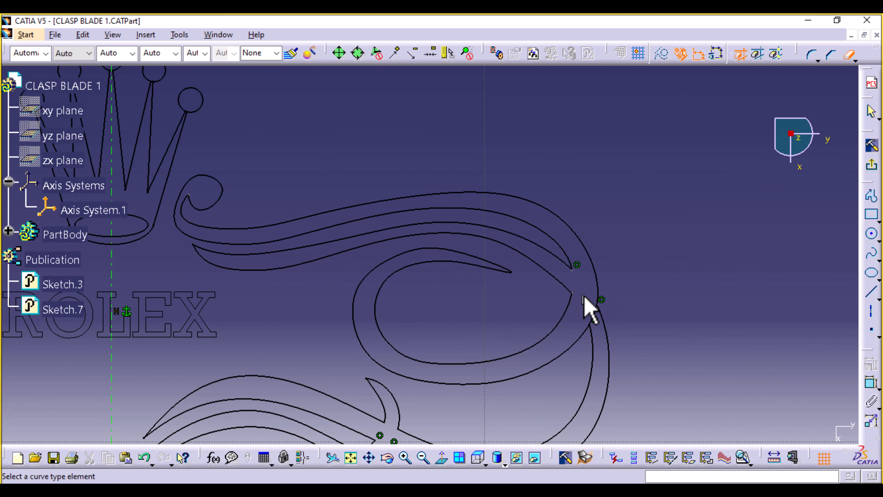
{"action": "left_click", "coordinate": [595, 317]}
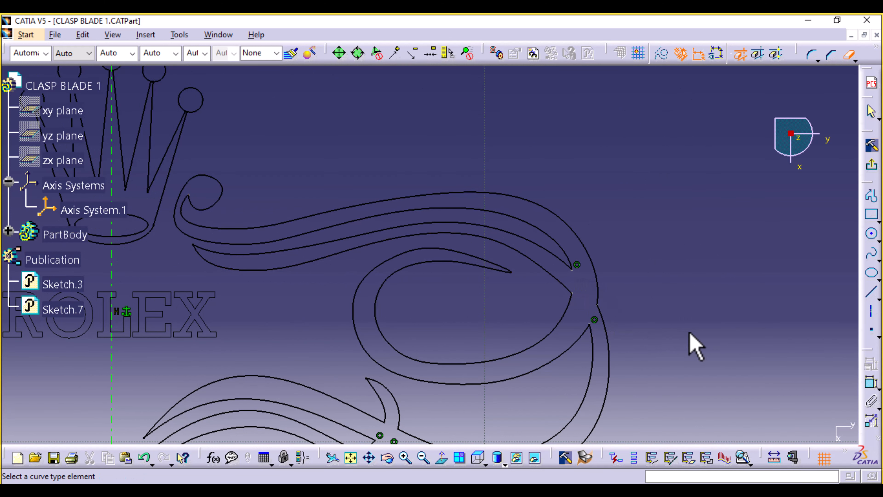
{"action": "middle_click_drag", "start_coordinate": [645, 200], "coordinate": [658, 282]}
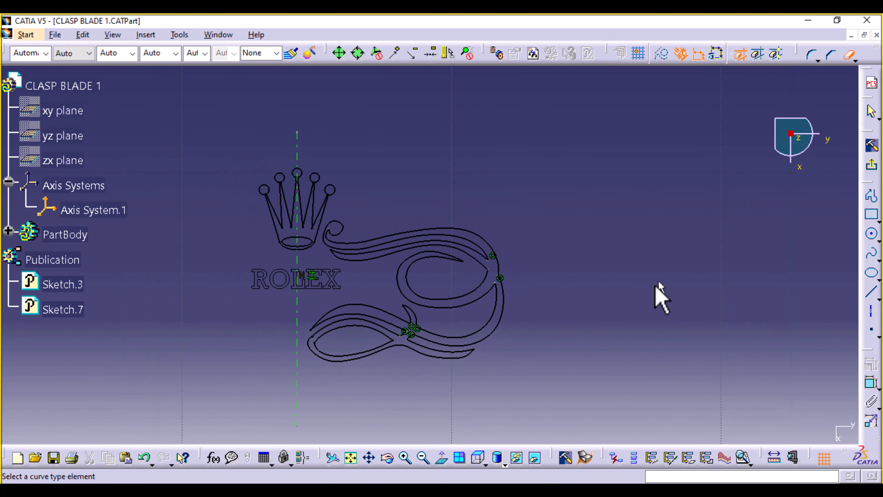
{"action": "middle_click_drag", "start_coordinate": [617, 331], "coordinate": [663, 279]}
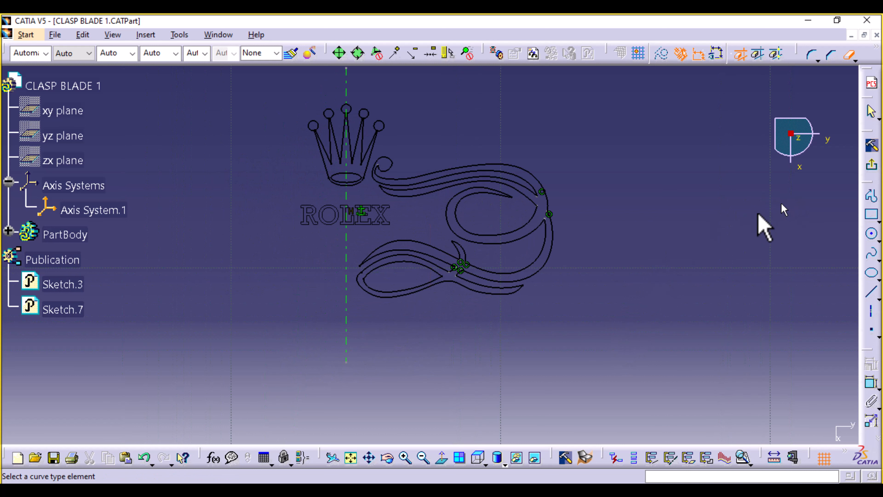
Step: Exit the sketch and try to create a pad from the logo profile
{"action": "left_click", "coordinate": [871, 165]}
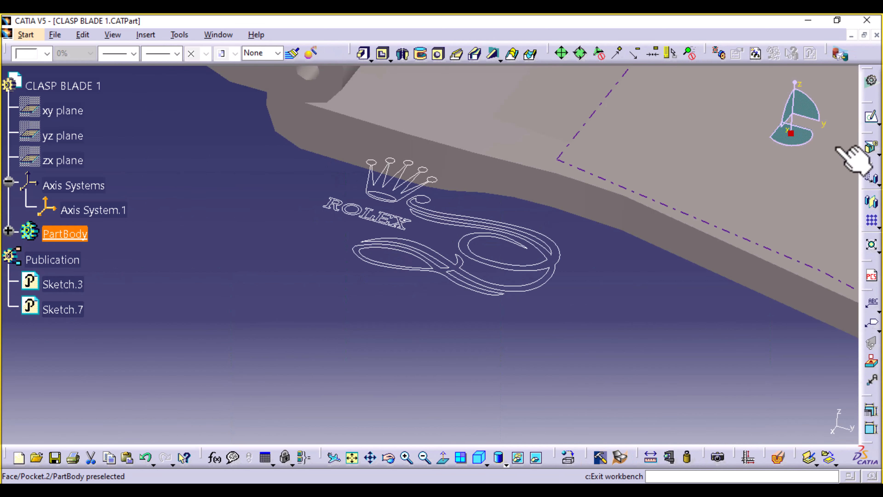
{"action": "left_click", "coordinate": [364, 55]}
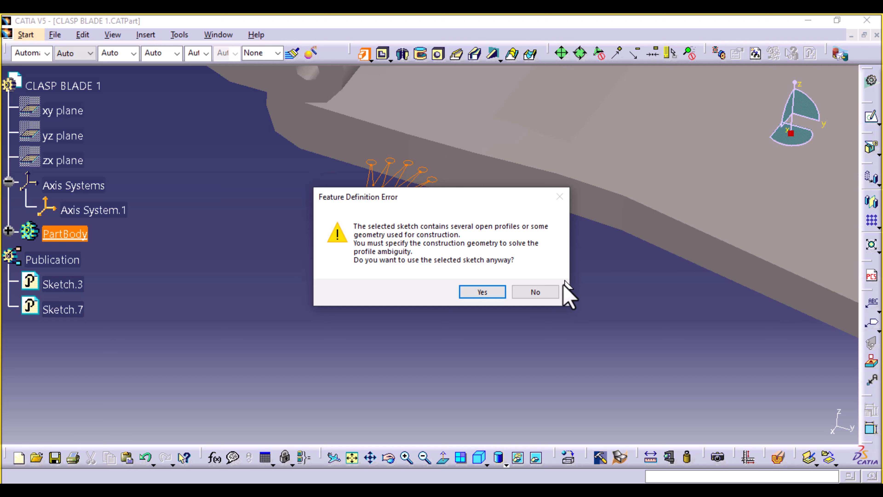
{"action": "key", "text": "Return"}
{"action": "left_click", "coordinate": [239, 272]}
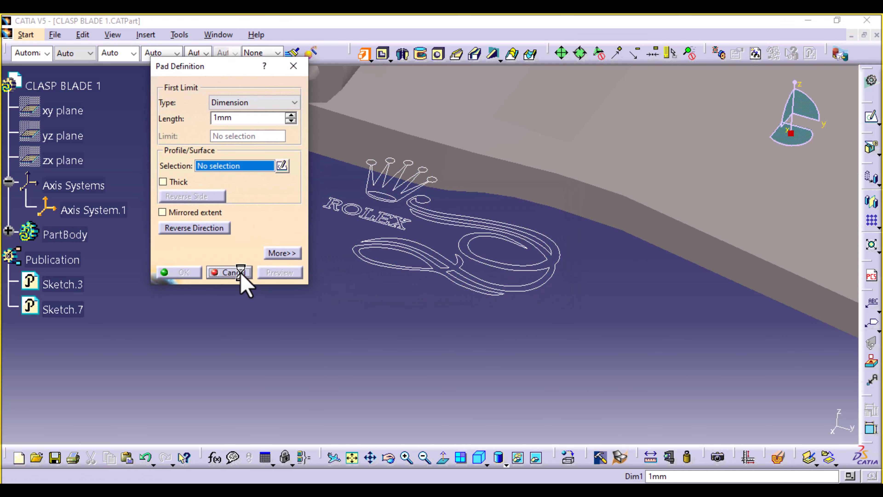
Step: Reopen the logo sketch for editing, orient the view square to it, and run Sketch Analysis
{"action": "double_click", "coordinate": [462, 277]}
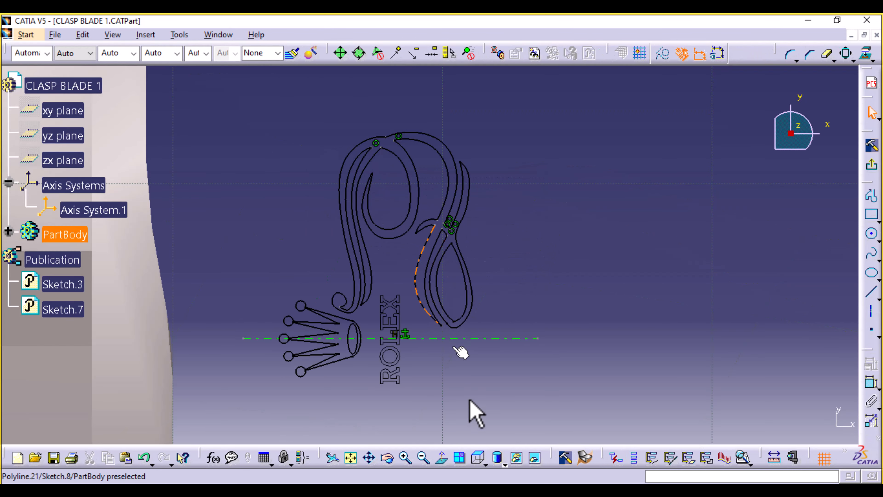
{"action": "left_click", "coordinate": [479, 459]}
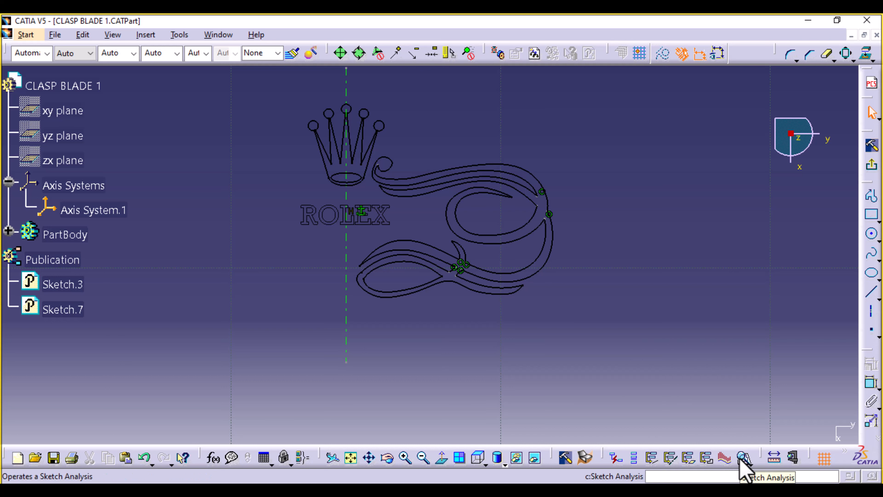
{"action": "left_click", "coordinate": [176, 34]}
{"action": "left_click", "coordinate": [214, 212]}
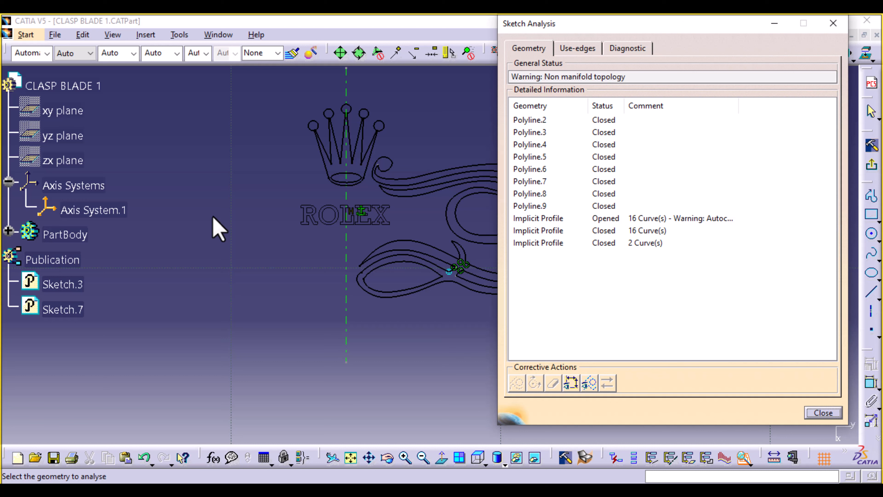
Step: Examine each polyline and implicit profile in the Sketch Analysis to identify its geometry and whether it is open or closed
{"action": "left_click", "coordinate": [530, 120]}
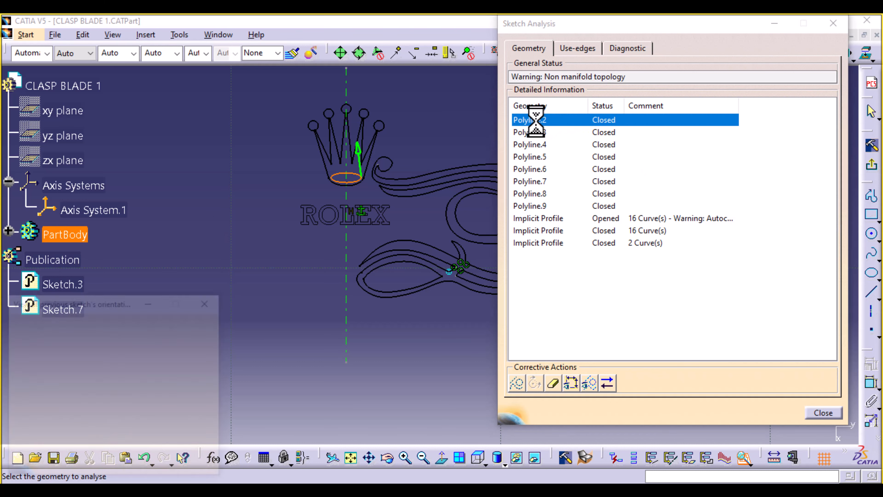
{"action": "left_click", "coordinate": [535, 132]}
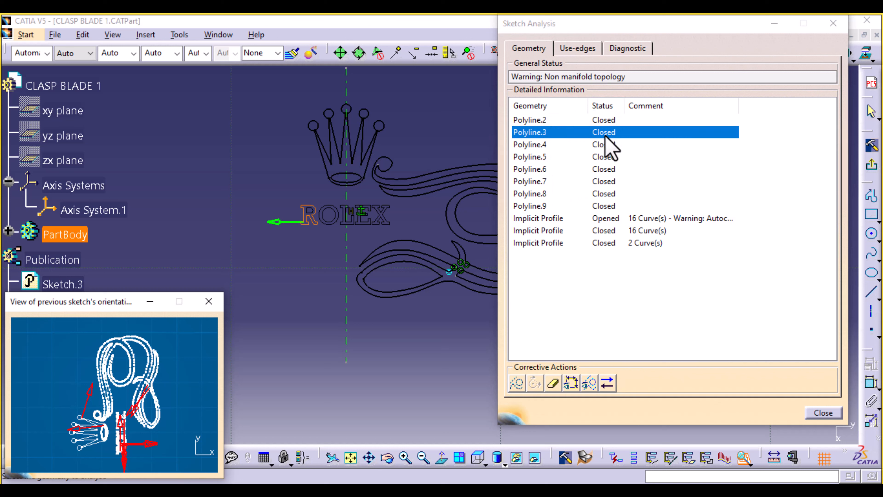
{"action": "left_click", "coordinate": [568, 146]}
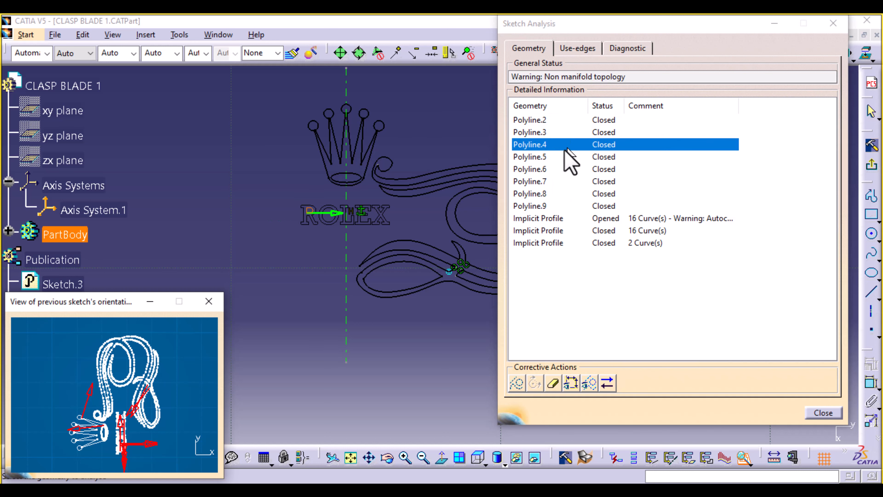
{"action": "left_click", "coordinate": [543, 157]}
{"action": "left_click", "coordinate": [535, 170]}
{"action": "left_click", "coordinate": [530, 182]}
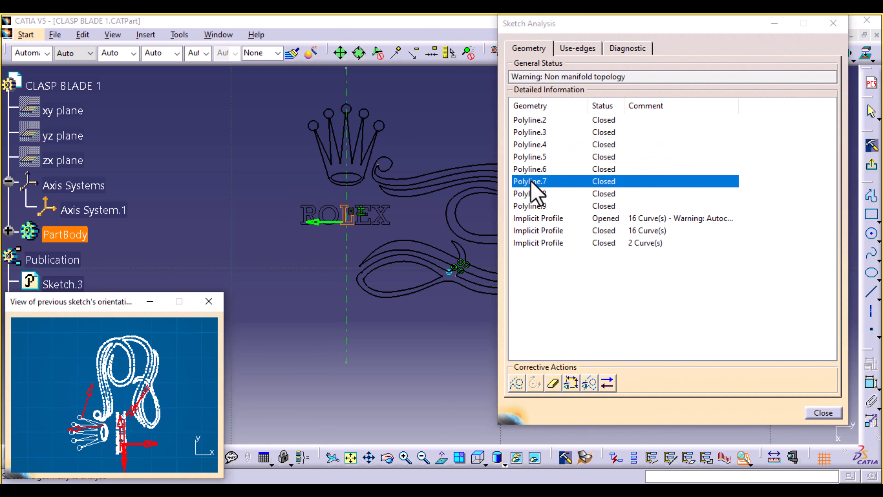
{"action": "left_click", "coordinate": [528, 194]}
{"action": "left_click", "coordinate": [527, 206]}
{"action": "left_click", "coordinate": [527, 218]}
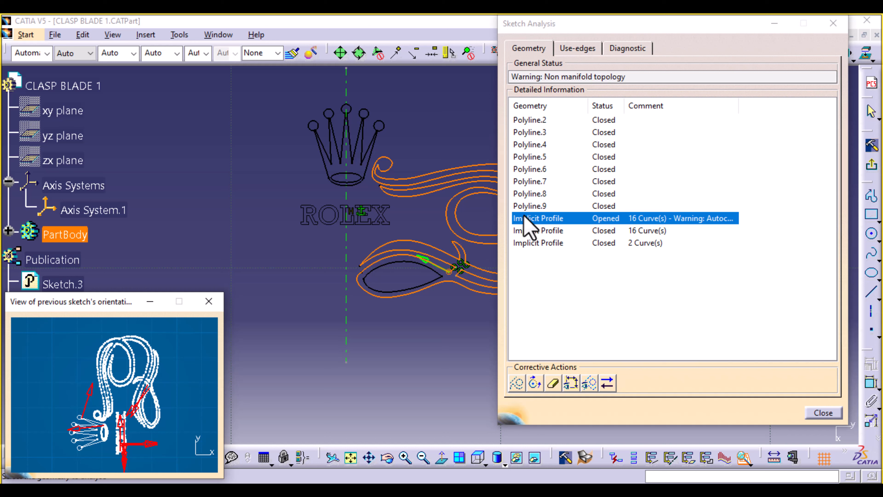
{"action": "left_click", "coordinate": [528, 231]}
{"action": "left_click", "coordinate": [528, 241]}
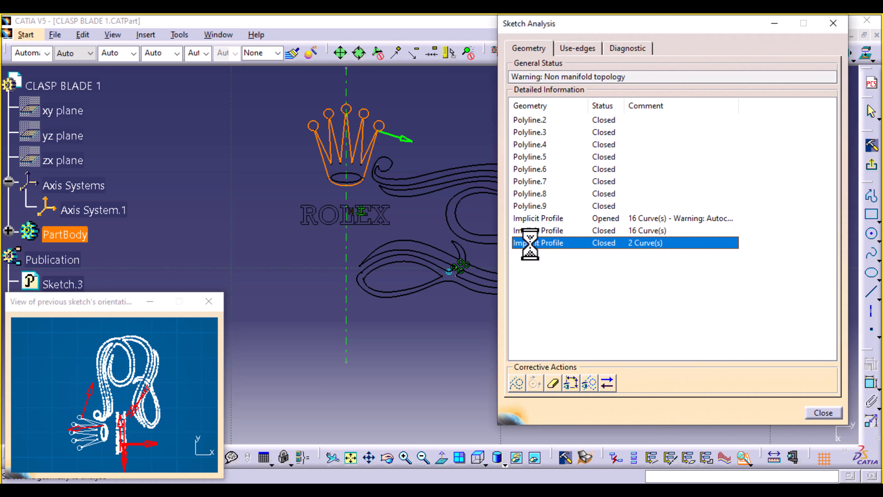
Step: Close the opened 16-curve swirl profile with the analysis's corrective action, recheck the crown and swirl profiles, and leave the analysis
{"action": "left_click", "coordinate": [533, 218]}
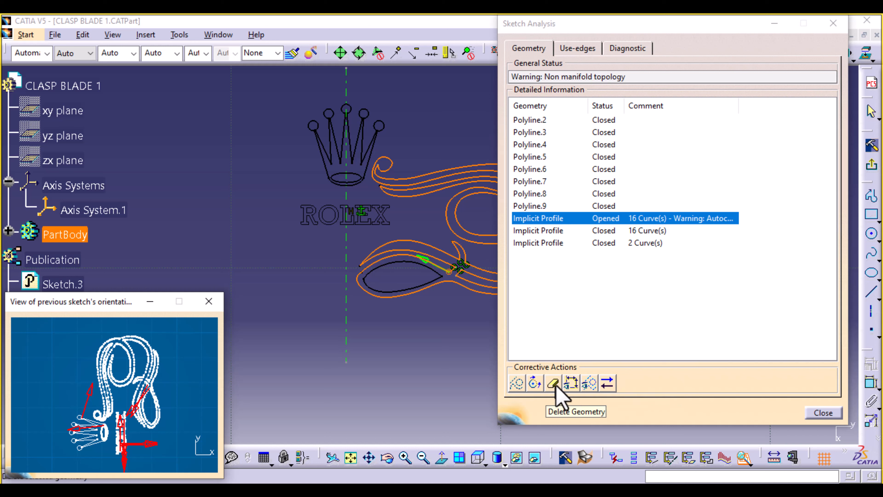
{"action": "left_click", "coordinate": [534, 383]}
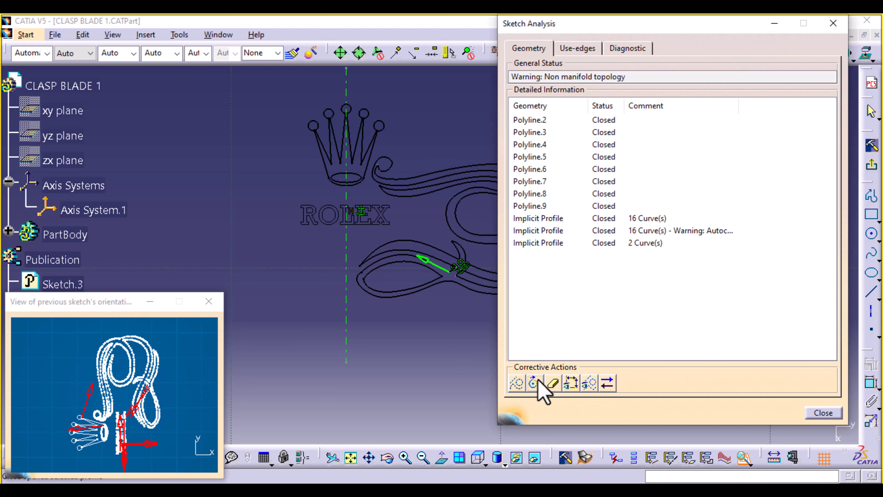
{"action": "left_click", "coordinate": [574, 218]}
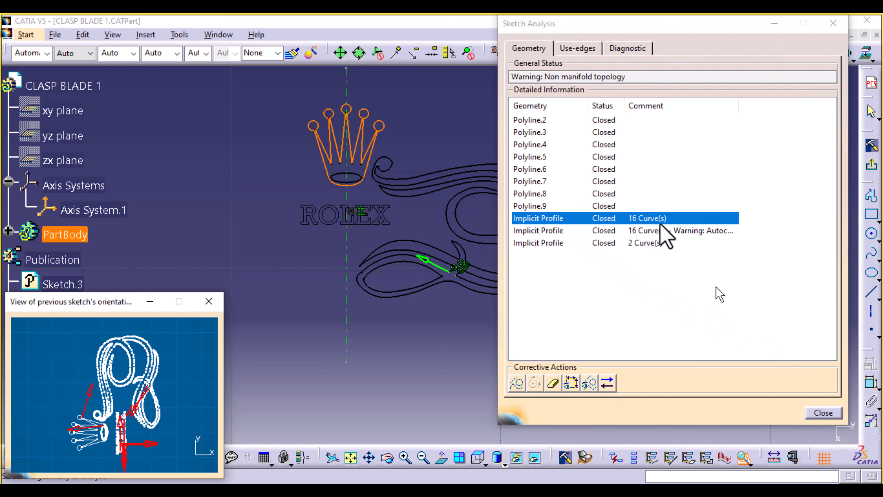
{"action": "left_click", "coordinate": [554, 230]}
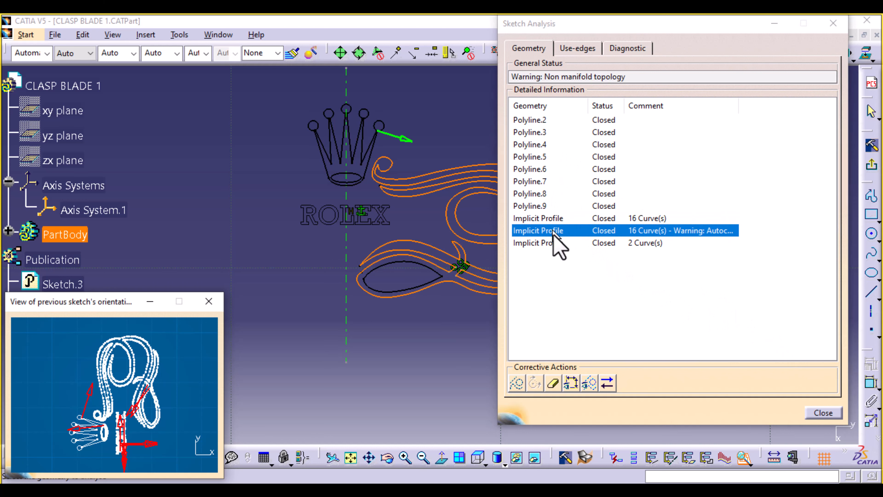
{"action": "mouse_move", "coordinate": [440, 330]}
{"action": "middle_mouse_down"}
{"action": "mouse_move", "coordinate": [404, 315]}
{"action": "mouse_move", "coordinate": [329, 315]}
{"action": "middle_mouse_up"}
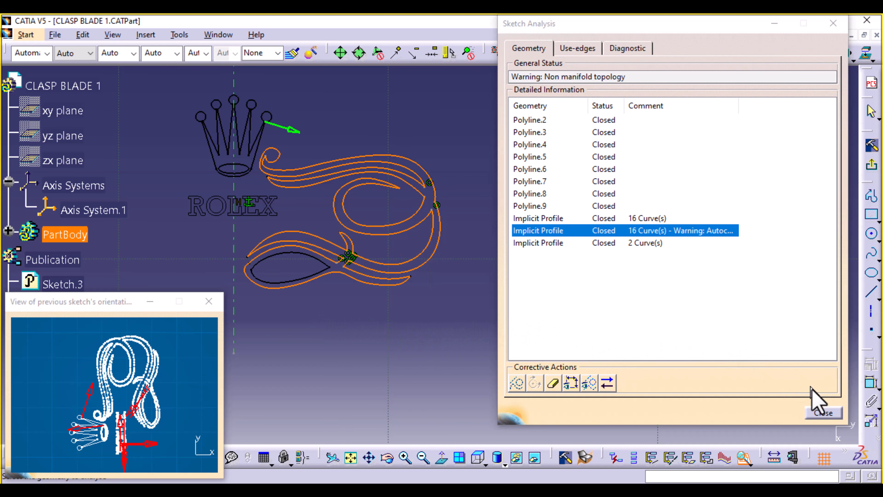
{"action": "left_click", "coordinate": [823, 413]}
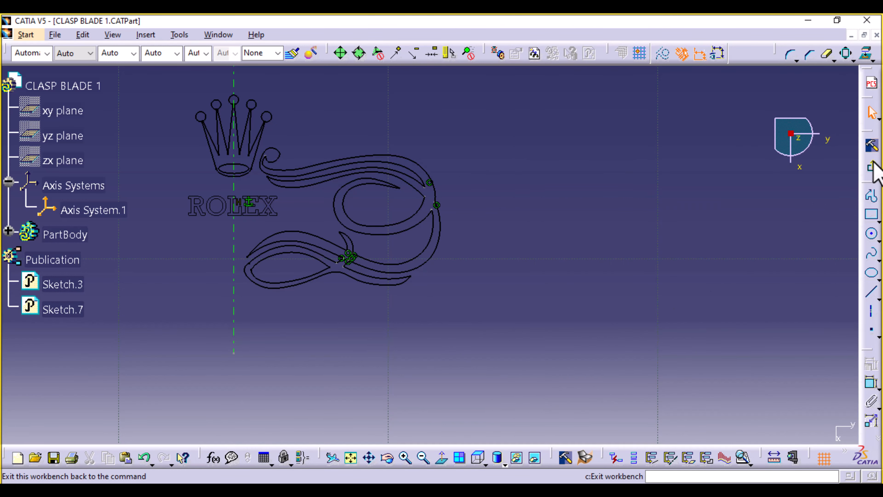
Step: Exit the sketch and try to create a 1 mm pad from Sketch.8
{"action": "left_click", "coordinate": [871, 148]}
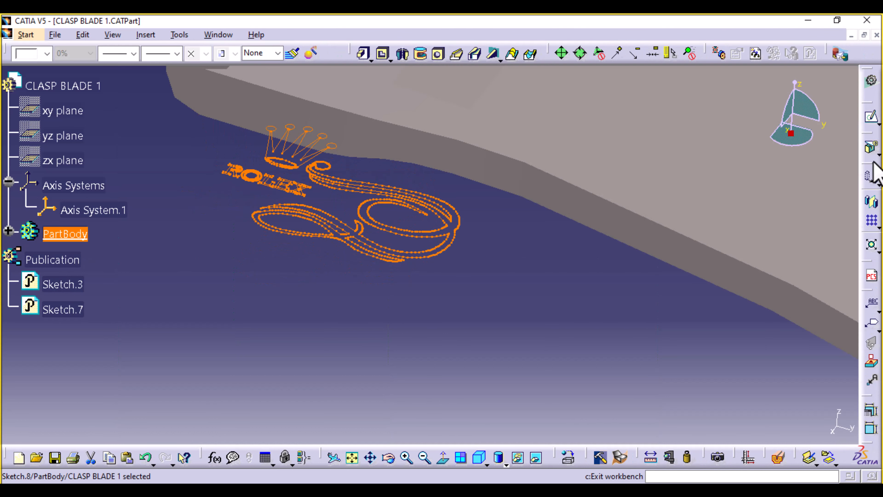
{"action": "left_click", "coordinate": [364, 54]}
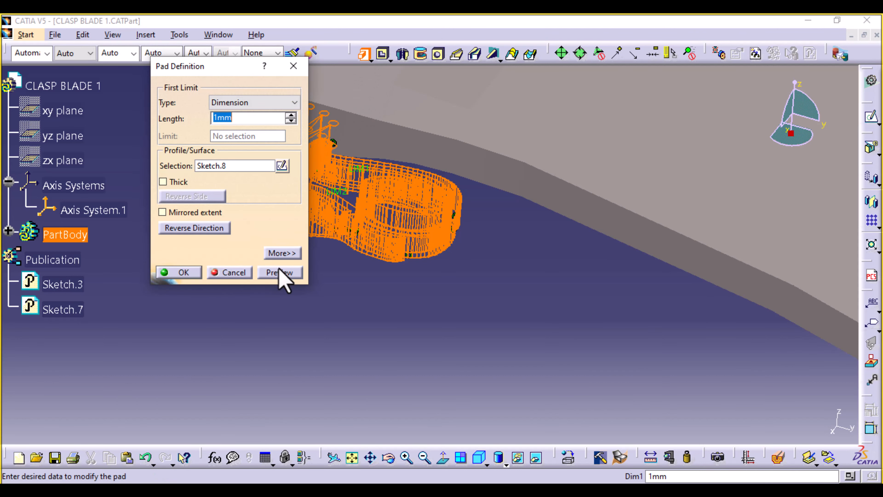
{"action": "left_click", "coordinate": [232, 273]}
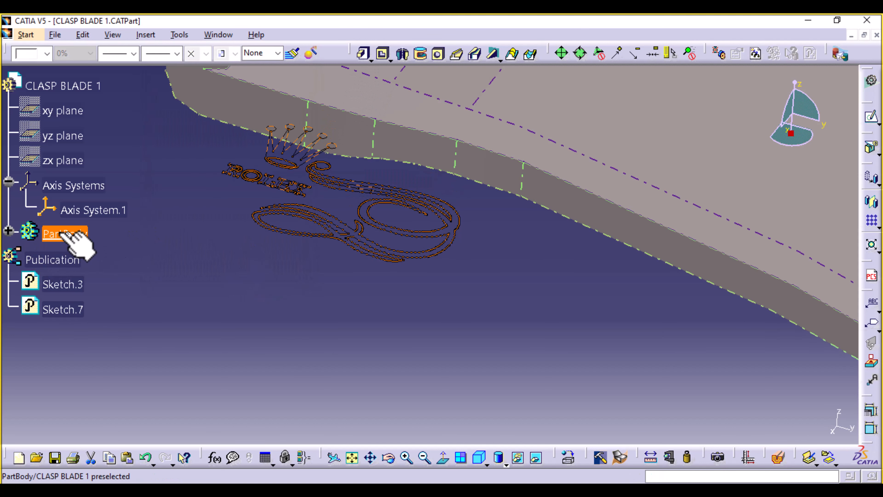
Step: Reopen Sketch.8 square to the view and recheck its profiles with Sketch Analysis
{"action": "left_click", "coordinate": [8, 230]}
{"action": "scroll", "coordinate": [77, 320], "scroll_direction": "down", "scroll_amount": 5}
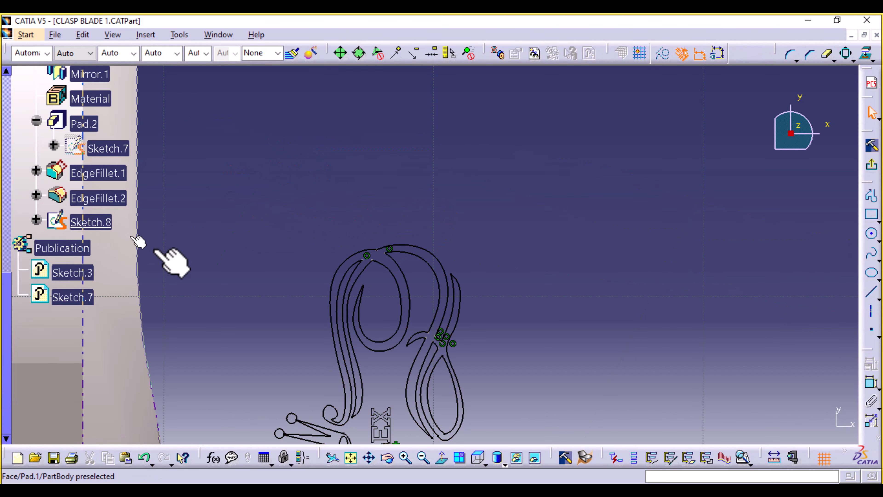
{"action": "left_click", "coordinate": [478, 456]}
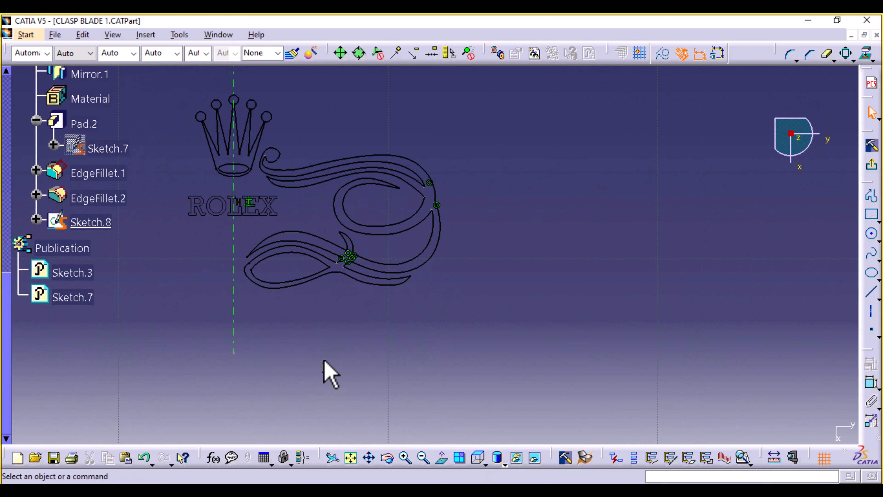
{"action": "left_click", "coordinate": [740, 458]}
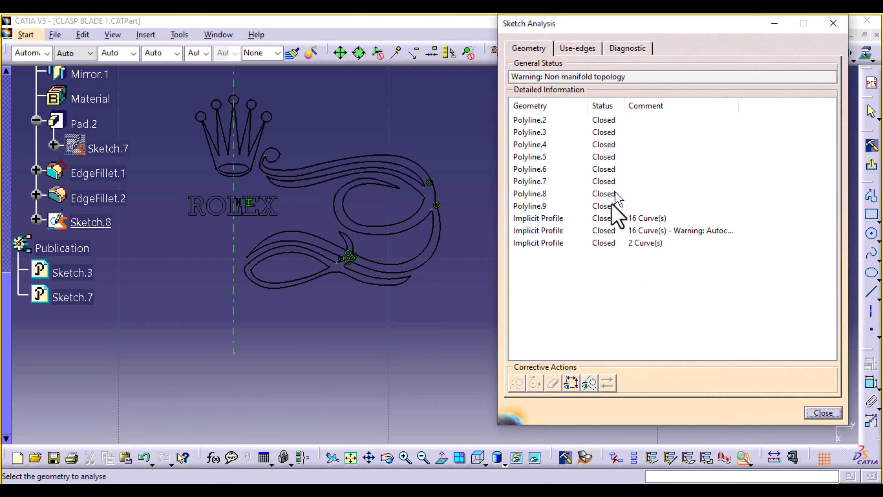
{"action": "left_click", "coordinate": [831, 416]}
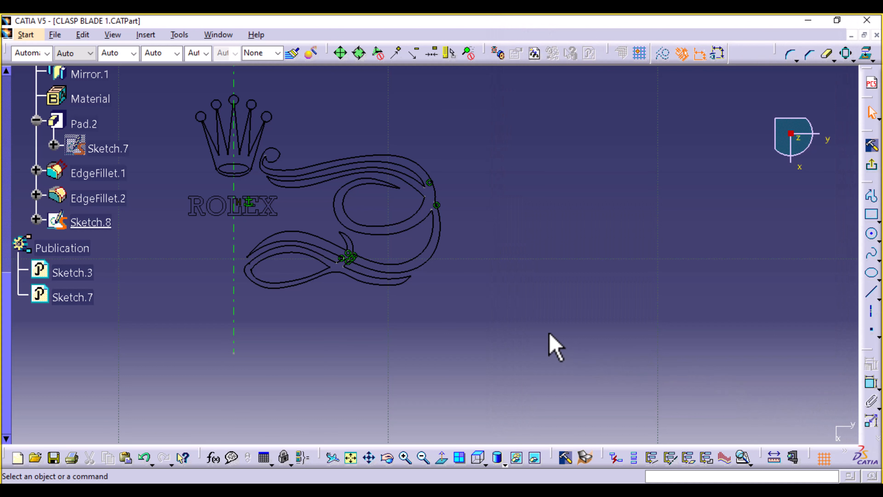
Step: Mirror all the swirl curves, including the short joining segments and the inner teardrop loop, about the vertical dash-dot axis through the crown
{"action": "mouse_move", "coordinate": [550, 345]}
{"action": "middle_mouse_down"}
{"action": "mouse_move", "coordinate": [554, 329]}
{"action": "mouse_move", "coordinate": [666, 380]}
{"action": "middle_mouse_up"}
{"action": "middle_click", "coordinate": [666, 380]}
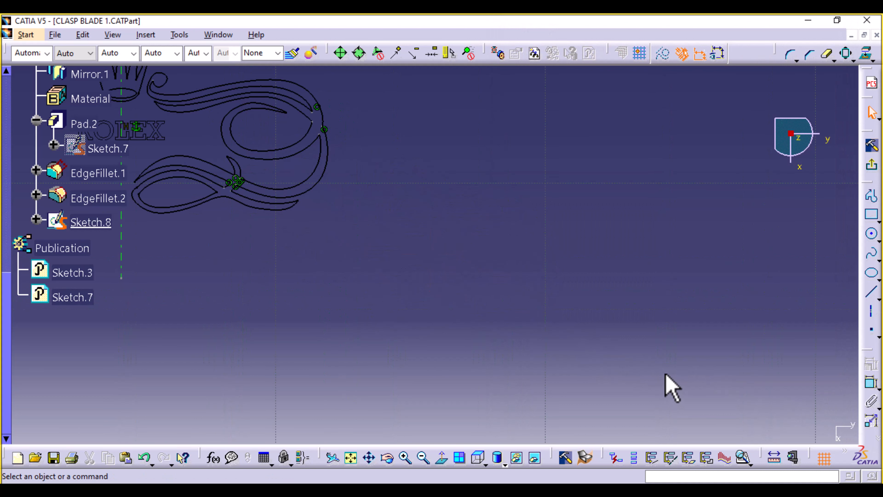
{"action": "mouse_move", "coordinate": [385, 284]}
{"action": "middle_mouse_down"}
{"action": "mouse_move", "coordinate": [825, 418]}
{"action": "mouse_move", "coordinate": [565, 353]}
{"action": "middle_mouse_up"}
{"action": "left_click", "coordinate": [400, 173]}
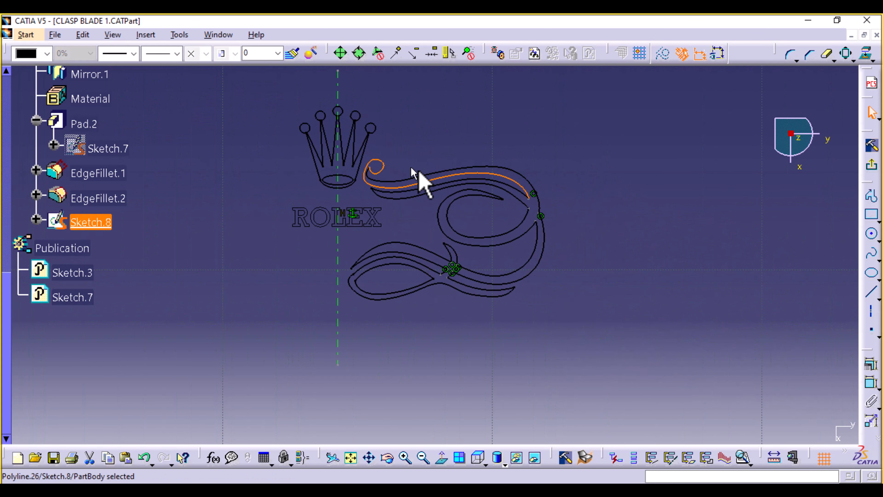
{"action": "left_click", "coordinate": [432, 175]}
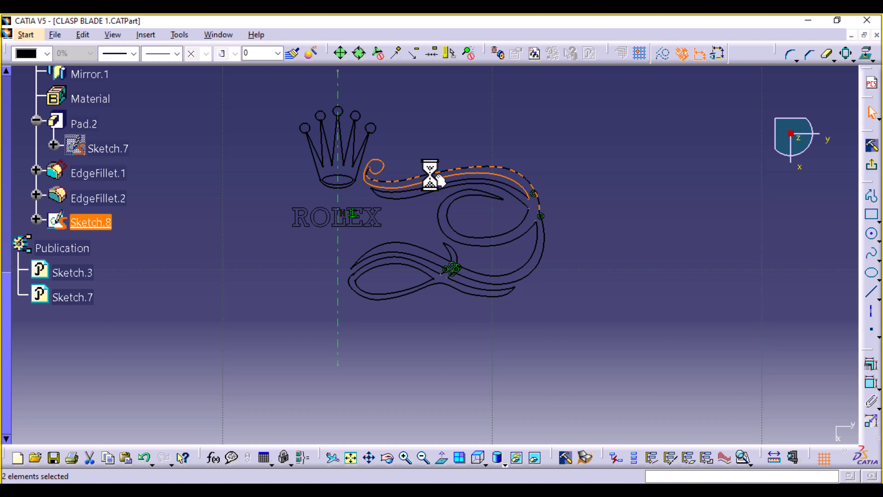
{"action": "left_click", "coordinate": [533, 194], "text": "ctrl"}
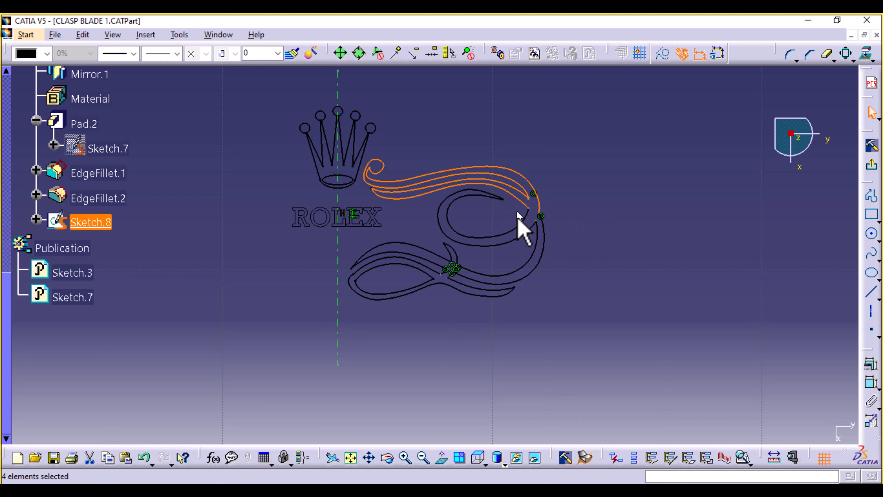
{"action": "left_click", "coordinate": [521, 225], "text": "ctrl"}
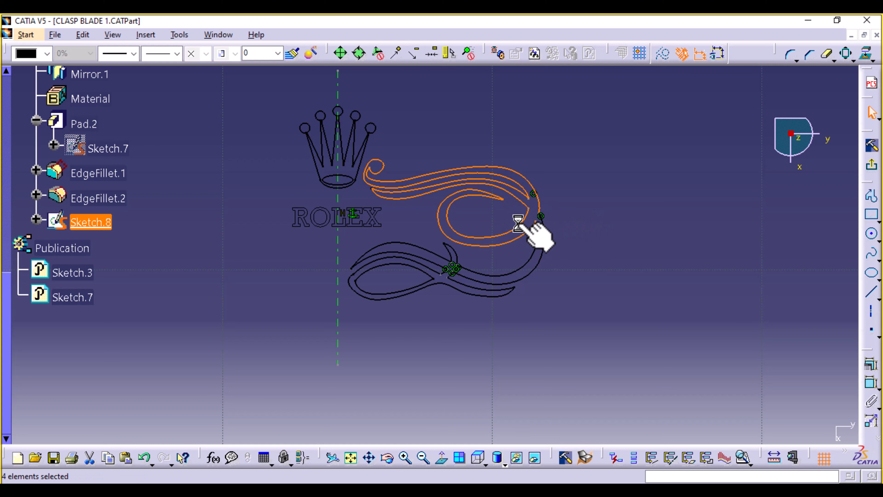
{"action": "left_click", "coordinate": [541, 244], "text": "ctrl"}
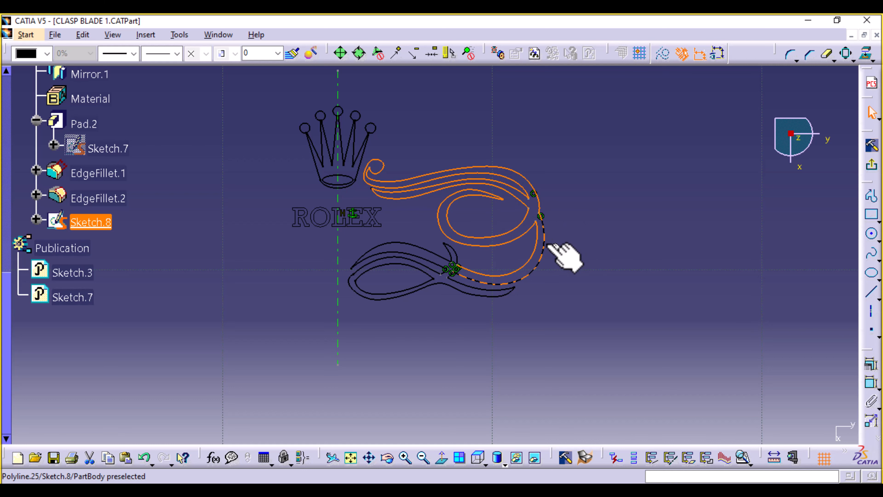
{"action": "left_click", "coordinate": [548, 245], "text": "ctrl"}
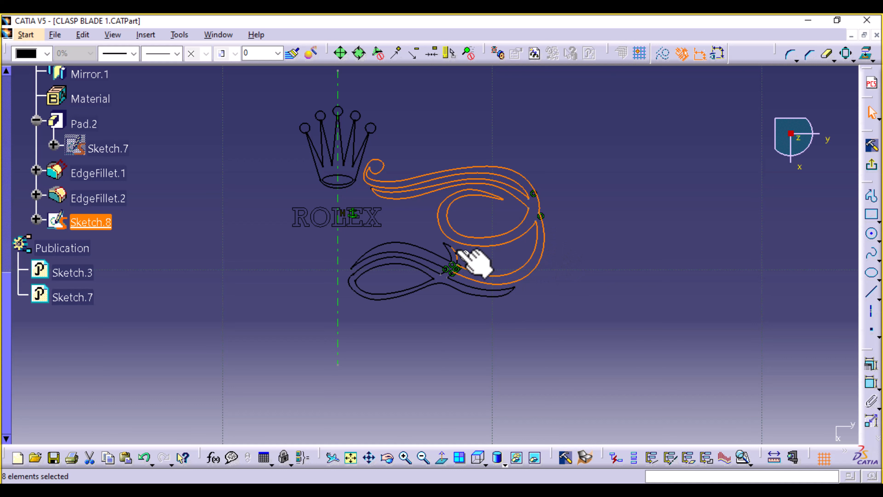
{"action": "left_click", "coordinate": [447, 258], "text": "ctrl"}
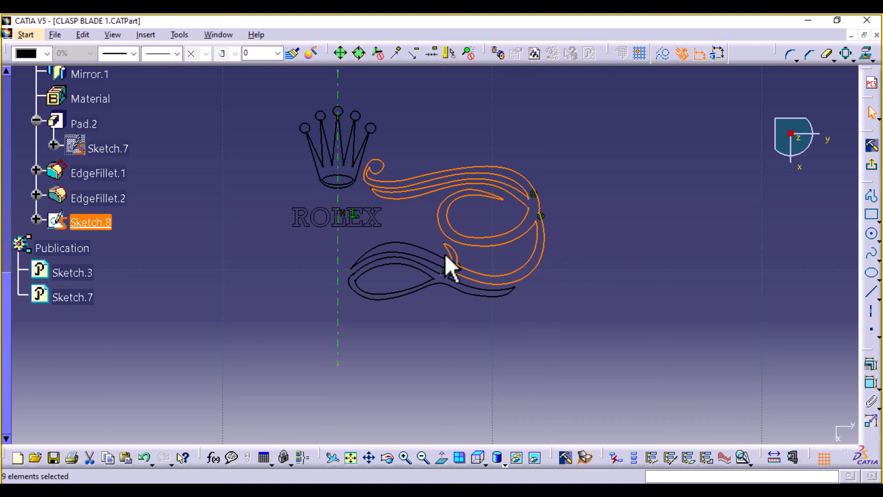
{"action": "left_click", "coordinate": [437, 262], "text": "ctrl"}
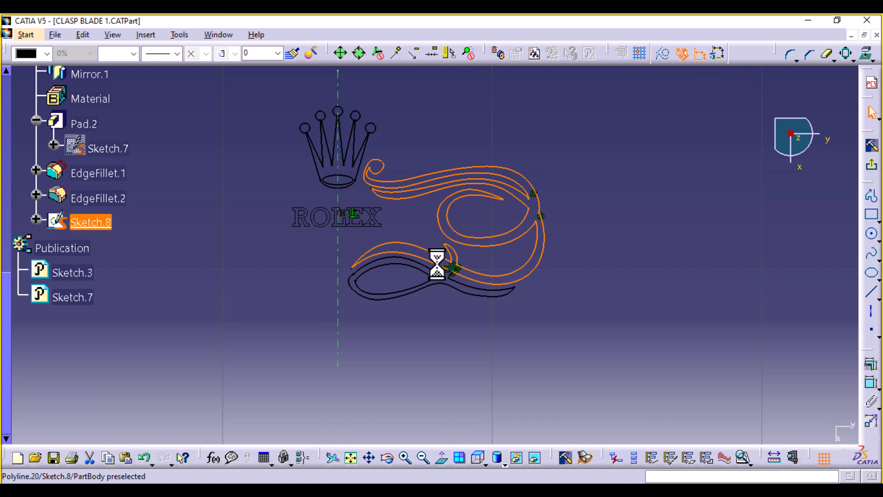
{"action": "left_click", "coordinate": [451, 275], "text": "ctrl"}
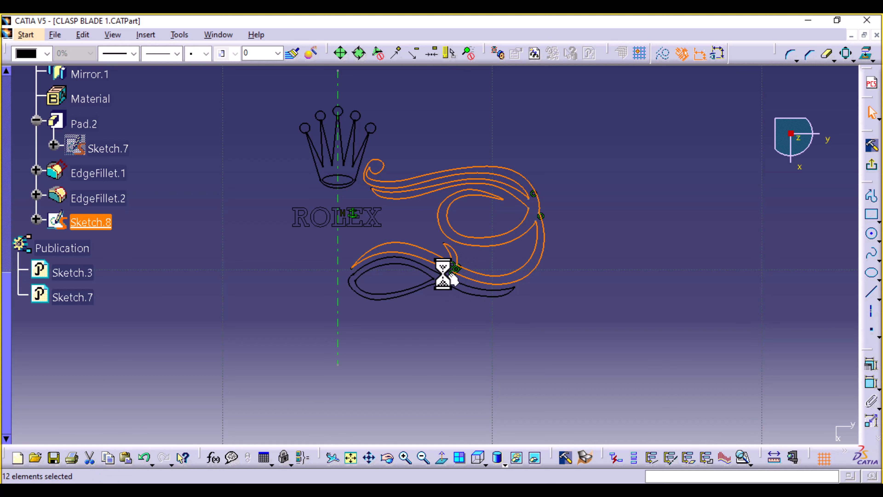
{"action": "middle_click_drag", "start_coordinate": [458, 329], "coordinate": [460, 227], "text": "ctrl"}
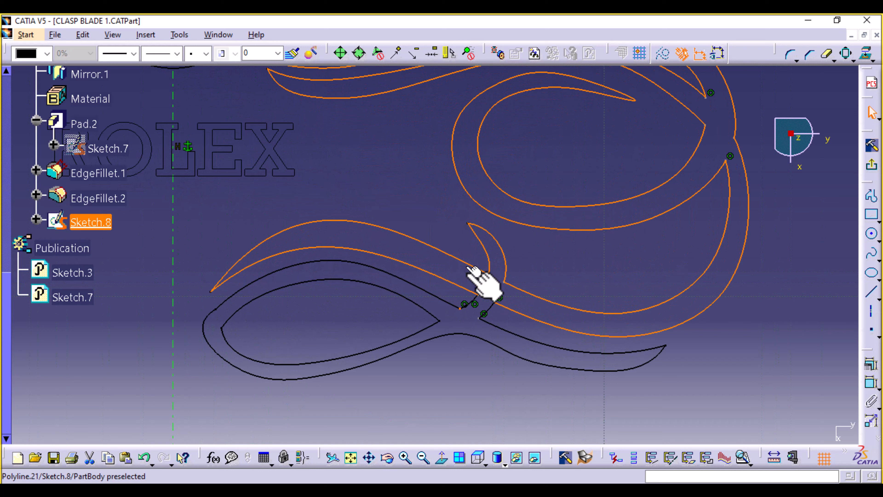
{"action": "left_click", "coordinate": [469, 302], "text": "ctrl"}
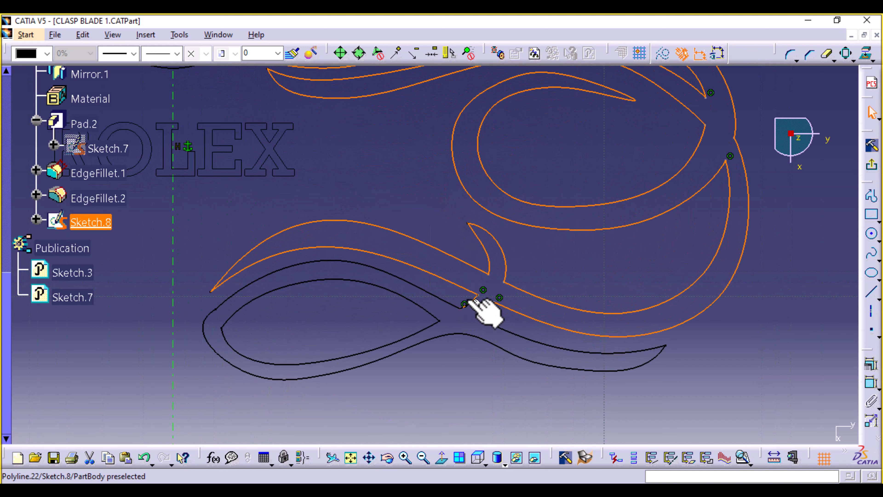
{"action": "left_click", "coordinate": [489, 307], "text": "ctrl"}
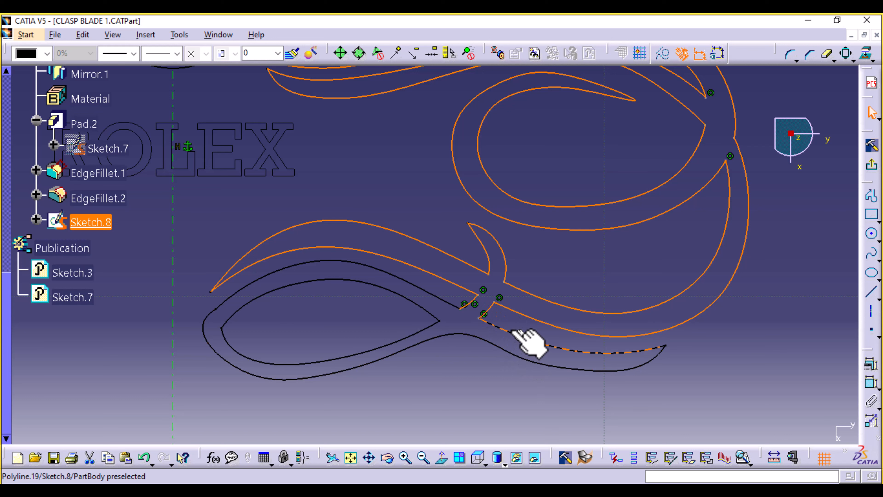
{"action": "left_click", "coordinate": [452, 303], "text": "ctrl"}
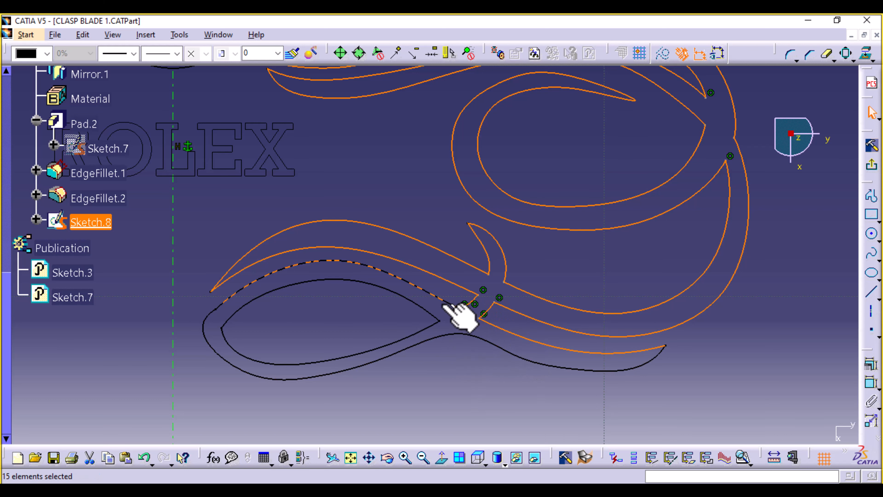
{"action": "left_click", "coordinate": [210, 351], "text": "ctrl"}
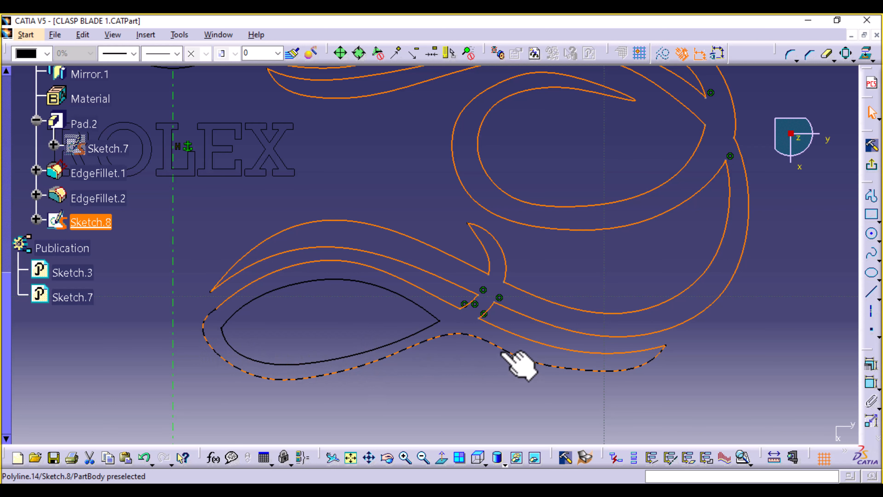
{"action": "left_click", "coordinate": [427, 310], "text": "ctrl"}
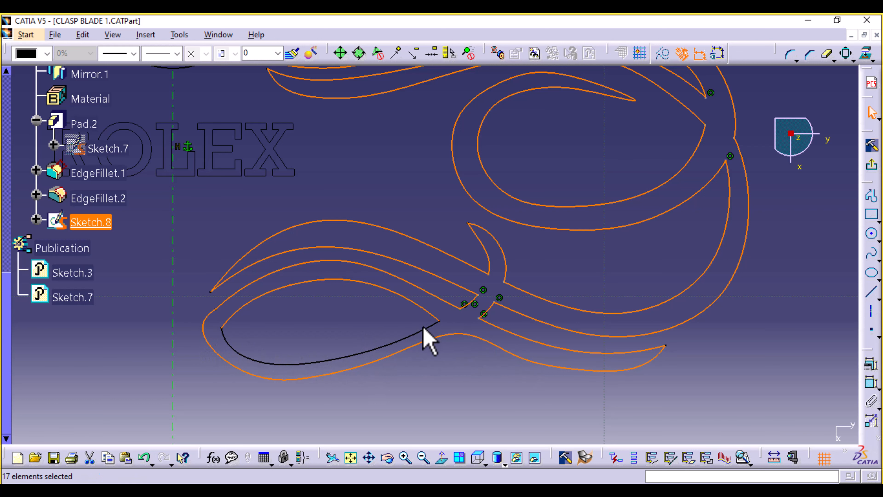
{"action": "left_click", "coordinate": [425, 336], "text": "ctrl"}
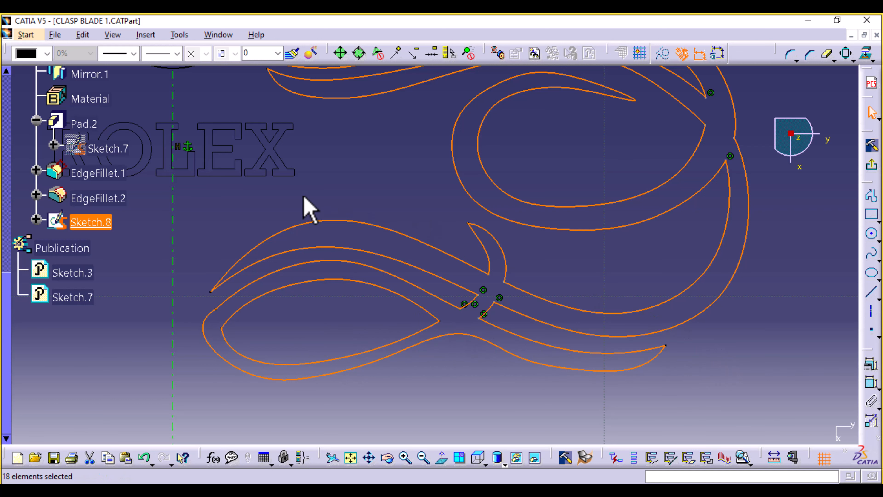
{"action": "middle_click_drag", "start_coordinate": [370, 170], "coordinate": [374, 241], "text": "ctrl"}
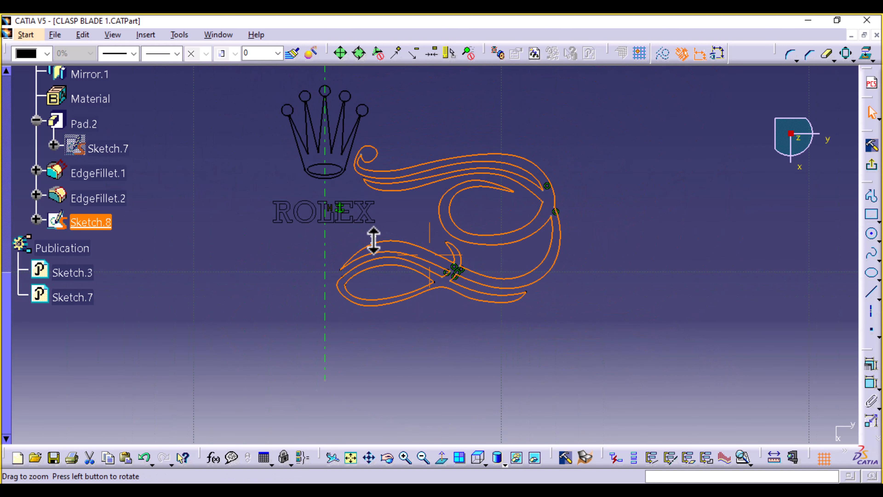
{"action": "left_click", "coordinate": [853, 61]}
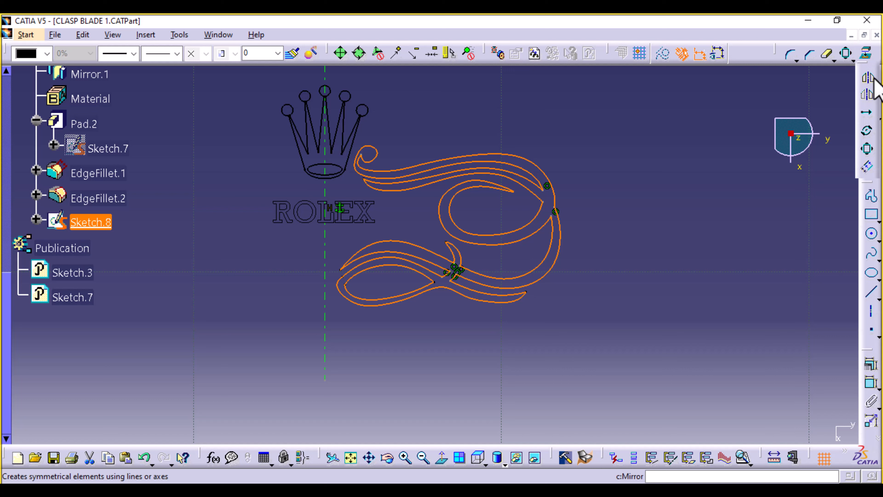
{"action": "left_click", "coordinate": [869, 77]}
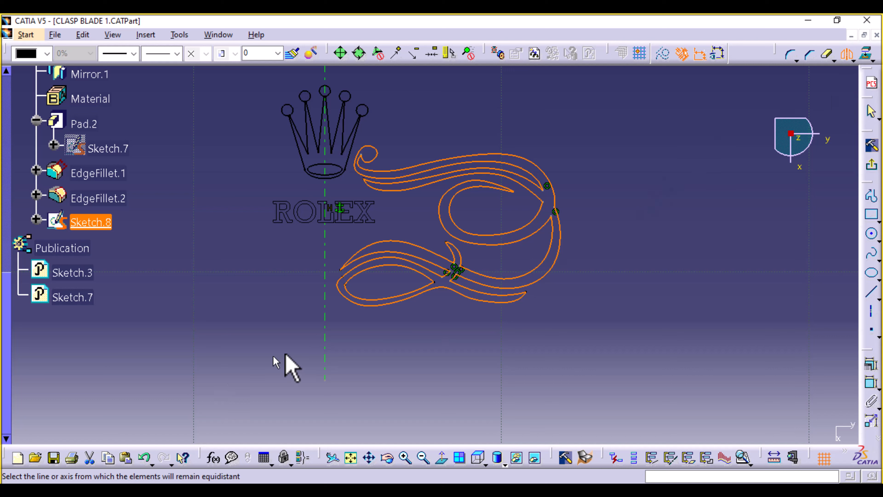
{"action": "left_click", "coordinate": [329, 346]}
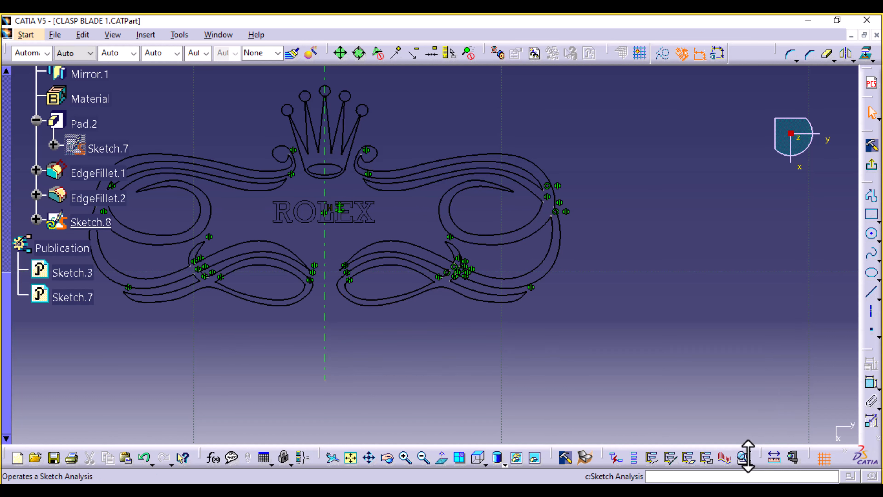
Step: Run Sketch Analysis and examine the mirrored 16-curve swirl and 2-curve loop profiles
{"action": "left_click", "coordinate": [743, 458]}
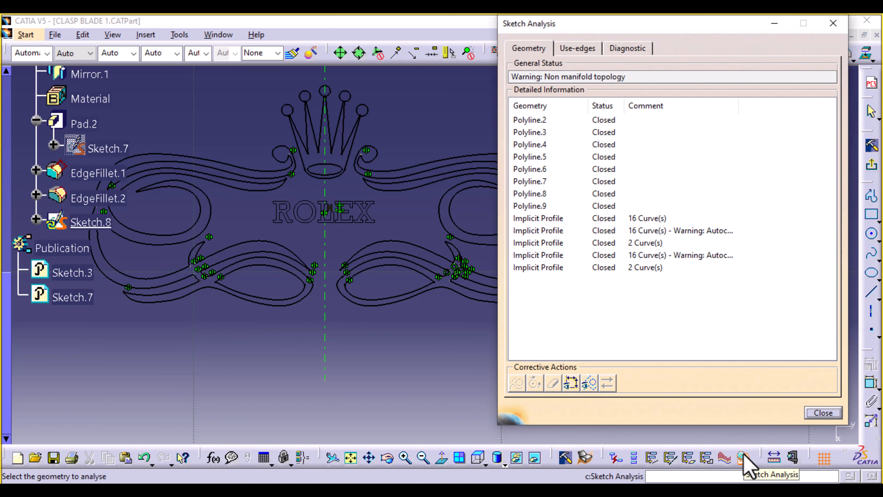
{"action": "left_click", "coordinate": [656, 255]}
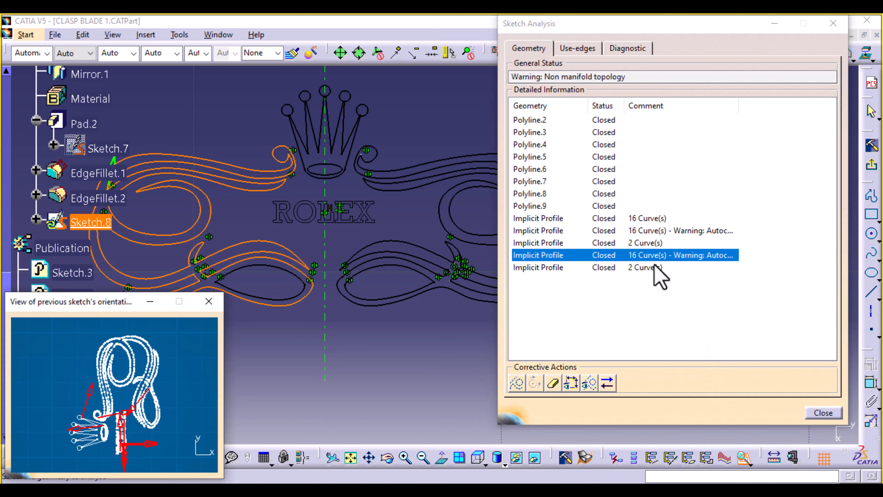
{"action": "left_click", "coordinate": [654, 267]}
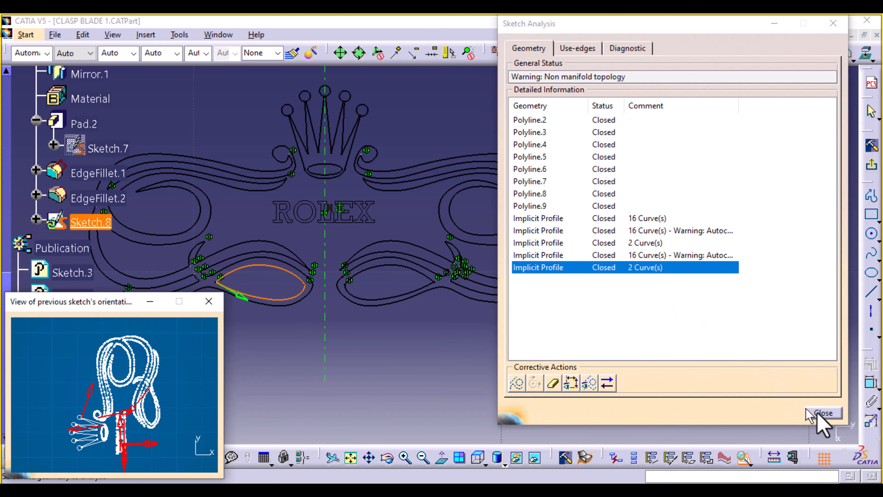
{"action": "left_click", "coordinate": [832, 413]}
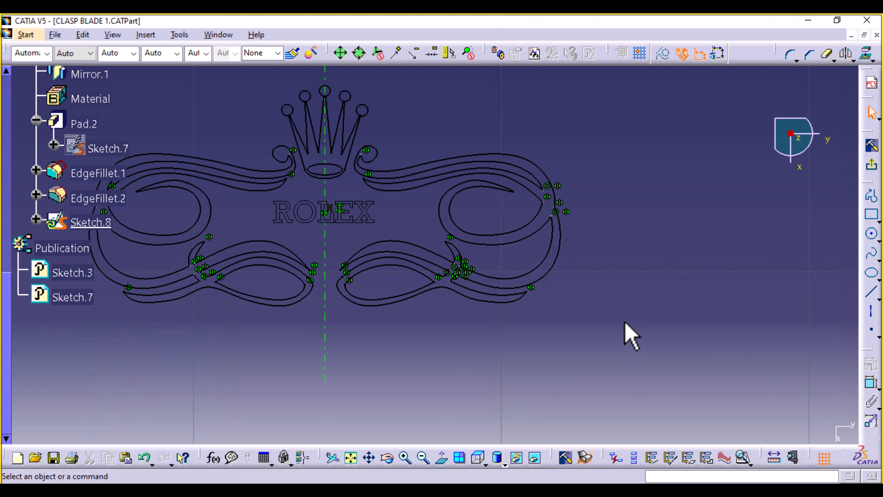
Step: Draw a small rectangle across the vertical axis, just below the gap between the two lower swirls
{"action": "mouse_move", "coordinate": [625, 323]}
{"action": "middle_mouse_down"}
{"action": "mouse_move", "coordinate": [631, 335]}
{"action": "mouse_move", "coordinate": [745, 343]}
{"action": "middle_mouse_up"}
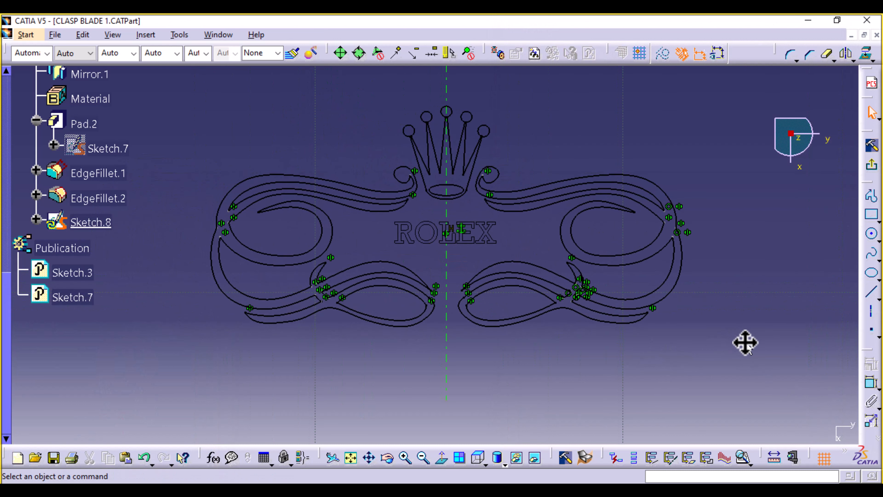
{"action": "middle_click_drag", "start_coordinate": [570, 383], "coordinate": [588, 278]}
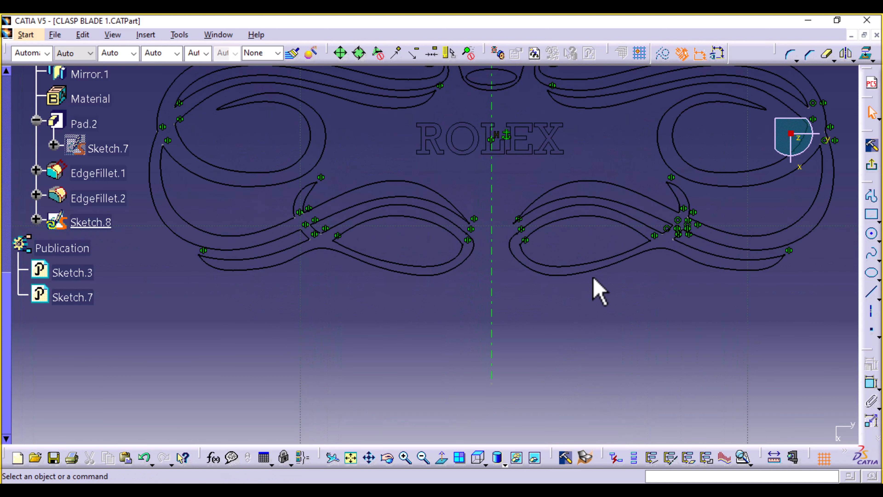
{"action": "left_click", "coordinate": [872, 214]}
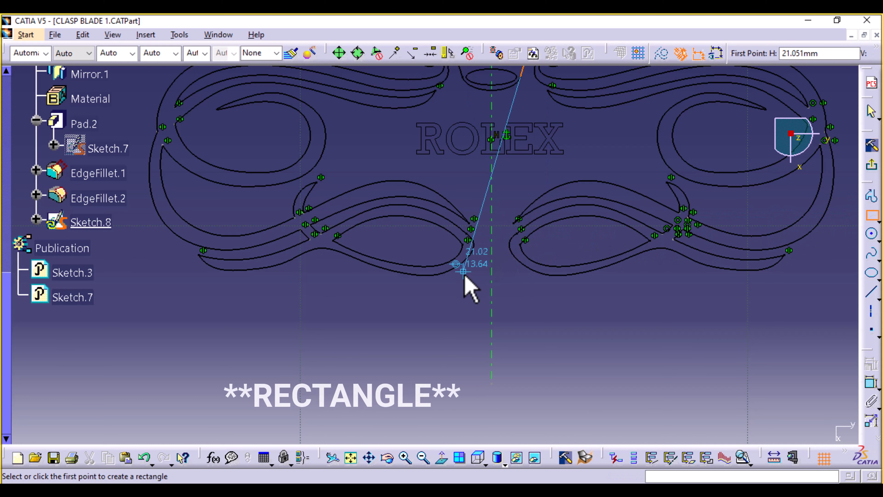
{"action": "left_click", "coordinate": [473, 274]}
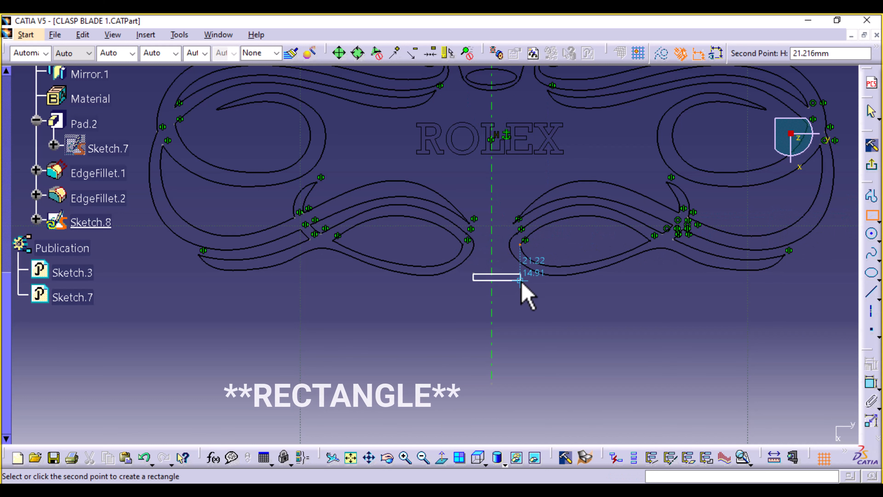
{"action": "left_click", "coordinate": [510, 308]}
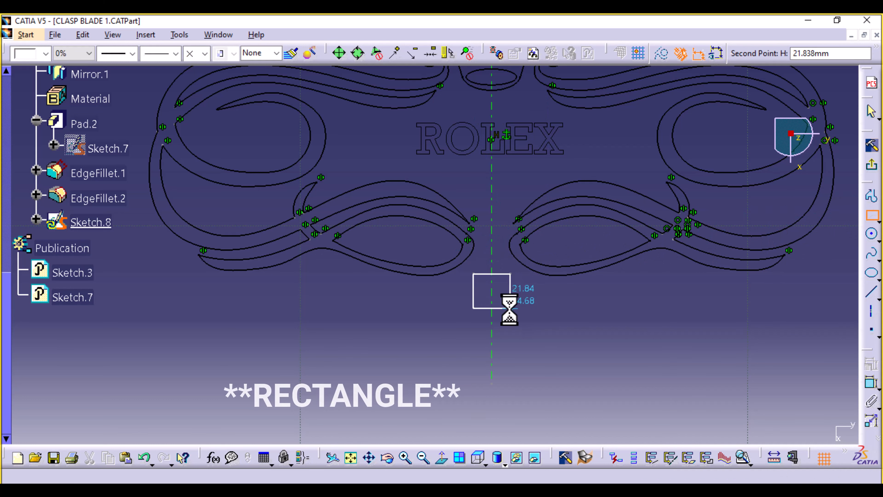
Step: Constrain the rectangle's two side edges with Symmetry about the vertical axis
{"action": "left_click", "coordinate": [473, 297]}
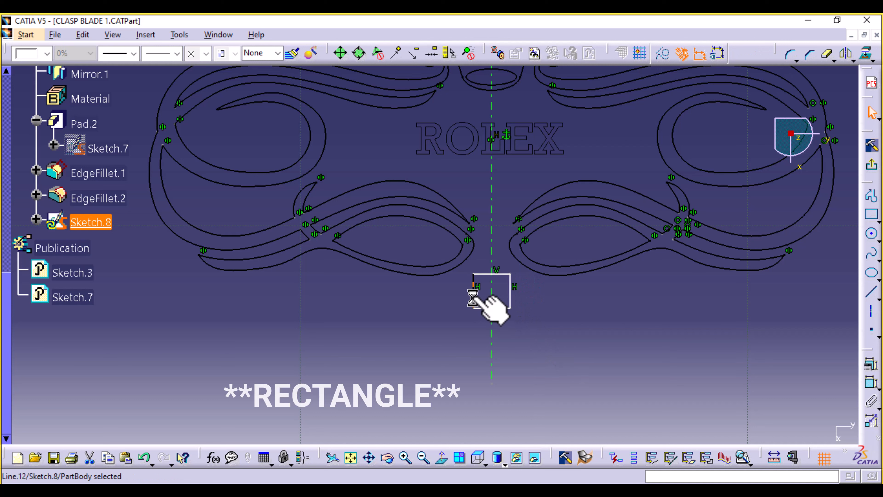
{"action": "left_click", "coordinate": [510, 299], "text": "ctrl"}
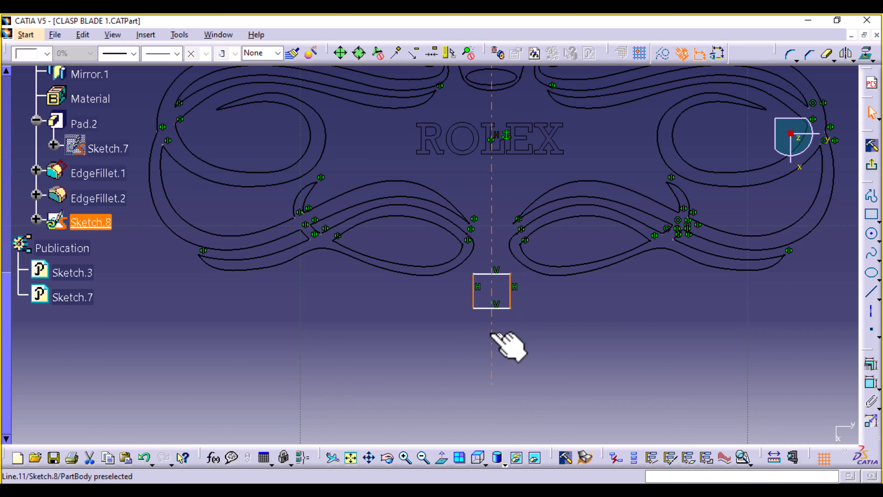
{"action": "left_click", "coordinate": [870, 363]}
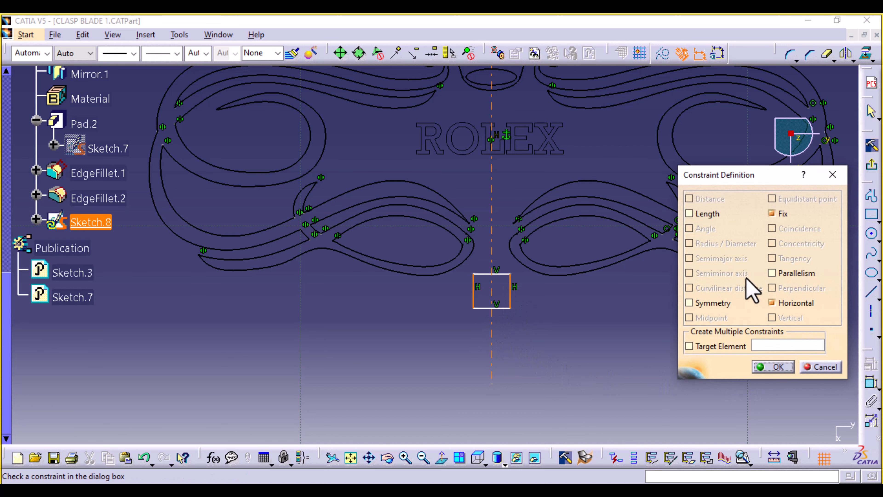
{"action": "left_click", "coordinate": [699, 306]}
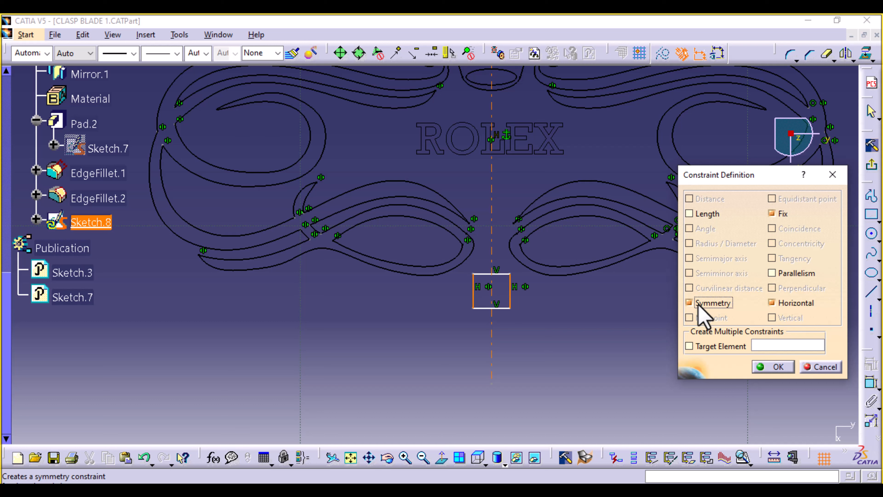
{"action": "left_click", "coordinate": [780, 368]}
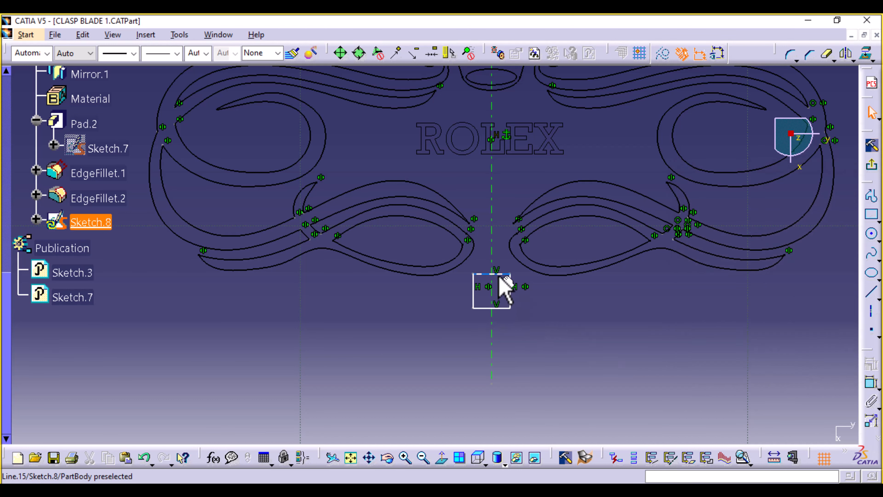
Step: Resize the rectangle into a thin horizontal bar that bridges the two lower swirls across the vertical axis
{"action": "left_click_drag", "start_coordinate": [504, 276], "coordinate": [504, 265]}
{"action": "left_click", "coordinate": [532, 346]}
{"action": "mouse_move", "coordinate": [532, 338]}
{"action": "middle_mouse_down"}
{"action": "mouse_move", "coordinate": [533, 345]}
{"action": "mouse_move", "coordinate": [522, 242]}
{"action": "middle_mouse_up"}
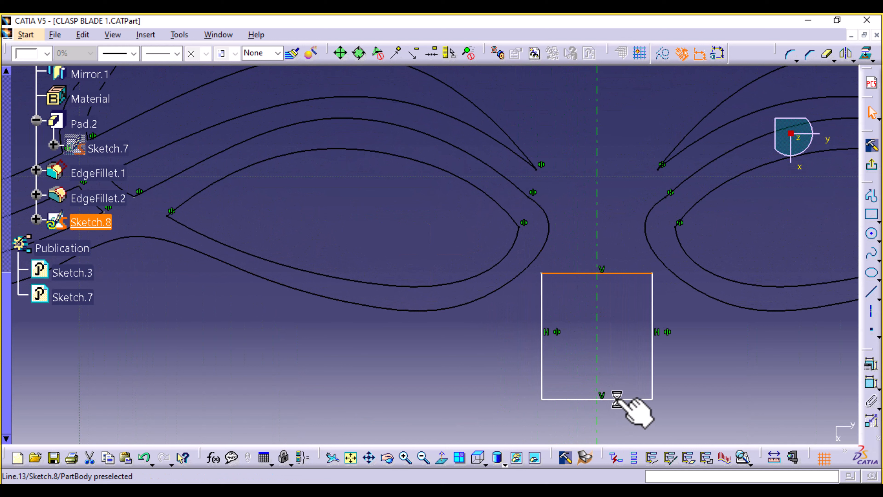
{"action": "mouse_move", "coordinate": [617, 399]}
{"action": "left_mouse_down"}
{"action": "mouse_move", "coordinate": [617, 275]}
{"action": "mouse_move", "coordinate": [675, 282]}
{"action": "left_mouse_up"}
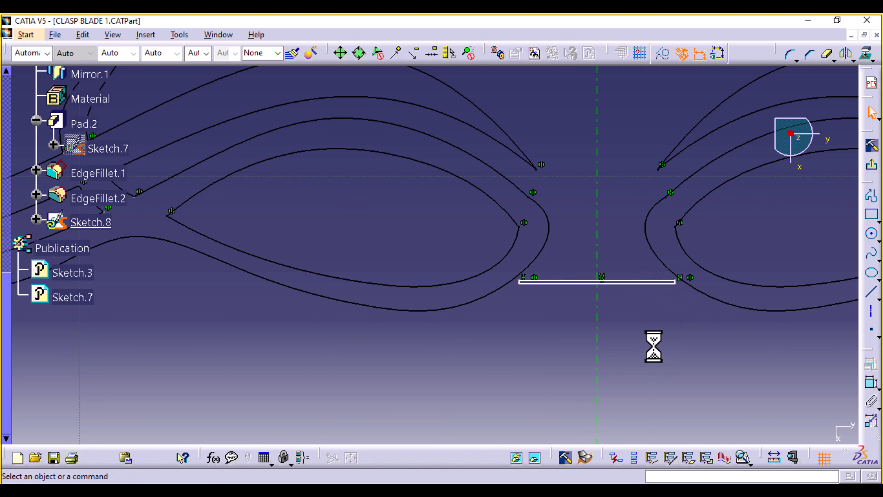
{"action": "mouse_move", "coordinate": [661, 353]}
{"action": "middle_mouse_down"}
{"action": "mouse_move", "coordinate": [654, 351]}
{"action": "mouse_move", "coordinate": [654, 453]}
{"action": "middle_mouse_up"}
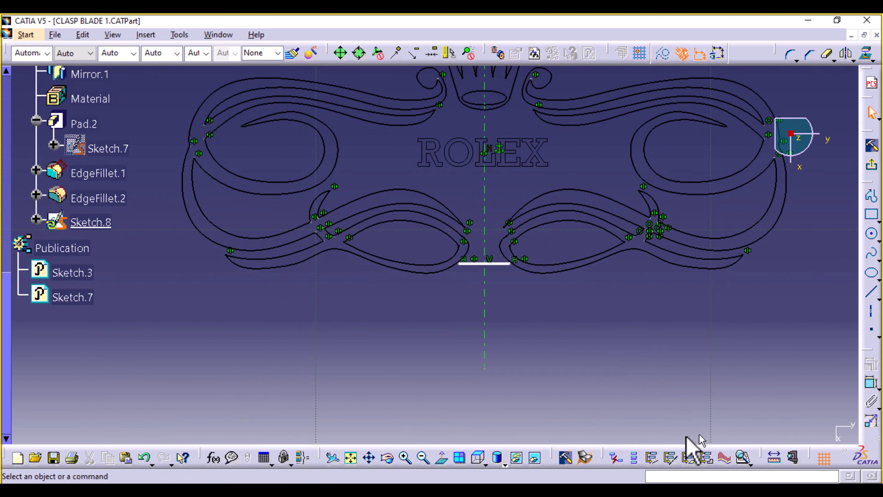
Step: Run Sketch Analysis and examine whether the sketch profiles, including the connecting bar, are closed
{"action": "left_click", "coordinate": [741, 456]}
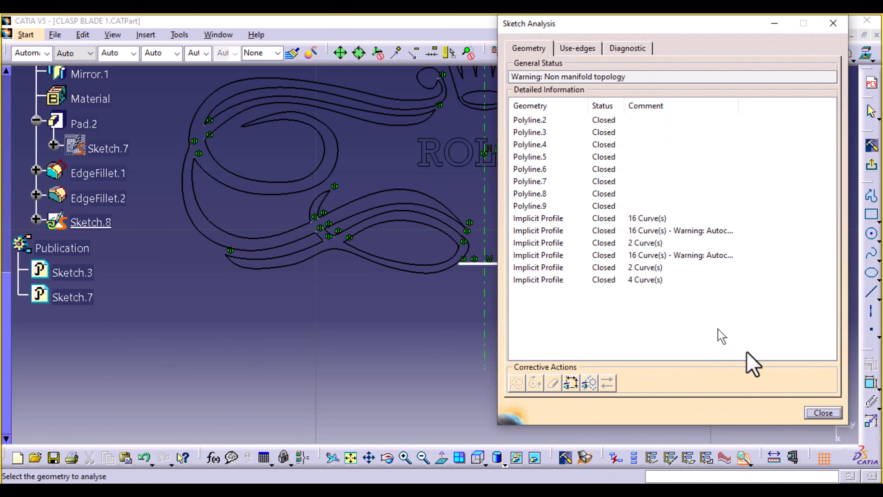
{"action": "left_click", "coordinate": [823, 413]}
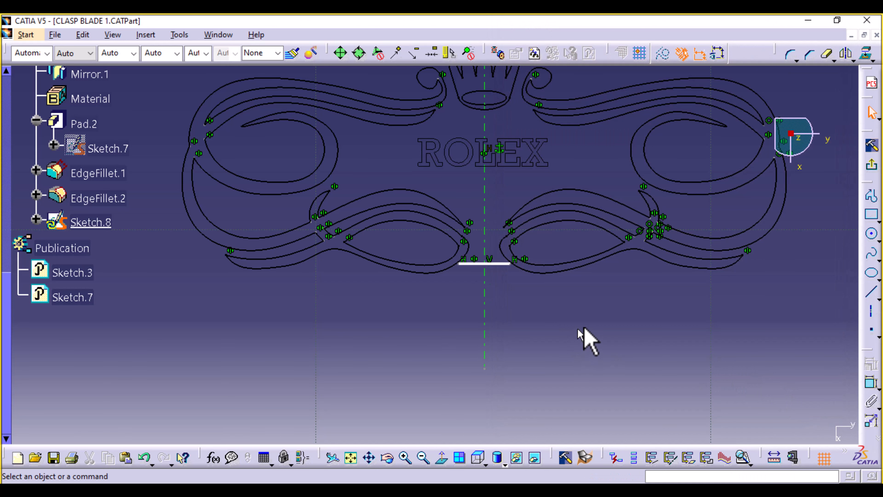
{"action": "mouse_move", "coordinate": [578, 329]}
{"action": "middle_mouse_down"}
{"action": "mouse_move", "coordinate": [585, 325]}
{"action": "mouse_move", "coordinate": [587, 418]}
{"action": "mouse_move", "coordinate": [597, 357]}
{"action": "middle_mouse_up"}
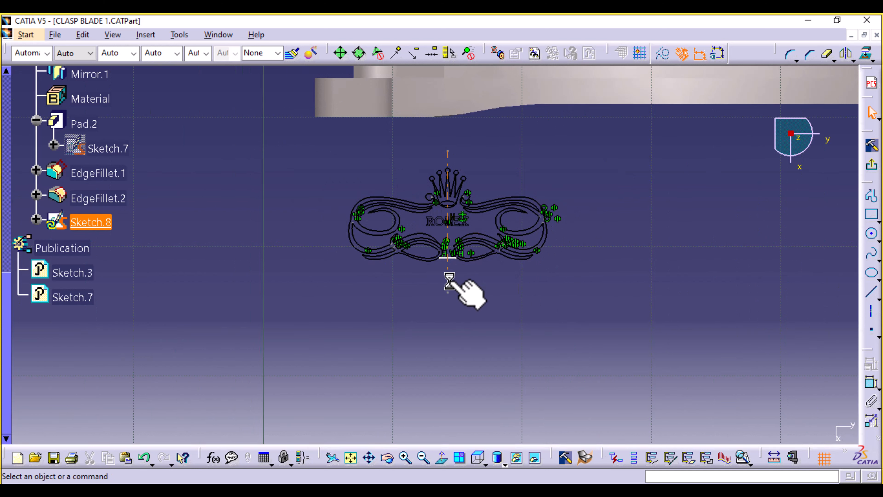
Step: Remove the Fix constraint from the logo's vertical symmetry axis, keeping its Horizontal constraint
{"action": "left_click", "coordinate": [449, 282]}
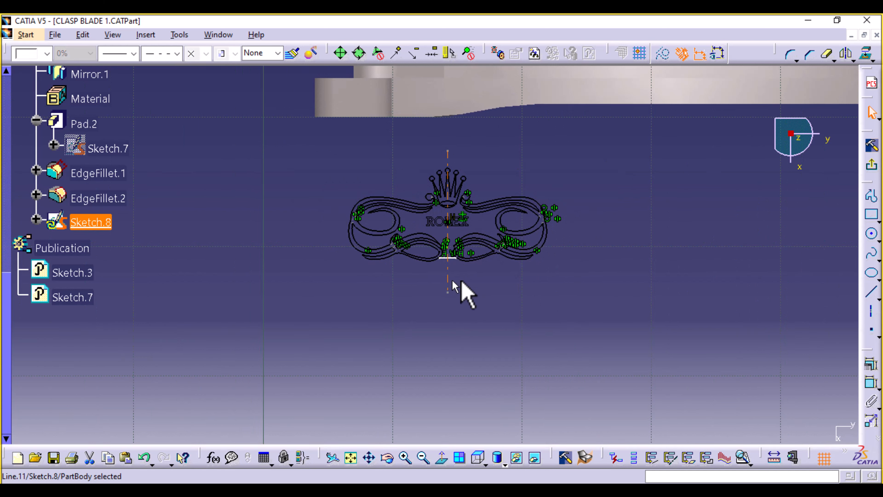
{"action": "left_click", "coordinate": [871, 364]}
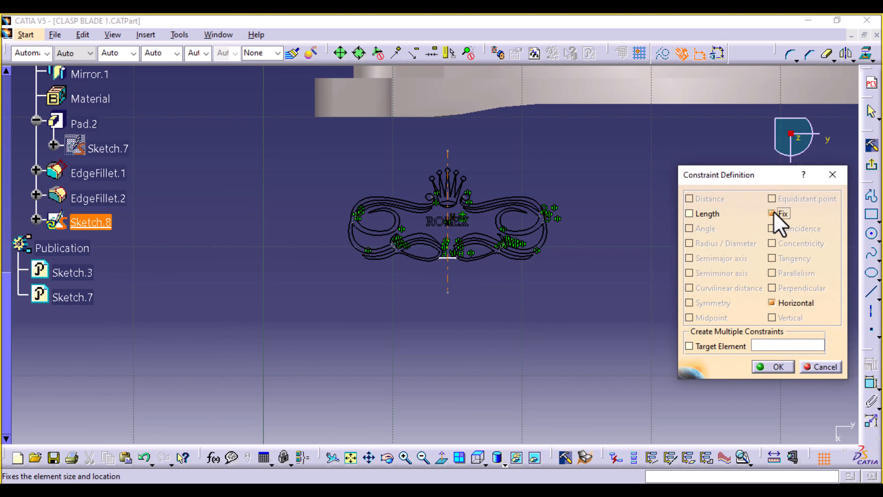
{"action": "left_click", "coordinate": [777, 367]}
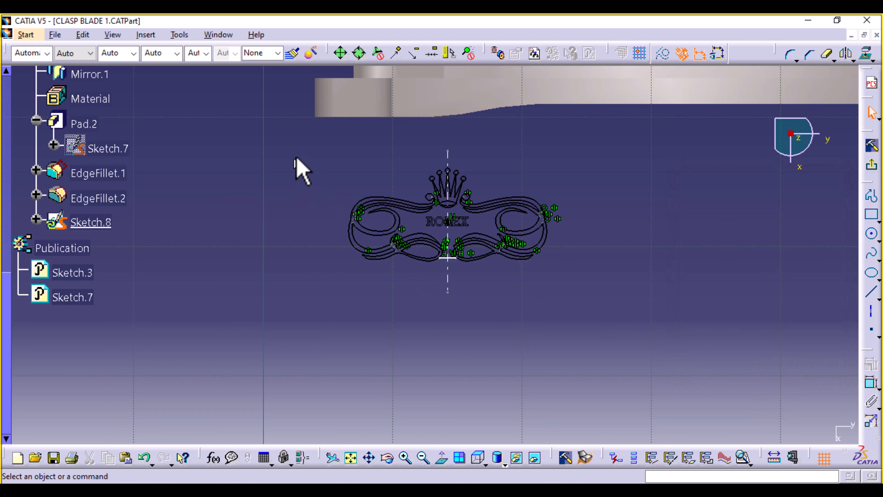
Step: Move the entire logo sketch with its axis onto the blade's broad face, near the middle of its width
{"action": "mouse_move", "coordinate": [290, 134]}
{"action": "left_mouse_down"}
{"action": "mouse_move", "coordinate": [404, 199]}
{"action": "mouse_move", "coordinate": [601, 340]}
{"action": "left_mouse_up"}
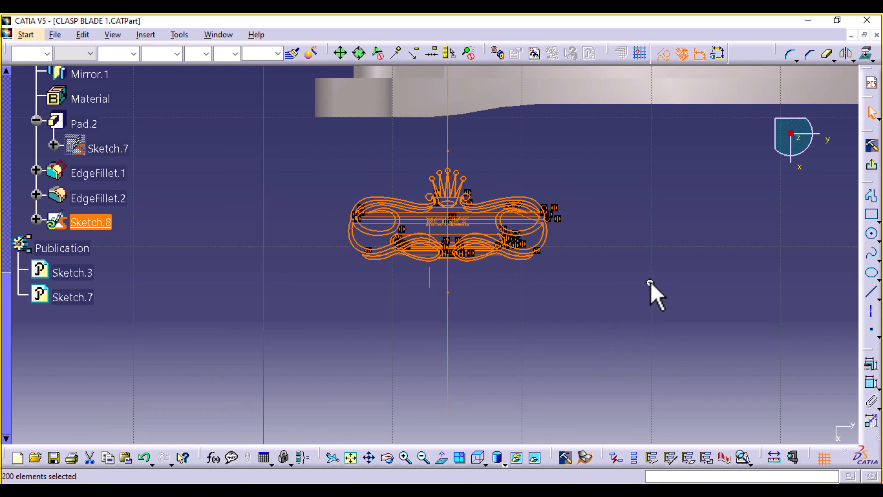
{"action": "mouse_move", "coordinate": [649, 283]}
{"action": "middle_mouse_down"}
{"action": "mouse_move", "coordinate": [607, 377]}
{"action": "mouse_move", "coordinate": [605, 348]}
{"action": "middle_mouse_up"}
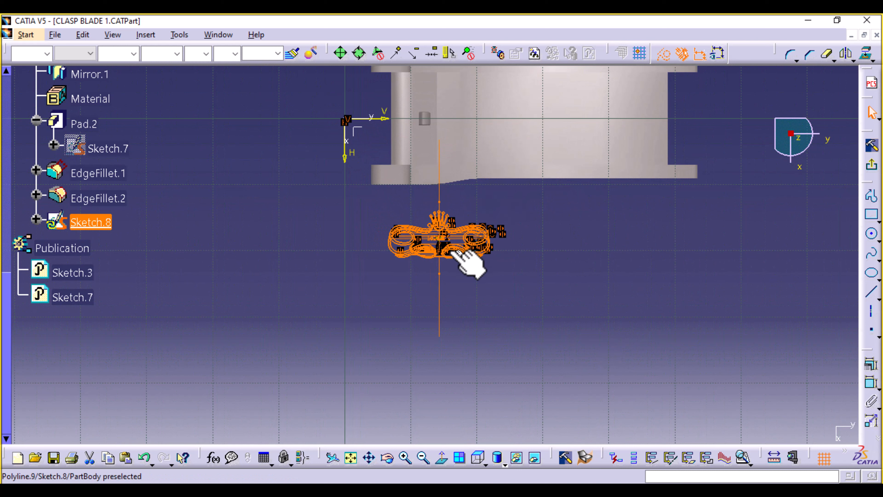
{"action": "mouse_move", "coordinate": [453, 253]}
{"action": "left_mouse_down"}
{"action": "mouse_move", "coordinate": [500, 124]}
{"action": "mouse_move", "coordinate": [528, 115]}
{"action": "left_mouse_up"}
{"action": "mouse_move", "coordinate": [565, 237]}
{"action": "middle_mouse_down"}
{"action": "mouse_move", "coordinate": [411, 277]}
{"action": "mouse_move", "coordinate": [410, 319]}
{"action": "mouse_move", "coordinate": [420, 340]}
{"action": "mouse_move", "coordinate": [443, 330]}
{"action": "mouse_move", "coordinate": [457, 261]}
{"action": "mouse_move", "coordinate": [460, 280]}
{"action": "middle_mouse_up"}
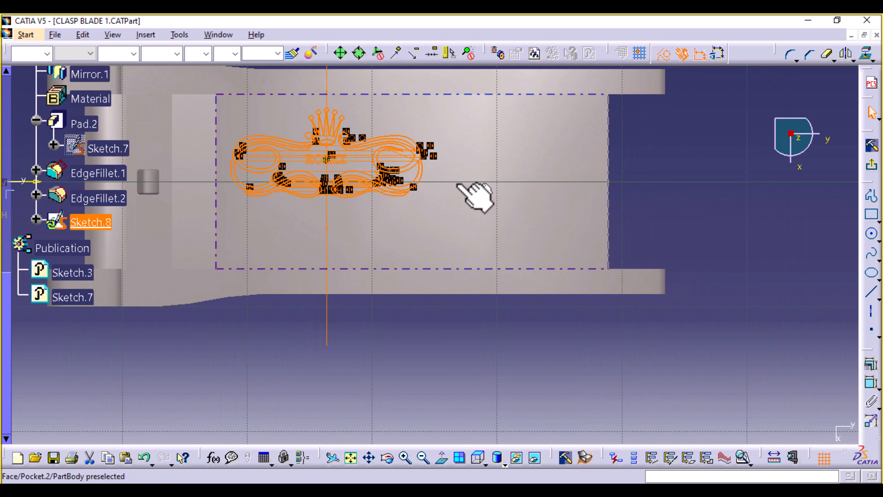
{"action": "scroll", "coordinate": [349, 176], "scroll_direction": "down", "scroll_amount": 1}
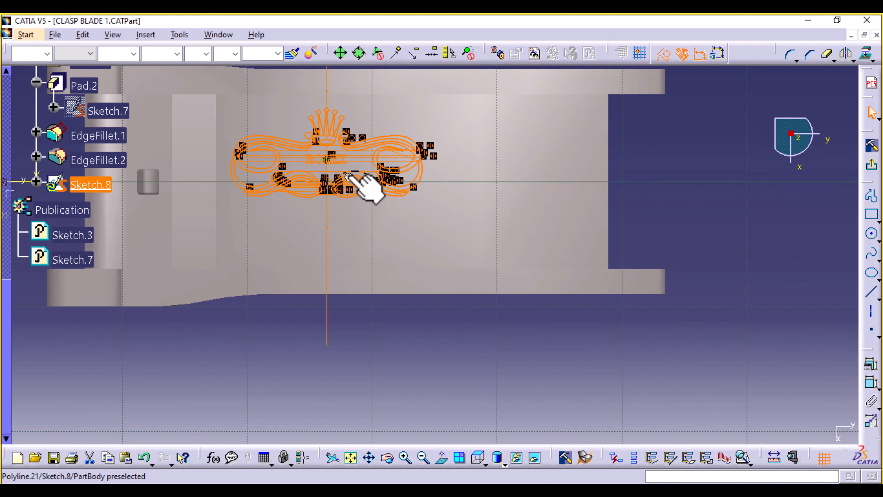
{"action": "left_click_drag", "start_coordinate": [346, 174], "coordinate": [349, 192]}
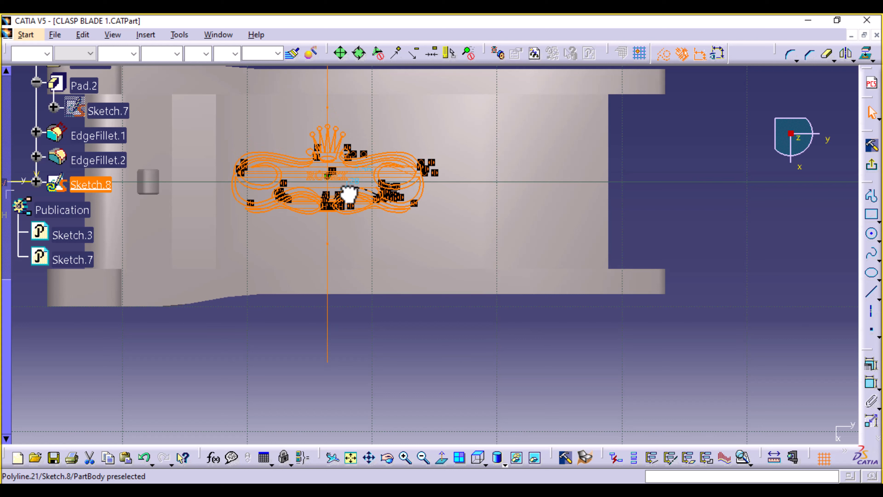
{"action": "left_click_drag", "start_coordinate": [348, 193], "coordinate": [367, 192]}
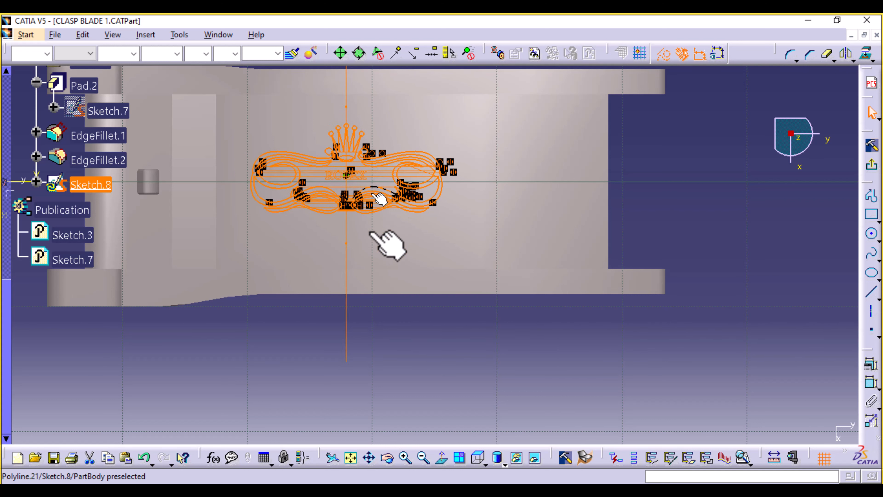
{"action": "mouse_move", "coordinate": [314, 336]}
{"action": "middle_mouse_down"}
{"action": "mouse_move", "coordinate": [351, 317]}
{"action": "mouse_move", "coordinate": [402, 316]}
{"action": "middle_mouse_up"}
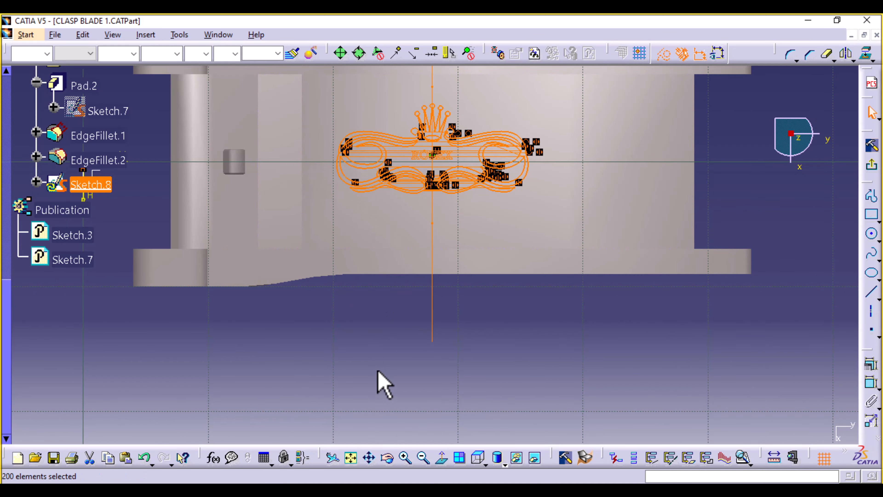
{"action": "left_click", "coordinate": [550, 381]}
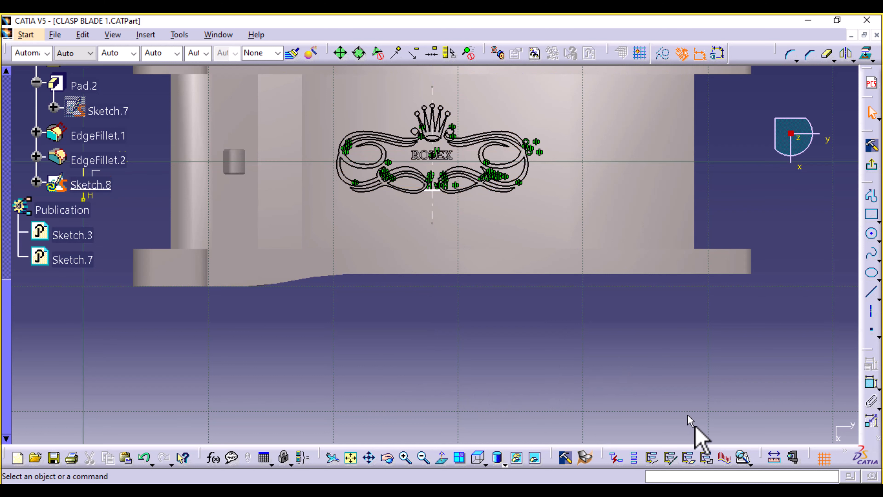
Step: Recheck the closure of the repositioned logo's profiles with Sketch Analysis
{"action": "left_click", "coordinate": [743, 459]}
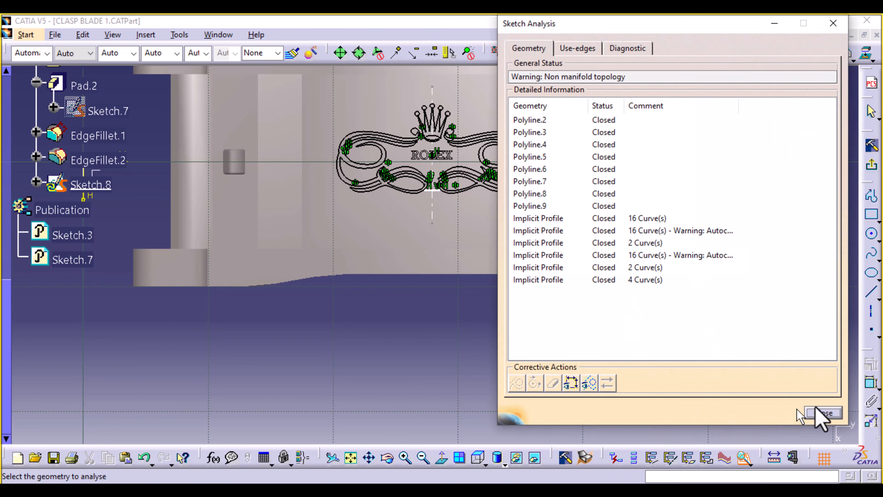
{"action": "left_click", "coordinate": [823, 412]}
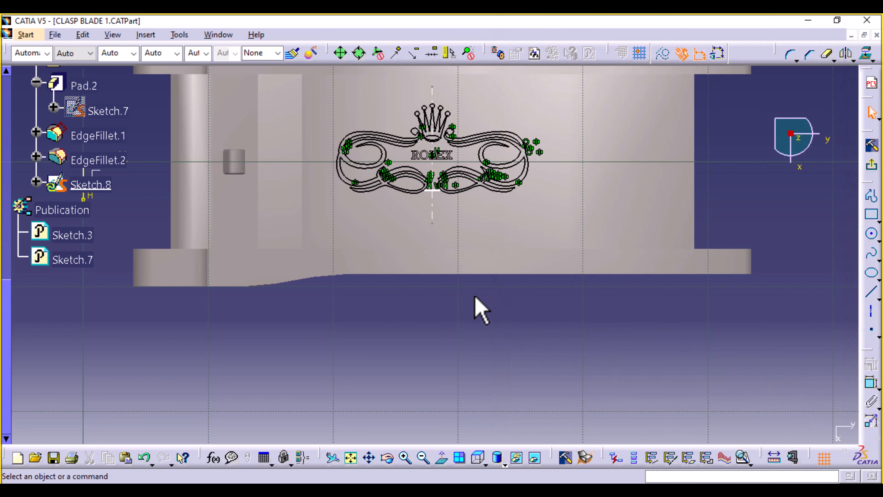
{"action": "mouse_move", "coordinate": [474, 298]}
{"action": "middle_mouse_down"}
{"action": "mouse_move", "coordinate": [481, 348]}
{"action": "mouse_move", "coordinate": [477, 335]}
{"action": "mouse_move", "coordinate": [444, 325]}
{"action": "mouse_move", "coordinate": [437, 306]}
{"action": "mouse_move", "coordinate": [442, 331]}
{"action": "mouse_move", "coordinate": [521, 303]}
{"action": "middle_mouse_up"}
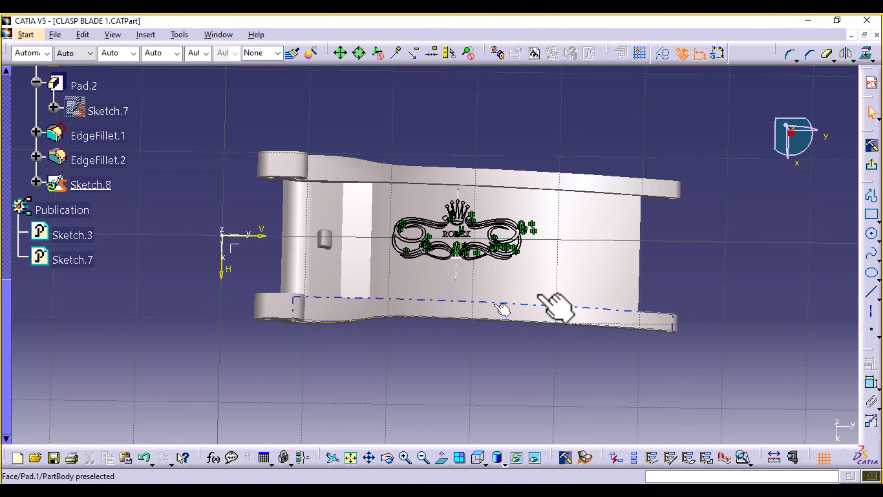
Step: Exit the sketch and examine the logo's position relative to the curved blade from the side
{"action": "left_click", "coordinate": [871, 163]}
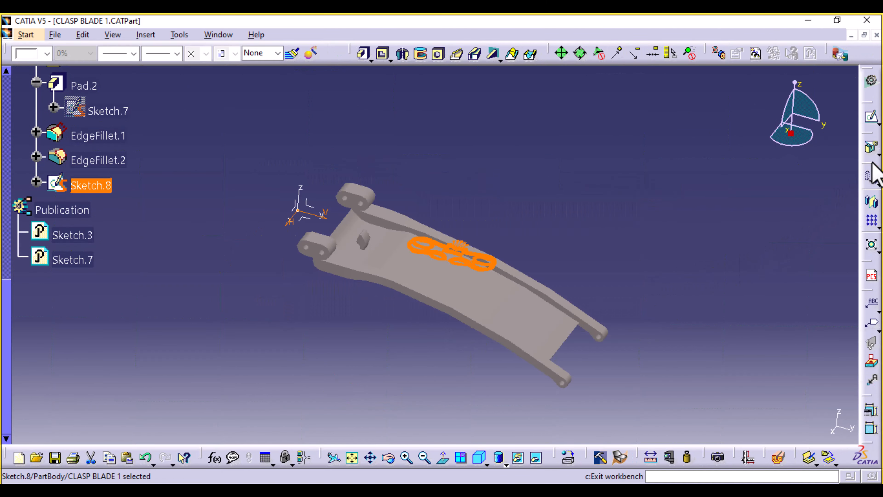
{"action": "middle_click_drag", "start_coordinate": [413, 389], "coordinate": [415, 351]}
{"action": "middle_click_drag", "start_coordinate": [438, 406], "coordinate": [439, 328]}
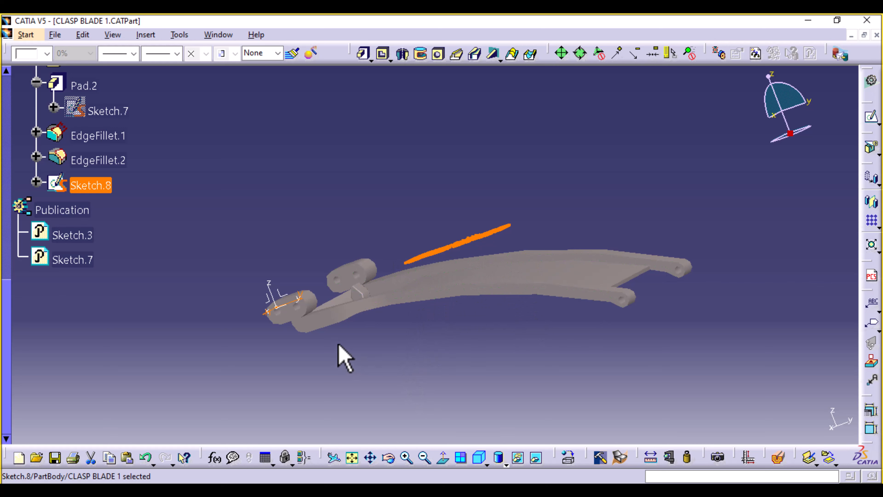
{"action": "mouse_move", "coordinate": [378, 187]}
{"action": "middle_mouse_down"}
{"action": "mouse_move", "coordinate": [374, 292]}
{"action": "mouse_move", "coordinate": [449, 208]}
{"action": "mouse_move", "coordinate": [442, 275]}
{"action": "middle_mouse_up"}
{"action": "left_click", "coordinate": [440, 166]}
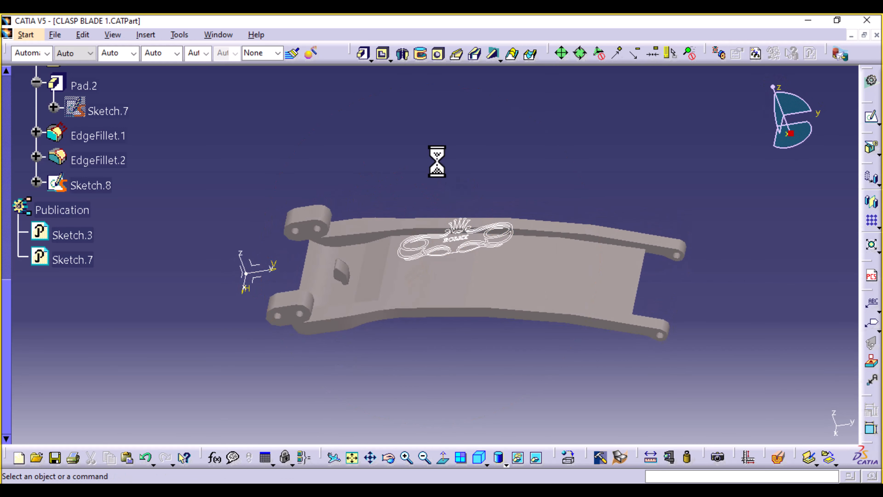
Step: Switch to the Generative Shape Design workbench and create an On surface point on the blade's broad curved face, just below the logo
{"action": "left_click", "coordinate": [26, 35]}
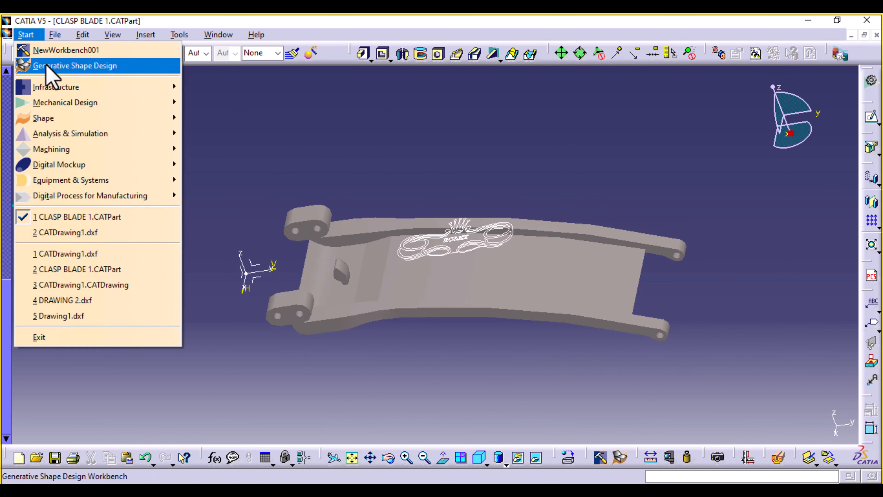
{"action": "left_click", "coordinate": [41, 65]}
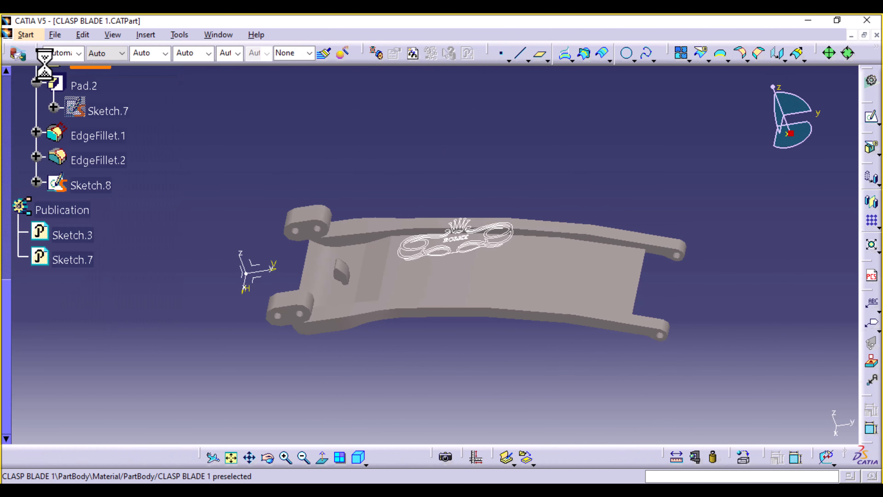
{"action": "left_click", "coordinate": [501, 54]}
{"action": "left_click", "coordinate": [479, 279]}
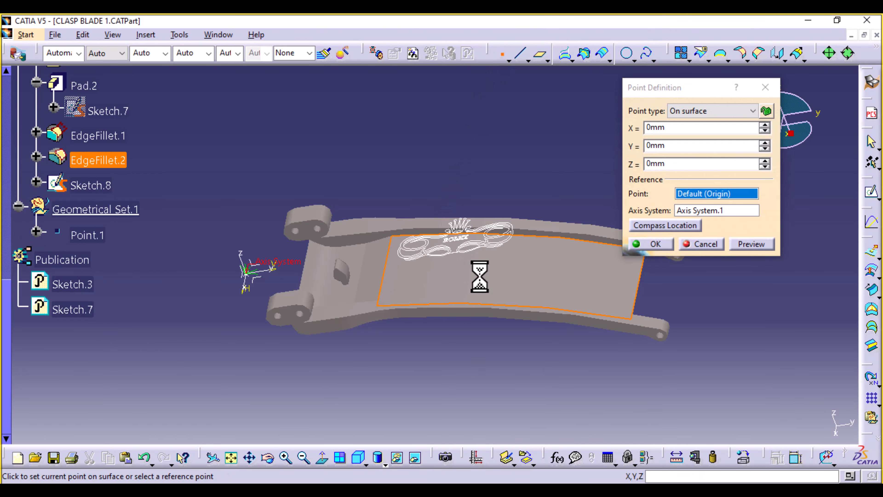
{"action": "middle_click_drag", "start_coordinate": [431, 382], "coordinate": [430, 280], "text": "ctrl"}
{"action": "left_click", "coordinate": [460, 275]}
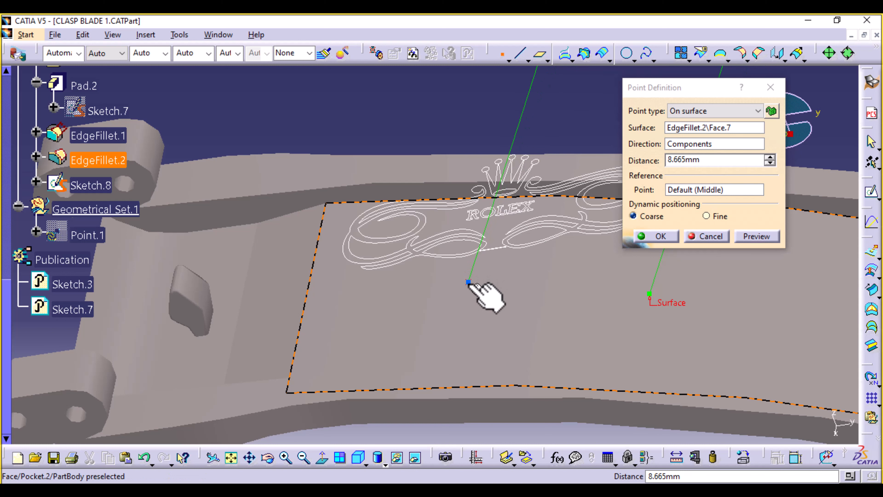
{"action": "left_click", "coordinate": [470, 276]}
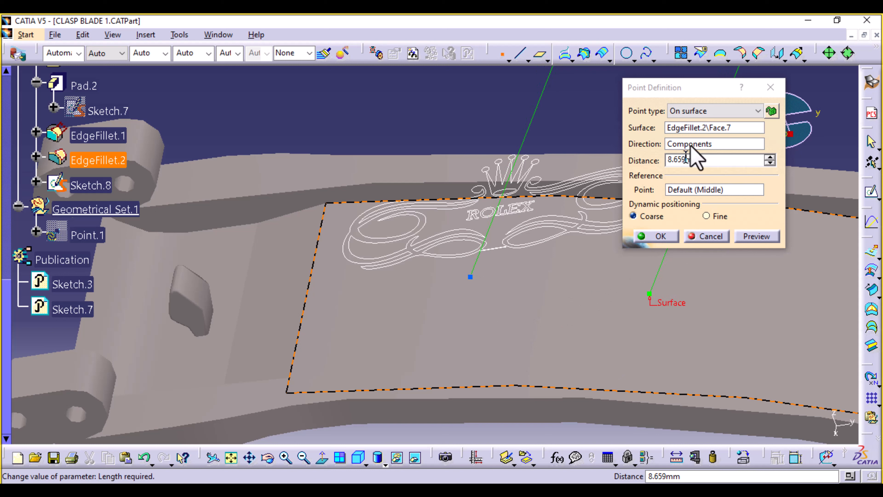
{"action": "double_click", "coordinate": [683, 165]}
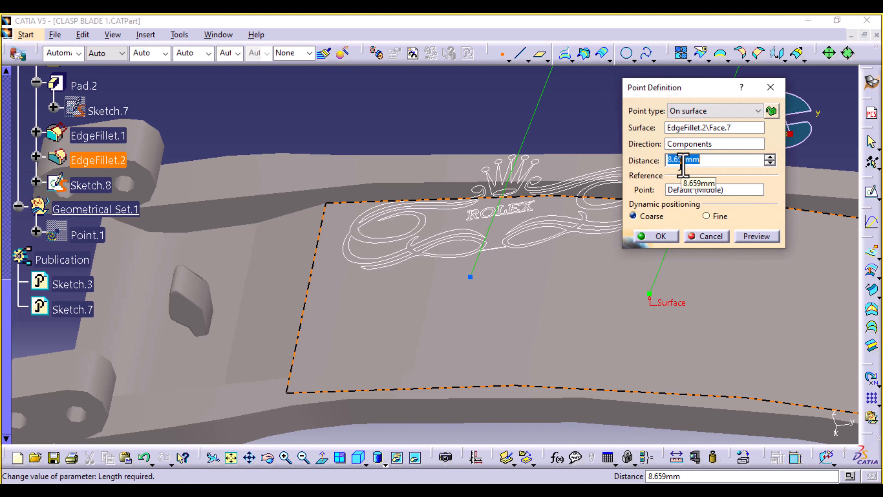
{"action": "left_click", "coordinate": [668, 235]}
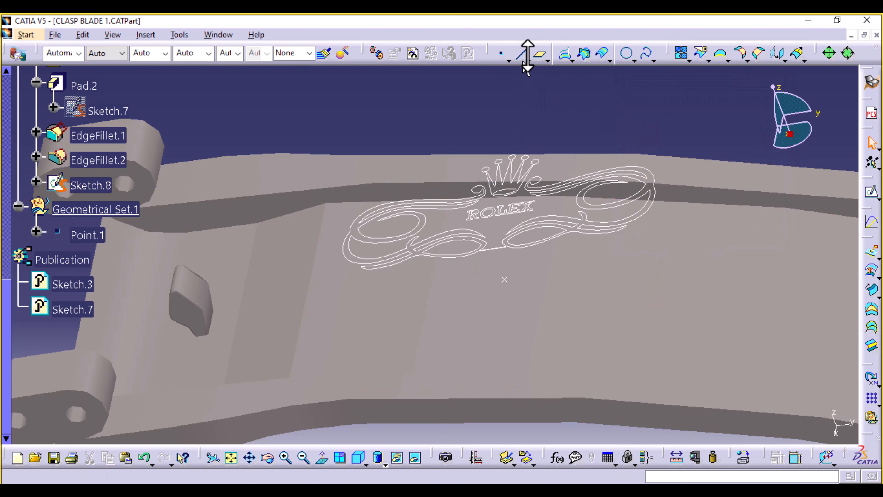
Step: Create a Tangent to surface plane on the blade's broad curved face through the new surface point
{"action": "left_click", "coordinate": [538, 55]}
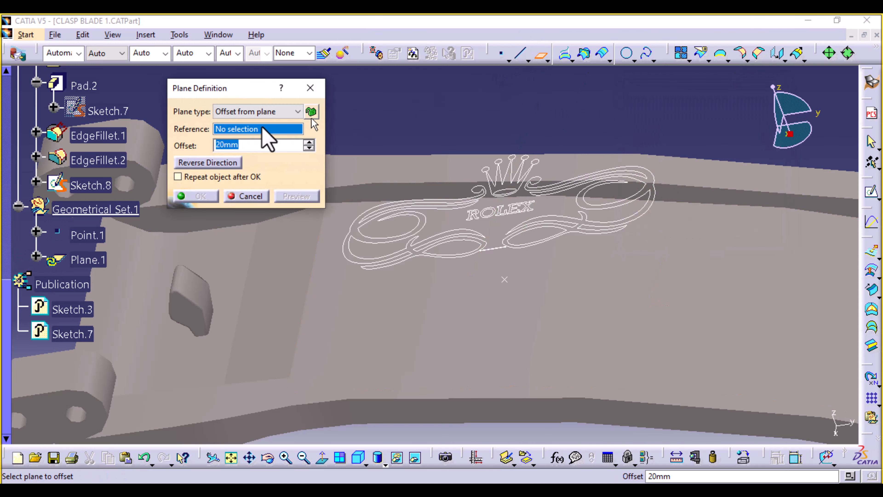
{"action": "left_click", "coordinate": [300, 112]}
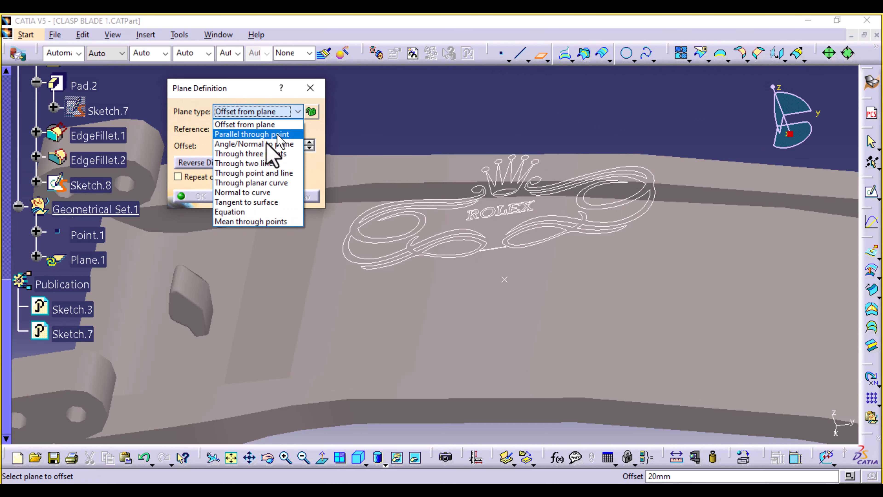
{"action": "left_click", "coordinate": [253, 204]}
{"action": "left_click", "coordinate": [597, 295]}
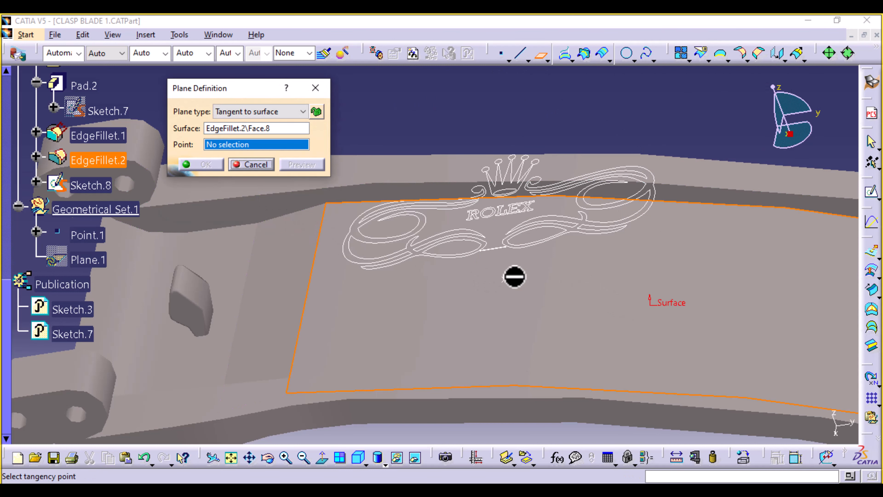
{"action": "left_click", "coordinate": [516, 280]}
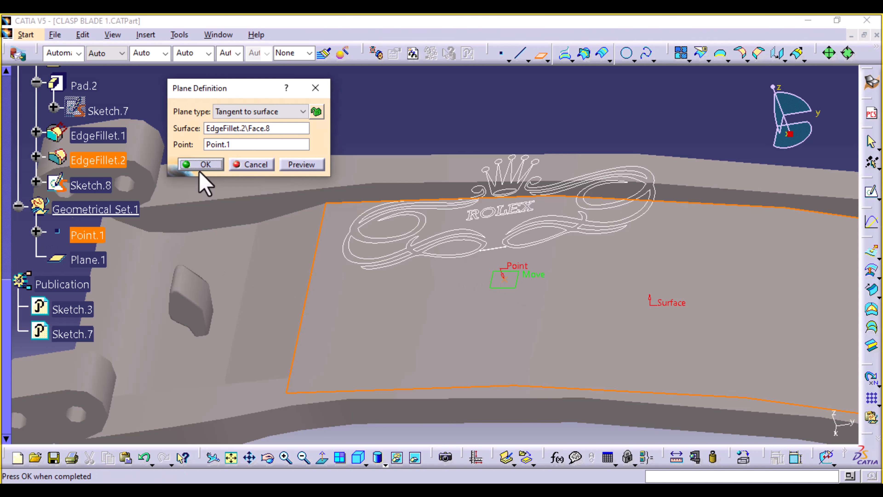
{"action": "left_click", "coordinate": [205, 164]}
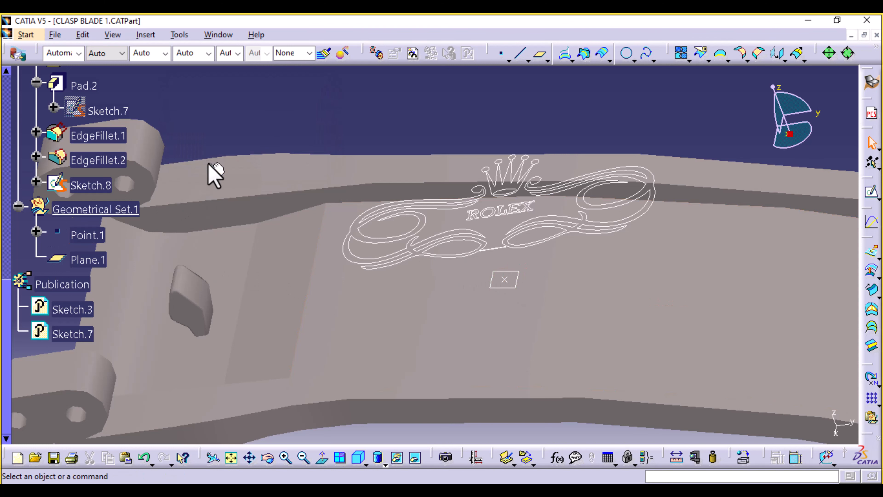
Step: Switch to the Part Design workbench and define PartBody as the in-work object
{"action": "left_click", "coordinate": [32, 35]}
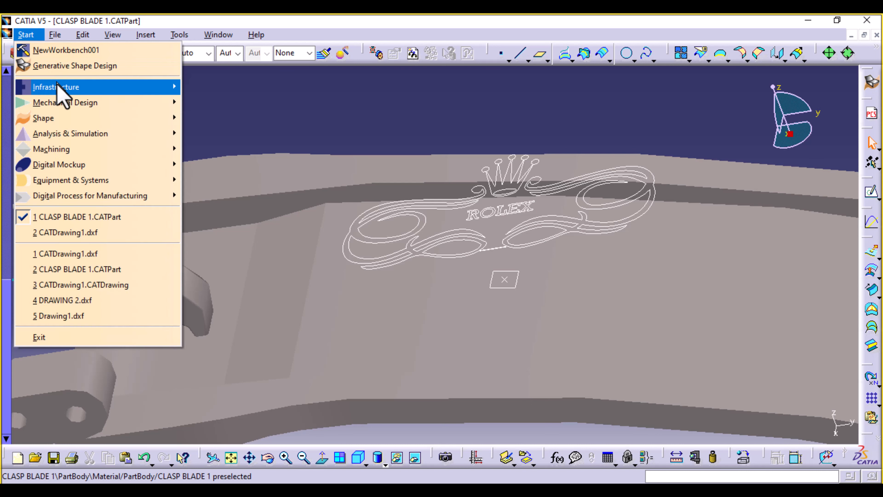
{"action": "mouse_move", "coordinate": [85, 103]}
{"action": "left_click", "coordinate": [228, 104]}
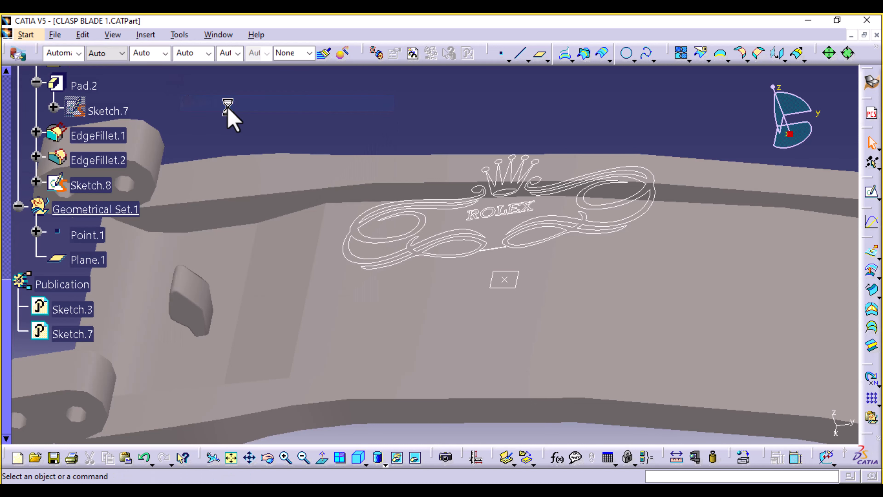
{"action": "scroll", "coordinate": [75, 173], "scroll_direction": "up", "scroll_amount": 5}
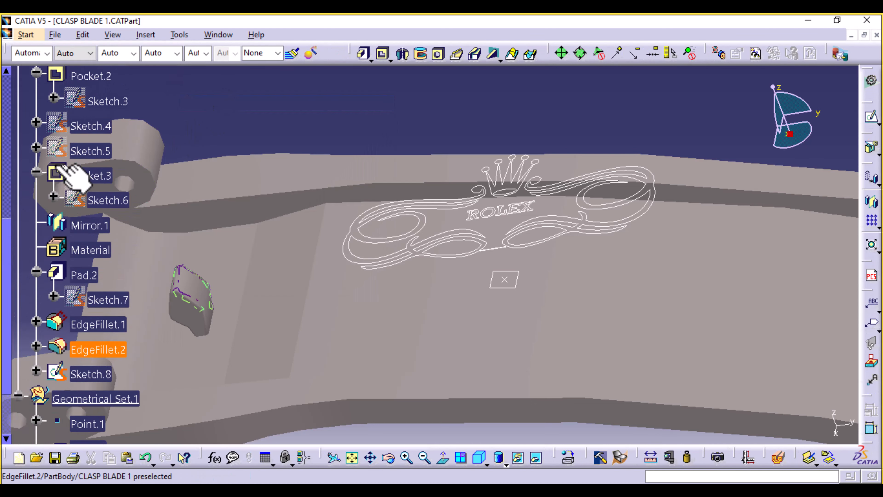
{"action": "scroll", "coordinate": [62, 166], "scroll_direction": "up", "scroll_amount": 2}
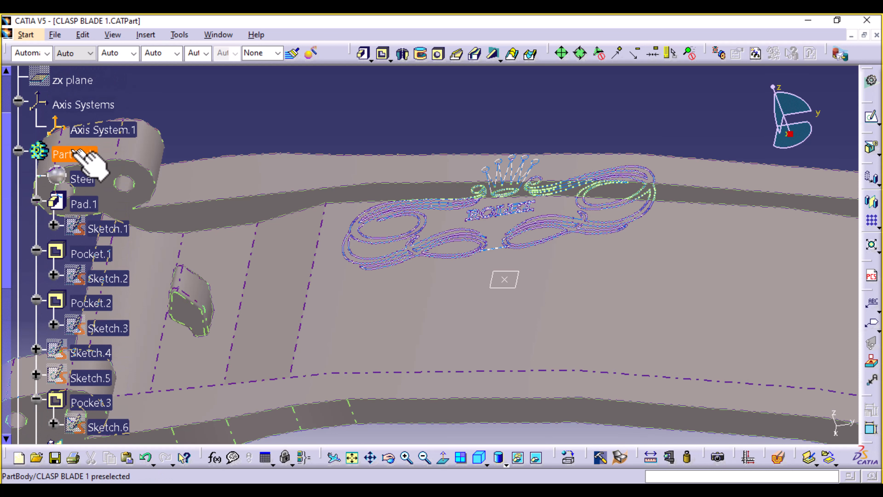
{"action": "right_click", "coordinate": [85, 157]}
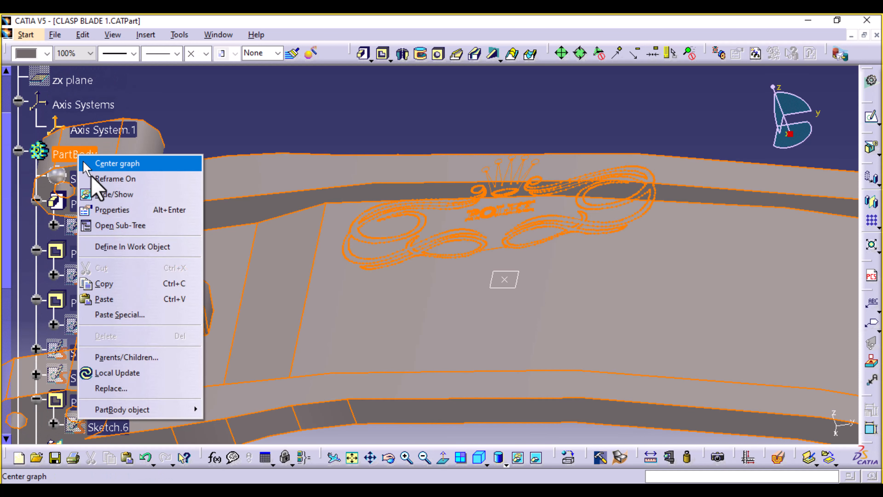
{"action": "left_click", "coordinate": [143, 248]}
{"action": "left_click", "coordinate": [527, 135]}
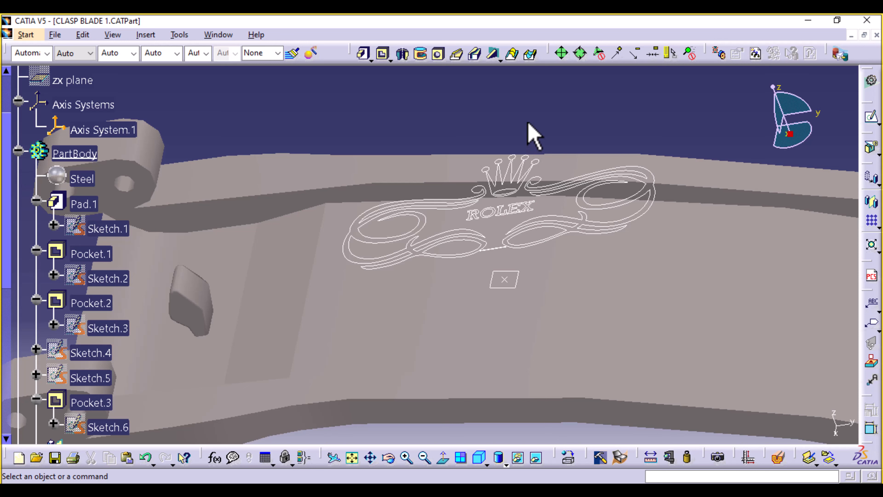
Step: Change the logo sketch's support to the tangent plane on the curved face, keeping the Sliding type and moving the geometry with it
{"action": "middle_click_drag", "start_coordinate": [527, 122], "coordinate": [546, 213]}
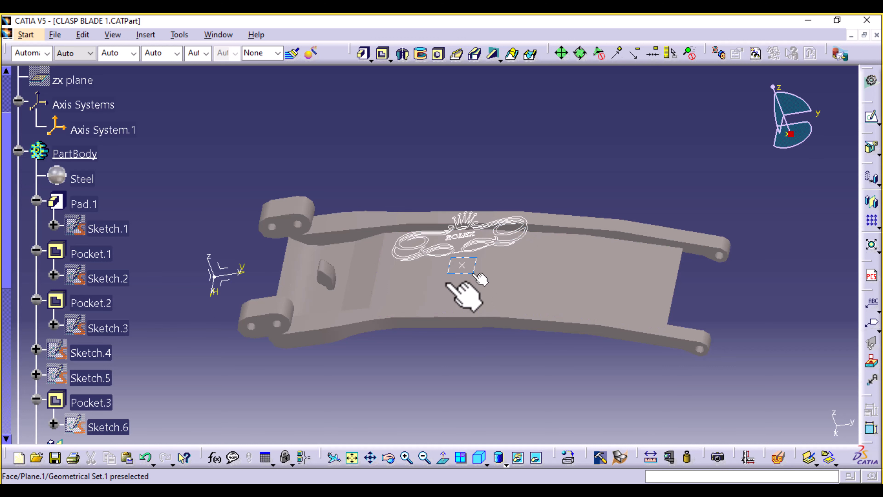
{"action": "scroll", "coordinate": [8, 355], "scroll_direction": "down", "scroll_amount": 5}
{"action": "scroll", "coordinate": [10, 354], "scroll_direction": "down", "scroll_amount": 3}
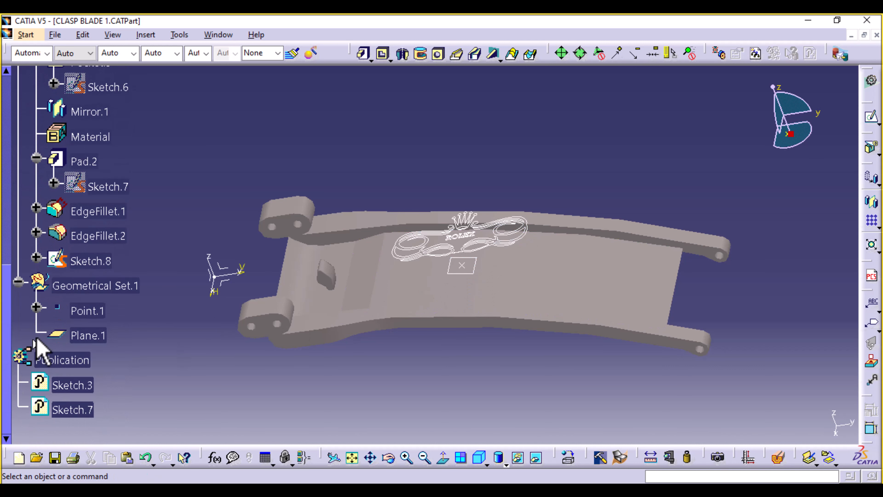
{"action": "right_click", "coordinate": [87, 264]}
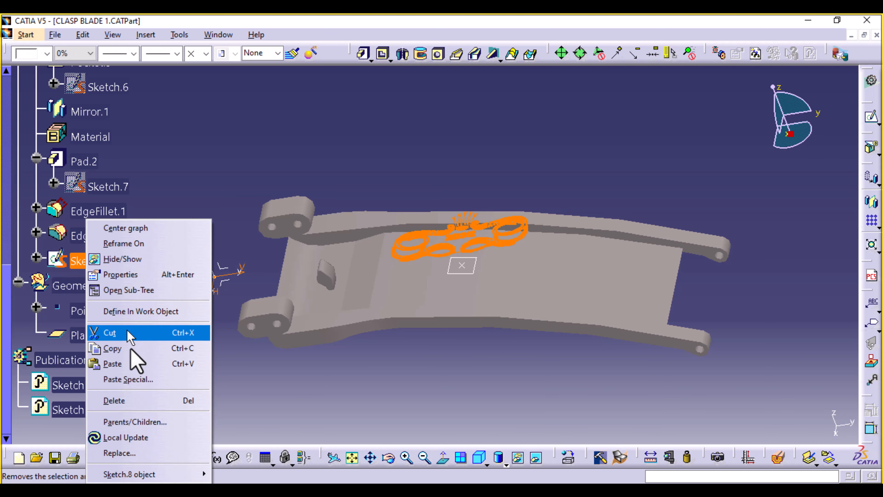
{"action": "mouse_move", "coordinate": [144, 474]}
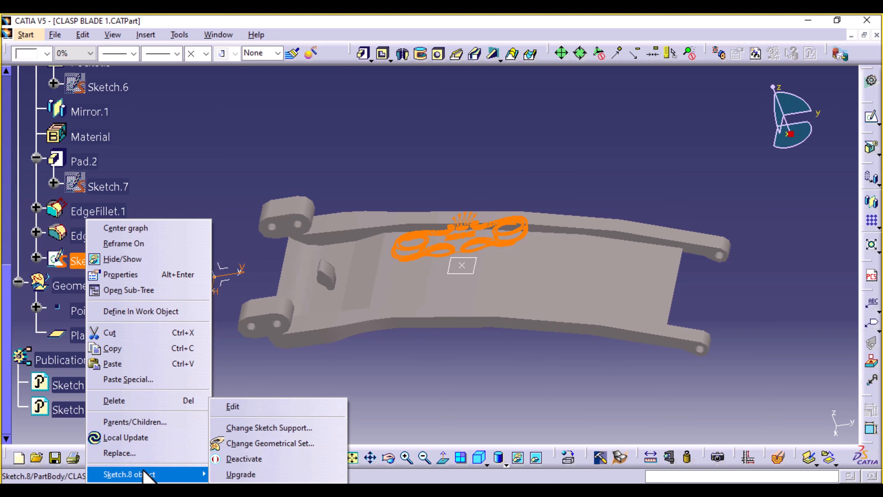
{"action": "left_click", "coordinate": [245, 434]}
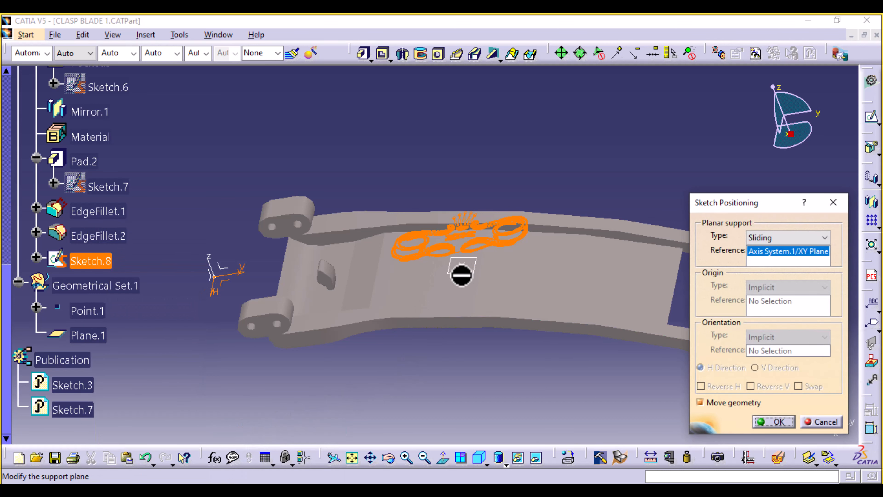
{"action": "left_click", "coordinate": [467, 280]}
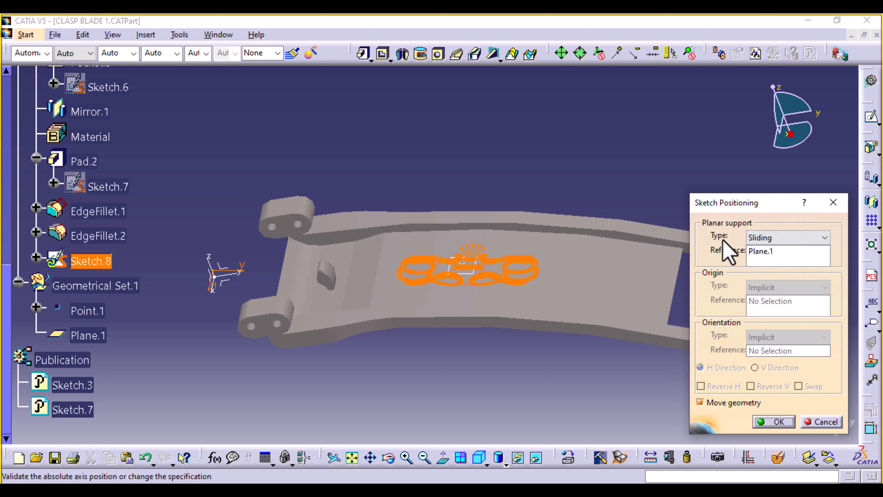
{"action": "left_click", "coordinate": [817, 238]}
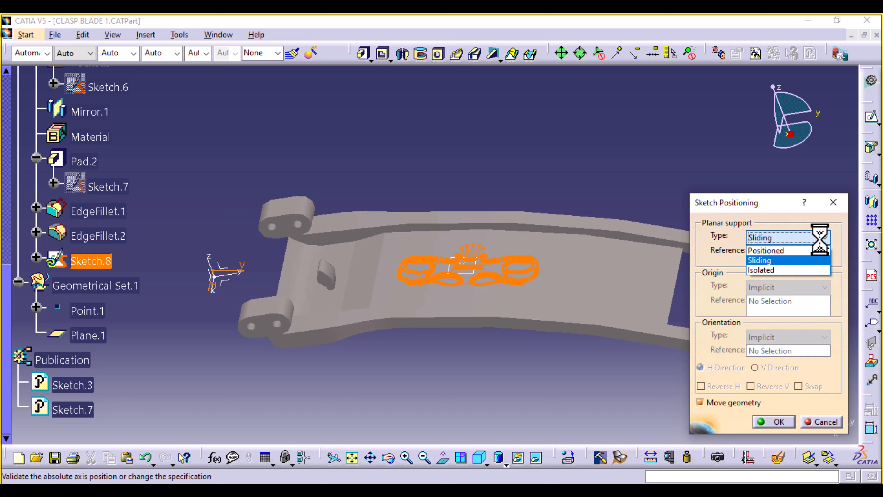
{"action": "left_click", "coordinate": [823, 237]}
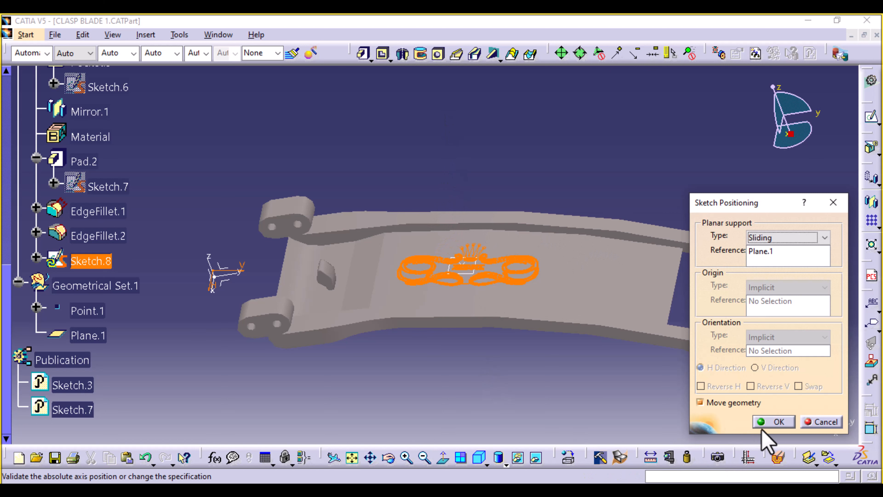
{"action": "left_click", "coordinate": [782, 422]}
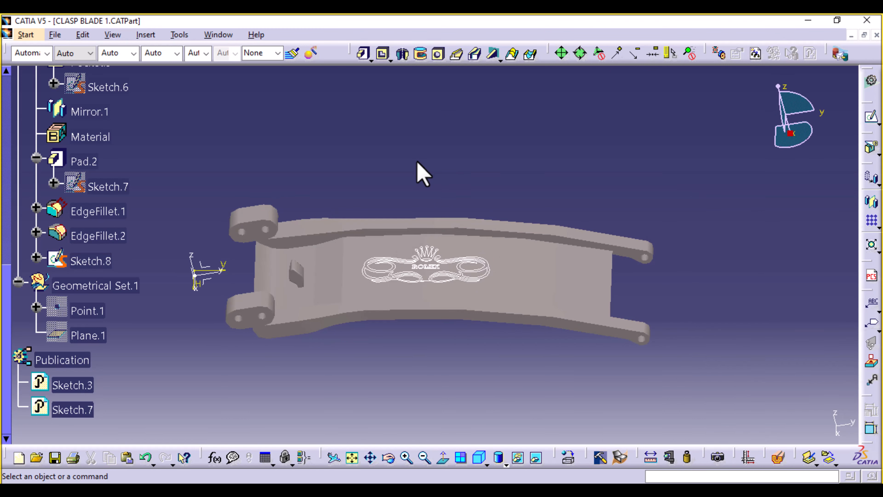
Step: Cut the logo sketch into the blade's curved face as a Dimension-type pocket 0.3 mm deep
{"action": "mouse_move", "coordinate": [417, 164]}
{"action": "middle_mouse_down"}
{"action": "mouse_move", "coordinate": [420, 261]}
{"action": "mouse_move", "coordinate": [436, 152]}
{"action": "mouse_move", "coordinate": [445, 148]}
{"action": "middle_mouse_up"}
{"action": "middle_click_drag", "start_coordinate": [428, 368], "coordinate": [429, 343]}
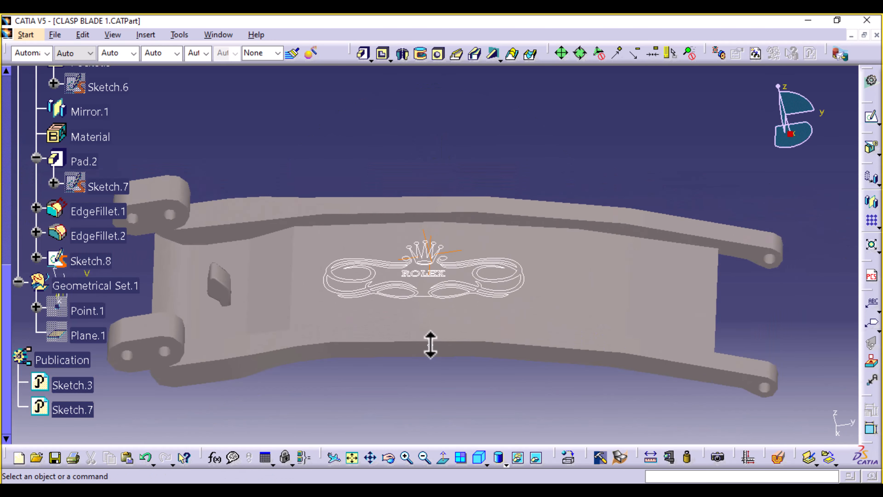
{"action": "middle_click_drag", "start_coordinate": [427, 386], "coordinate": [412, 317]}
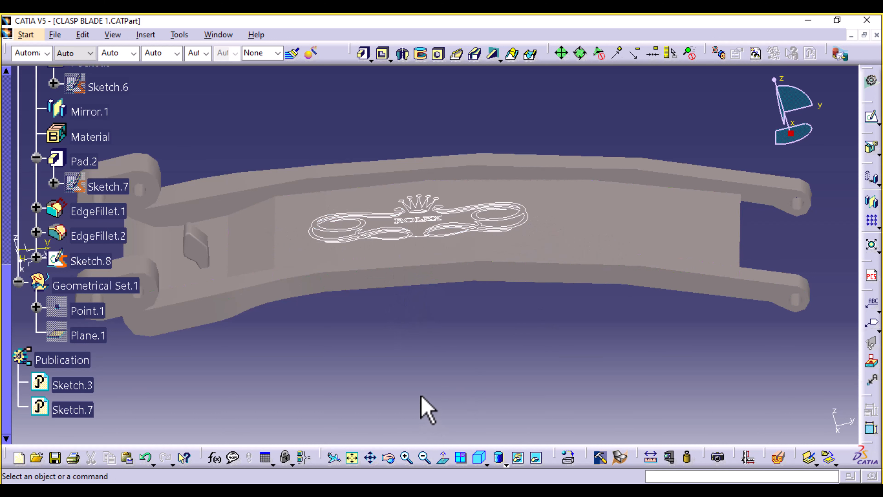
{"action": "middle_click_drag", "start_coordinate": [423, 369], "coordinate": [409, 394]}
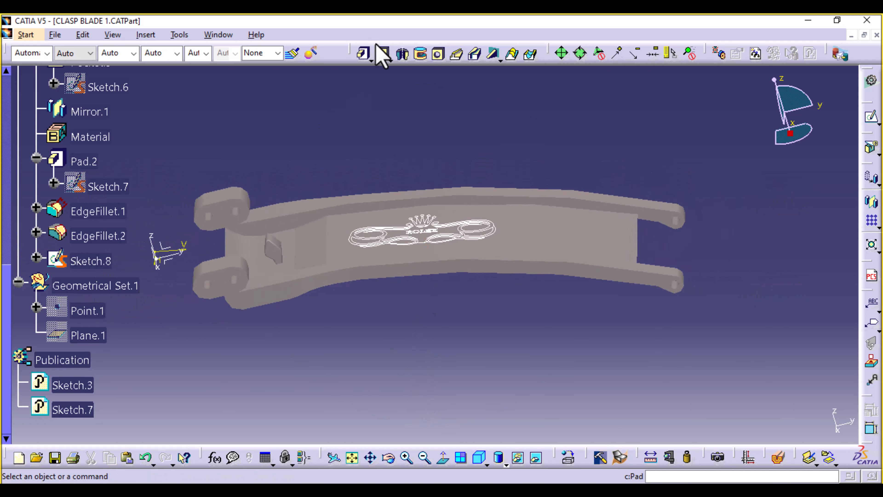
{"action": "left_click", "coordinate": [382, 53]}
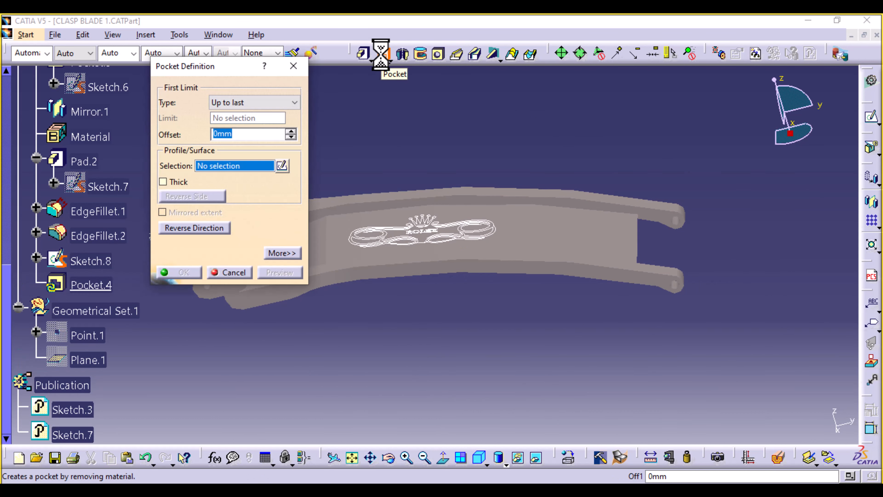
{"action": "left_click", "coordinate": [293, 103]}
{"action": "left_click", "coordinate": [258, 104]}
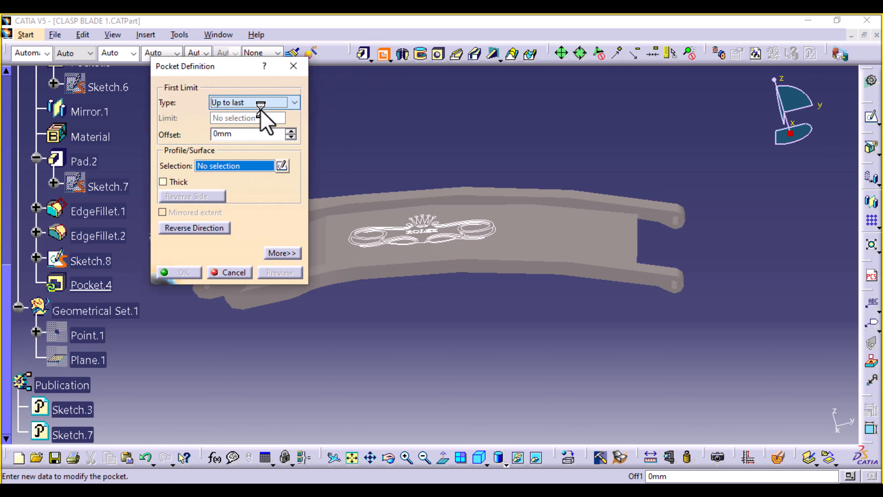
{"action": "left_click", "coordinate": [295, 103]}
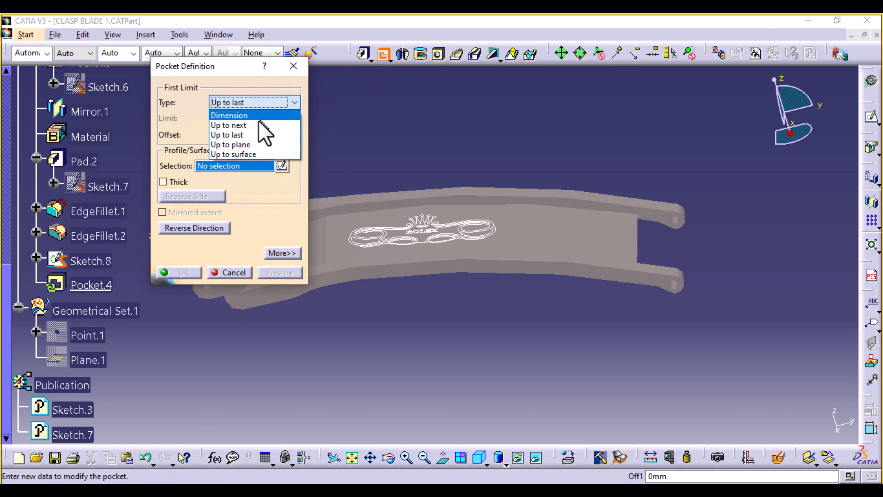
{"action": "left_click", "coordinate": [265, 118]}
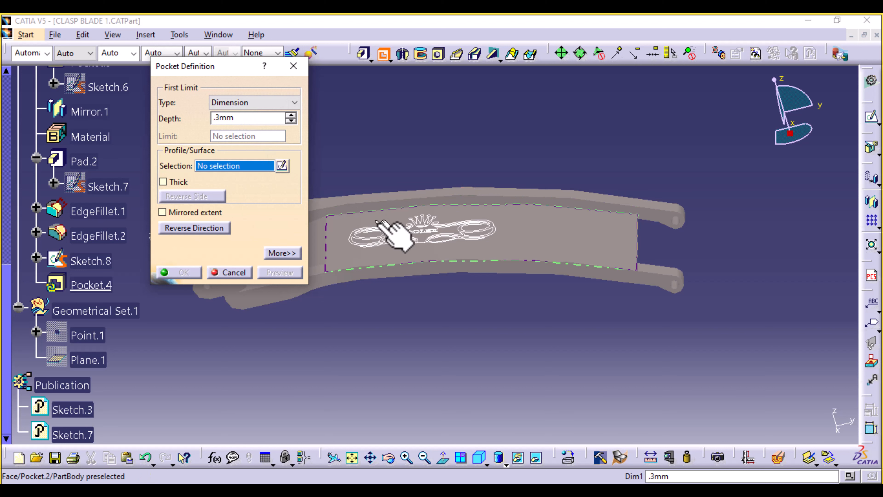
{"action": "left_click", "coordinate": [388, 240]}
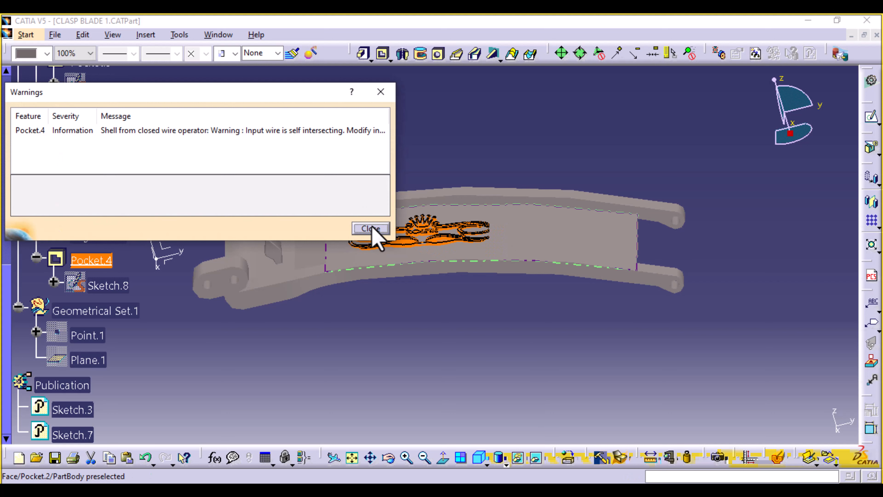
{"action": "left_click", "coordinate": [370, 228]}
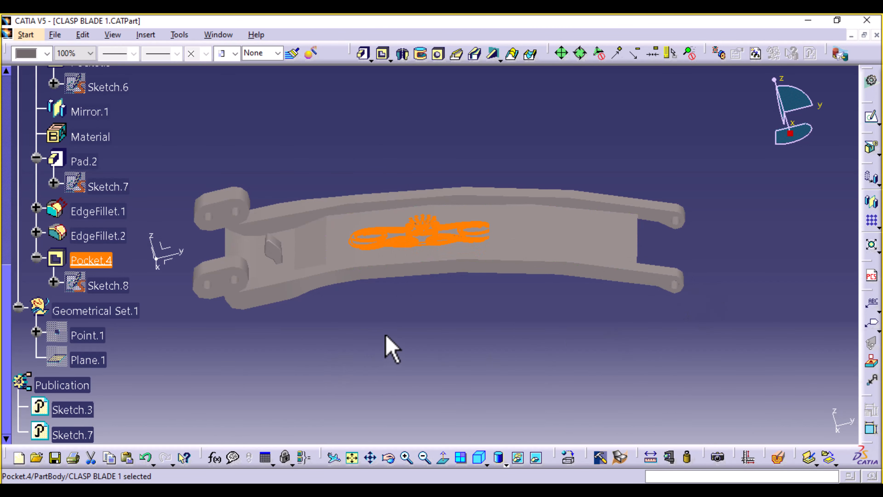
Step: Examine the engraved logo on the curved face up close and display the part in Shading mode
{"action": "middle_click_drag", "start_coordinate": [384, 345], "coordinate": [438, 342]}
{"action": "left_click", "coordinate": [441, 341]}
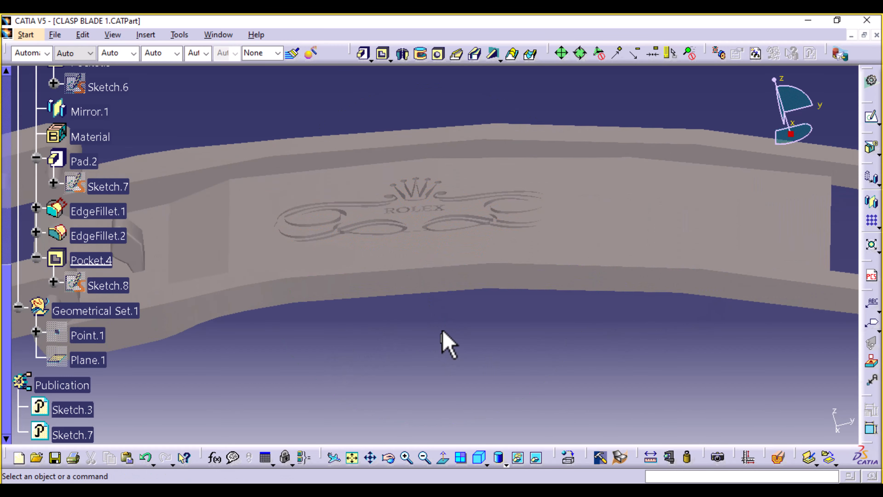
{"action": "middle_click_drag", "start_coordinate": [437, 108], "coordinate": [438, 140]}
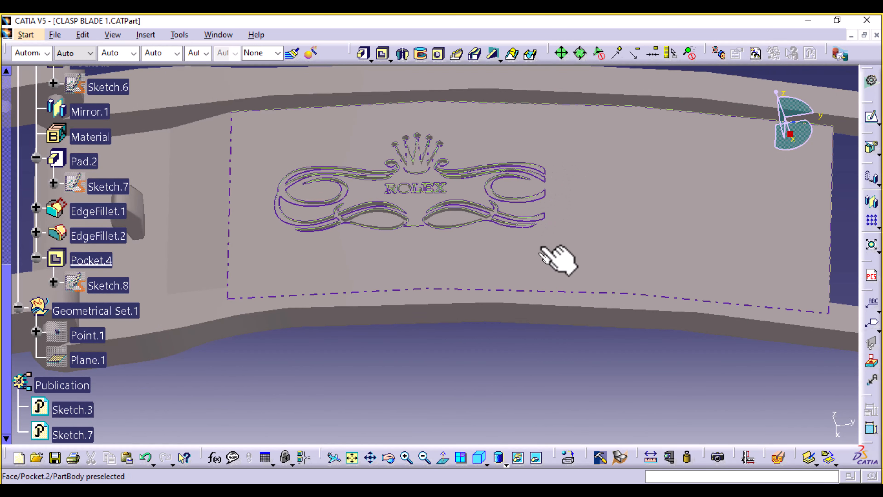
{"action": "middle_click_drag", "start_coordinate": [603, 201], "coordinate": [457, 348]}
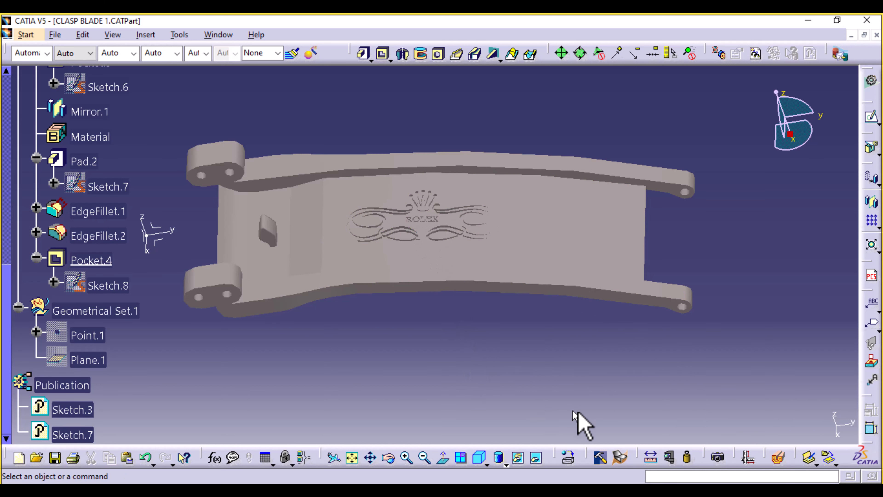
{"action": "left_click", "coordinate": [504, 464]}
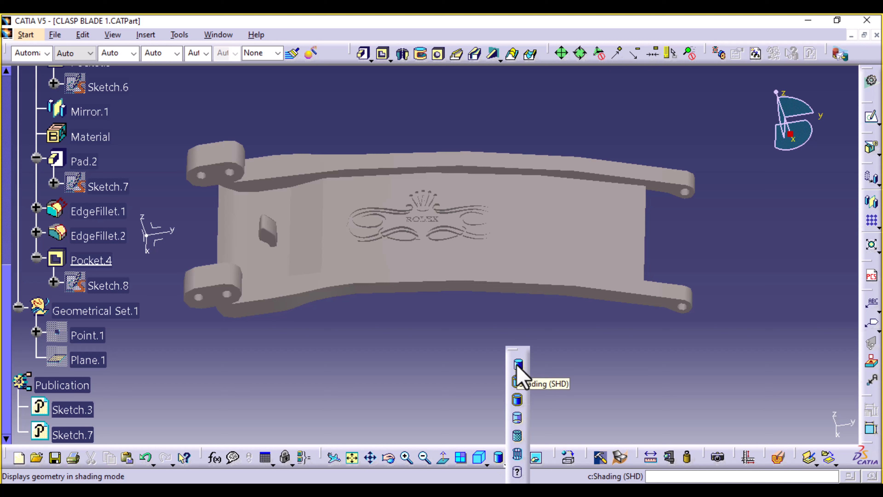
{"action": "left_click", "coordinate": [518, 365]}
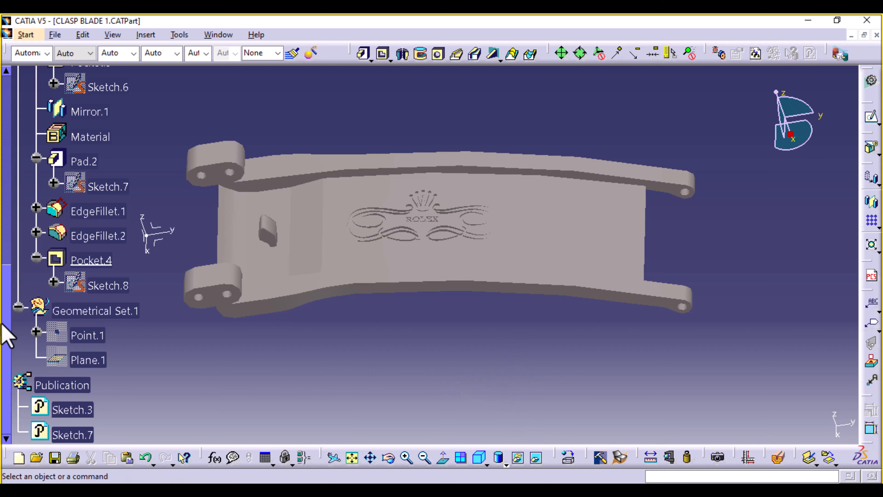
Step: Colour the engraved logo pocket red
{"action": "left_click", "coordinate": [104, 266]}
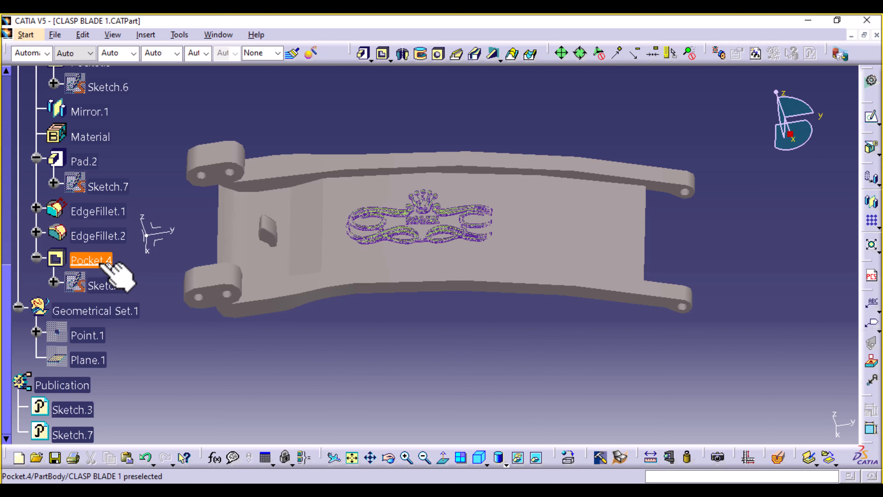
{"action": "left_click", "coordinate": [48, 53]}
{"action": "left_click", "coordinate": [42, 173]}
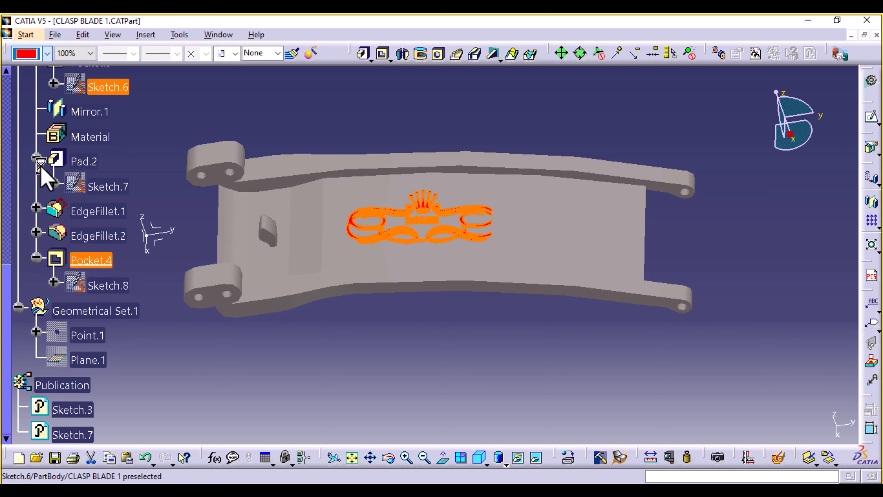
{"action": "left_click", "coordinate": [333, 340]}
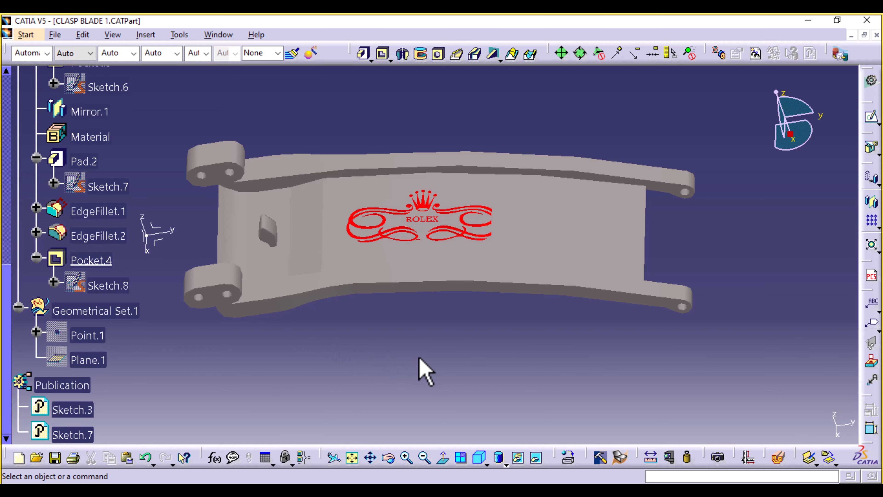
Step: Show the hidden surface point in Geometrical Set.1
{"action": "middle_click_drag", "start_coordinate": [419, 358], "coordinate": [465, 316]}
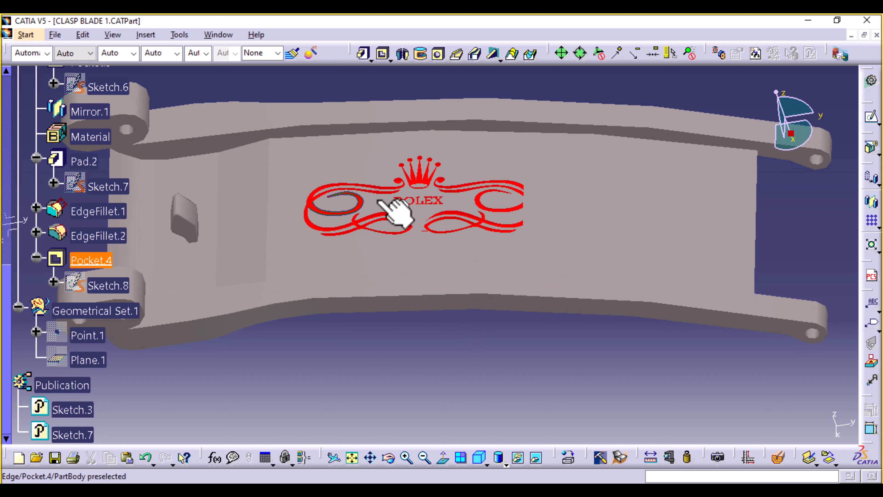
{"action": "left_click", "coordinate": [84, 337]}
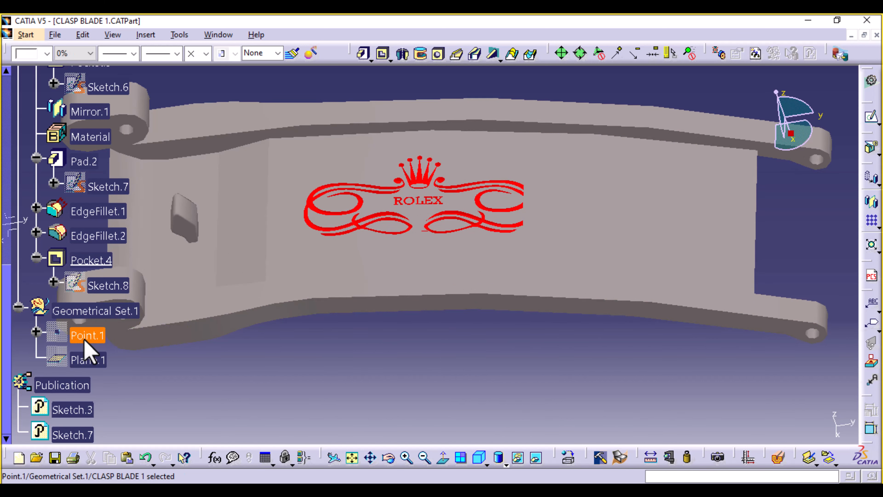
{"action": "right_click", "coordinate": [85, 342]}
{"action": "left_click", "coordinate": [121, 115]}
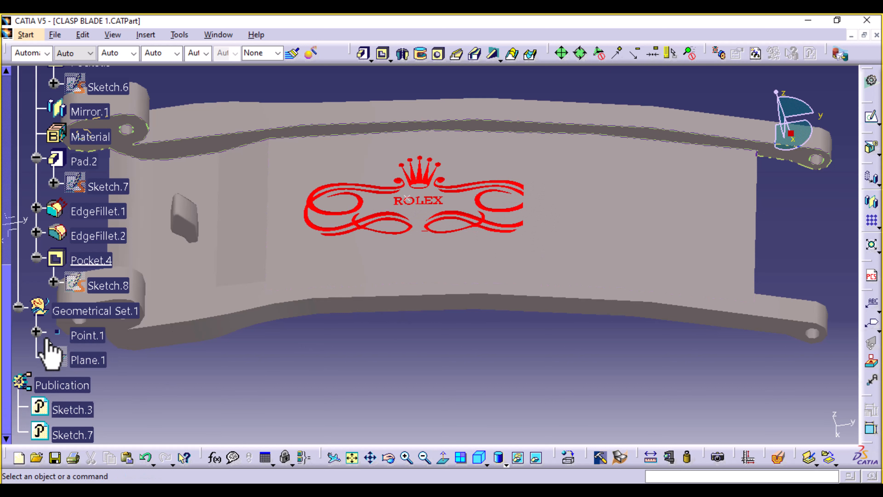
Step: Try Y parameter values of -1 and -20 for Point.1 and locally update the logo pocket
{"action": "left_click", "coordinate": [36, 331]}
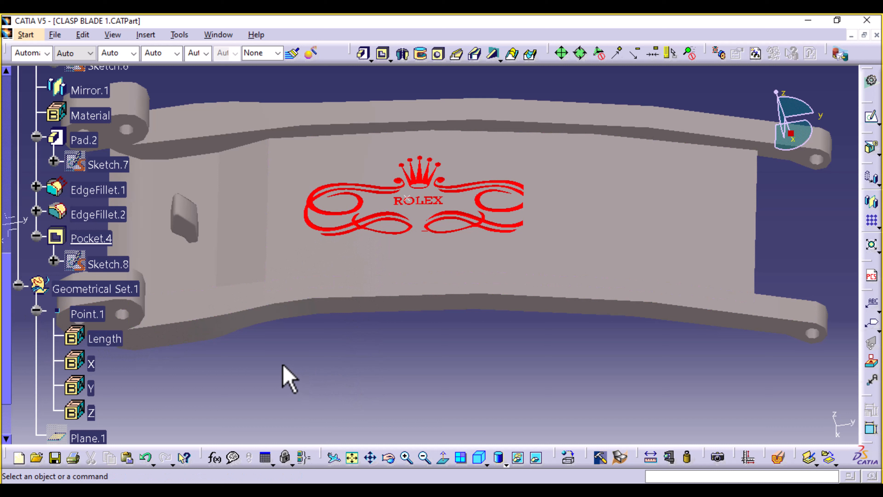
{"action": "double_click", "coordinate": [91, 386]}
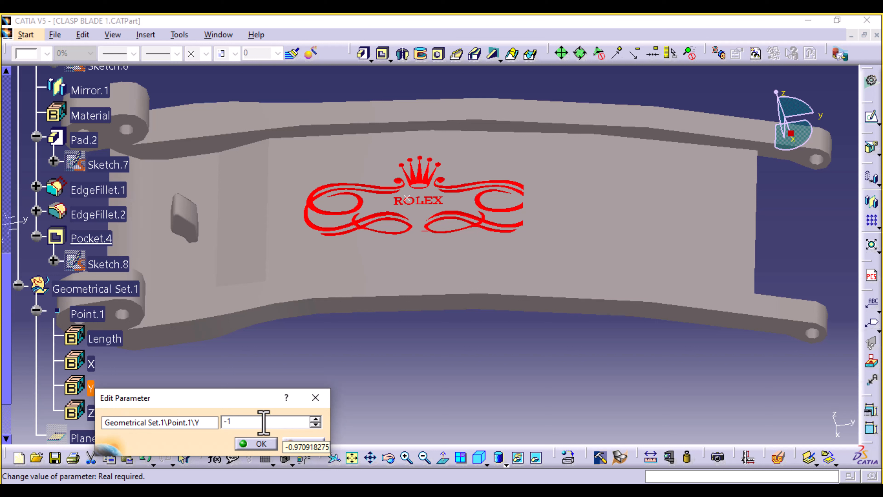
{"action": "left_click", "coordinate": [269, 443]}
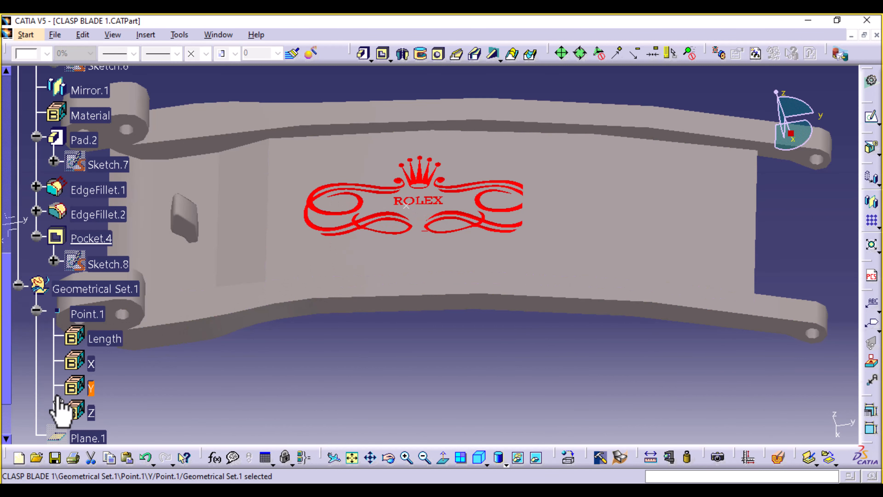
{"action": "double_click", "coordinate": [94, 390]}
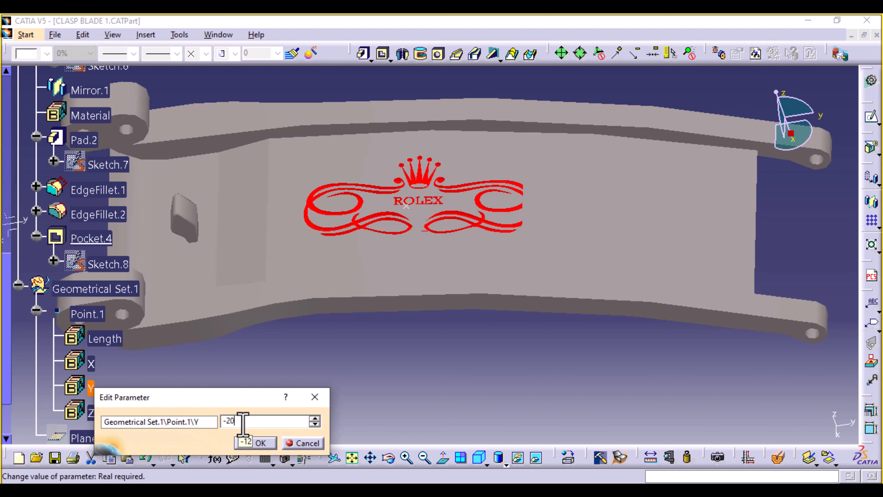
{"action": "left_click", "coordinate": [260, 442]}
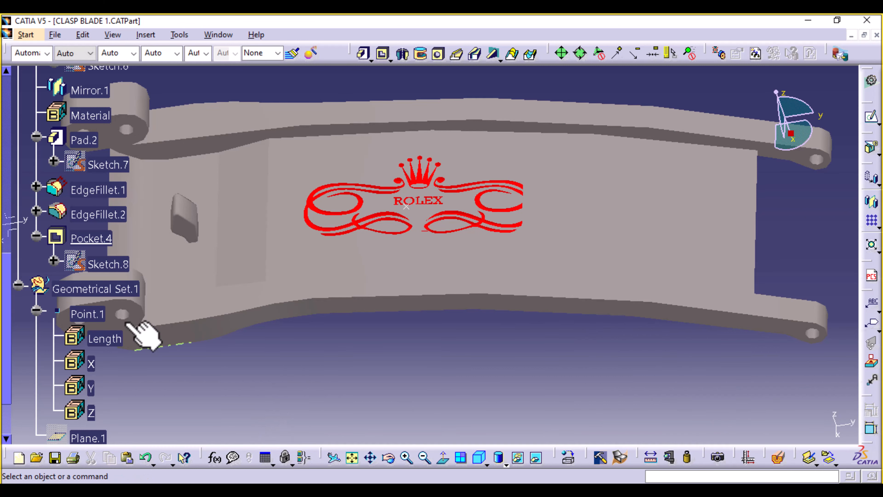
{"action": "right_click", "coordinate": [85, 239]}
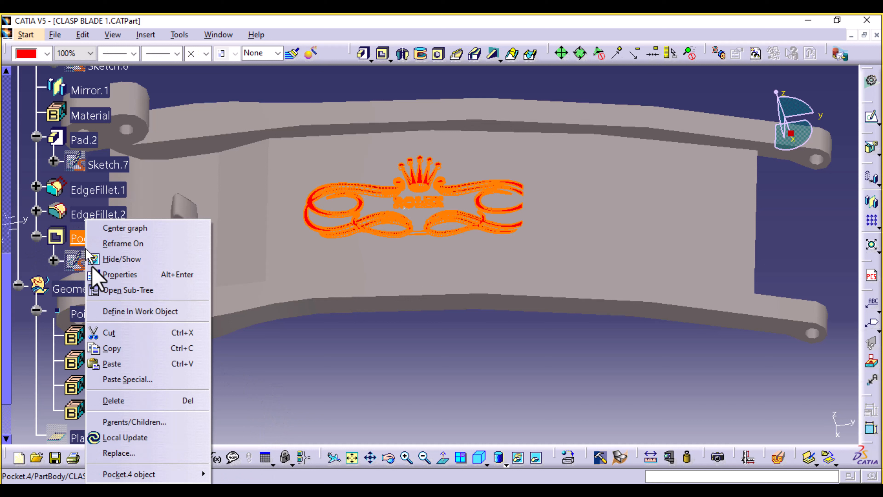
{"action": "left_click", "coordinate": [152, 436]}
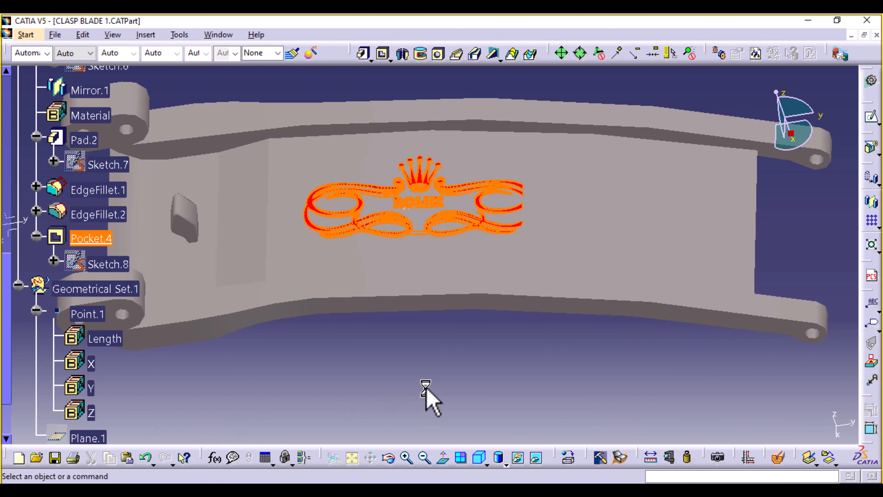
Step: Edit Point.1's definition and preview the logo pocket with a distance of 8 mm on the surface
{"action": "middle_click_drag", "start_coordinate": [416, 364], "coordinate": [412, 435]}
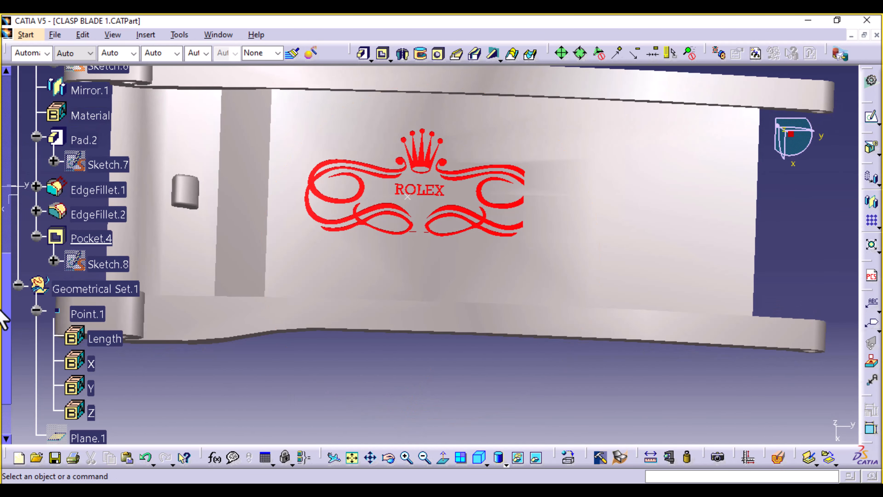
{"action": "double_click", "coordinate": [87, 313]}
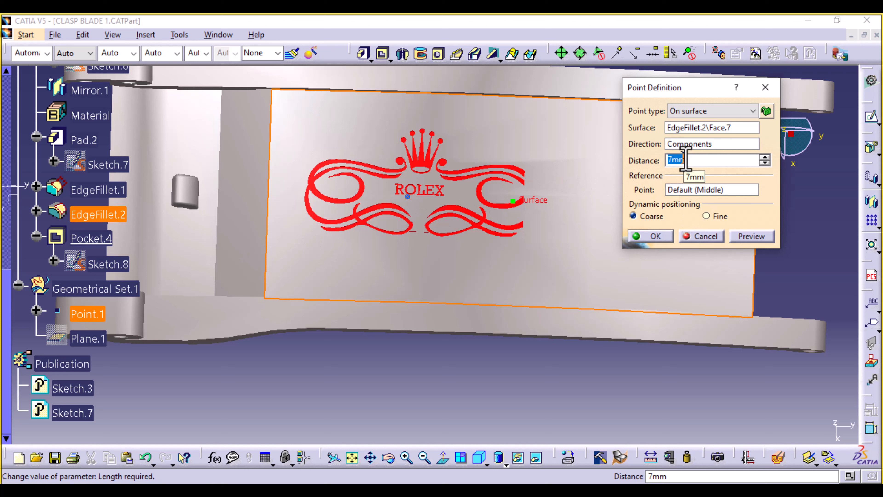
{"action": "type", "text": "8"}
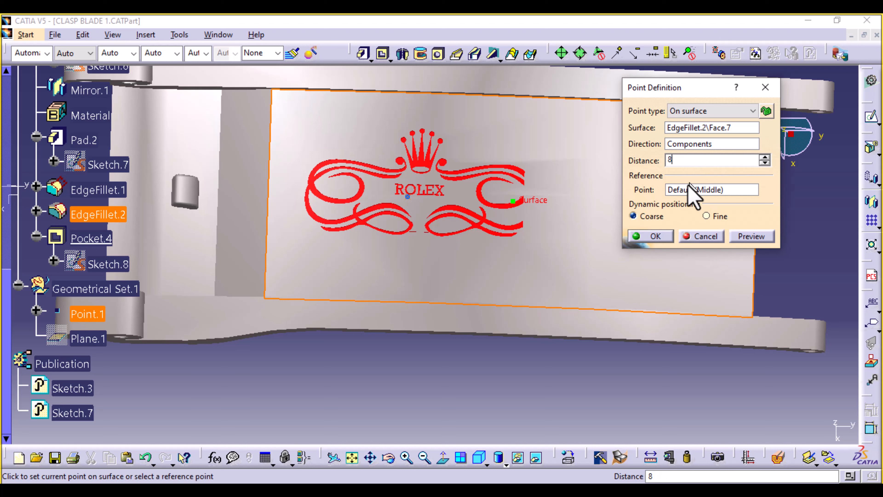
{"action": "left_click", "coordinate": [751, 237]}
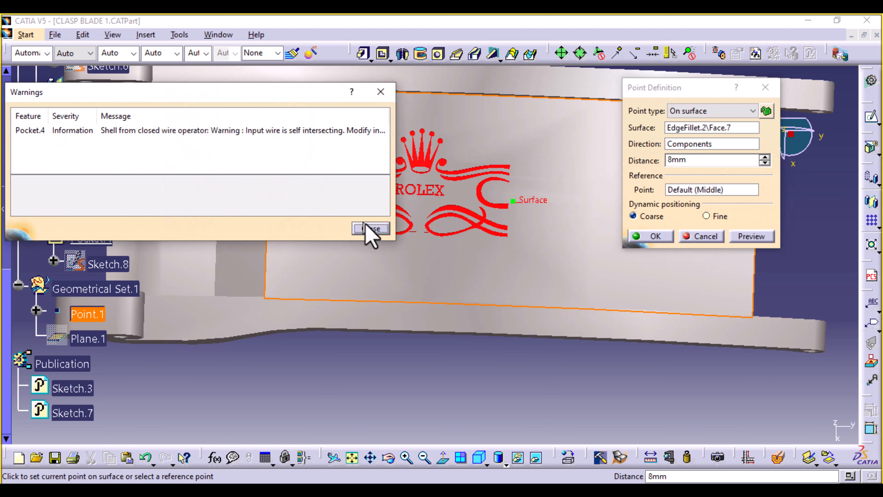
{"action": "left_click", "coordinate": [371, 229]}
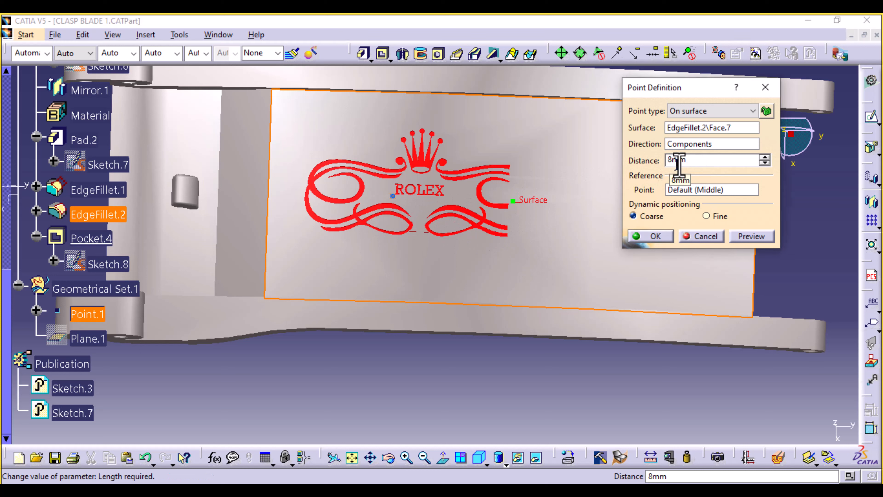
Step: Try a distance of 15 mm for the surface point and examine how the previewed logo is cut
{"action": "double_click", "coordinate": [676, 161]}
{"action": "type", "text": "15"}
{"action": "left_click", "coordinate": [754, 236]}
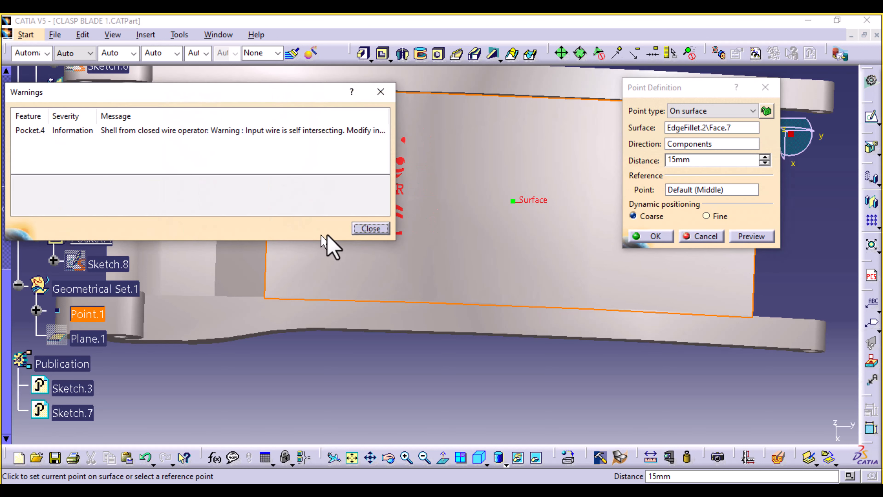
{"action": "left_click", "coordinate": [371, 229]}
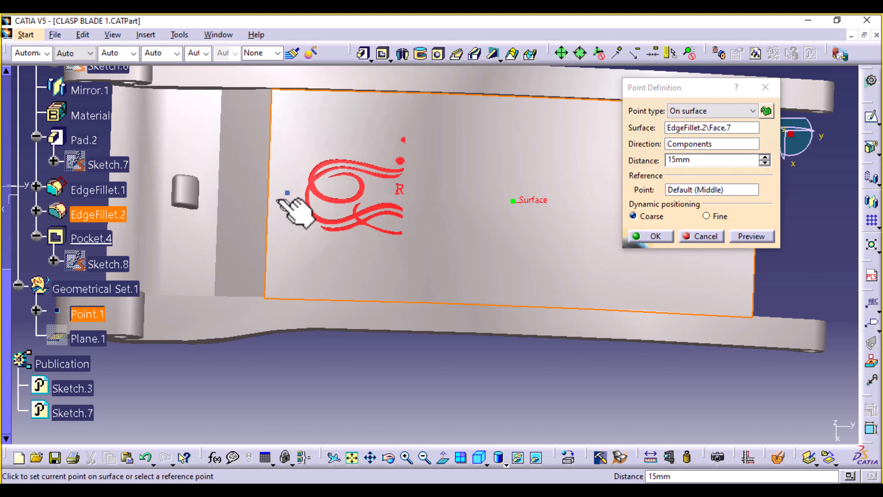
{"action": "middle_click_drag", "start_coordinate": [400, 389], "coordinate": [412, 346]}
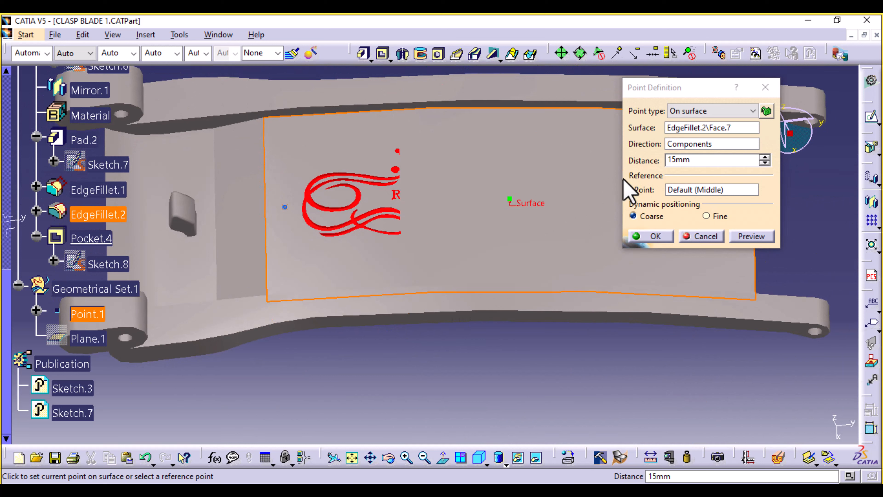
Step: Set the surface point's distance to 6 mm, preview it and inspect the engraved logo up close
{"action": "double_click", "coordinate": [676, 160]}
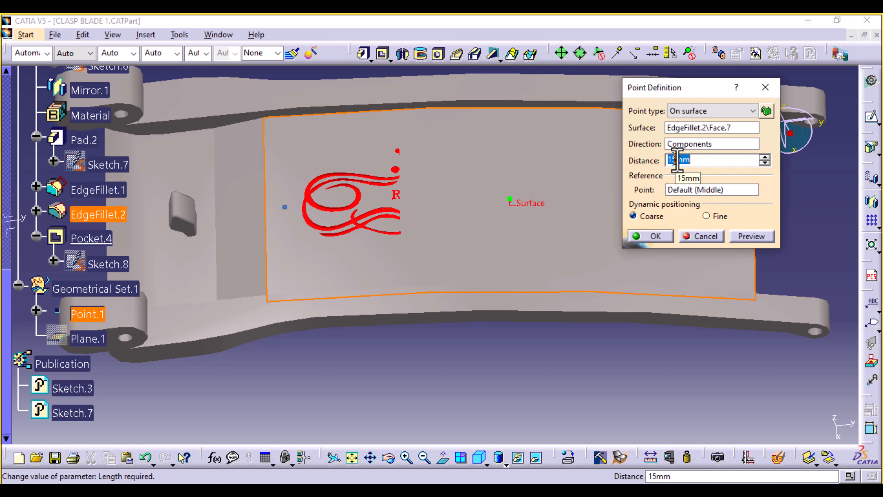
{"action": "type", "text": "6"}
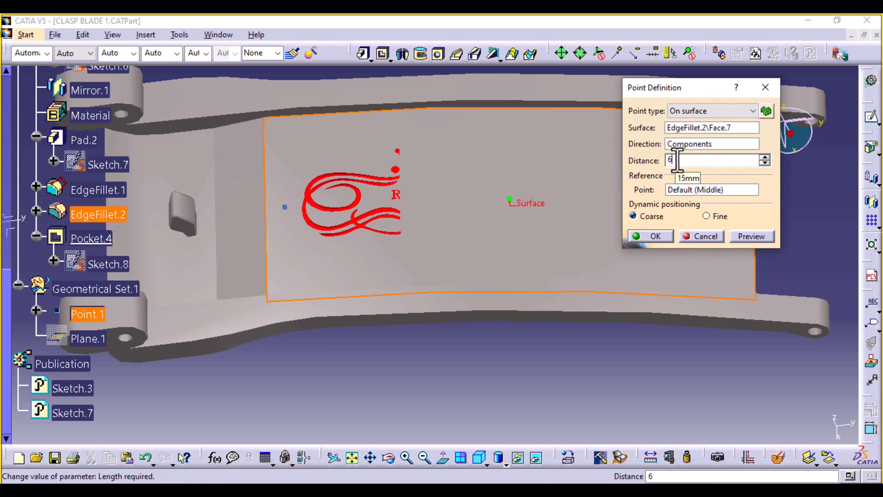
{"action": "left_click", "coordinate": [741, 236]}
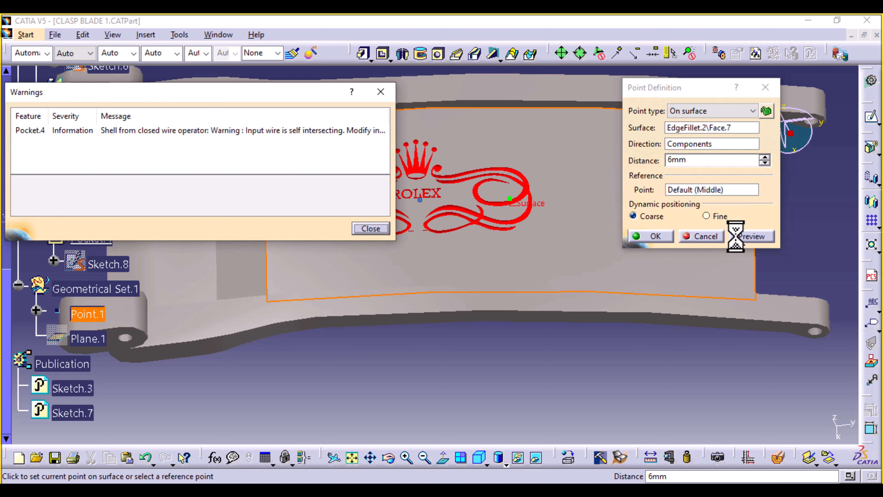
{"action": "left_click", "coordinate": [381, 92]}
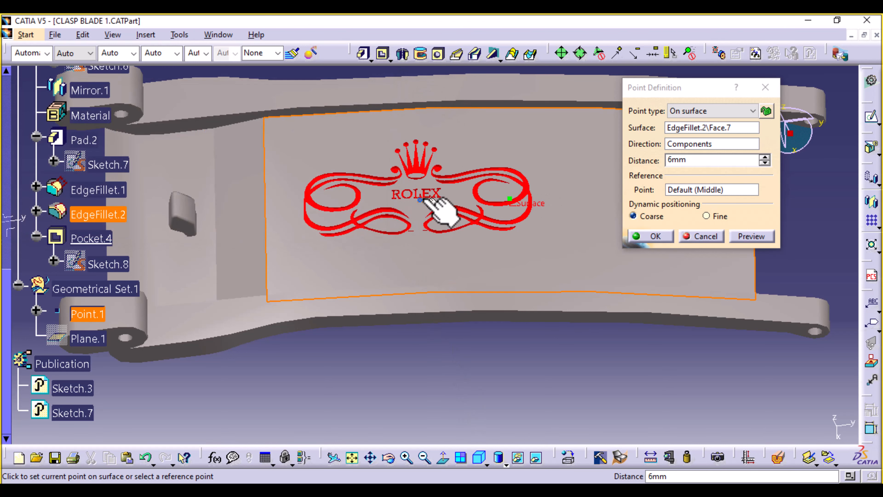
{"action": "middle_click_drag", "start_coordinate": [496, 394], "coordinate": [498, 327]}
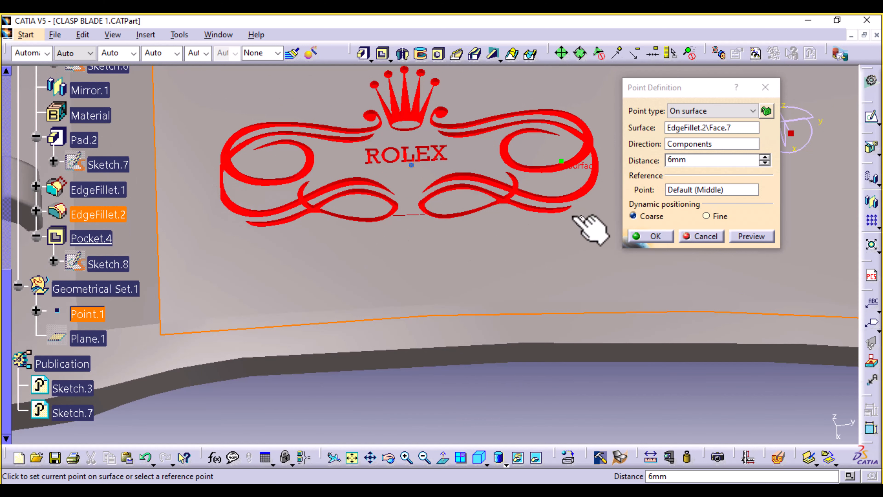
Step: Try a distance of 5.8 mm for the surface point and preview the updated engraving
{"action": "double_click", "coordinate": [675, 160]}
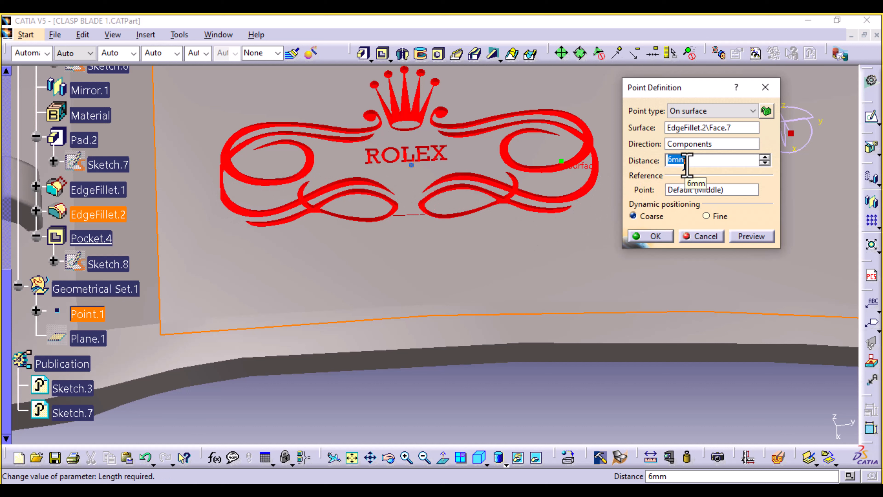
{"action": "type", "text": "5.8"}
{"action": "left_click", "coordinate": [763, 237]}
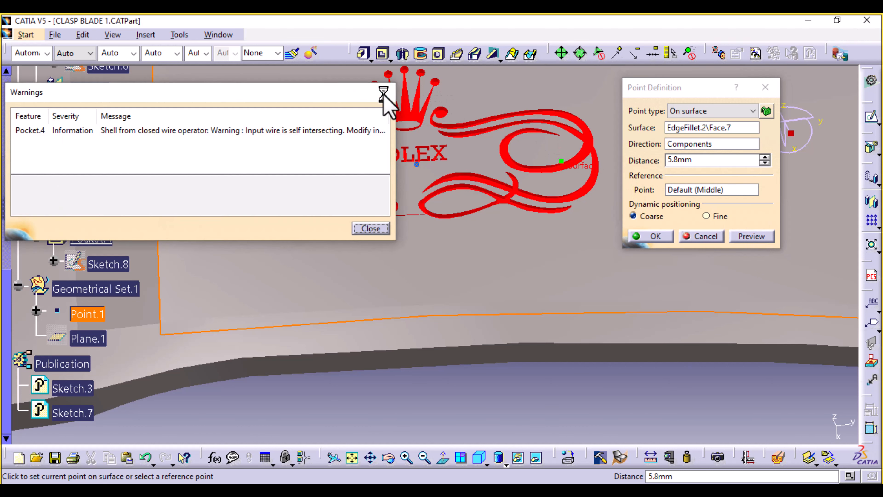
{"action": "left_click", "coordinate": [384, 93]}
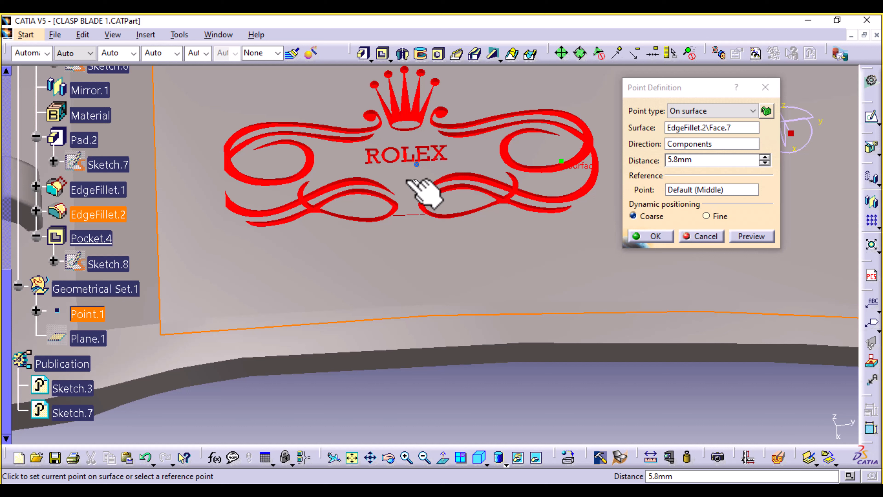
Step: Try a distance of 6.5 mm for the surface point and preview the updated engraving
{"action": "double_click", "coordinate": [675, 161]}
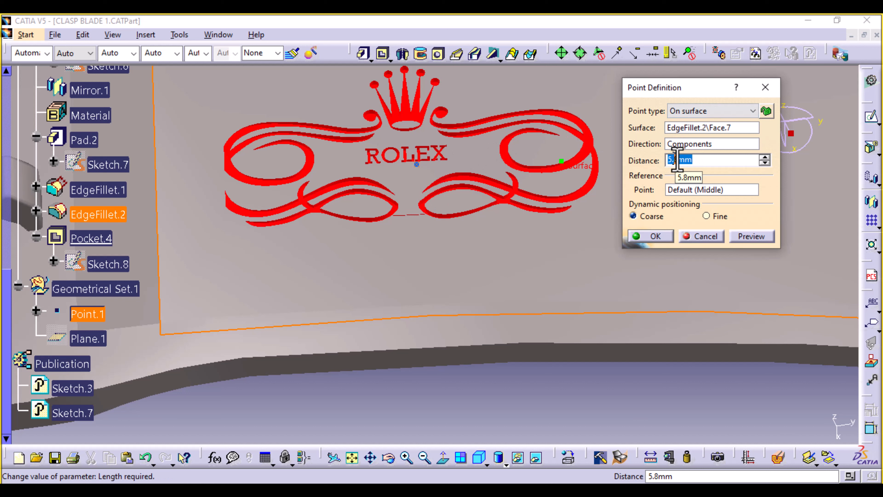
{"action": "type", "text": "6.5"}
{"action": "left_click", "coordinate": [749, 236]}
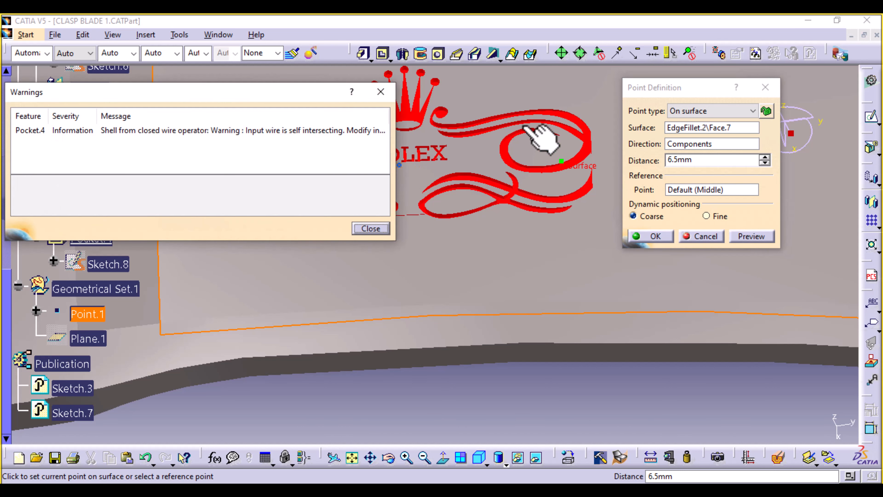
{"action": "left_click", "coordinate": [381, 92]}
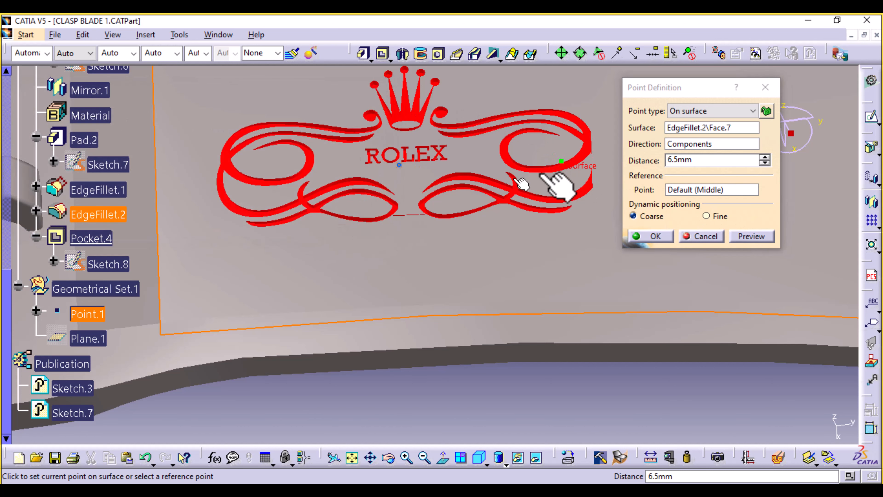
Step: Try a distance of 6.8 mm for the surface point and preview the updated engraving
{"action": "left_click", "coordinate": [679, 160]}
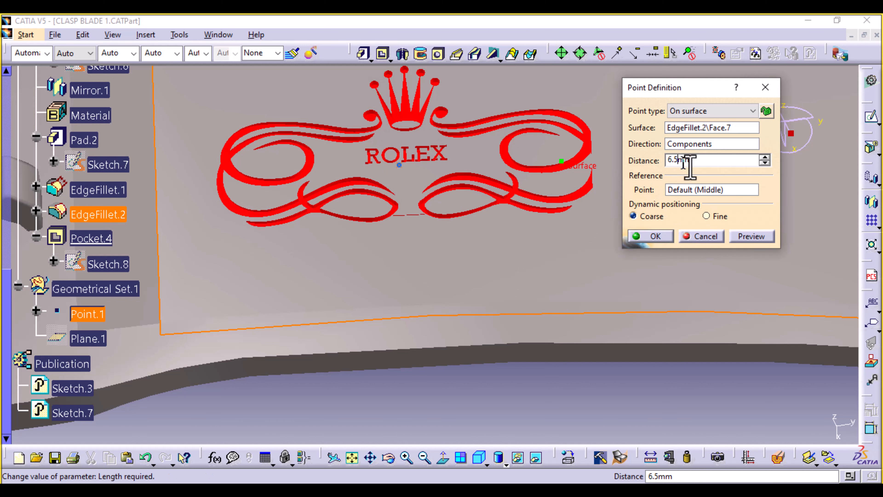
{"action": "key", "text": "BackSpace"}
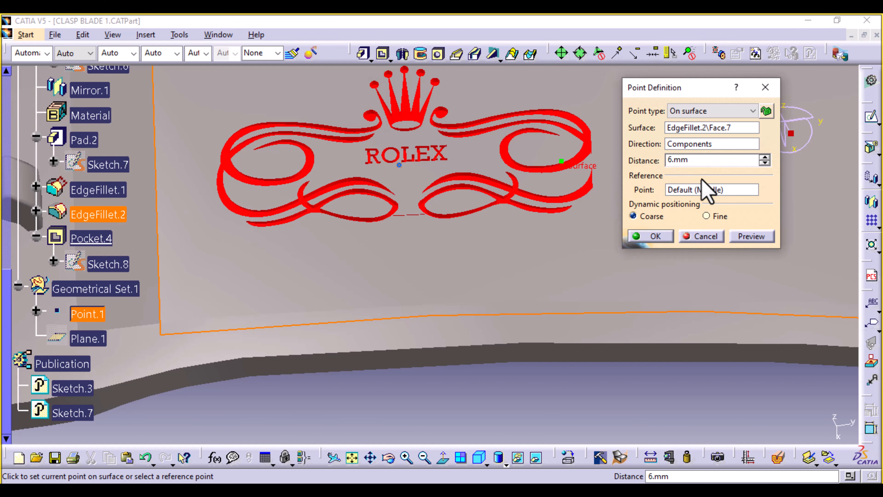
{"action": "type", "text": "8"}
{"action": "left_click", "coordinate": [752, 236]}
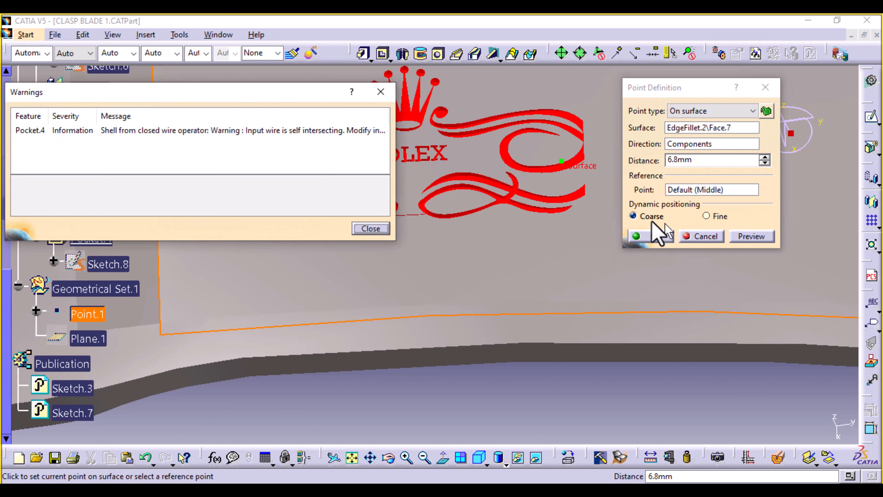
{"action": "left_click", "coordinate": [380, 92]}
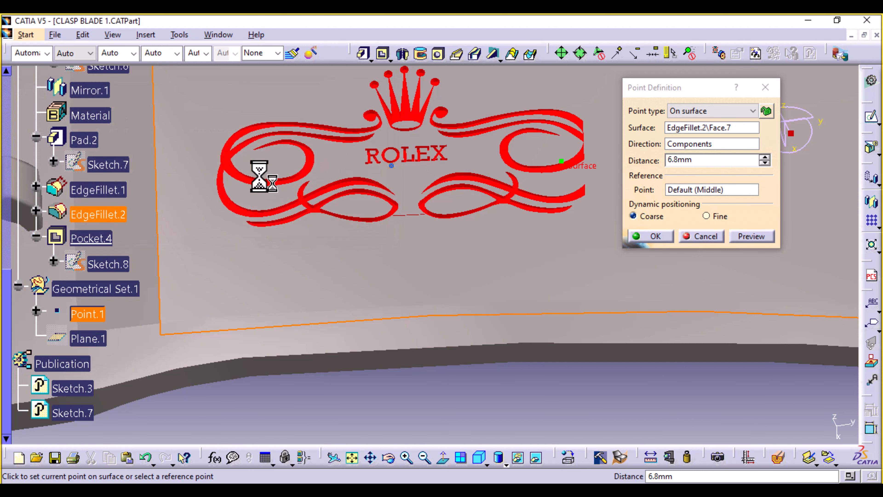
Step: Try a distance of 6.3 mm for the surface point and preview the updated engraving
{"action": "left_click", "coordinate": [676, 160]}
{"action": "type", "text": "6"}
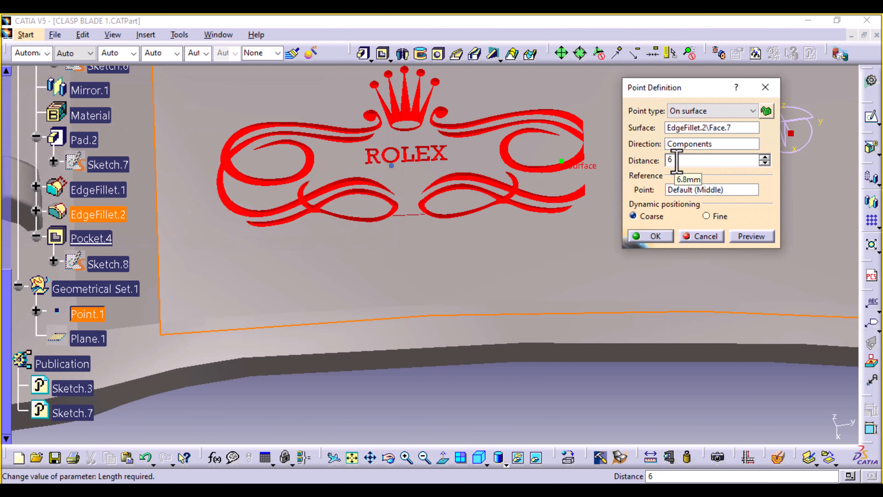
{"action": "type", "text": ".3"}
{"action": "left_click", "coordinate": [754, 237]}
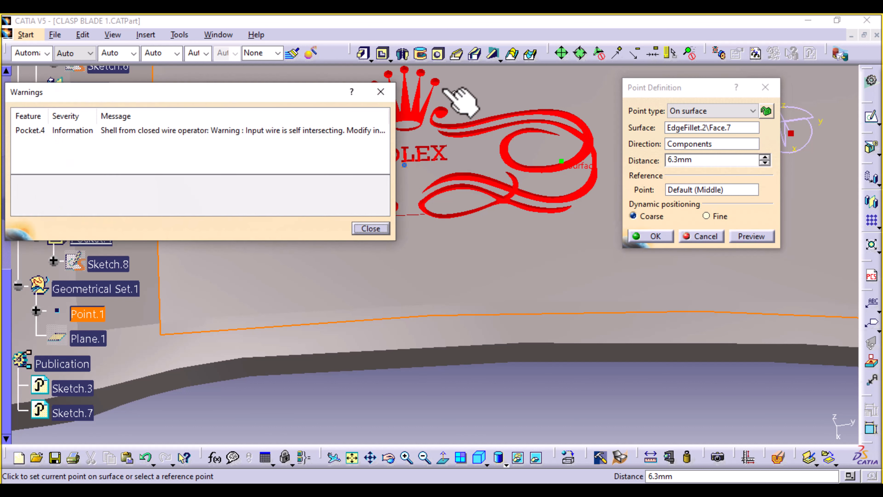
{"action": "left_click", "coordinate": [380, 92]}
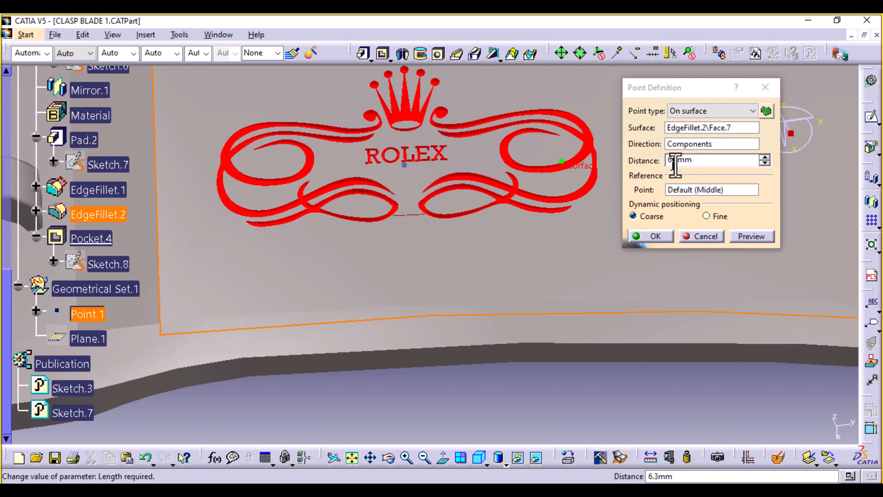
Step: Set the surface point's distance to 6.2 mm, preview the updated engraving, and apply the point definition
{"action": "left_click", "coordinate": [682, 160]}
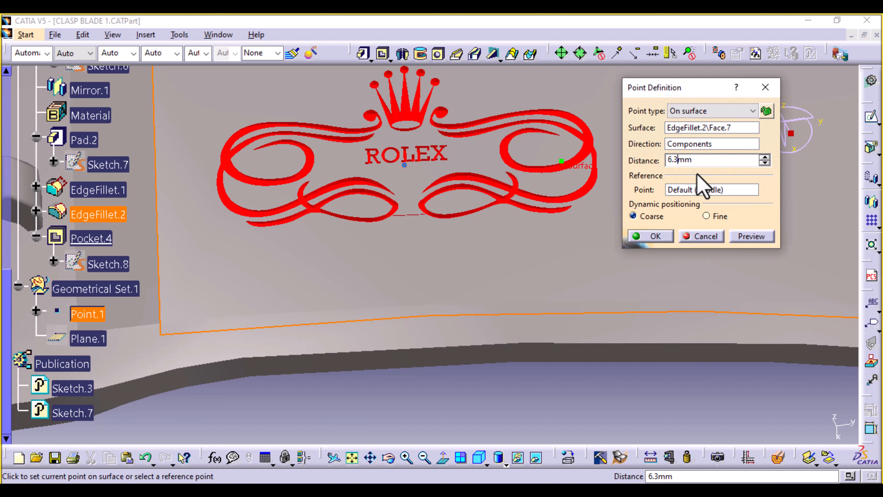
{"action": "key", "text": "BackSpace"}
{"action": "type", "text": "2"}
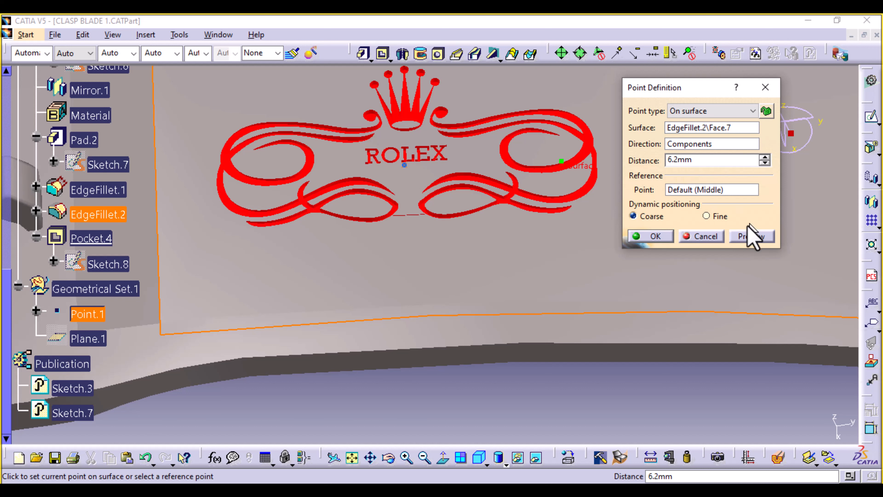
{"action": "left_click", "coordinate": [747, 234]}
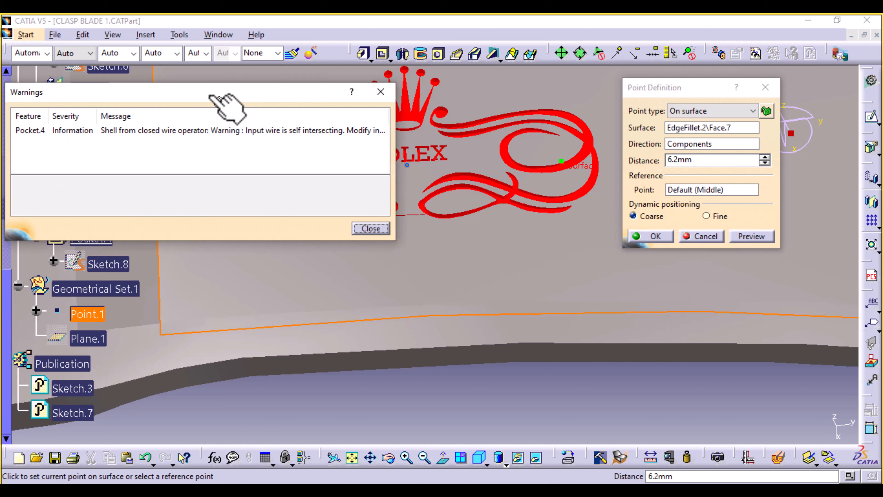
{"action": "left_click", "coordinate": [377, 91]}
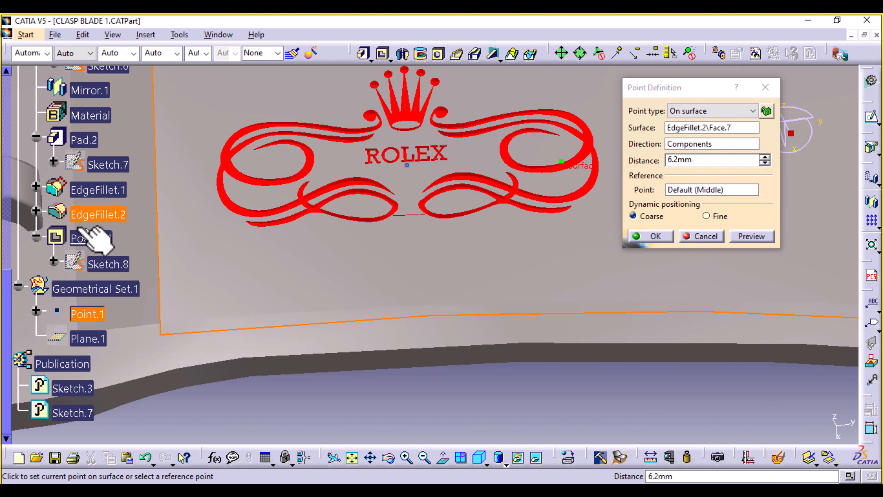
{"action": "middle_click_drag", "start_coordinate": [422, 298], "coordinate": [451, 175]}
{"action": "middle_click_drag", "start_coordinate": [356, 139], "coordinate": [439, 318]}
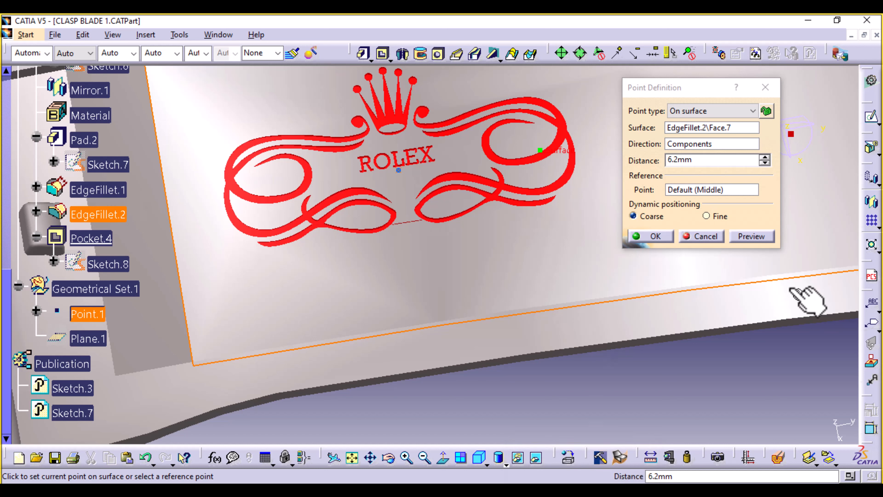
{"action": "left_click", "coordinate": [655, 236]}
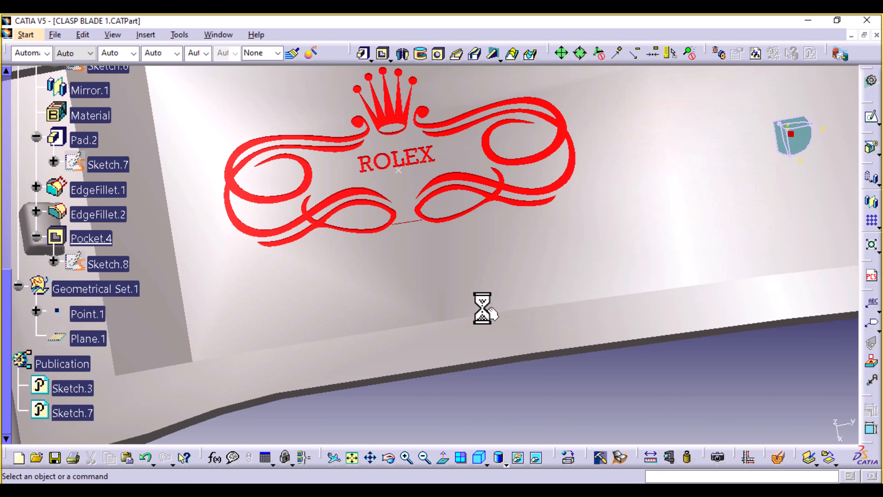
Step: Try a depth of 0.35 mm for the logo pocket, and undo the attempt
{"action": "left_click", "coordinate": [96, 238]}
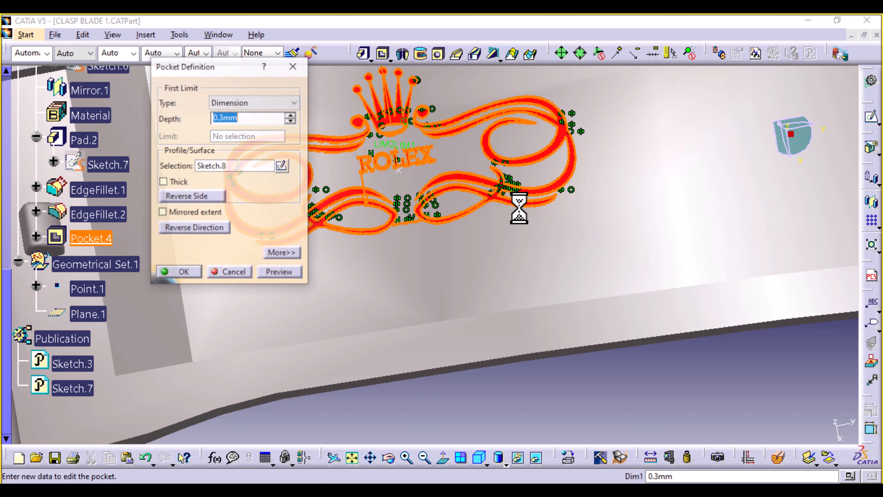
{"action": "left_click", "coordinate": [224, 118]}
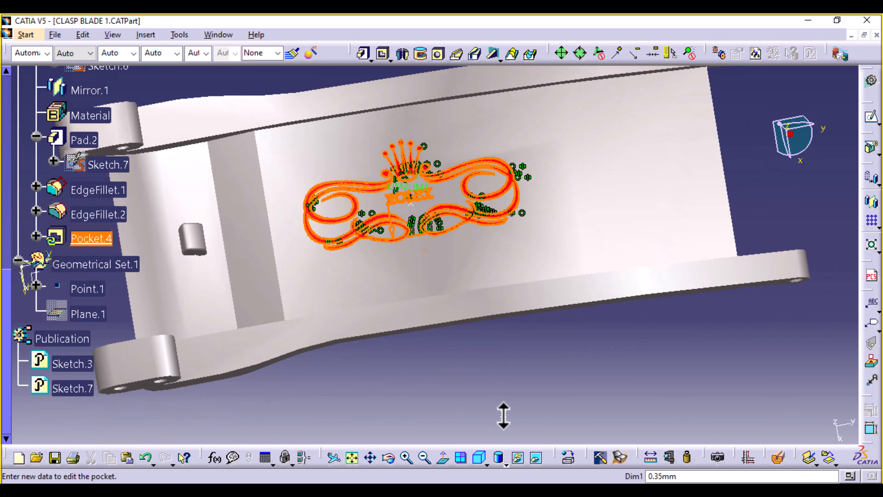
{"action": "mouse_move", "coordinate": [503, 415]}
{"action": "middle_mouse_down", "text": "ctrl"}
{"action": "mouse_move", "coordinate": [499, 431]}
{"action": "mouse_move", "coordinate": [503, 422]}
{"action": "middle_mouse_up", "text": "ctrl"}
{"action": "right_click", "coordinate": [105, 238]}
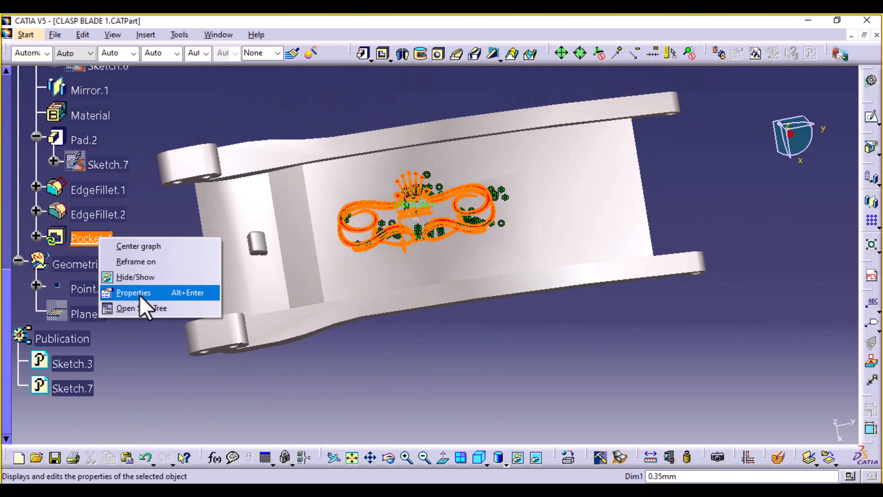
{"action": "left_click", "coordinate": [148, 361]}
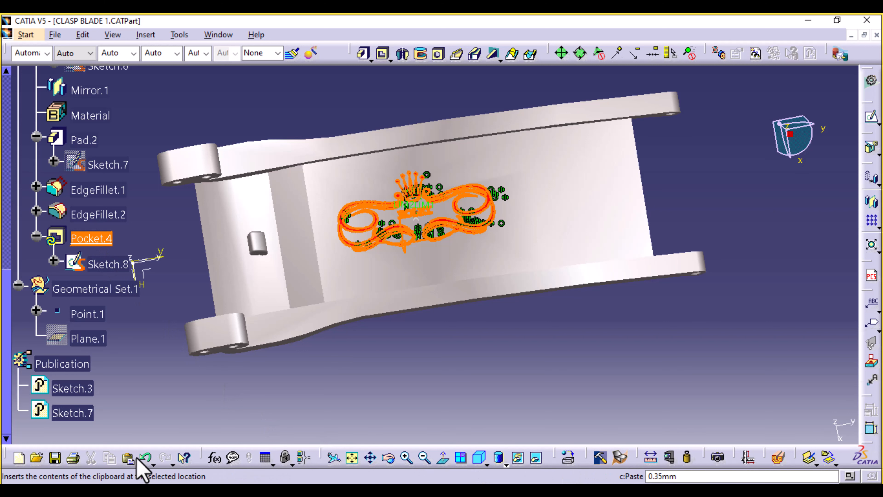
{"action": "left_click", "coordinate": [145, 457]}
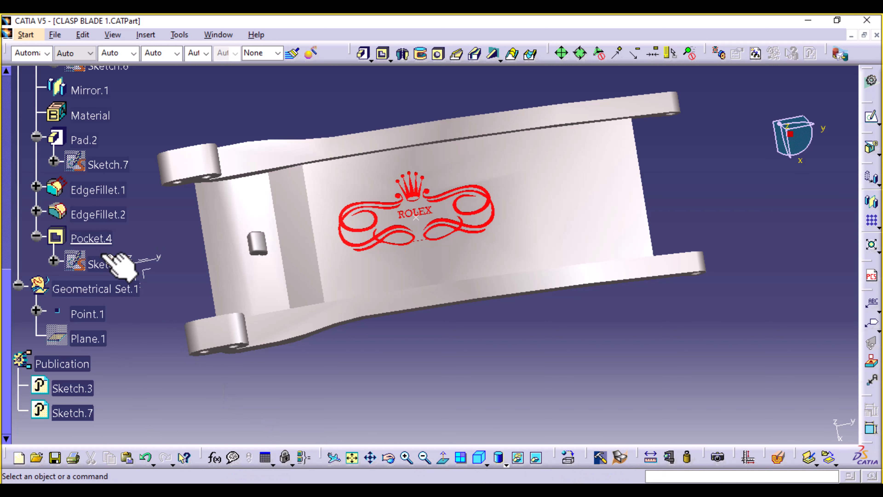
Step: Set the depth of the Rolex logo pocket to 0.35 mm and inspect the engraving up close
{"action": "double_click", "coordinate": [101, 238]}
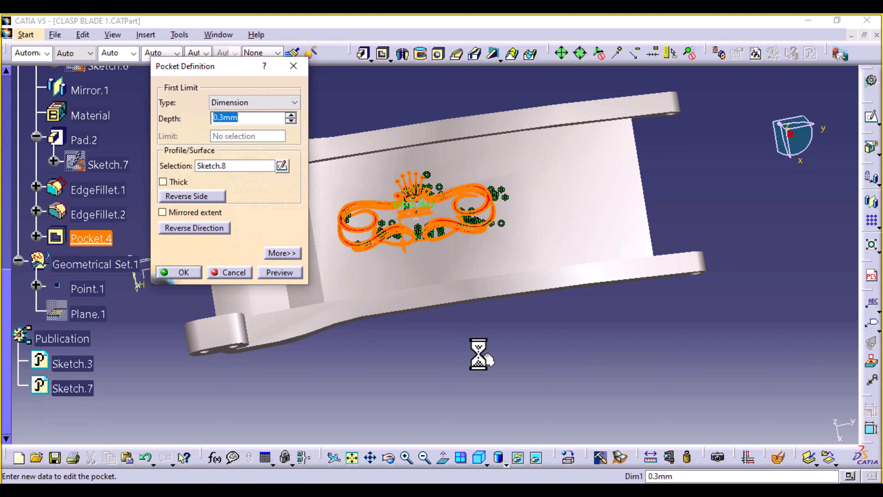
{"action": "left_click", "coordinate": [226, 118]}
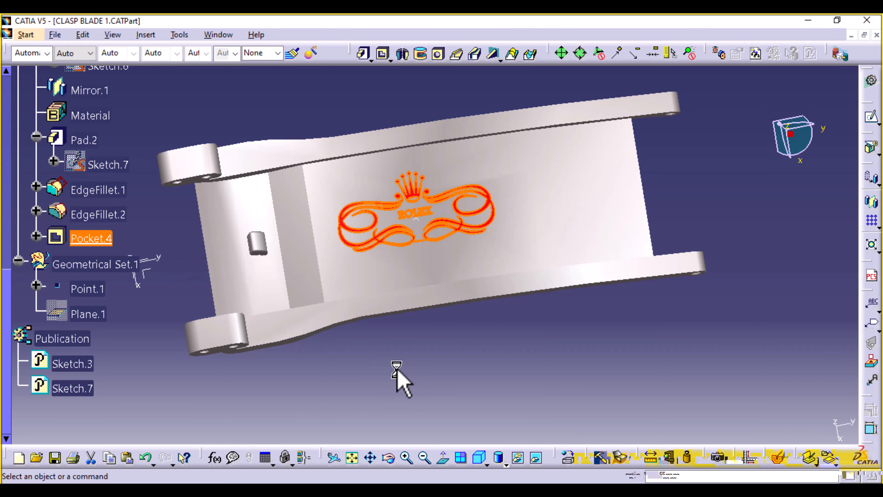
{"action": "middle_click_drag", "start_coordinate": [481, 370], "coordinate": [477, 337]}
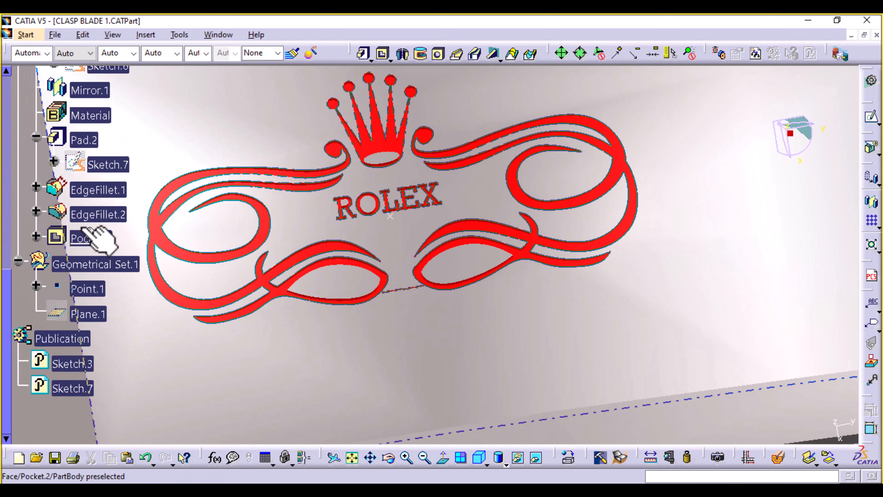
{"action": "left_click", "coordinate": [35, 236]}
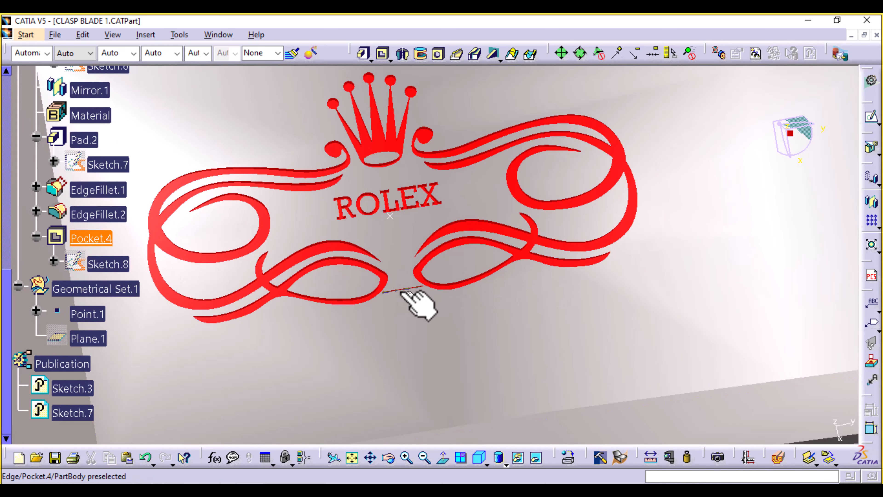
{"action": "double_click", "coordinate": [82, 238]}
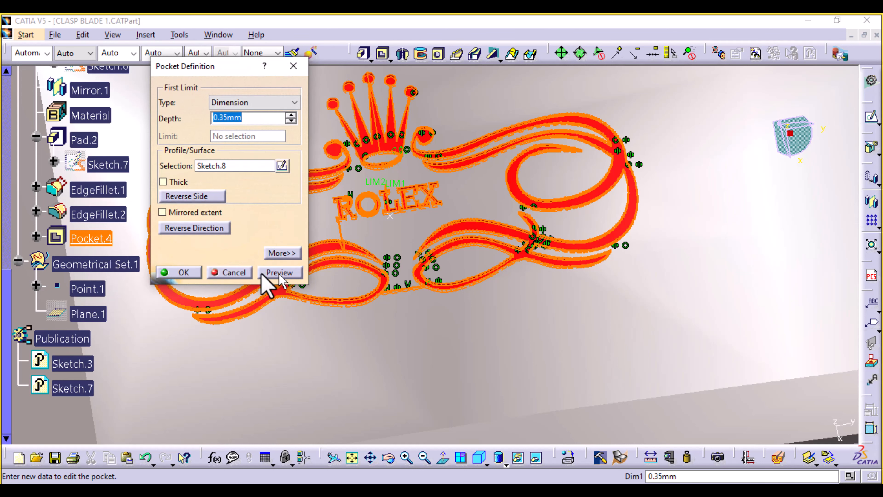
{"action": "left_click", "coordinate": [230, 271]}
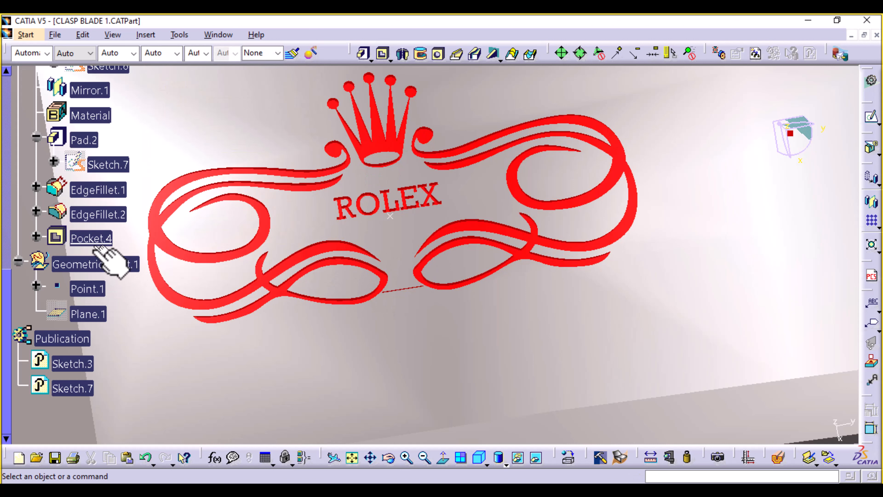
Step: Open Sketch.8, the logo profile under Pocket.4, for editing
{"action": "left_click", "coordinate": [36, 236]}
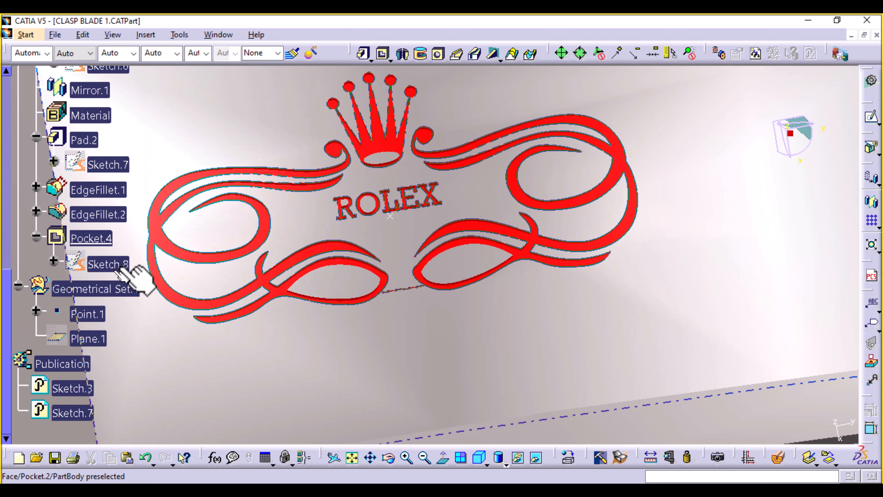
{"action": "double_click", "coordinate": [123, 264]}
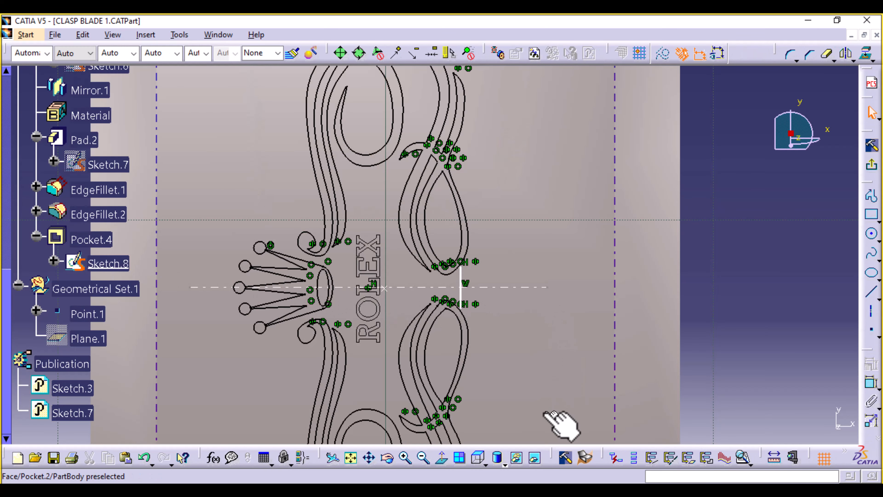
Step: Thicken the narrow rectangle between the two lower scrolls of the Pocket.4 sketch by shifting its lower edge outward, and exit the sketch
{"action": "left_click", "coordinate": [476, 458]}
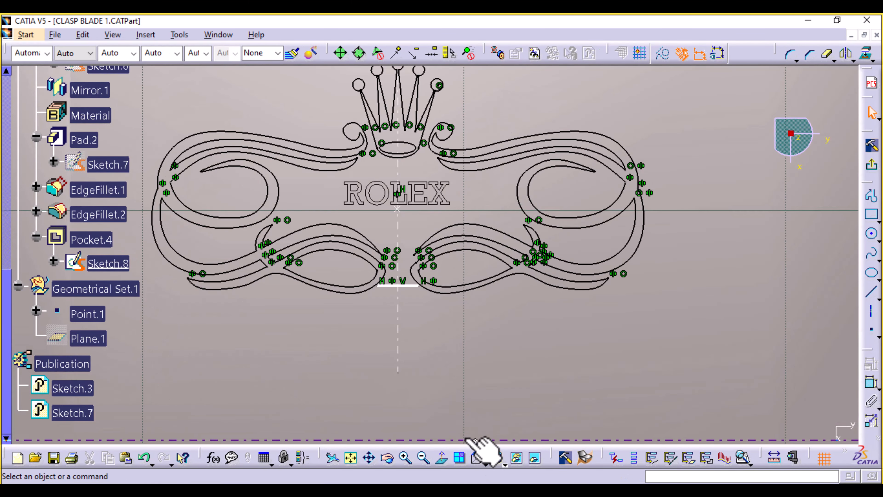
{"action": "middle_click_drag", "start_coordinate": [430, 368], "coordinate": [462, 215]}
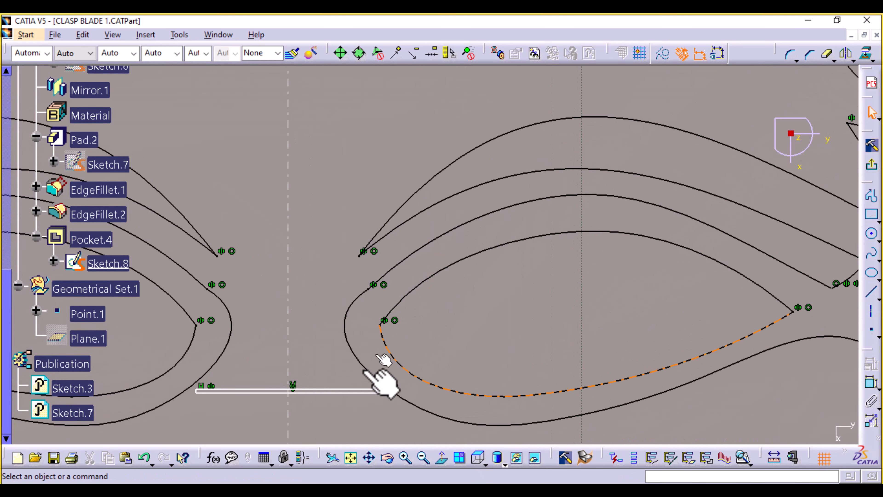
{"action": "left_click", "coordinate": [361, 392]}
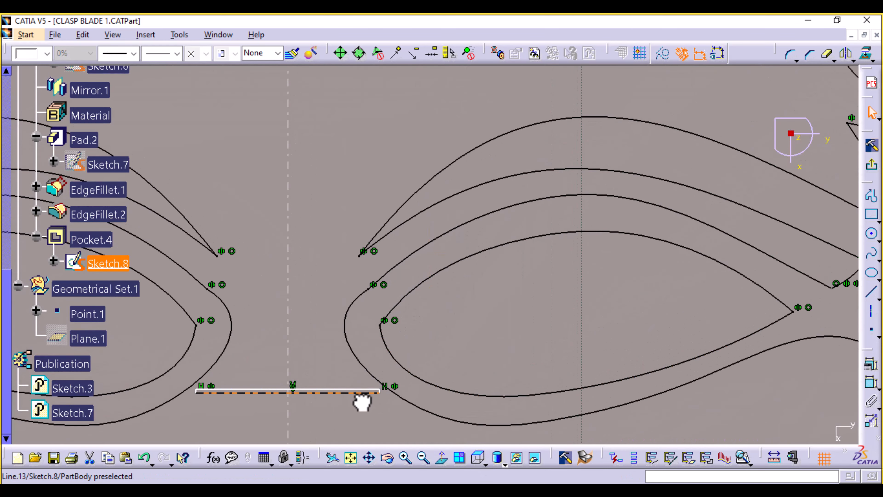
{"action": "left_click_drag", "start_coordinate": [360, 397], "coordinate": [371, 414]}
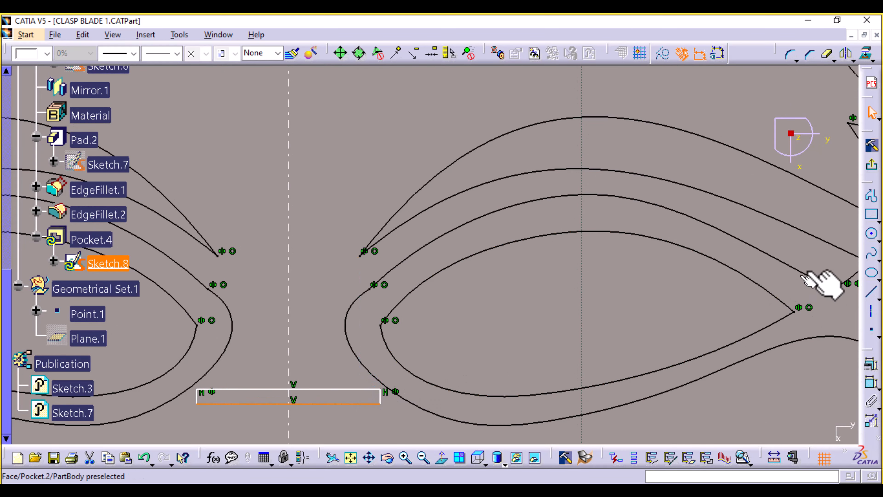
{"action": "left_click", "coordinate": [870, 146]}
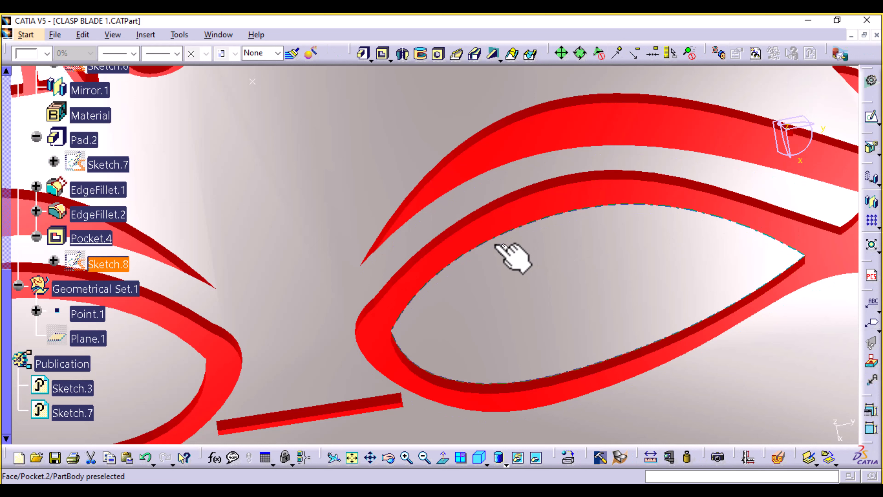
{"action": "middle_click_drag", "start_coordinate": [497, 245], "coordinate": [516, 442], "text": "ctrl"}
{"action": "left_click", "coordinate": [545, 407]}
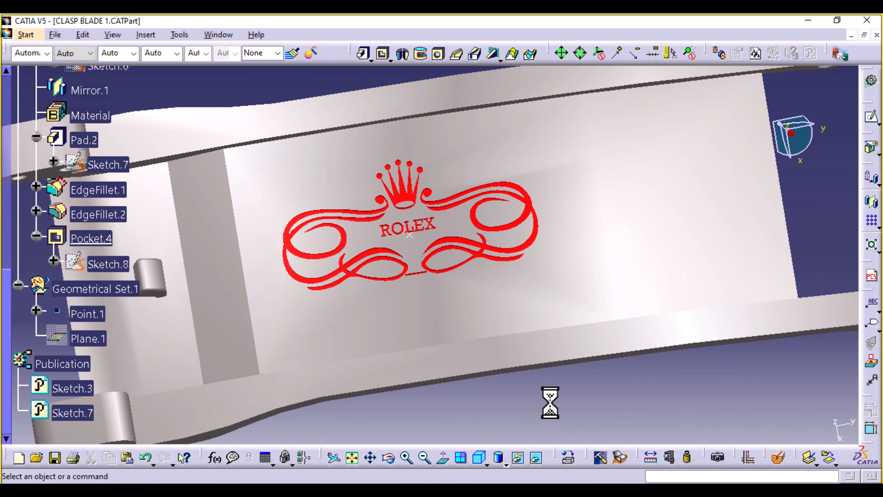
Step: Hide the reference point Point.1 beneath the ROLEX lettering on the clasp blade
{"action": "middle_click_drag", "start_coordinate": [550, 402], "coordinate": [552, 361], "text": "ctrl"}
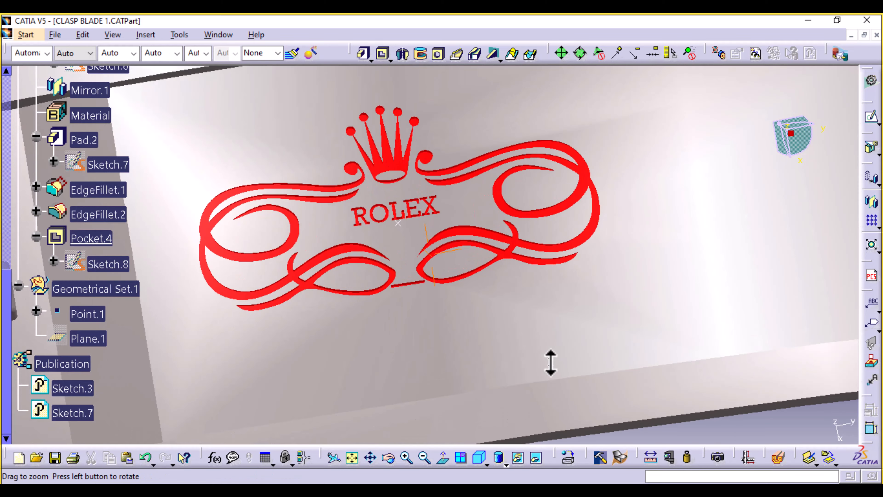
{"action": "right_click", "coordinate": [398, 222]}
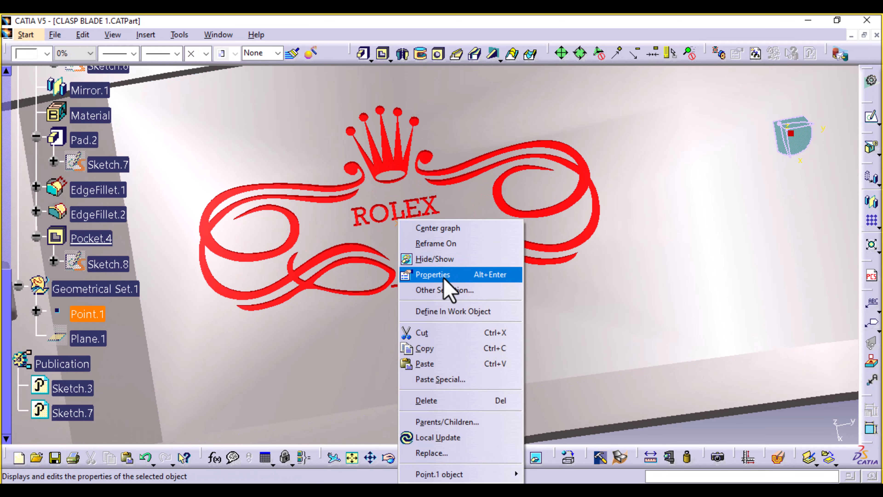
{"action": "left_click", "coordinate": [449, 259]}
{"action": "middle_click_drag", "start_coordinate": [626, 339], "coordinate": [572, 305], "text": "ctrl"}
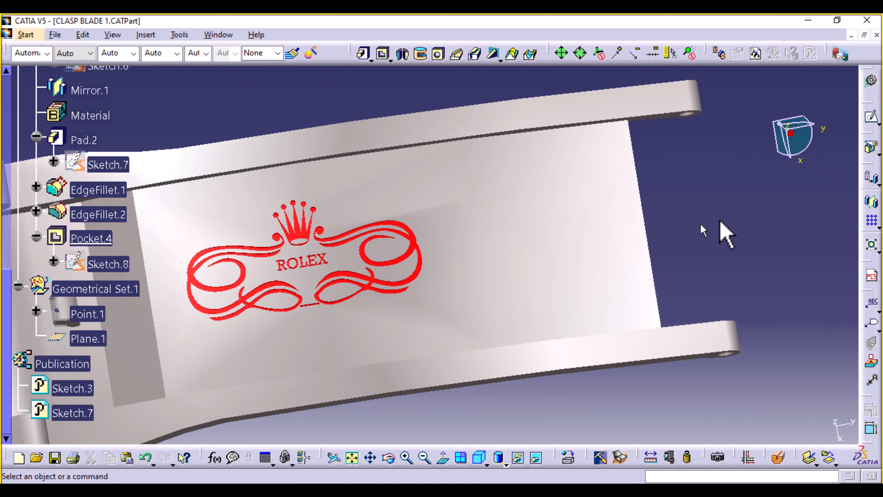
Step: Create a new drawing in the Drafting workbench with the empty-sheet layout, ISO standard and A0 ISO format
{"action": "left_click", "coordinate": [23, 35]}
{"action": "mouse_move", "coordinate": [83, 104]}
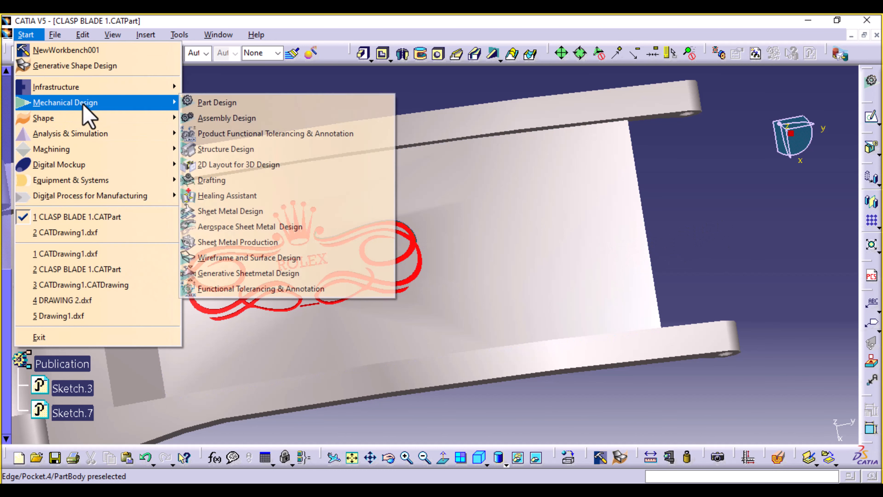
{"action": "left_click", "coordinate": [268, 180]}
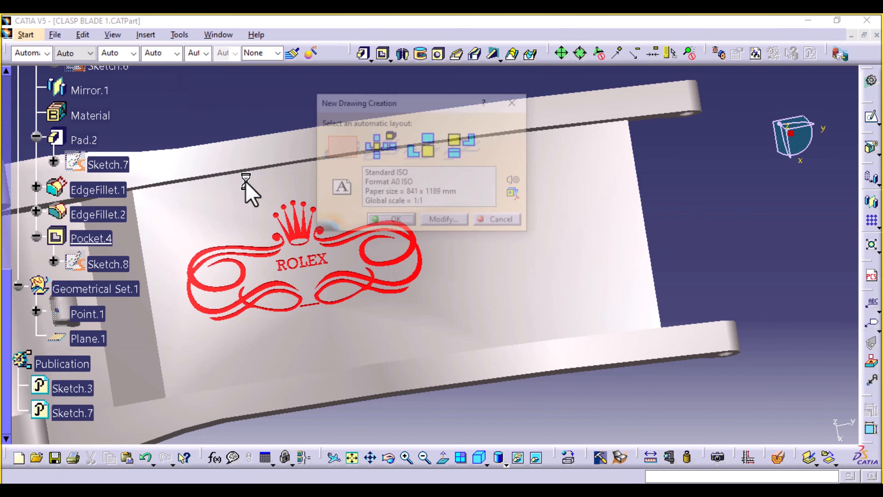
{"action": "left_click", "coordinate": [404, 220]}
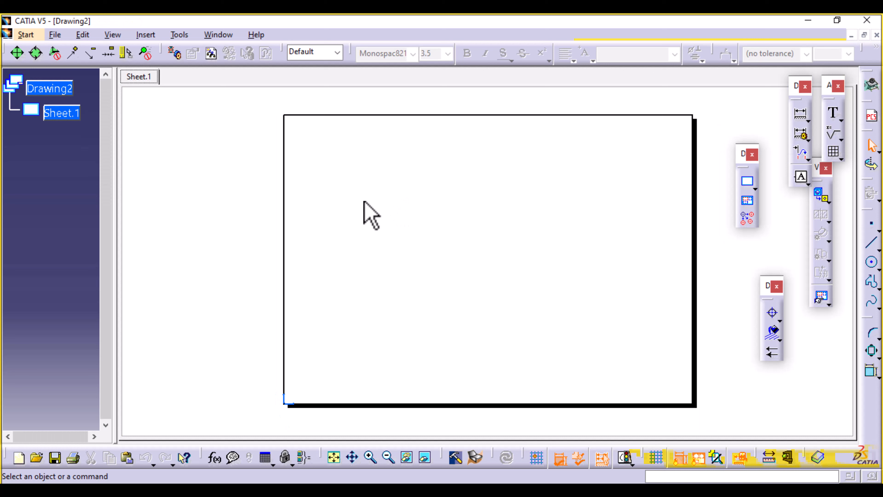
Step: Add the text "GENEVA" in the upper area of the empty sheet
{"action": "left_click", "coordinate": [835, 119]}
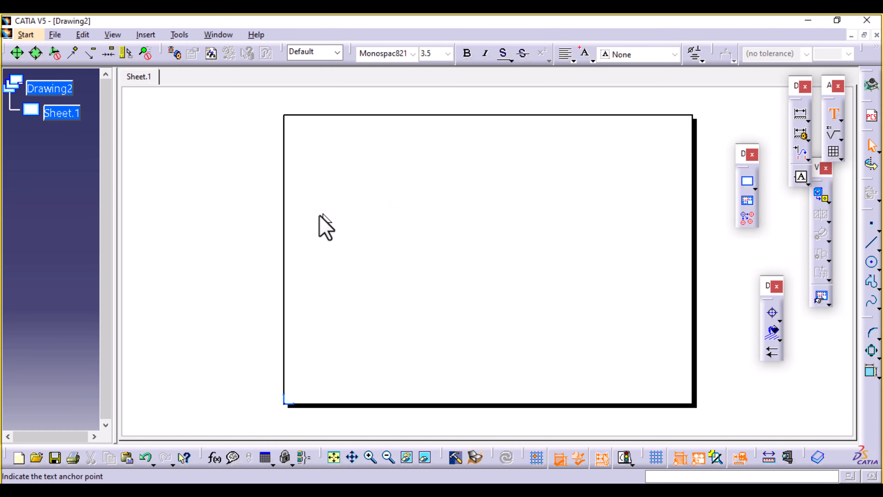
{"action": "left_click", "coordinate": [364, 208]}
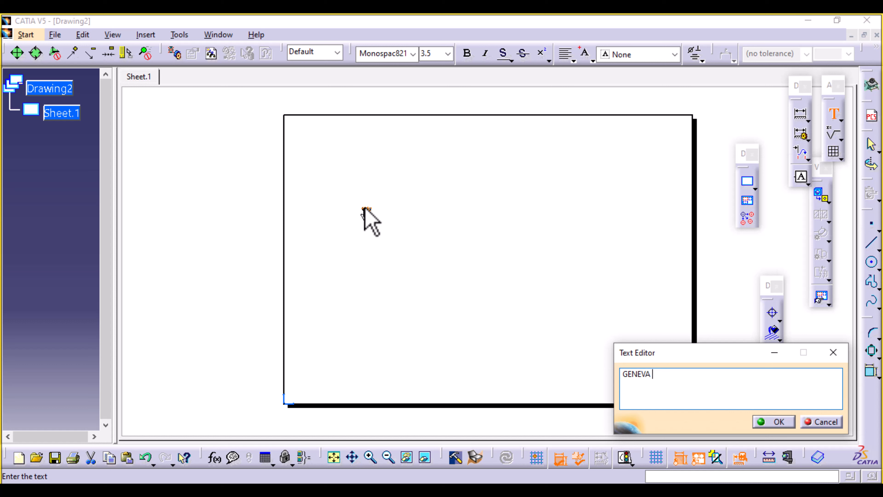
{"action": "left_click", "coordinate": [364, 210]}
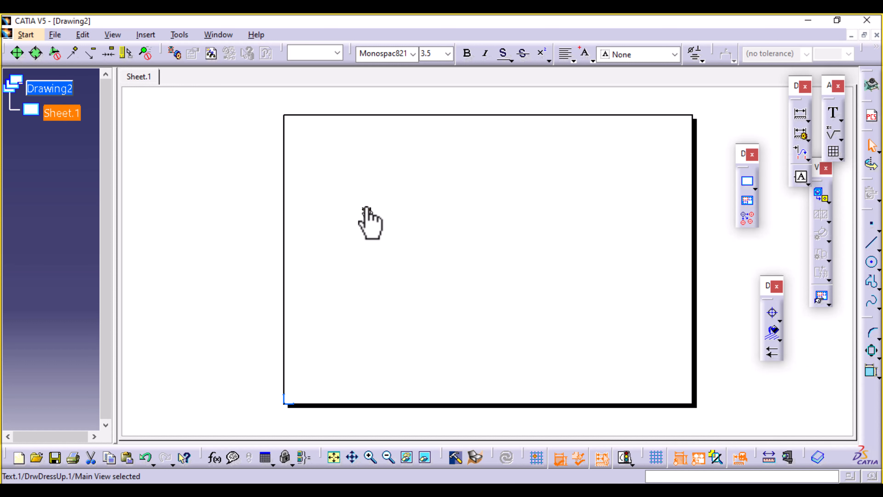
Step: Add a second text reading "SWISS MADE" just below the GENEVA text
{"action": "left_click", "coordinate": [833, 113]}
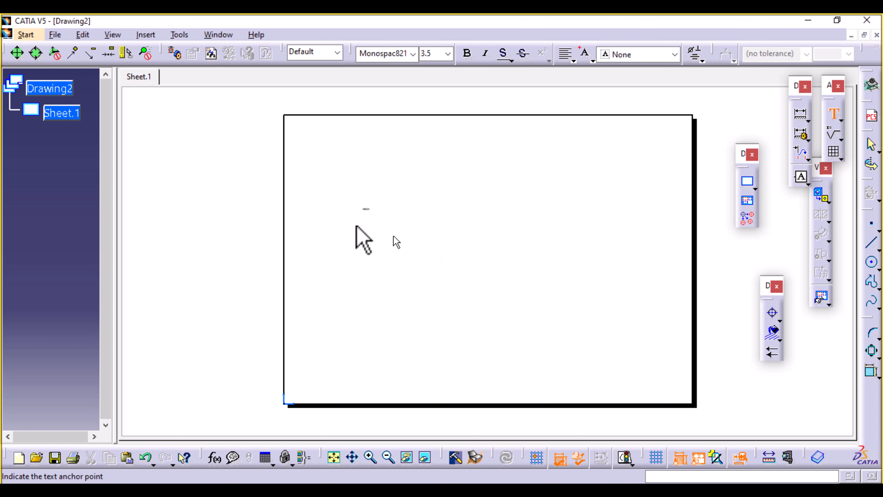
{"action": "left_click", "coordinate": [369, 219]}
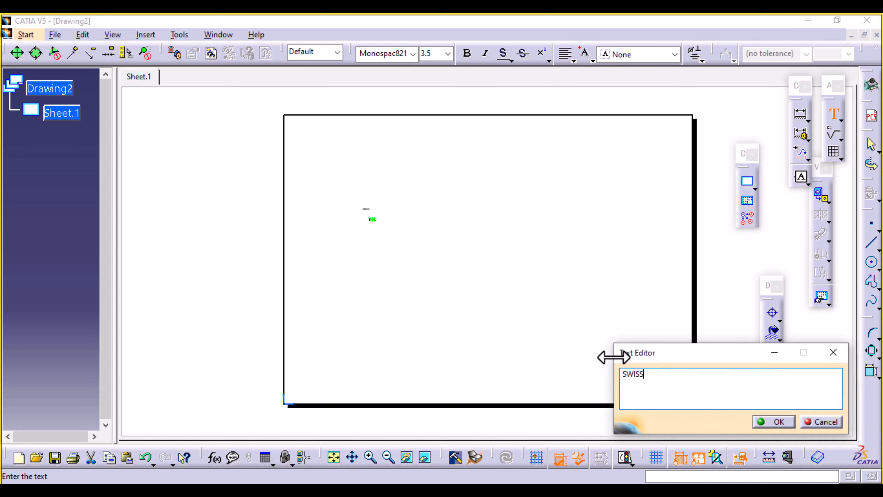
{"action": "key", "text": "Return"}
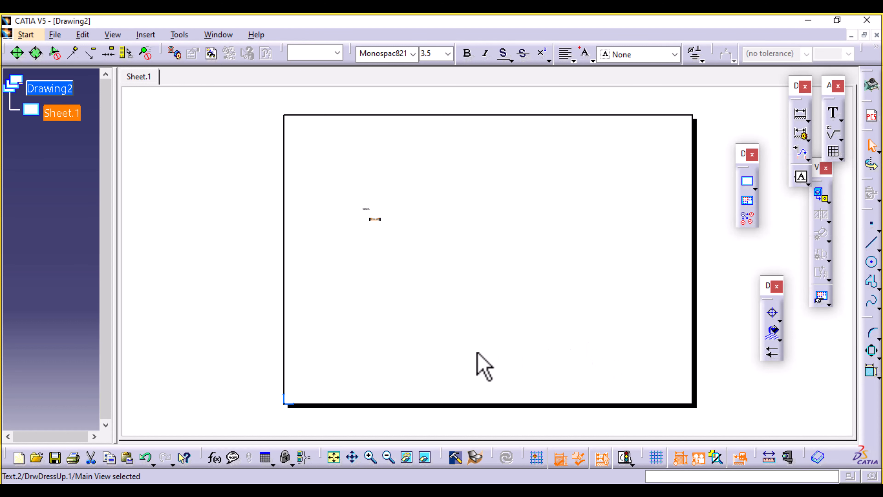
Step: Move the two texts so that GENEVA sits directly above SWISS MADE with their left edges aligned
{"action": "middle_click_drag", "start_coordinate": [354, 277], "coordinate": [363, 208], "text": "ctrl"}
{"action": "left_click_drag", "start_coordinate": [260, 175], "coordinate": [488, 282]}
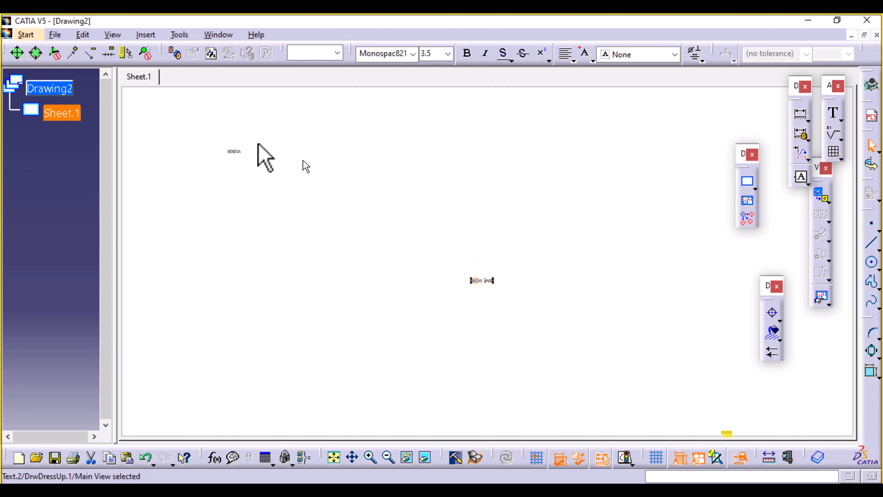
{"action": "left_click_drag", "start_coordinate": [237, 152], "coordinate": [486, 277]}
{"action": "mouse_move", "coordinate": [499, 361]}
{"action": "middle_mouse_down", "text": "ctrl"}
{"action": "mouse_move", "coordinate": [495, 349]}
{"action": "mouse_move", "coordinate": [501, 457]}
{"action": "mouse_move", "coordinate": [525, 136]}
{"action": "middle_mouse_up", "text": "ctrl"}
{"action": "middle_click_drag", "start_coordinate": [608, 365], "coordinate": [617, 227]}
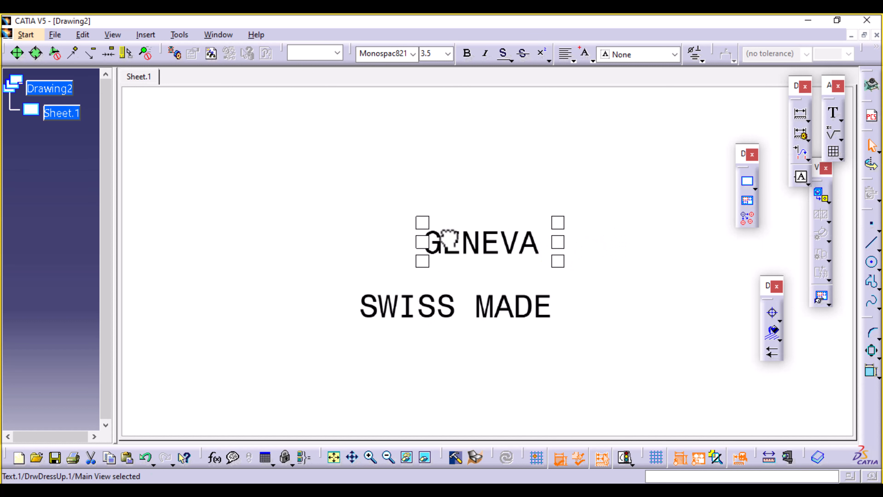
{"action": "mouse_move", "coordinate": [450, 239]}
{"action": "left_mouse_down"}
{"action": "mouse_move", "coordinate": [440, 240]}
{"action": "mouse_move", "coordinate": [447, 232]}
{"action": "mouse_move", "coordinate": [440, 226]}
{"action": "left_mouse_up"}
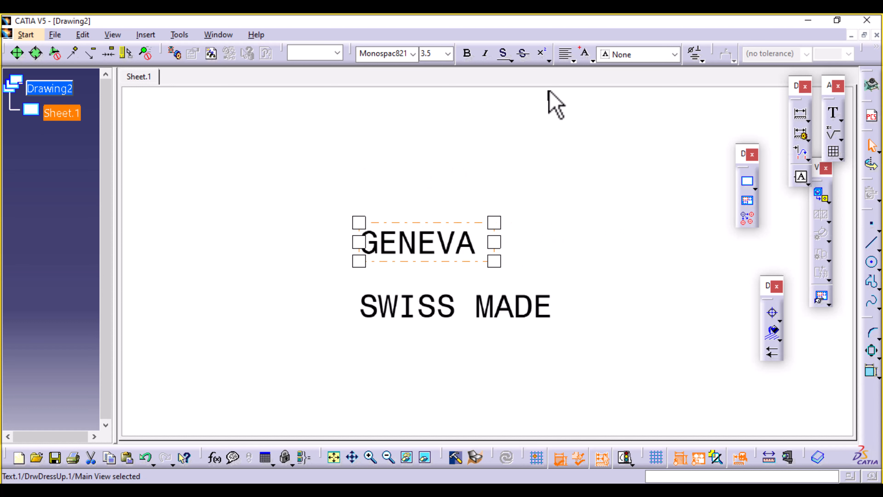
Step: Set the justification of the GENEVA text to centered and try shifting it over SWISS MADE
{"action": "left_click", "coordinate": [573, 61]}
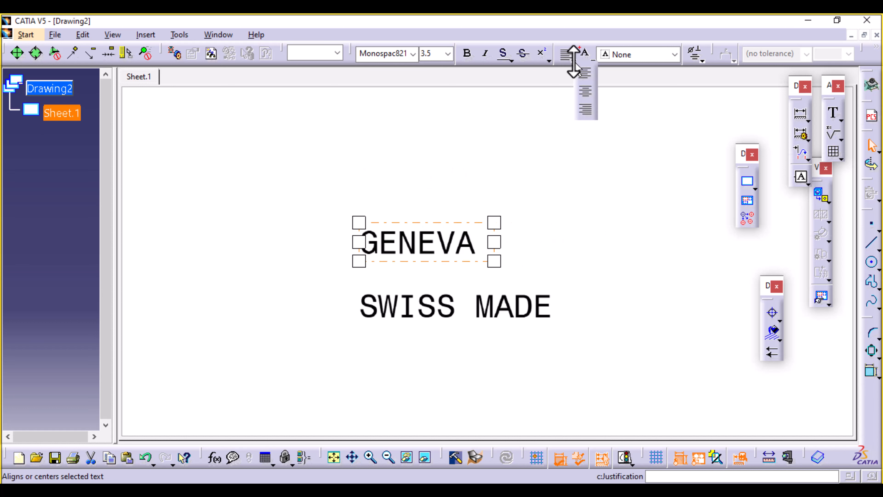
{"action": "left_click", "coordinate": [585, 92]}
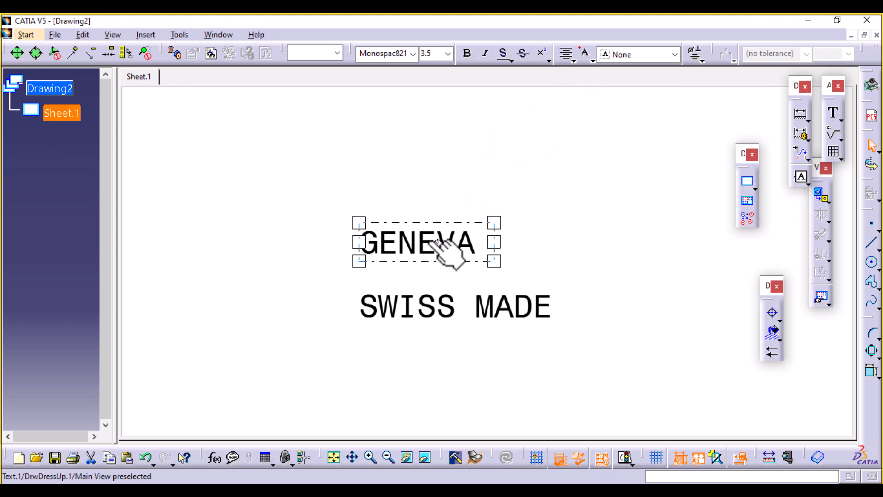
{"action": "left_click_drag", "start_coordinate": [434, 244], "coordinate": [455, 217]}
Step: Set the justification of the SWISS MADE text to centered and reposition it below GENEVA with left edges aligned
{"action": "left_click_drag", "start_coordinate": [466, 311], "coordinate": [466, 311]}
{"action": "left_click", "coordinate": [565, 55]}
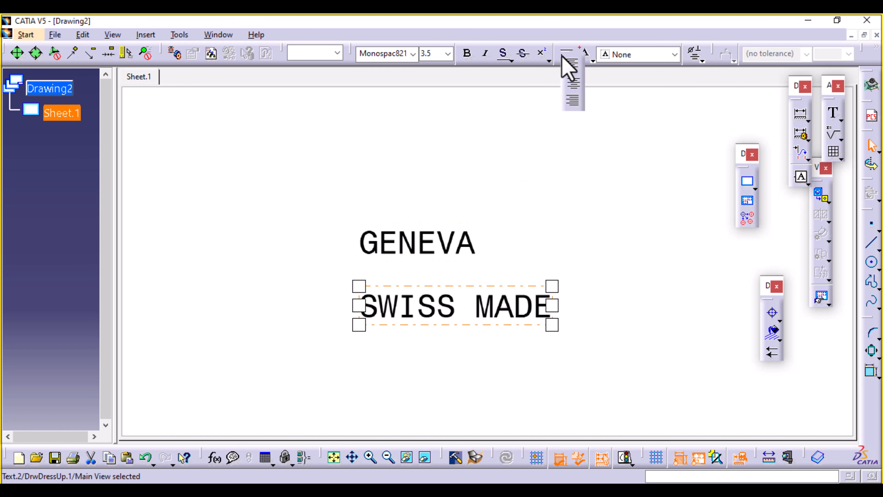
{"action": "left_click", "coordinate": [573, 85]}
{"action": "left_click", "coordinate": [440, 308]}
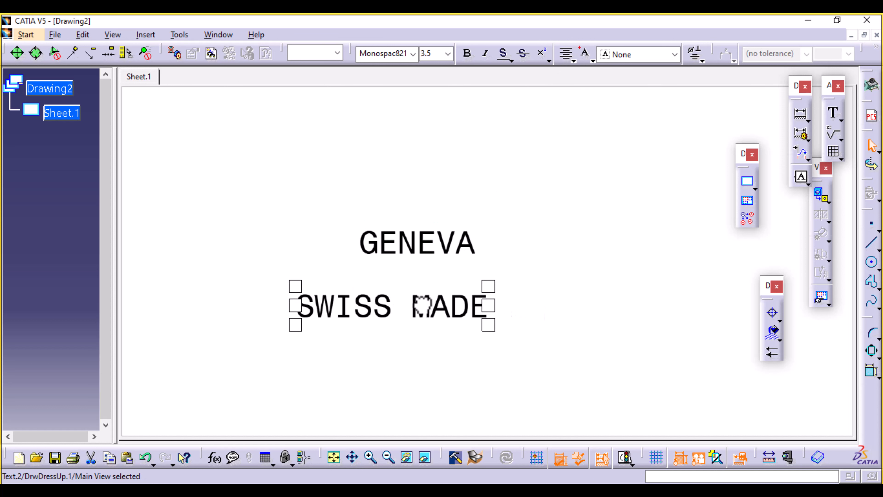
{"action": "left_click_drag", "start_coordinate": [428, 285], "coordinate": [431, 195]}
{"action": "left_click_drag", "start_coordinate": [425, 179], "coordinate": [447, 303]}
{"action": "left_click", "coordinate": [428, 342]}
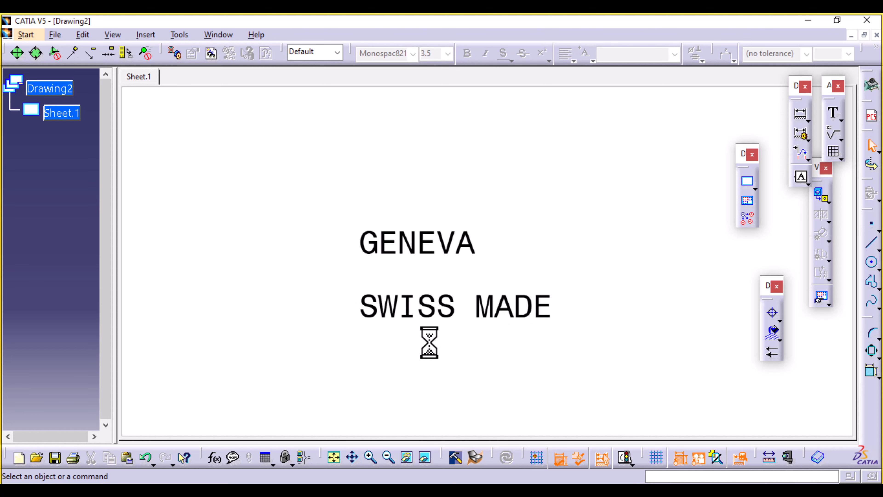
Step: Save the drawing as Drawing3 in dxf format in the ROLEX AIR KING YOUTUBEPROJECT folder, and close it without saving further changes
{"action": "left_click", "coordinate": [56, 35]}
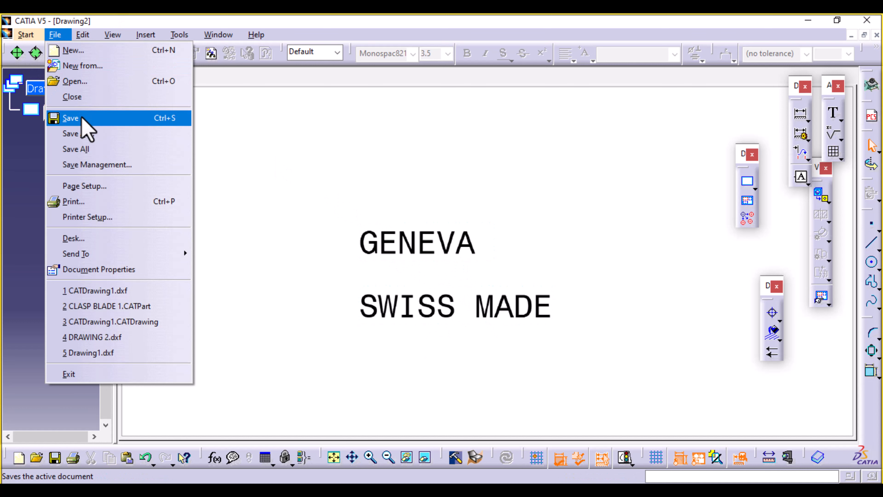
{"action": "left_click", "coordinate": [86, 135]}
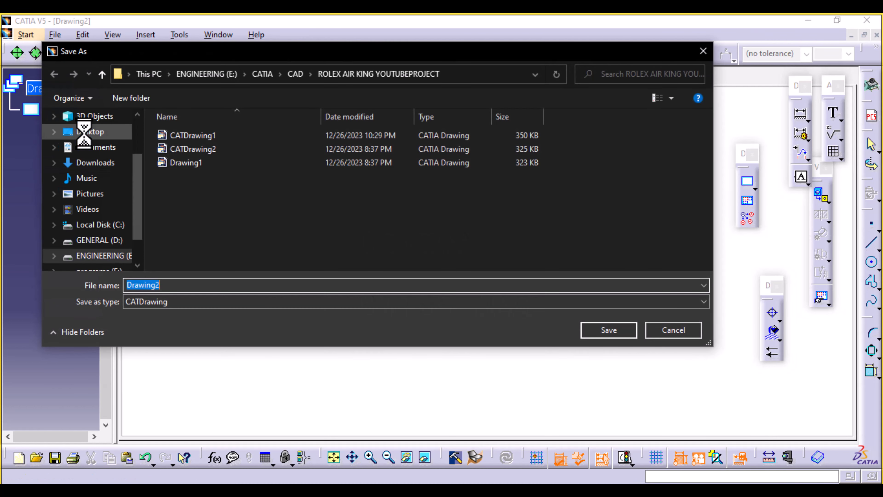
{"action": "left_click", "coordinate": [172, 287]}
{"action": "key", "text": "BackSpace"}
{"action": "type", "text": "3"}
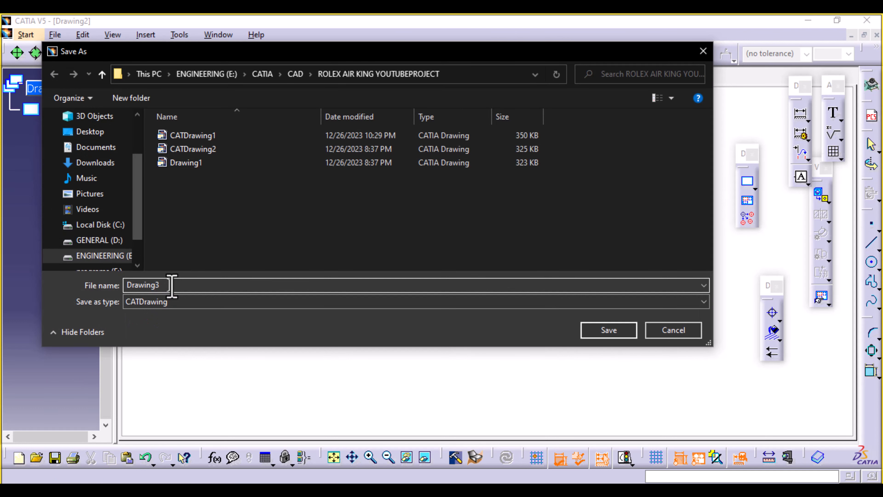
{"action": "left_click", "coordinate": [687, 305]}
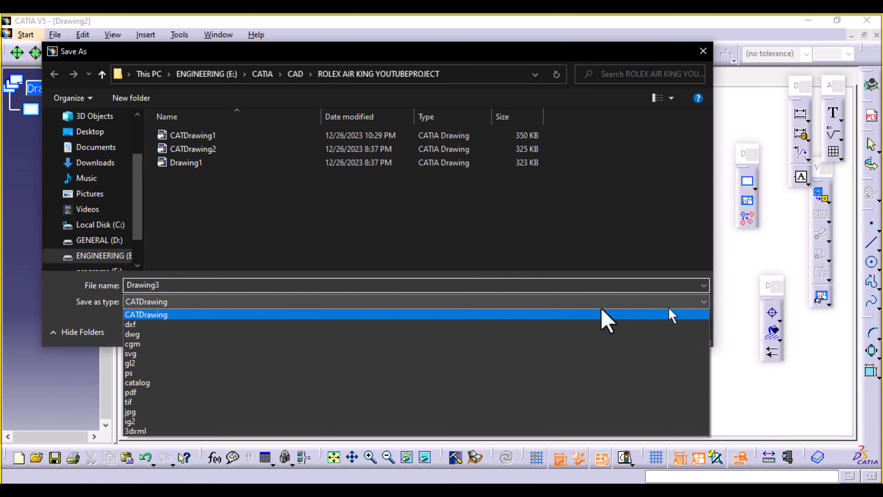
{"action": "left_click", "coordinate": [188, 324]}
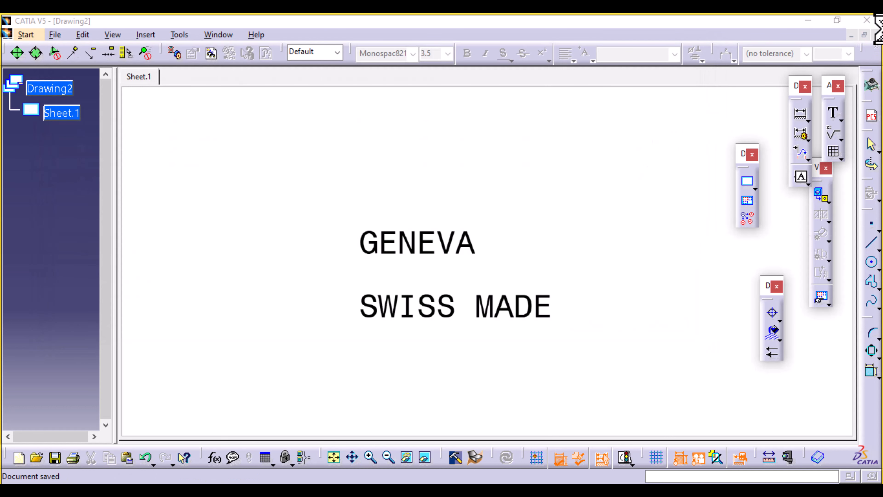
{"action": "left_click", "coordinate": [867, 20]}
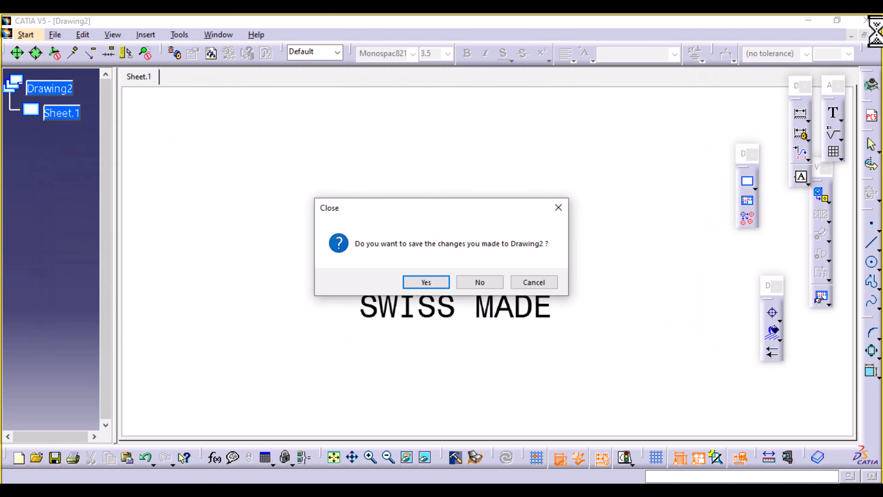
{"action": "left_click", "coordinate": [487, 283]}
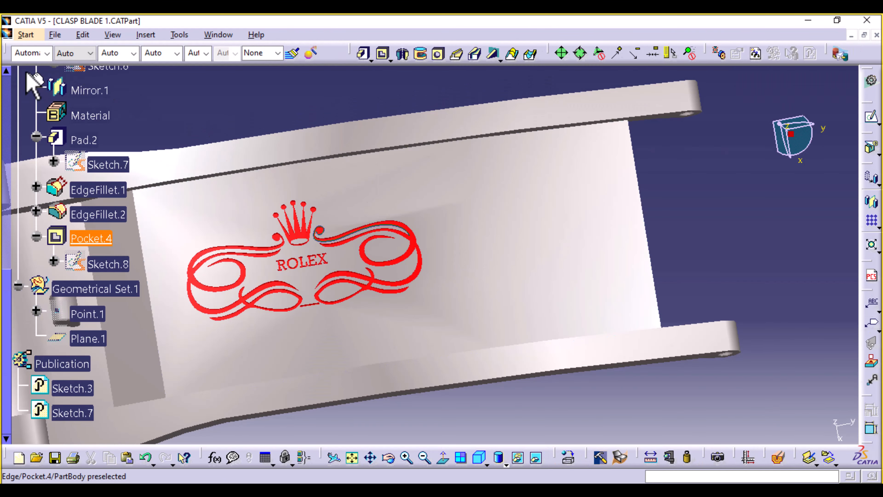
Step: Open the Drawing3 dxf file from the ROLEX AIR KING YOUTUBEPROJECT folder
{"action": "left_click", "coordinate": [55, 35]}
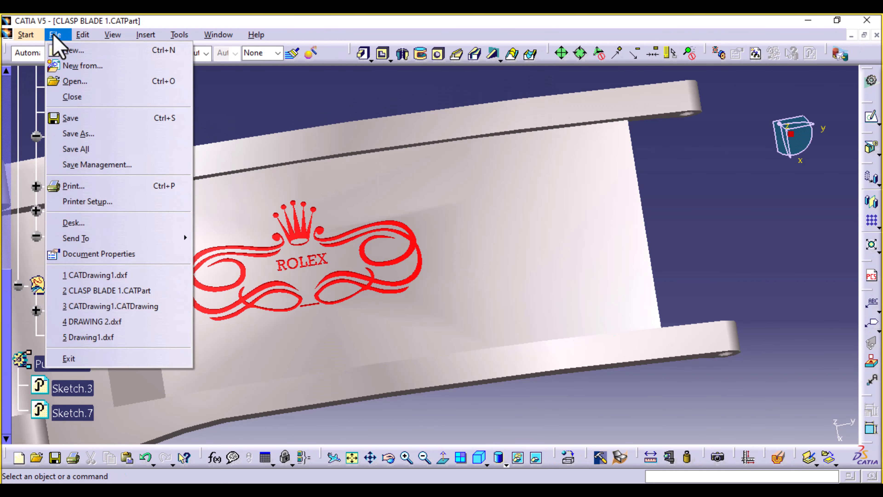
{"action": "left_click", "coordinate": [101, 83]}
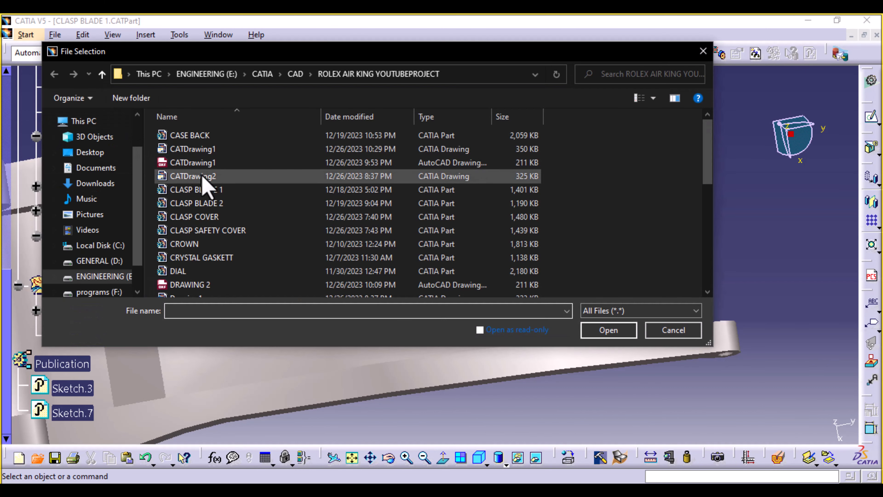
{"action": "scroll", "coordinate": [217, 257], "scroll_direction": "down", "scroll_amount": 2}
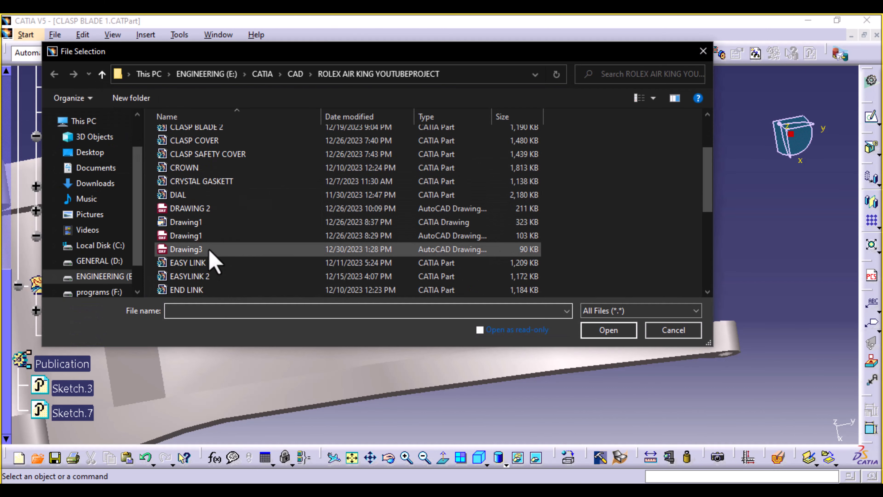
{"action": "double_click", "coordinate": [210, 249]}
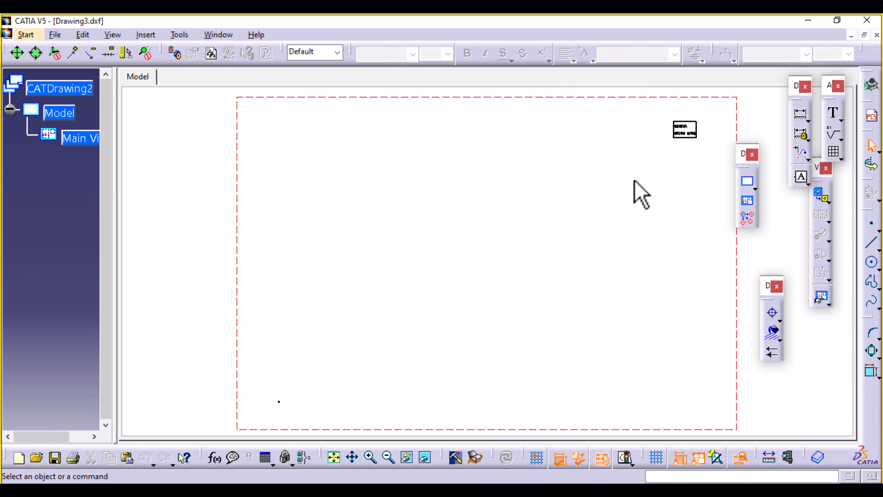
Step: Select all GENEVA and SWISS MADE letter outlines and move them out of the rectangular frame, below and to its left
{"action": "middle_click_drag", "start_coordinate": [634, 180], "coordinate": [436, 296]}
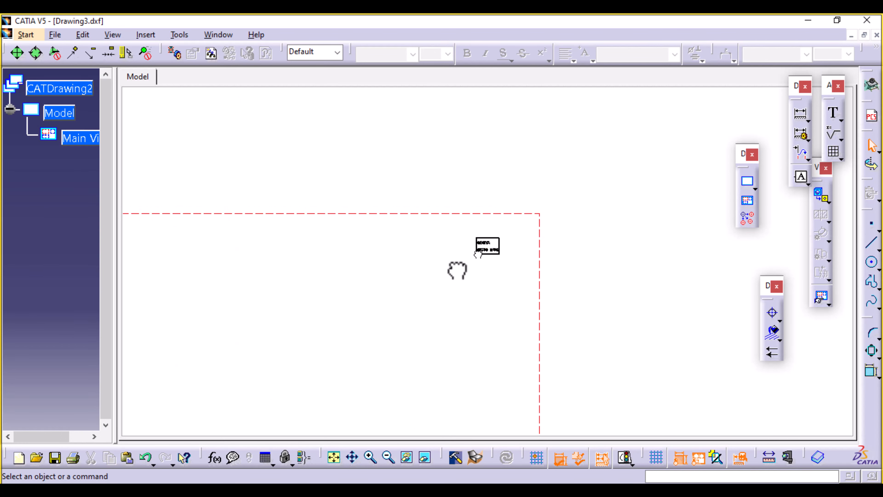
{"action": "left_click_drag", "start_coordinate": [492, 244], "coordinate": [258, 336]}
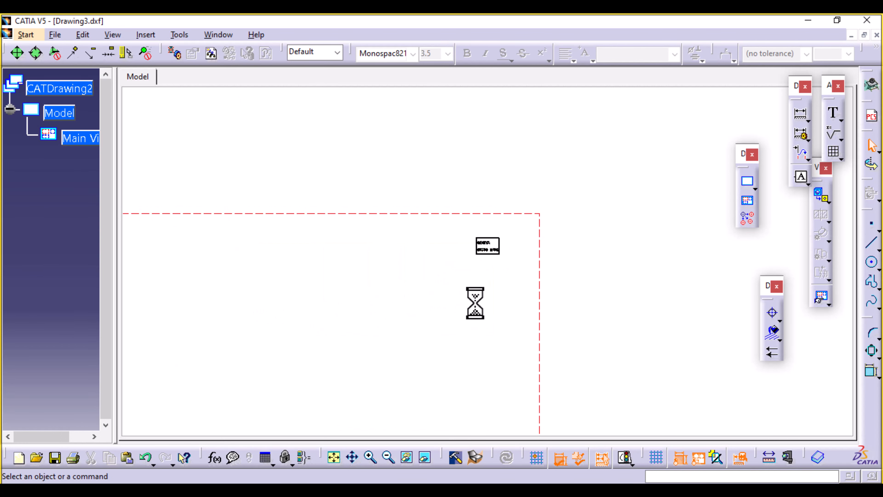
{"action": "mouse_move", "coordinate": [474, 302]}
{"action": "middle_mouse_down", "text": "ctrl"}
{"action": "mouse_move", "coordinate": [509, 101]}
{"action": "mouse_move", "coordinate": [531, 163]}
{"action": "mouse_move", "coordinate": [326, 232]}
{"action": "middle_mouse_up", "text": "ctrl"}
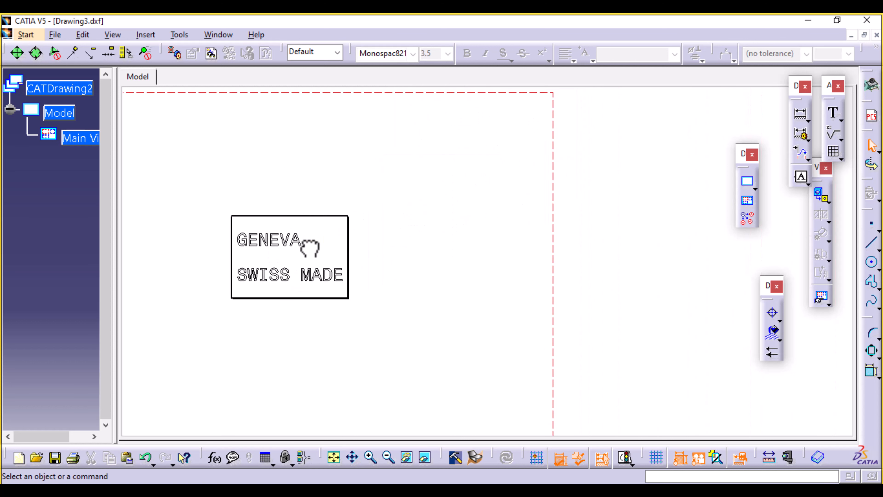
{"action": "left_click_drag", "start_coordinate": [337, 310], "coordinate": [382, 323]}
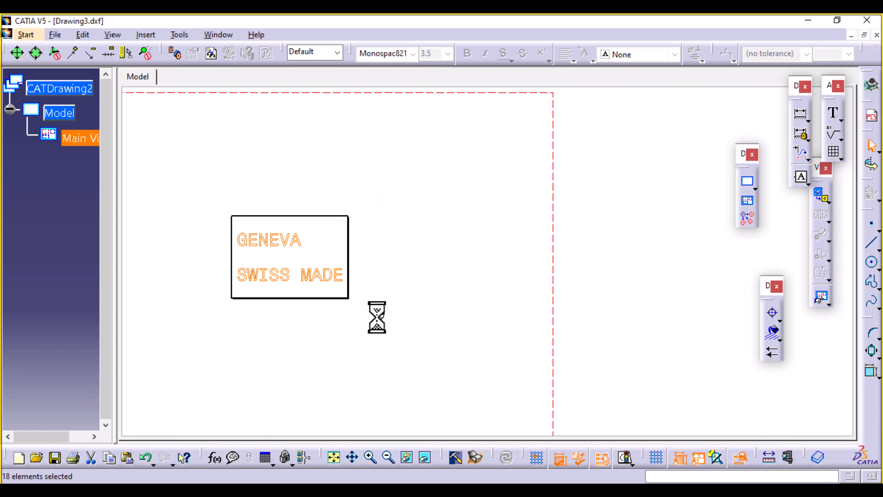
{"action": "left_click_drag", "start_coordinate": [316, 277], "coordinate": [167, 378]}
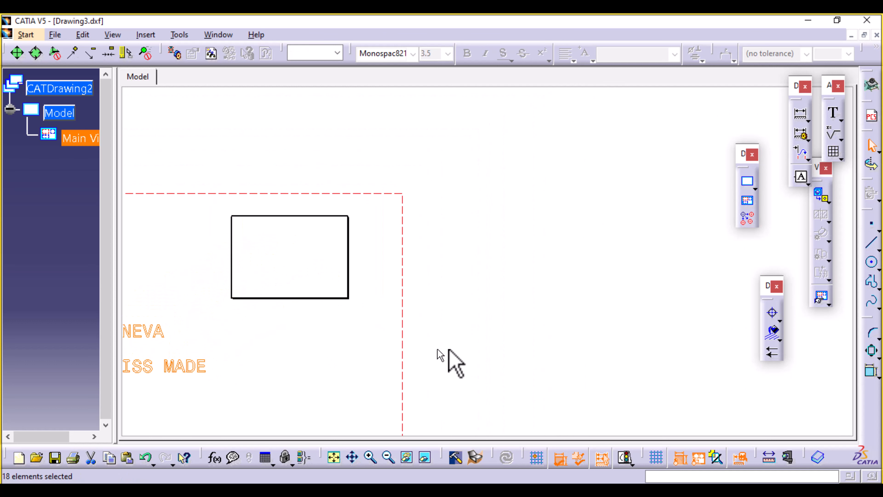
{"action": "middle_click_drag", "start_coordinate": [467, 334], "coordinate": [830, 142]}
{"action": "middle_click_drag", "start_coordinate": [549, 214], "coordinate": [525, 346], "text": "ctrl"}
{"action": "middle_click_drag", "start_coordinate": [423, 280], "coordinate": [427, 365], "text": "ctrl"}
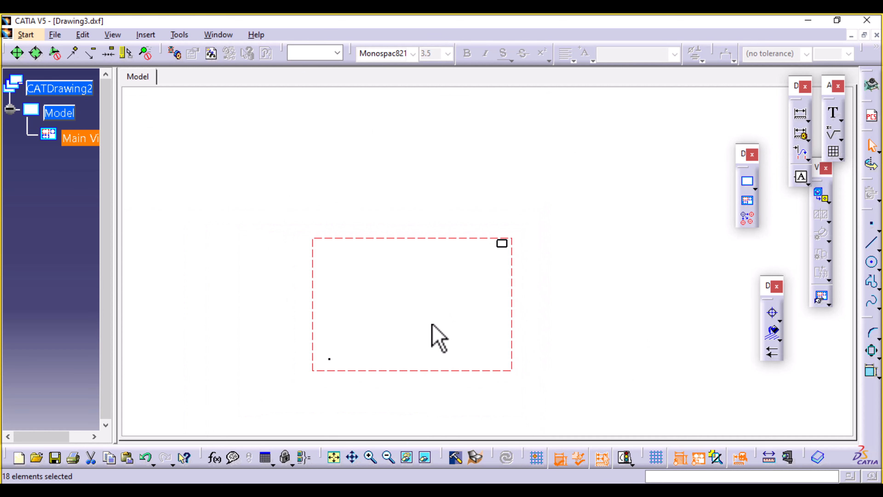
{"action": "mouse_move", "coordinate": [448, 306]}
{"action": "middle_mouse_down", "text": "ctrl"}
{"action": "mouse_move", "coordinate": [481, 197]}
{"action": "mouse_move", "coordinate": [539, 107]}
{"action": "middle_mouse_up", "text": "ctrl"}
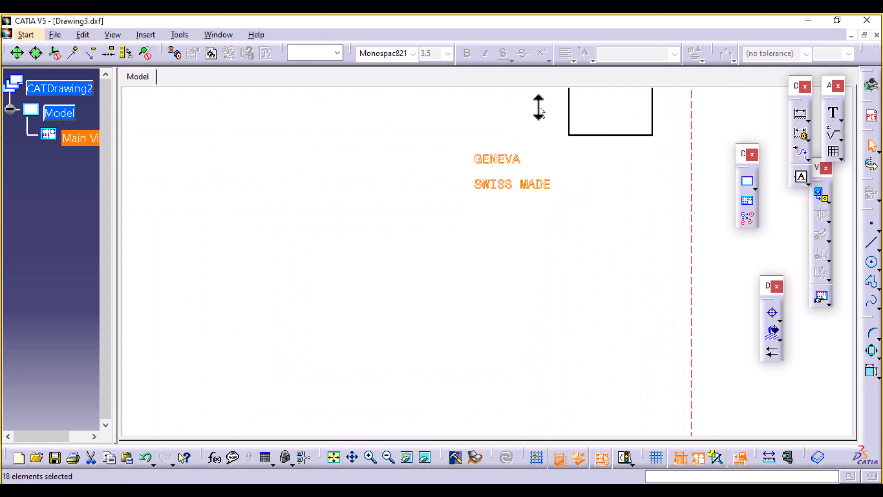
Step: Reselect all the GENEVA and SWISS MADE outlines and copy them
{"action": "left_click", "coordinate": [446, 131]}
{"action": "left_click_drag", "start_coordinate": [469, 142], "coordinate": [561, 231]}
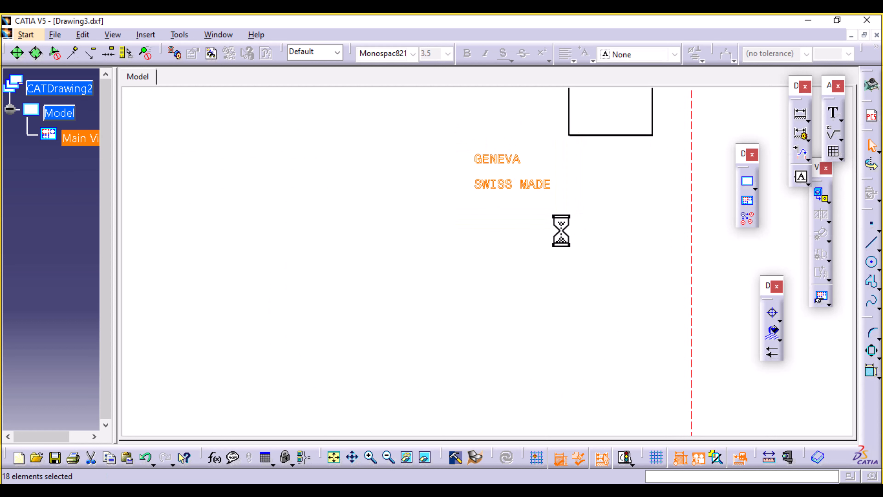
{"action": "right_click", "coordinate": [503, 180]}
{"action": "left_click", "coordinate": [532, 209]}
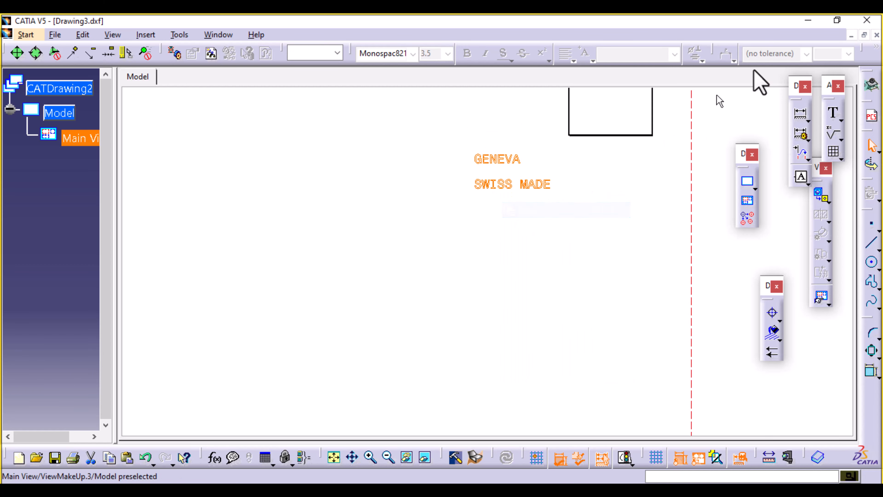
Step: Minimize the drawing window and bring the CLASP BLADE 1 part window back to full size
{"action": "left_click", "coordinate": [851, 36]}
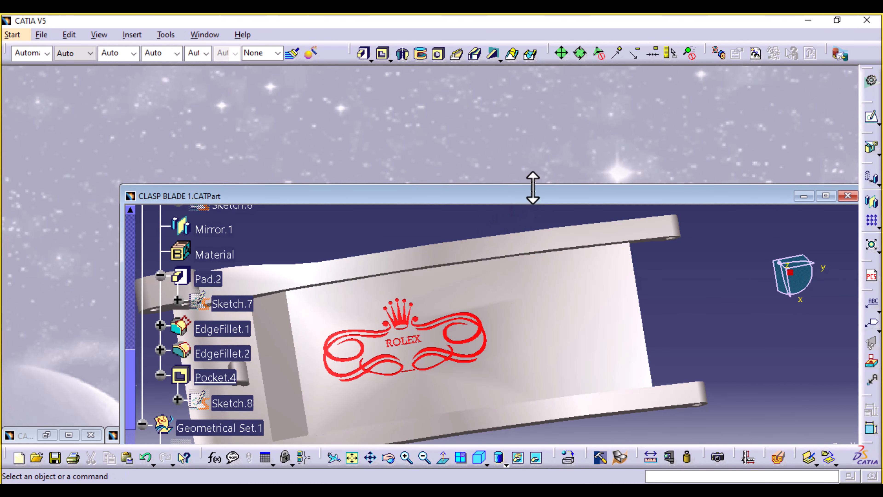
{"action": "left_click_drag", "start_coordinate": [540, 197], "coordinate": [426, 76]}
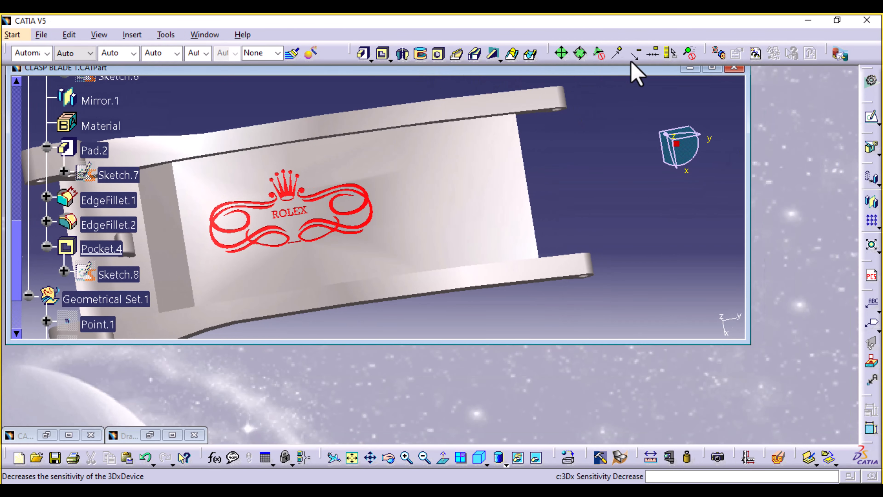
{"action": "left_click", "coordinate": [710, 68]}
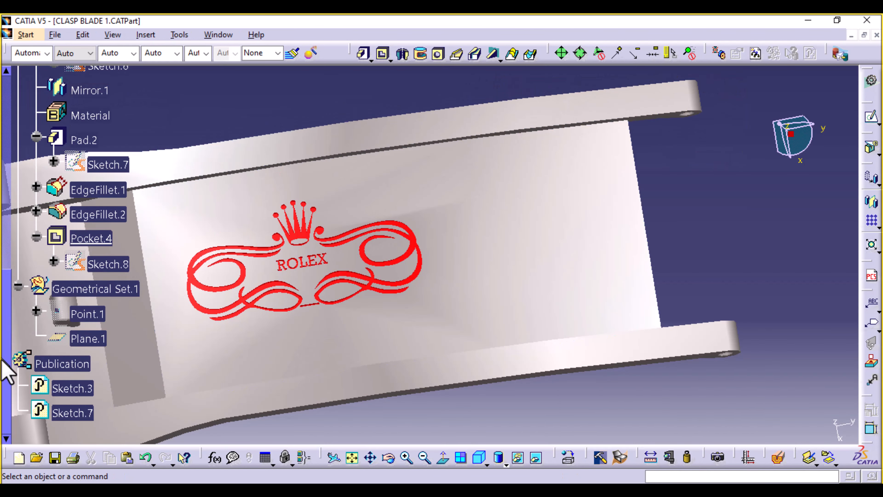
Step: Show the hidden Plane.1 and start a new sketch on it
{"action": "right_click", "coordinate": [87, 336]}
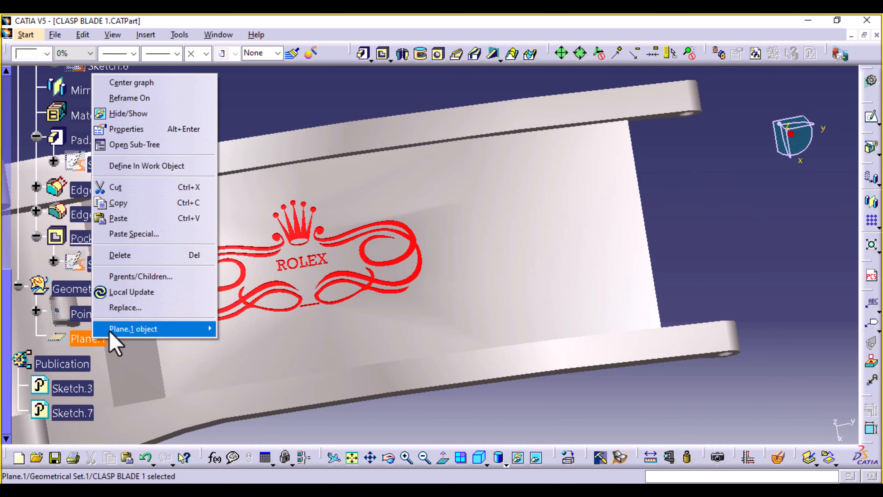
{"action": "mouse_move", "coordinate": [112, 331]}
{"action": "left_click", "coordinate": [89, 344]}
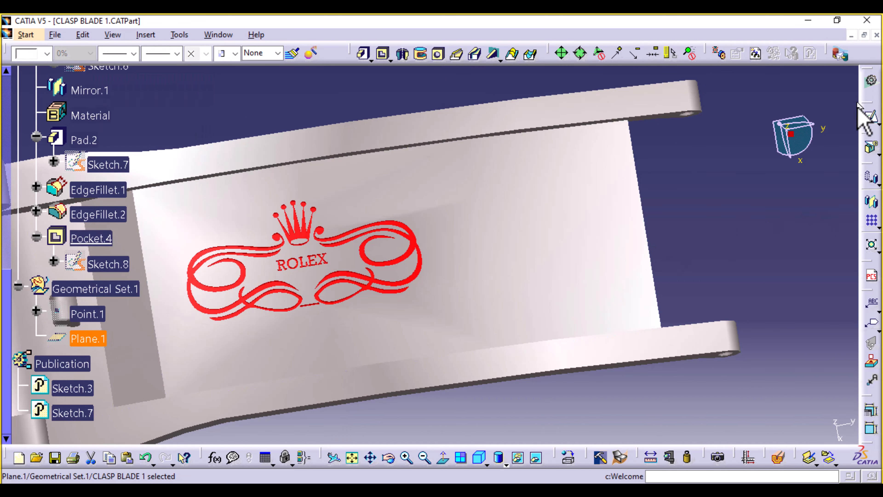
{"action": "left_click", "coordinate": [870, 117]}
{"action": "right_click", "coordinate": [93, 338]}
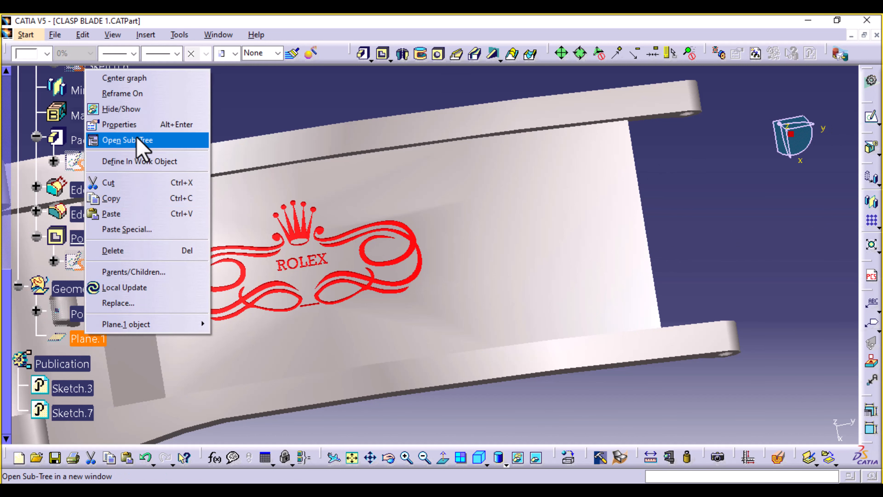
{"action": "left_click", "coordinate": [121, 109]}
{"action": "left_click", "coordinate": [85, 338]}
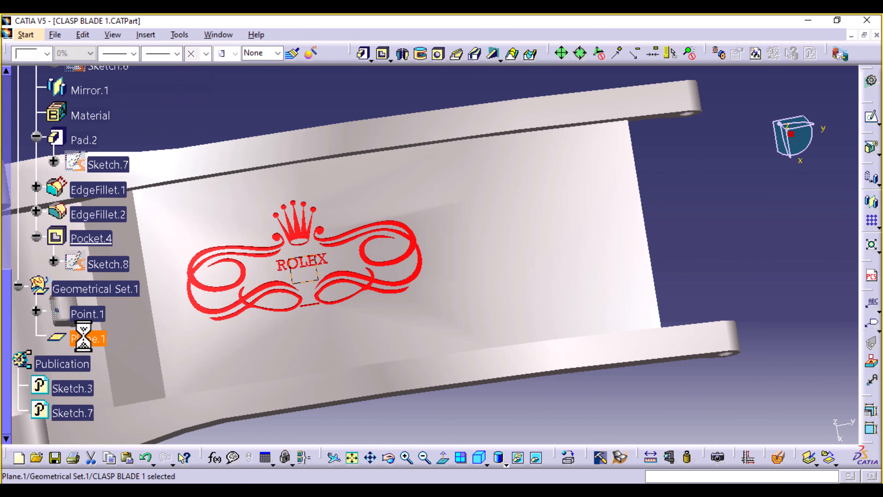
{"action": "left_click", "coordinate": [870, 116]}
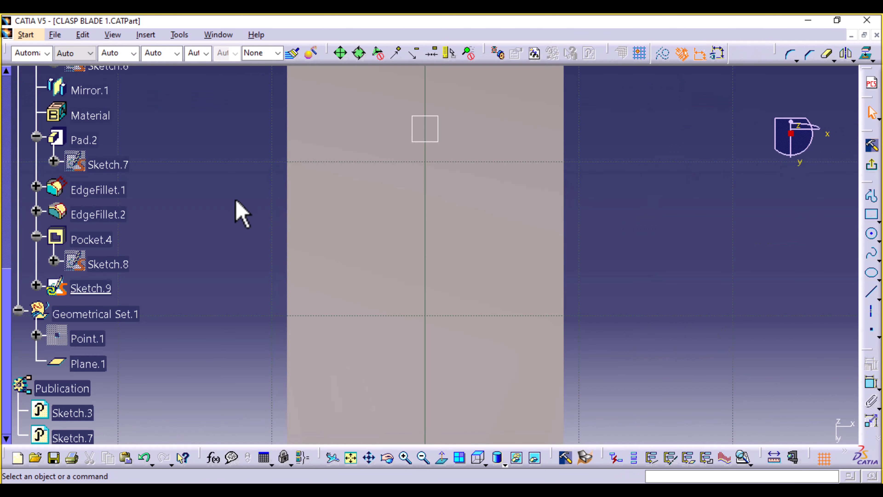
Step: Paste the copied GENEVA and SWISS MADE outlines into the new sketch
{"action": "middle_click_drag", "start_coordinate": [622, 188], "coordinate": [591, 300]}
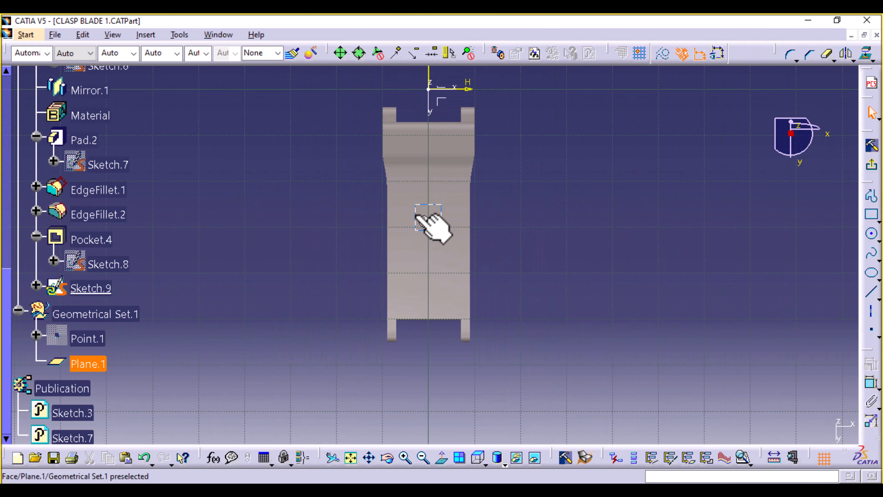
{"action": "right_click", "coordinate": [441, 228]}
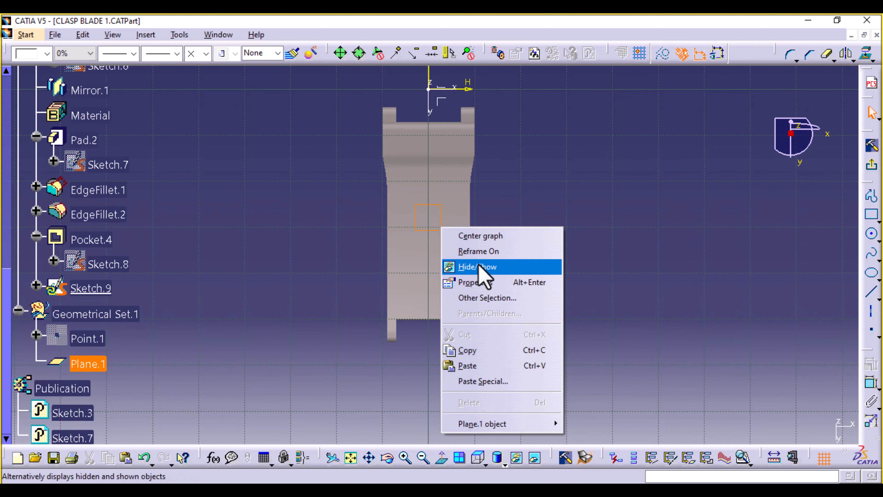
{"action": "left_click", "coordinate": [477, 365]}
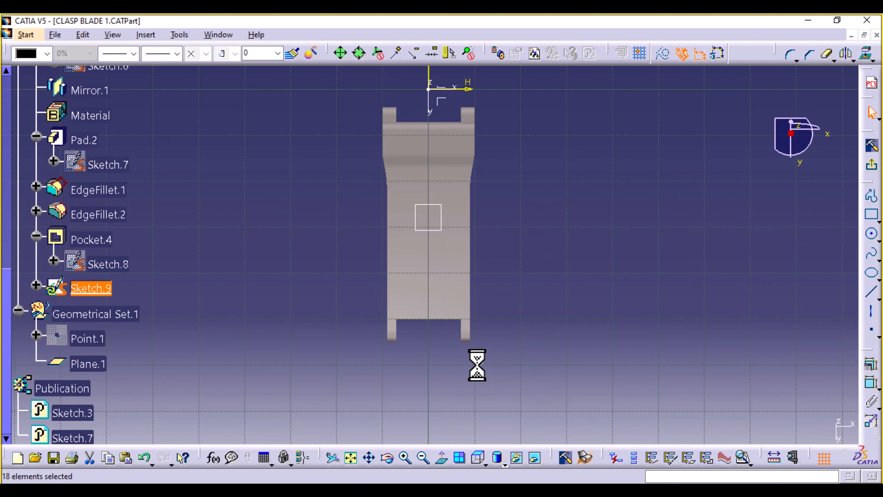
Step: Locate the pasted lettering far from the clasp blade and move it closer to the sketch origin
{"action": "left_click", "coordinate": [350, 461]}
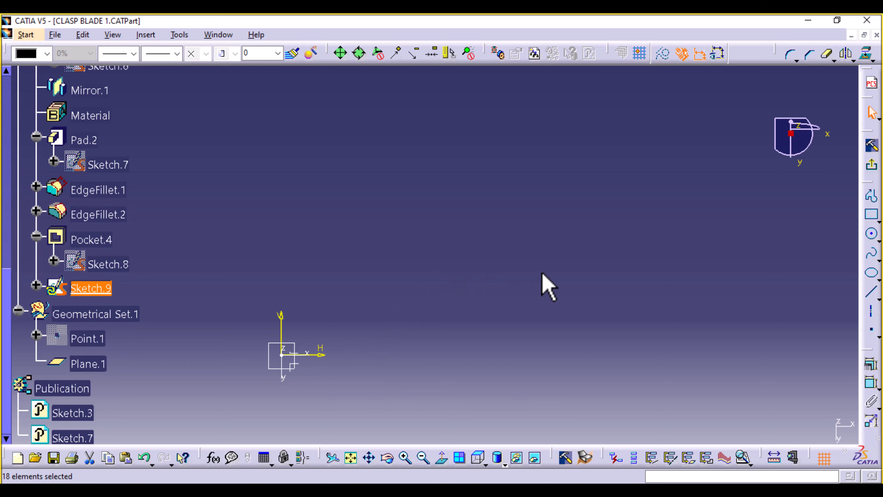
{"action": "mouse_move", "coordinate": [548, 287]}
{"action": "middle_mouse_down"}
{"action": "mouse_move", "coordinate": [522, 283]}
{"action": "mouse_move", "coordinate": [558, 182]}
{"action": "mouse_move", "coordinate": [650, 20]}
{"action": "mouse_move", "coordinate": [528, 331]}
{"action": "mouse_move", "coordinate": [558, 215]}
{"action": "middle_mouse_up"}
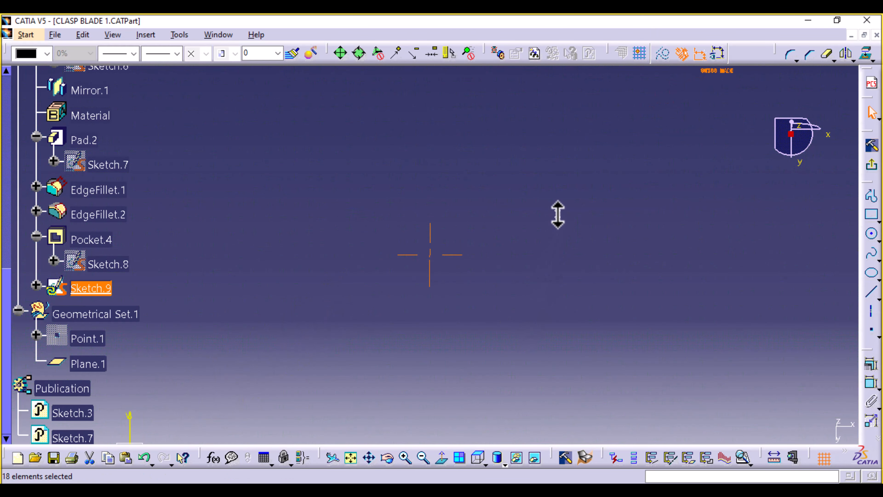
{"action": "middle_click_drag", "start_coordinate": [673, 154], "coordinate": [438, 361]}
{"action": "mouse_move", "coordinate": [520, 335]}
{"action": "middle_mouse_down"}
{"action": "mouse_move", "coordinate": [545, 222]}
{"action": "mouse_move", "coordinate": [546, 270]}
{"action": "mouse_move", "coordinate": [488, 431]}
{"action": "middle_mouse_up"}
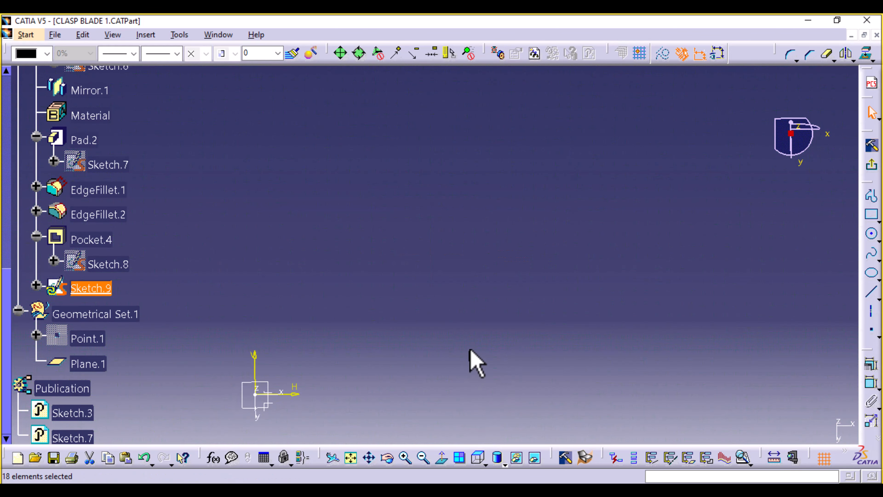
{"action": "middle_click_drag", "start_coordinate": [475, 361], "coordinate": [532, 152]}
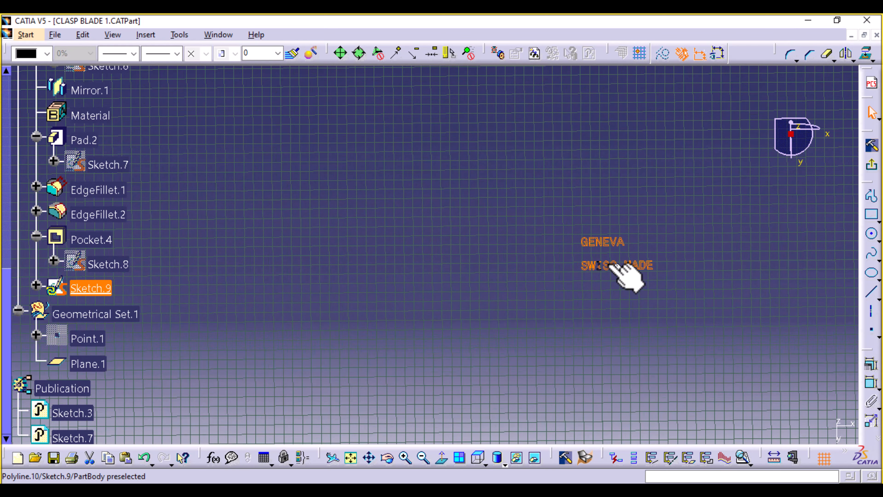
{"action": "middle_click_drag", "start_coordinate": [611, 265], "coordinate": [232, 400]}
{"action": "middle_click_drag", "start_coordinate": [365, 420], "coordinate": [744, 122]}
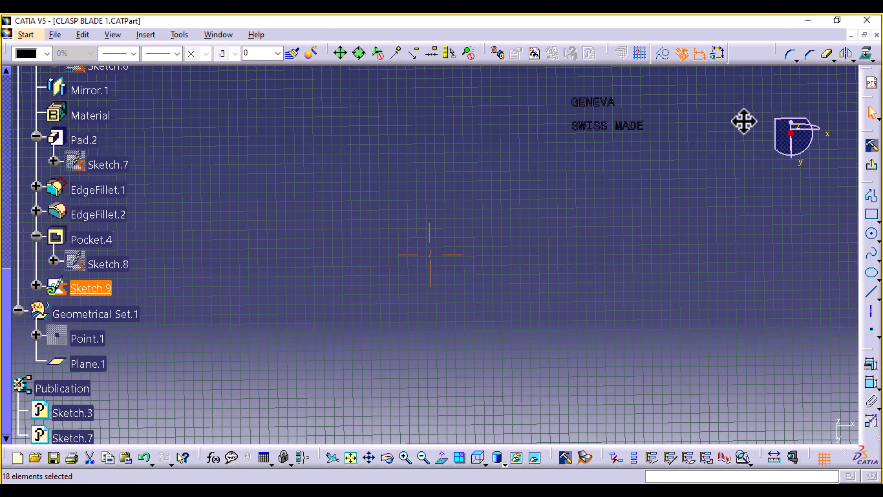
Step: Reselect the whole lettering and move it to just above and to the right of the sketch origin
{"action": "left_click_drag", "start_coordinate": [557, 84], "coordinate": [680, 129]}
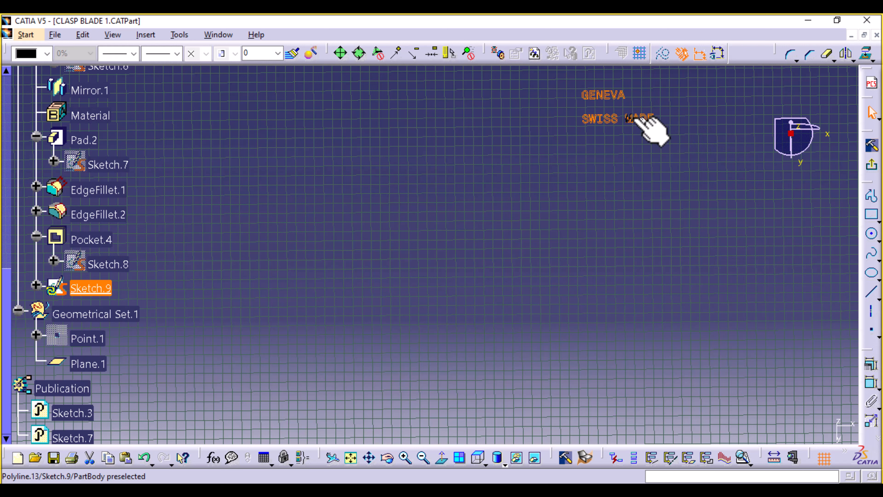
{"action": "left_click_drag", "start_coordinate": [637, 120], "coordinate": [293, 351]}
{"action": "mouse_move", "coordinate": [472, 296]}
{"action": "middle_mouse_down"}
{"action": "mouse_move", "coordinate": [479, 273]}
{"action": "mouse_move", "coordinate": [473, 407]}
{"action": "mouse_move", "coordinate": [472, 370]}
{"action": "middle_mouse_up"}
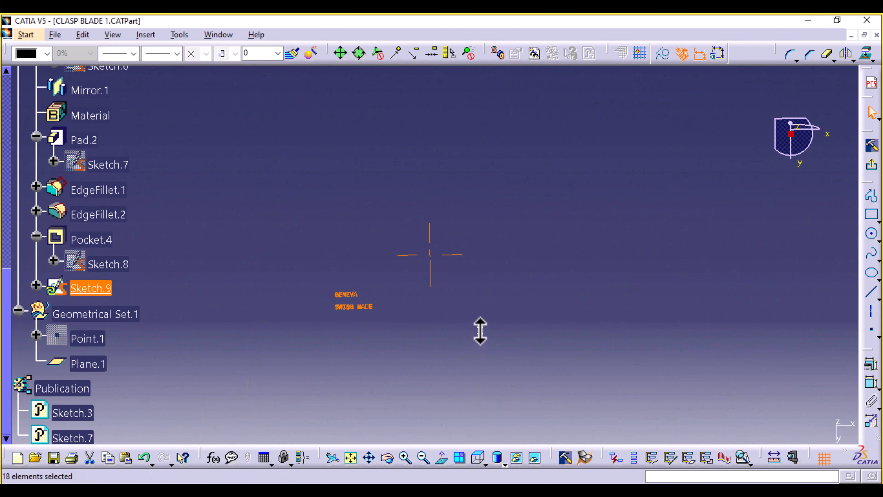
{"action": "middle_click_drag", "start_coordinate": [552, 259], "coordinate": [651, 146]}
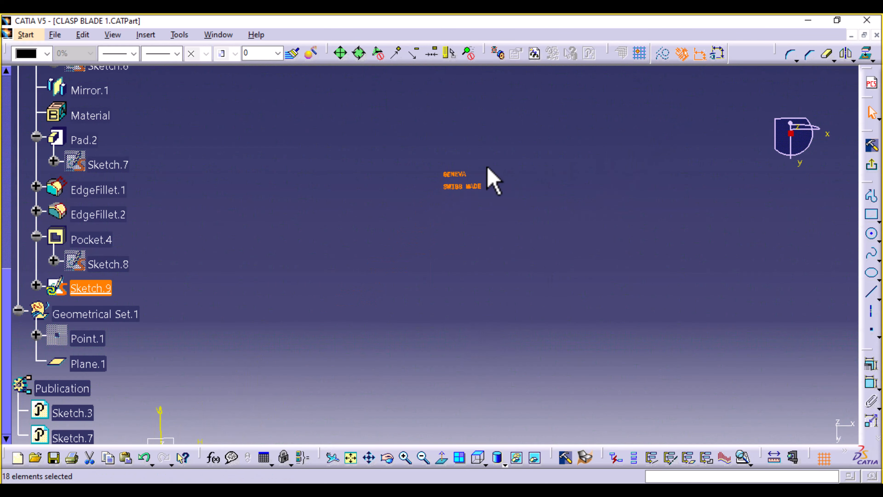
{"action": "mouse_move", "coordinate": [471, 188]}
{"action": "left_mouse_down"}
{"action": "mouse_move", "coordinate": [260, 421]}
{"action": "mouse_move", "coordinate": [219, 422]}
{"action": "left_mouse_up"}
{"action": "middle_click_drag", "start_coordinate": [305, 430], "coordinate": [506, 219]}
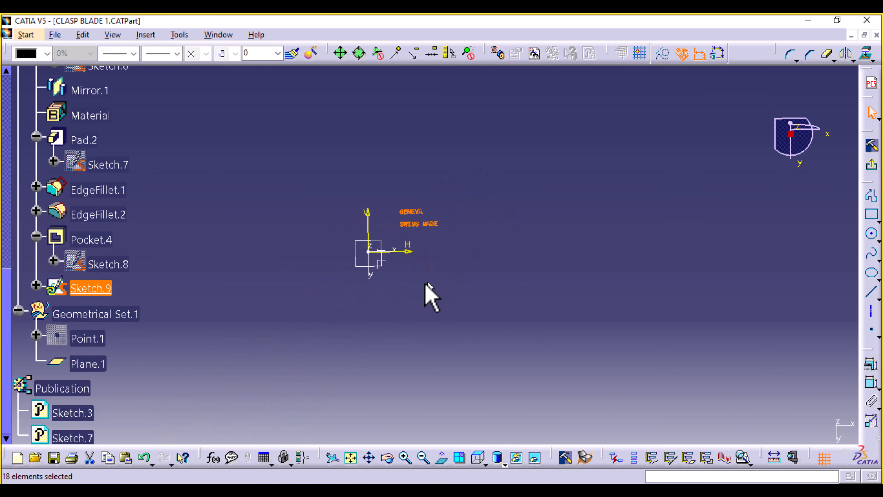
Step: Place the lettering around the sketch origin, with GENEVA above and SWISS MADE below the horizontal axis
{"action": "middle_click_drag", "start_coordinate": [412, 303], "coordinate": [429, 237]}
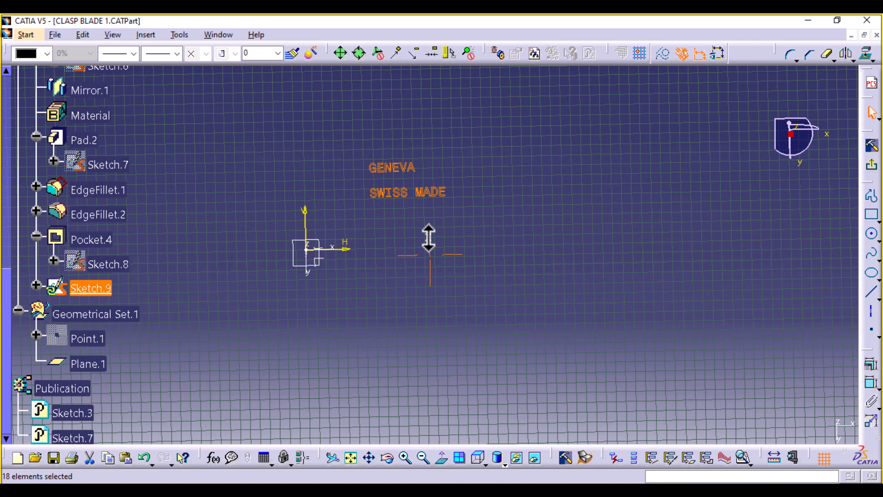
{"action": "left_click_drag", "start_coordinate": [438, 200], "coordinate": [329, 263]}
{"action": "middle_click_drag", "start_coordinate": [310, 375], "coordinate": [361, 232]}
{"action": "middle_click_drag", "start_coordinate": [249, 272], "coordinate": [792, 274]}
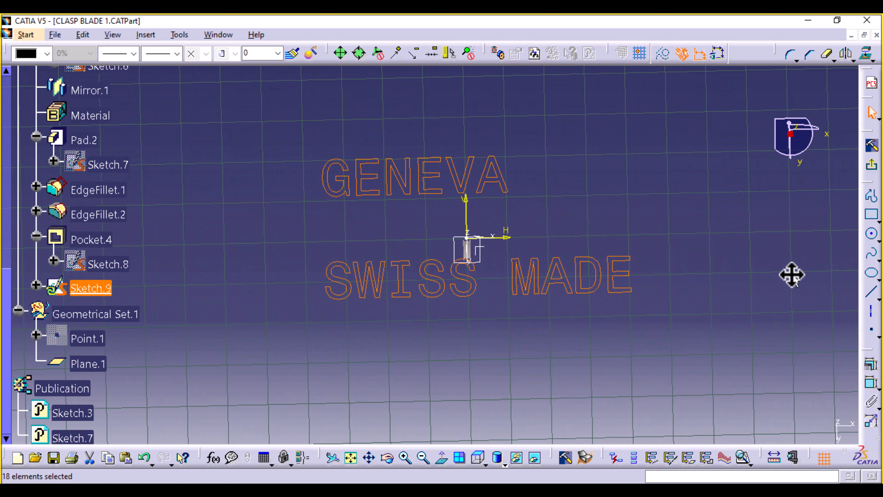
Step: Scale the GENEVA and SWISS MADE lettering by 0.1 about a point on the clasp blade, without duplication
{"action": "left_click", "coordinate": [852, 59]}
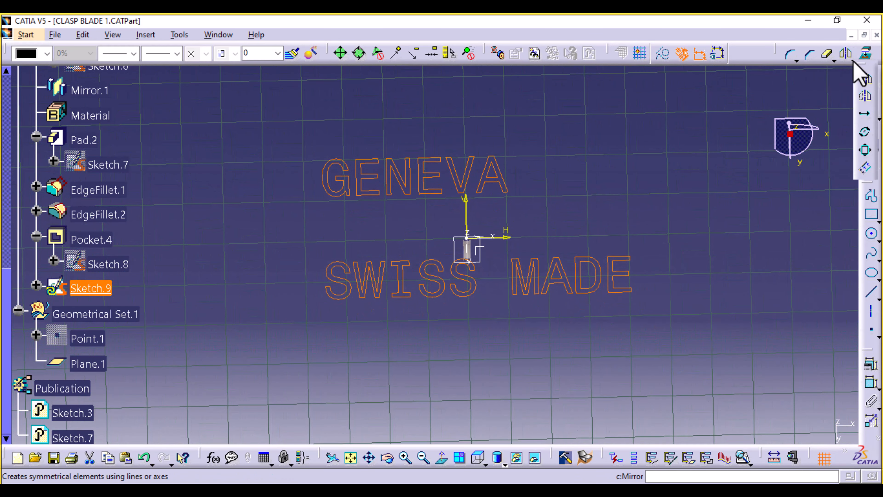
{"action": "left_click", "coordinate": [866, 151]}
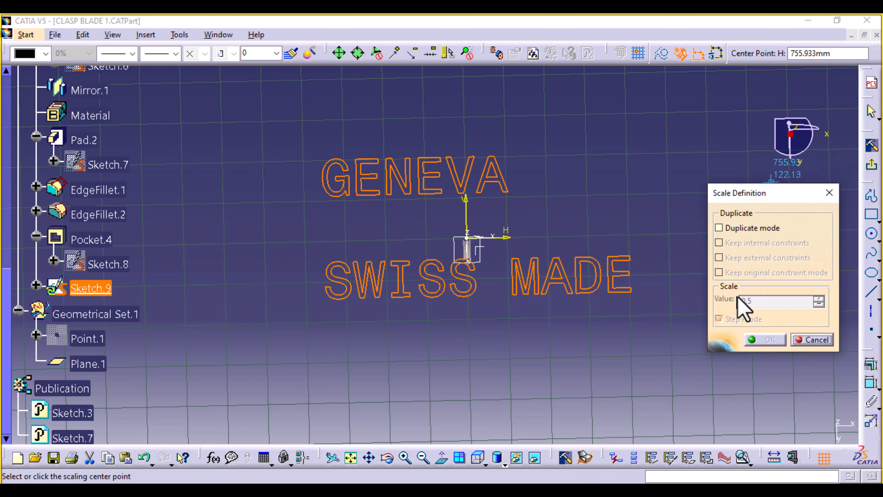
{"action": "left_click", "coordinate": [467, 251]}
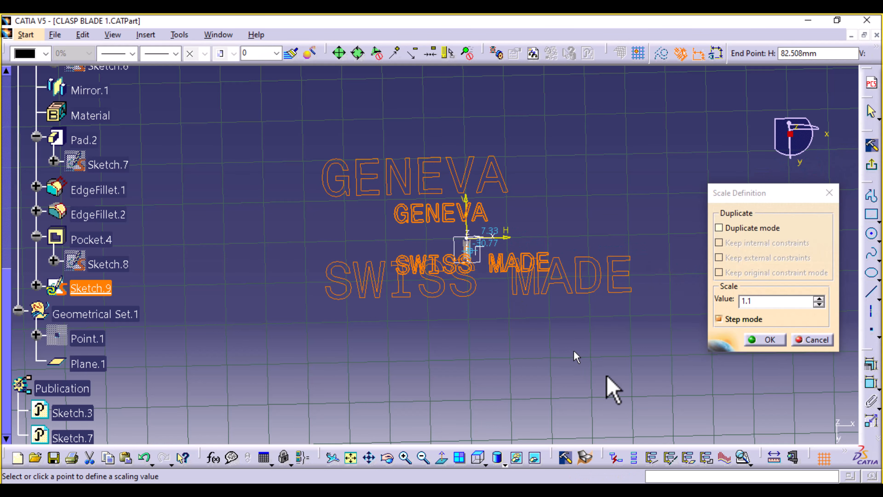
{"action": "double_click", "coordinate": [748, 302]}
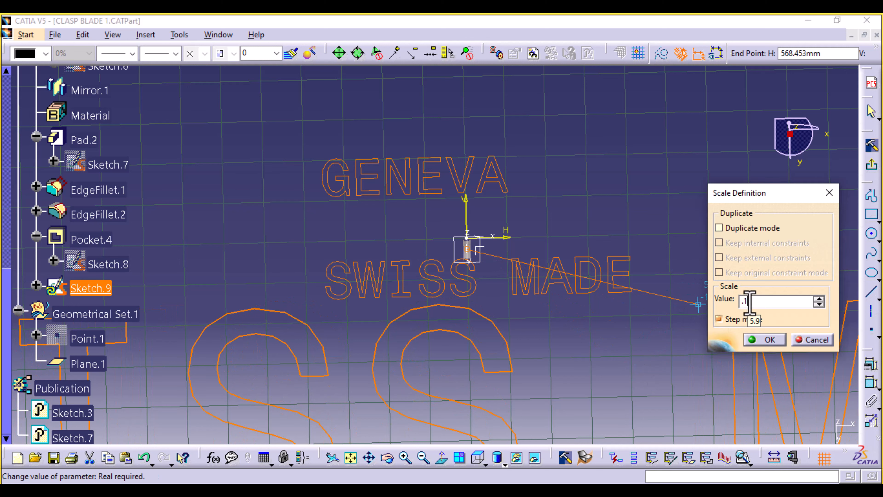
{"action": "type", "text": ".1"}
{"action": "left_click", "coordinate": [767, 339]}
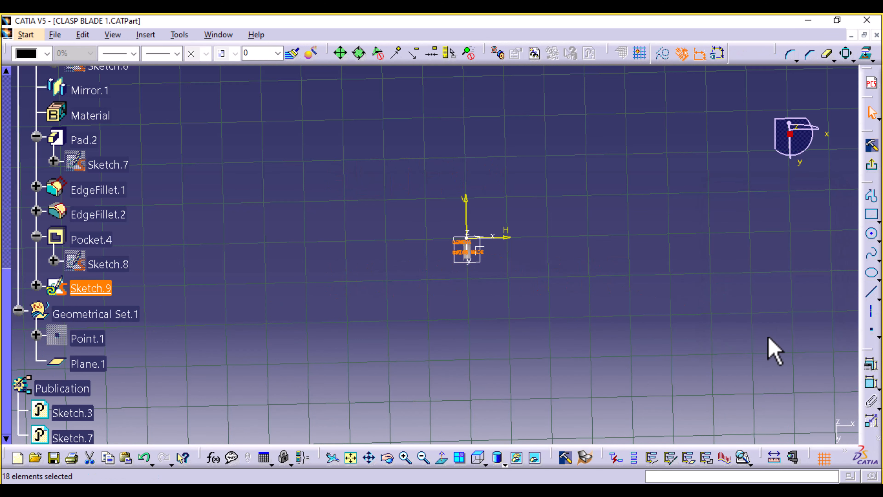
Step: Scale the lettering by a further 0.1 about a point beyond the central square, and turn the view to the emblem side of the blade
{"action": "middle_click_drag", "start_coordinate": [535, 336], "coordinate": [330, 370]}
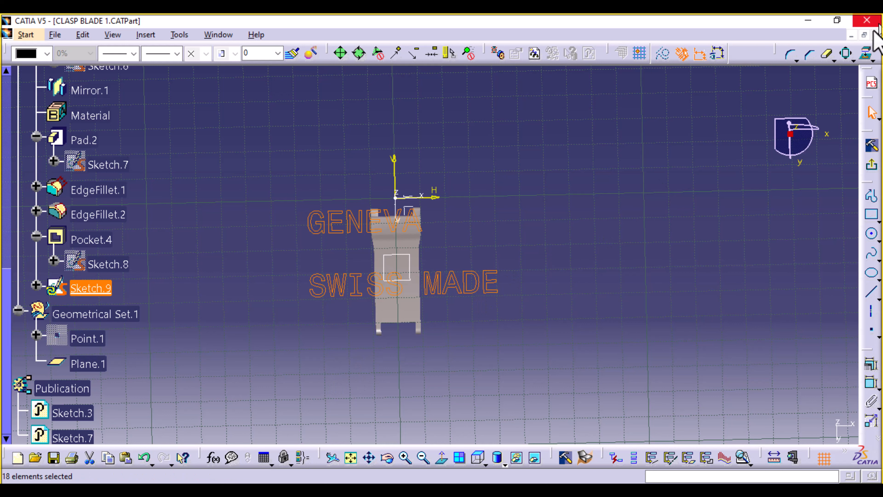
{"action": "left_click", "coordinate": [865, 54]}
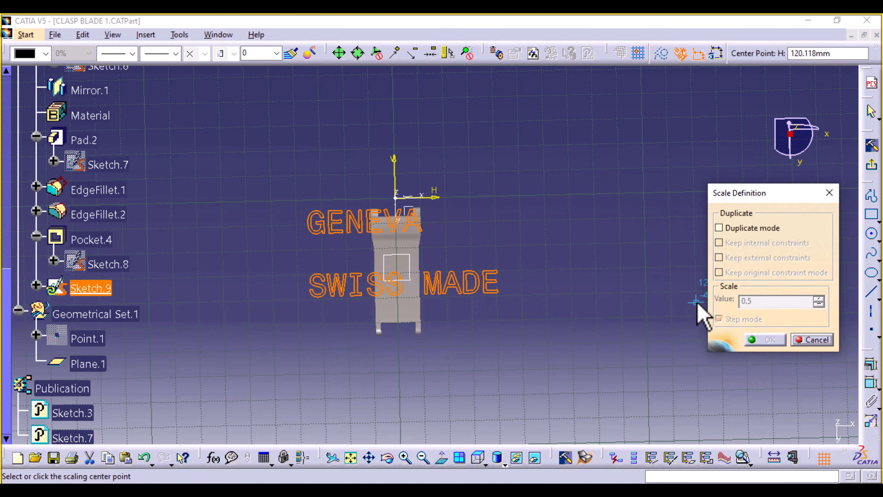
{"action": "left_click", "coordinate": [402, 298]}
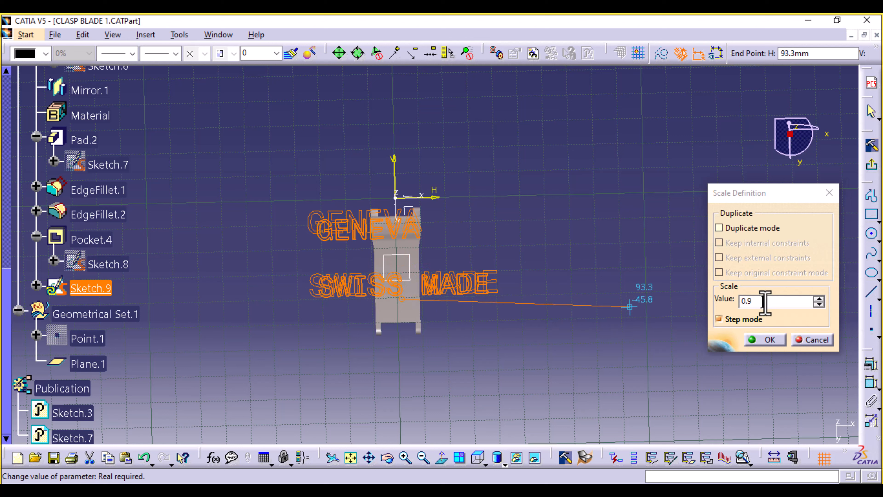
{"action": "double_click", "coordinate": [765, 301]}
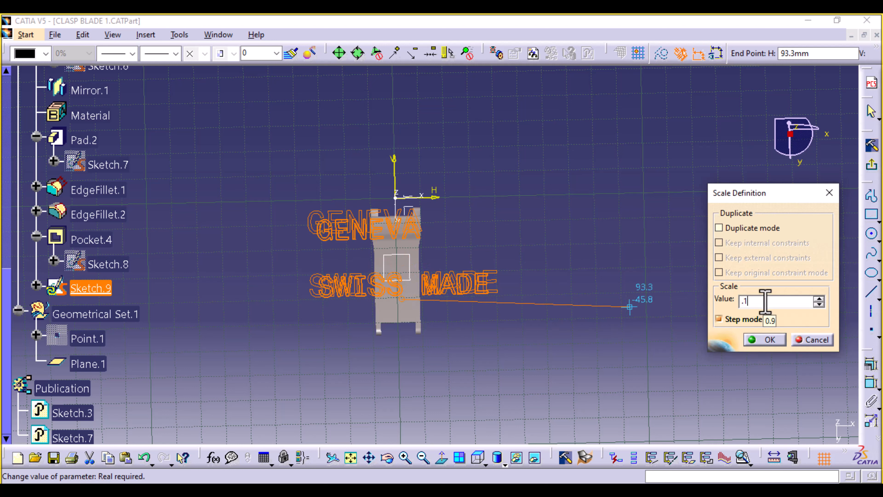
{"action": "left_click", "coordinate": [763, 340]}
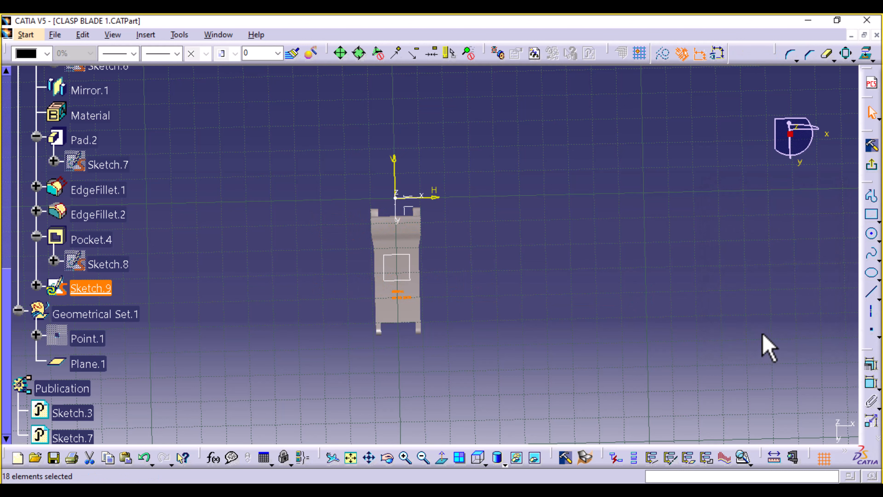
{"action": "left_click", "coordinate": [478, 459]}
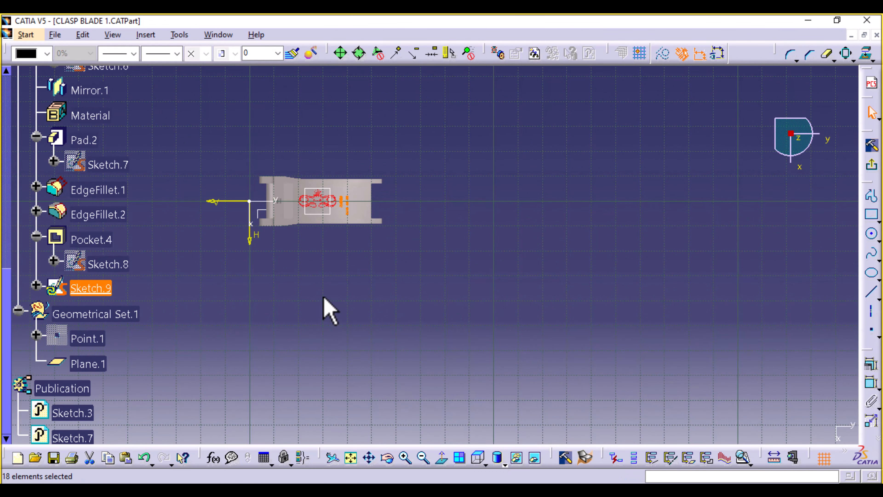
{"action": "middle_click_drag", "start_coordinate": [323, 297], "coordinate": [324, 219], "text": "ctrl"}
{"action": "middle_click_drag", "start_coordinate": [270, 247], "coordinate": [511, 270]}
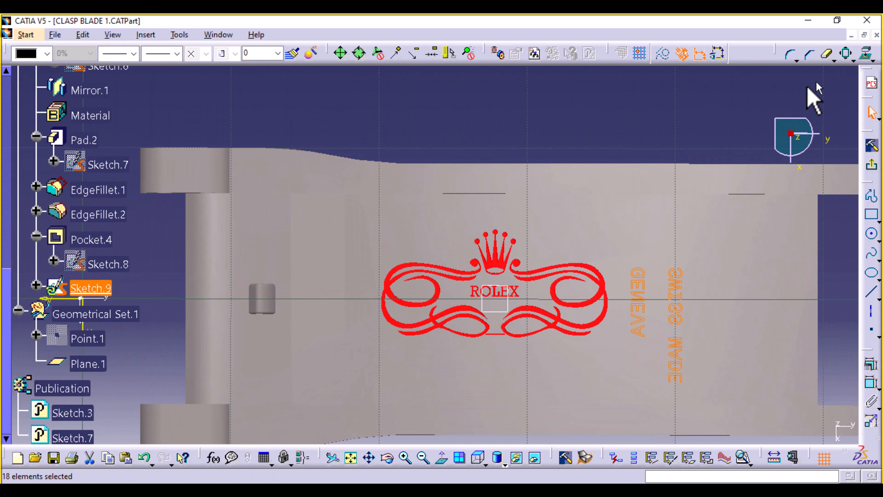
{"action": "middle_click_drag", "start_coordinate": [709, 120], "coordinate": [575, 76]}
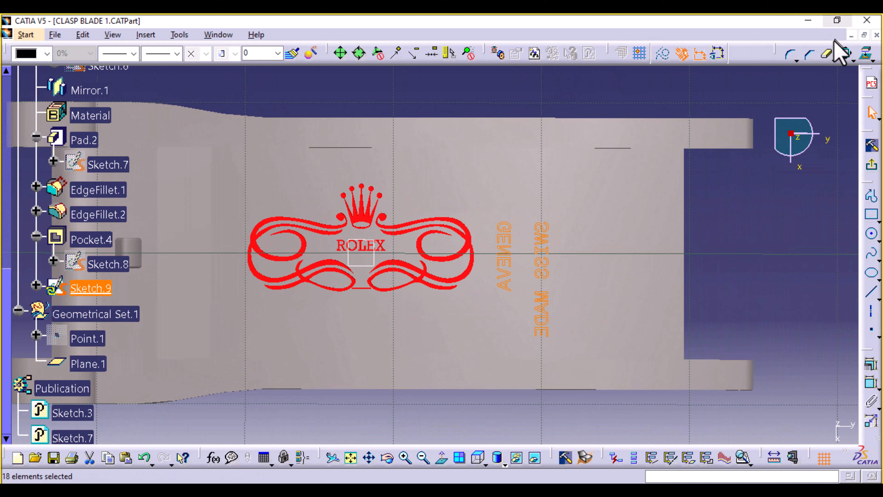
{"action": "left_click", "coordinate": [853, 61]}
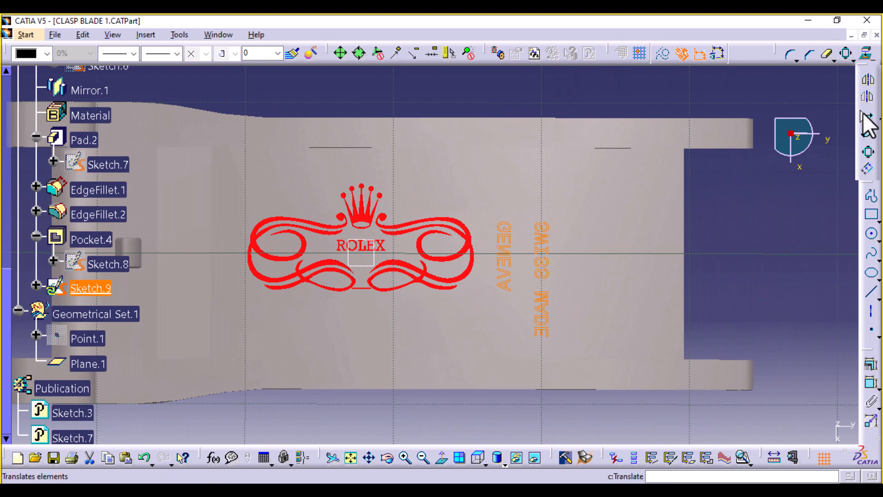
{"action": "left_click", "coordinate": [868, 133]}
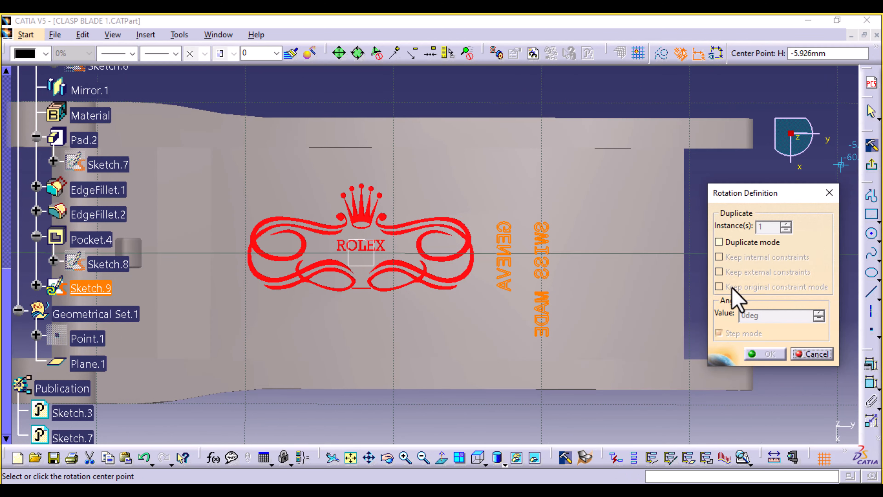
{"action": "left_click", "coordinate": [528, 273]}
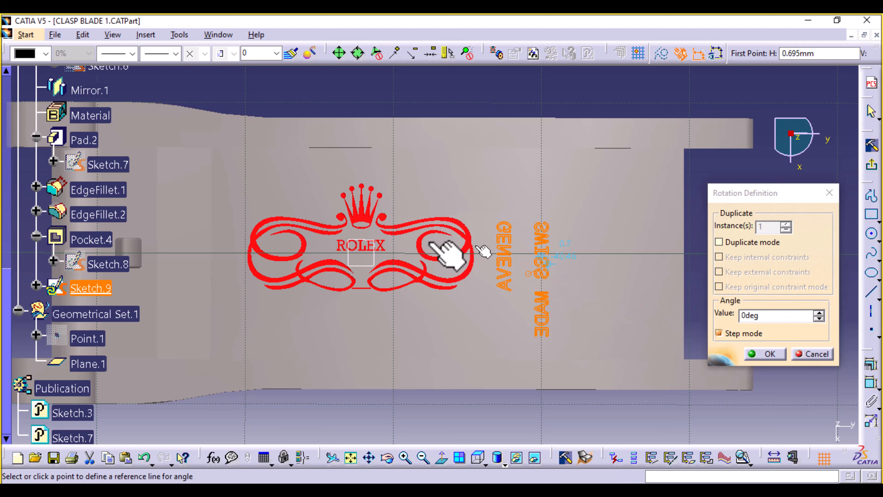
{"action": "left_click", "coordinate": [683, 287]}
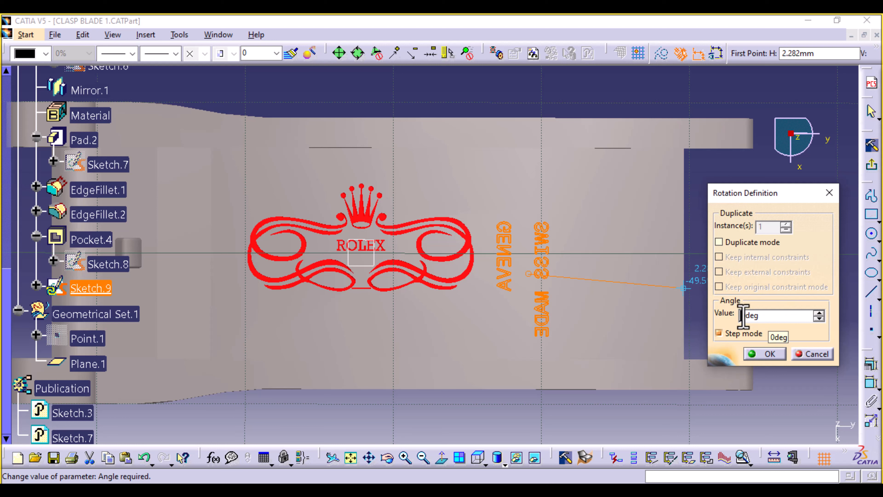
{"action": "left_click", "coordinate": [829, 196]}
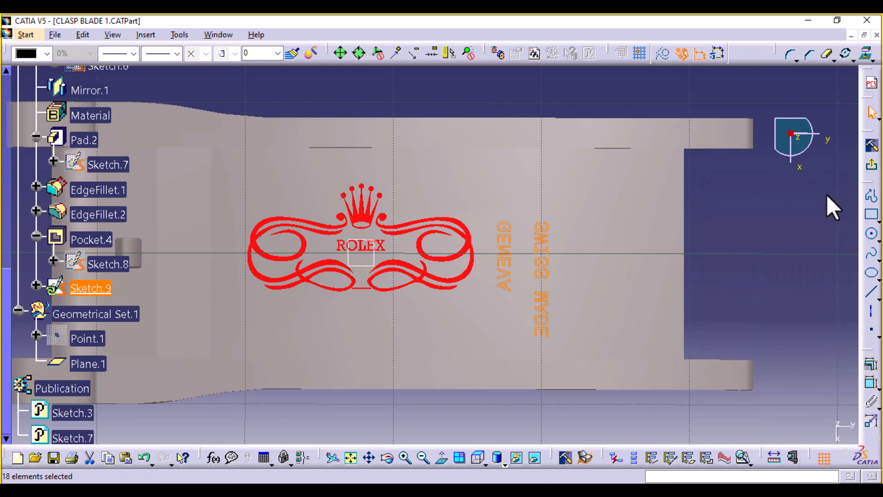
Step: Draw a straight axis across the full width of the blade, between the SWISS MADE text and the open blade end
{"action": "left_click", "coordinate": [872, 315]}
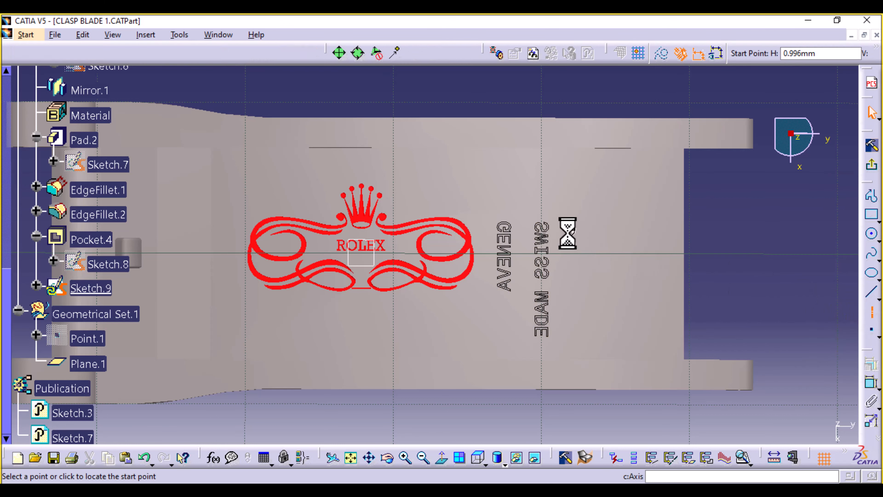
{"action": "left_click", "coordinate": [585, 86]}
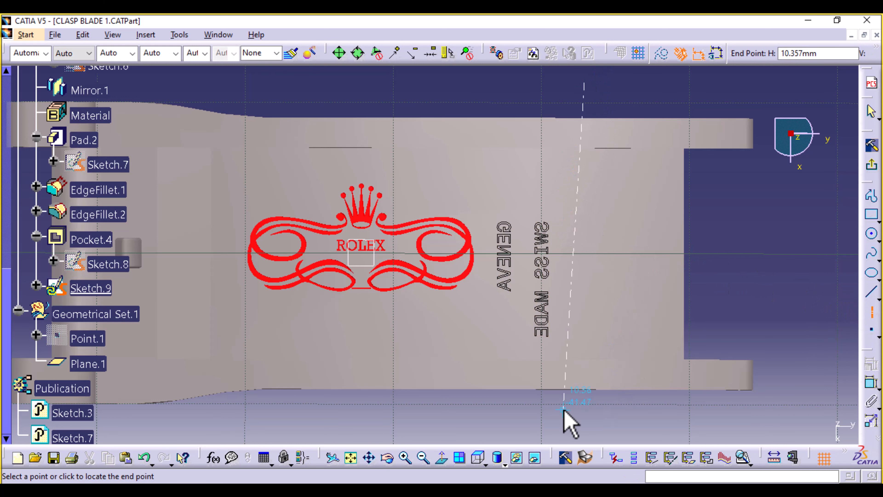
{"action": "left_click", "coordinate": [584, 426]}
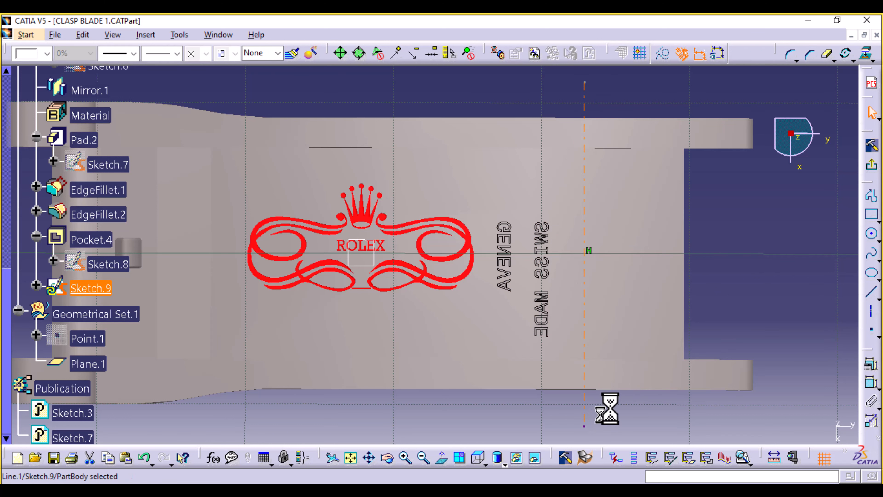
Step: Flip the whole lettering across the drawn axis with Symmetry, without keeping the original
{"action": "left_click", "coordinate": [855, 59]}
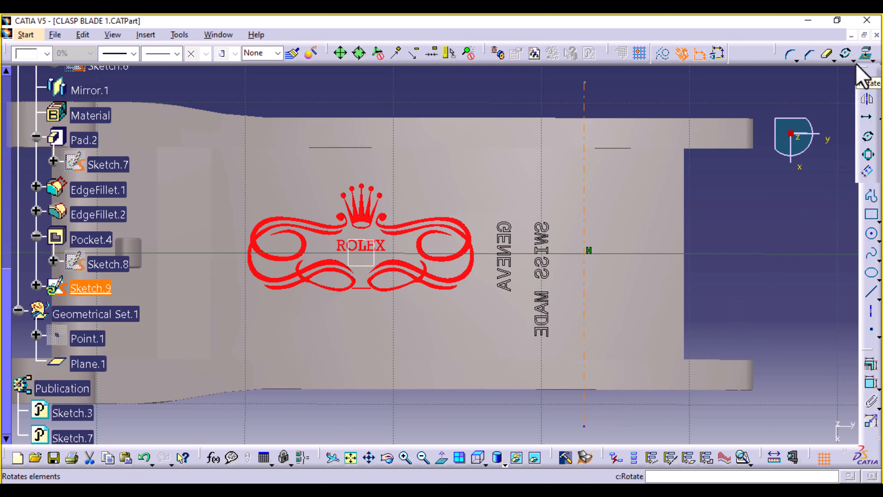
{"action": "left_click", "coordinate": [867, 101]}
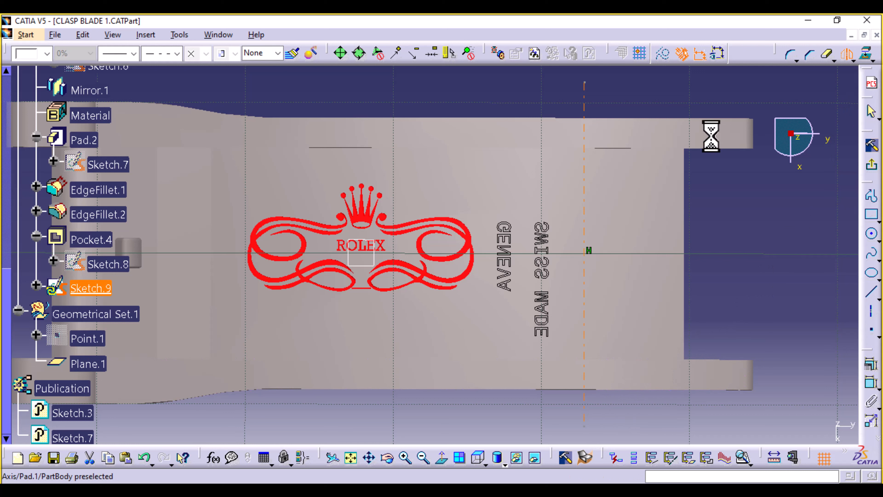
{"action": "middle_click_drag", "start_coordinate": [779, 220], "coordinate": [764, 281]}
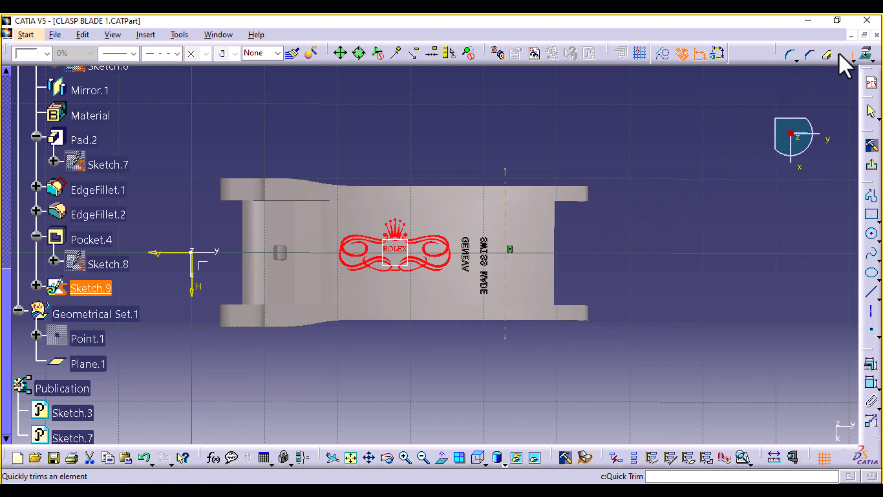
{"action": "left_click", "coordinate": [847, 55]}
{"action": "left_click_drag", "start_coordinate": [430, 135], "coordinate": [499, 280]}
{"action": "left_click", "coordinate": [485, 364]}
{"action": "middle_click_drag", "start_coordinate": [485, 365], "coordinate": [481, 309]}
{"action": "left_click_drag", "start_coordinate": [491, 155], "coordinate": [529, 336]}
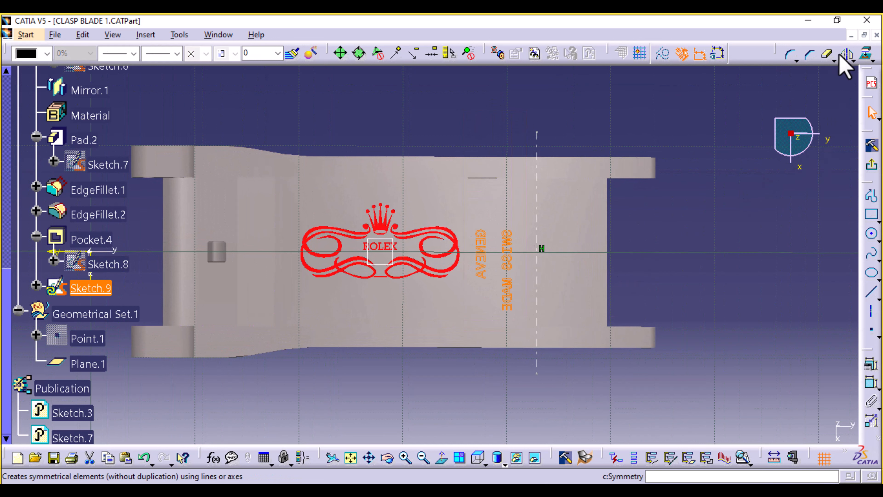
{"action": "left_click", "coordinate": [847, 54]}
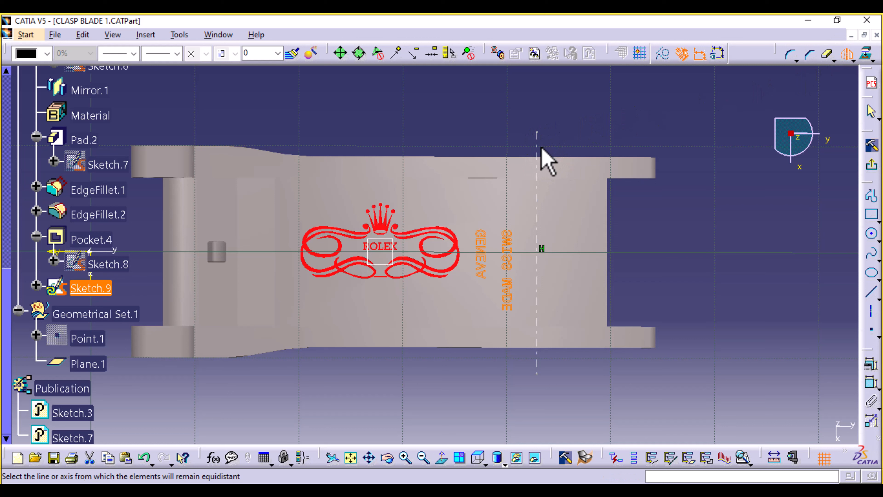
{"action": "left_click", "coordinate": [537, 149]}
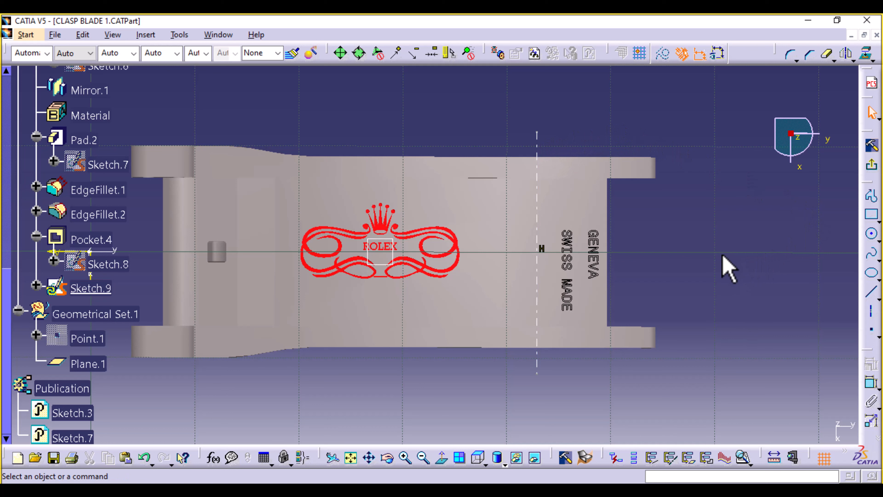
{"action": "left_click", "coordinate": [853, 61]}
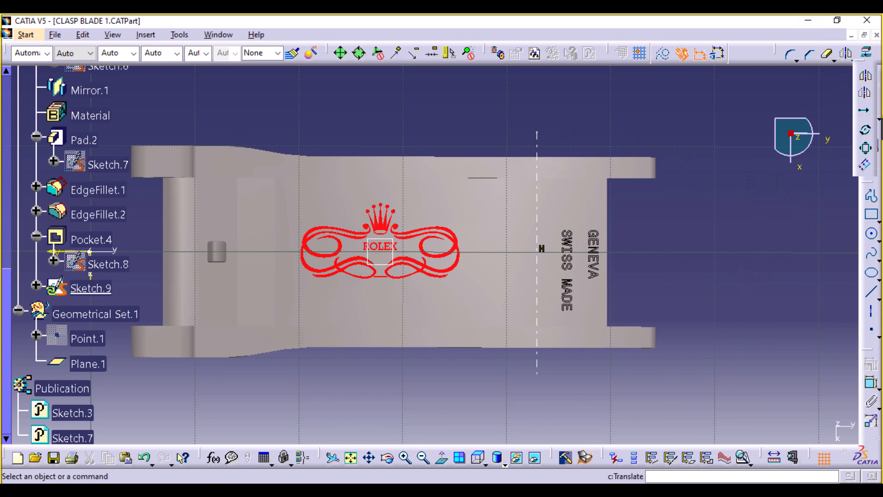
{"action": "left_click", "coordinate": [866, 131]}
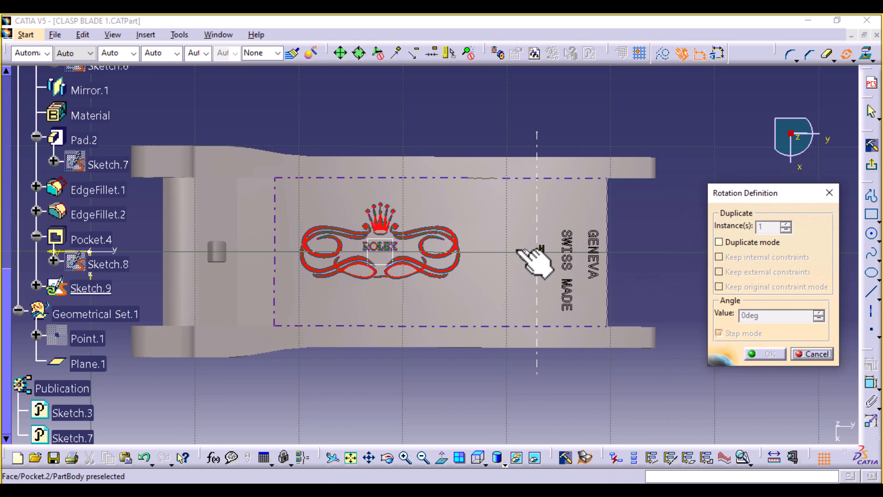
{"action": "left_click", "coordinate": [528, 255]}
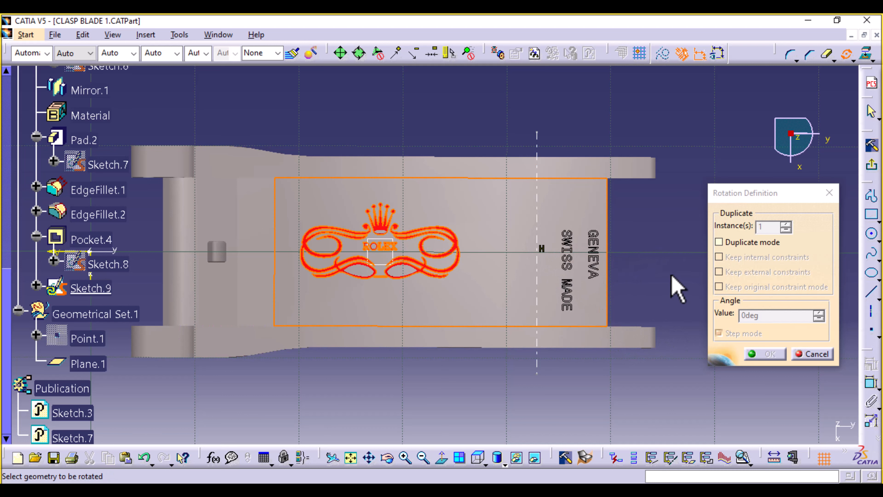
{"action": "left_click_drag", "start_coordinate": [553, 114], "coordinate": [618, 331]}
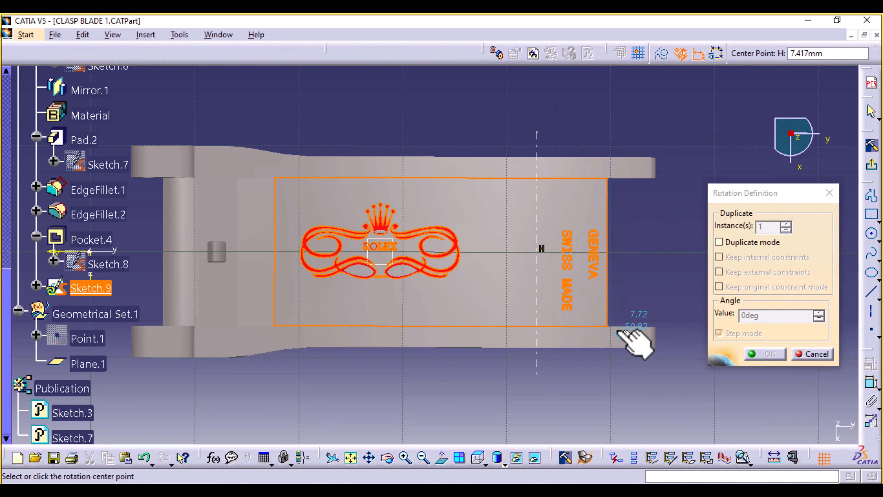
{"action": "left_click", "coordinate": [653, 263]}
{"action": "left_click", "coordinate": [652, 263]}
{"action": "left_click", "coordinate": [652, 263]}
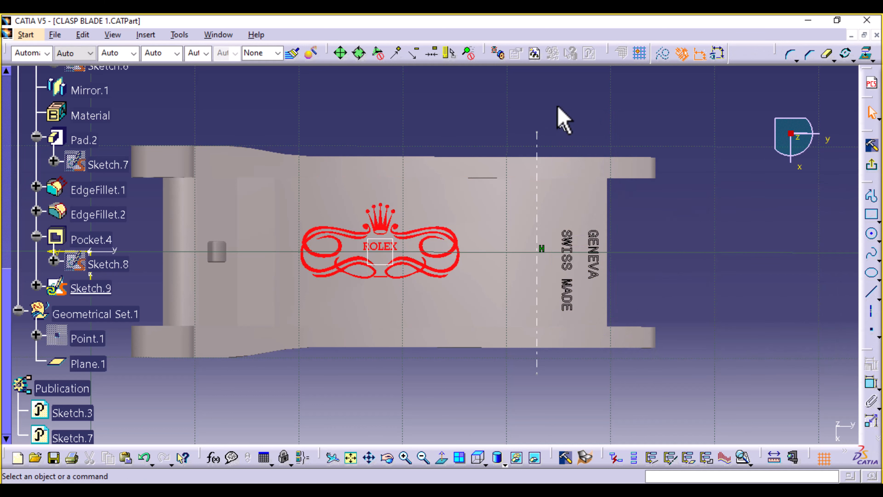
Step: Try rotating the whole GENEVA and SWISS MADE lettering by 90 degrees about a point on the drawn axis, and undo the rotation
{"action": "left_click_drag", "start_coordinate": [552, 117], "coordinate": [636, 340]}
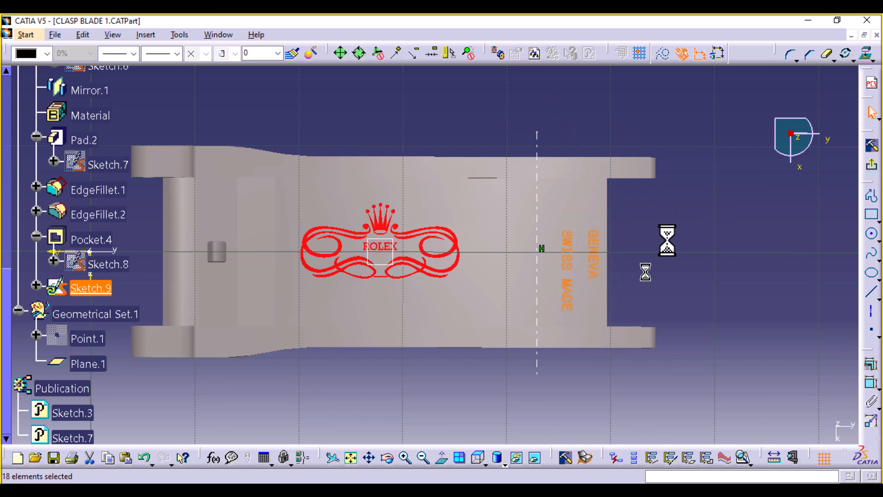
{"action": "left_click", "coordinate": [846, 53]}
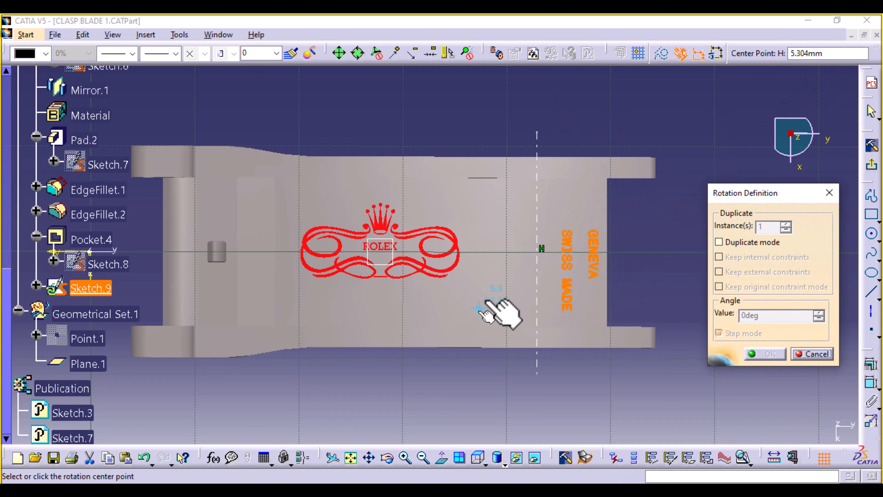
{"action": "left_click", "coordinate": [537, 257]}
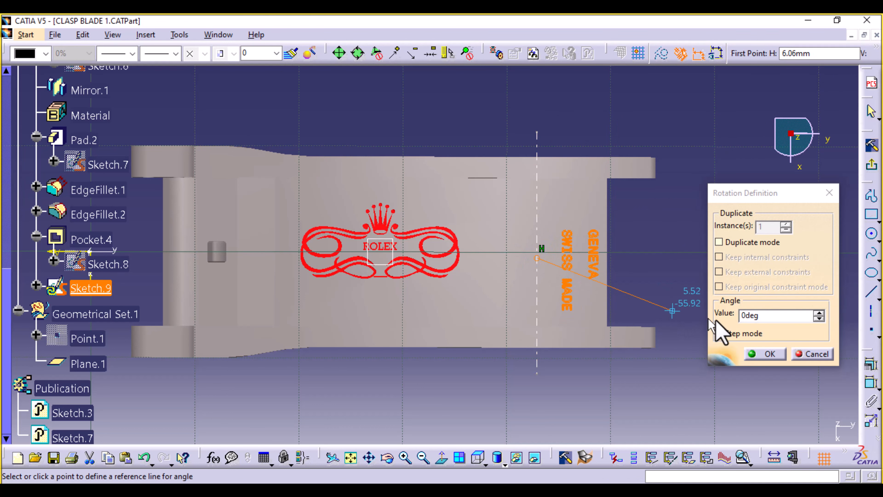
{"action": "left_click", "coordinate": [750, 316]}
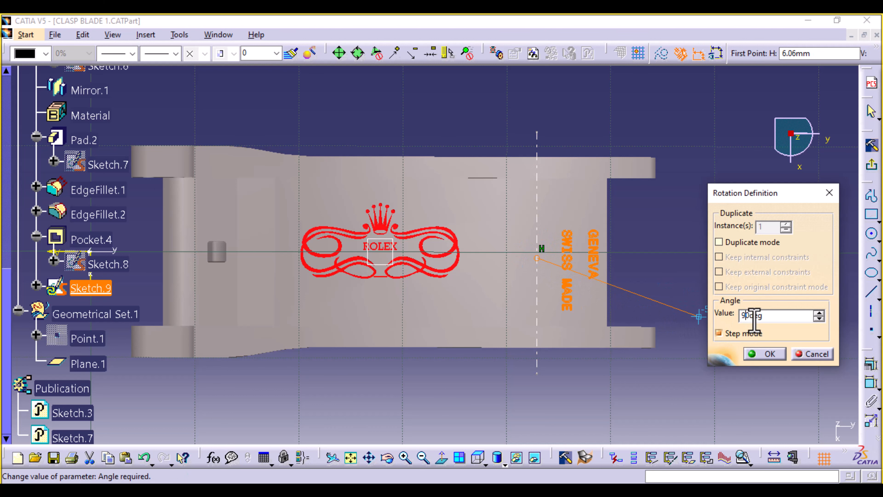
{"action": "left_click", "coordinate": [769, 354]}
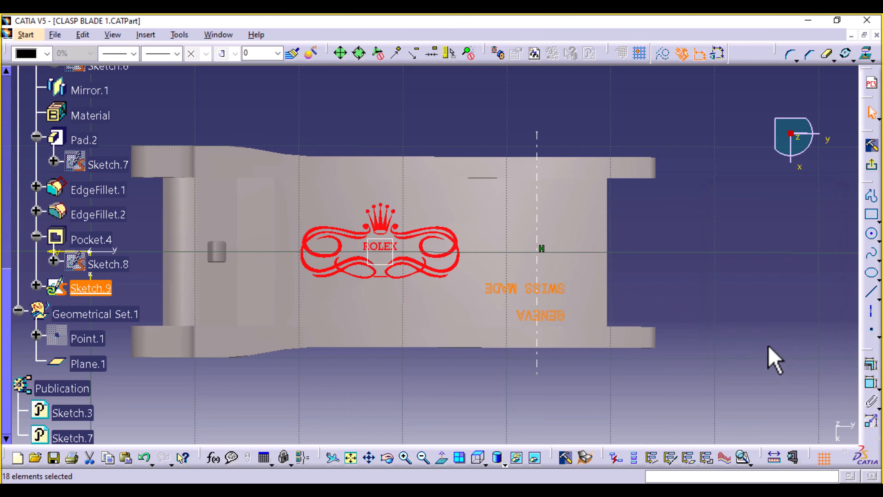
{"action": "middle_click_drag", "start_coordinate": [590, 398], "coordinate": [587, 325]}
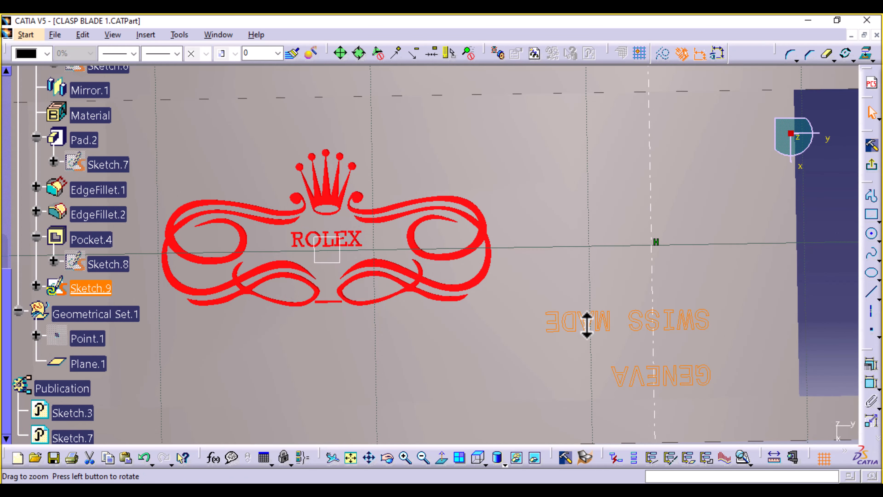
{"action": "middle_click_drag", "start_coordinate": [587, 328], "coordinate": [580, 375]}
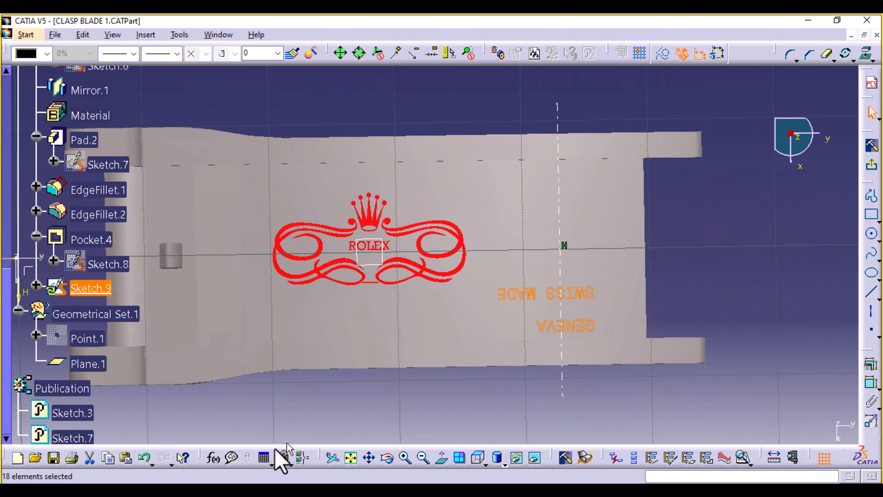
{"action": "left_click", "coordinate": [145, 457]}
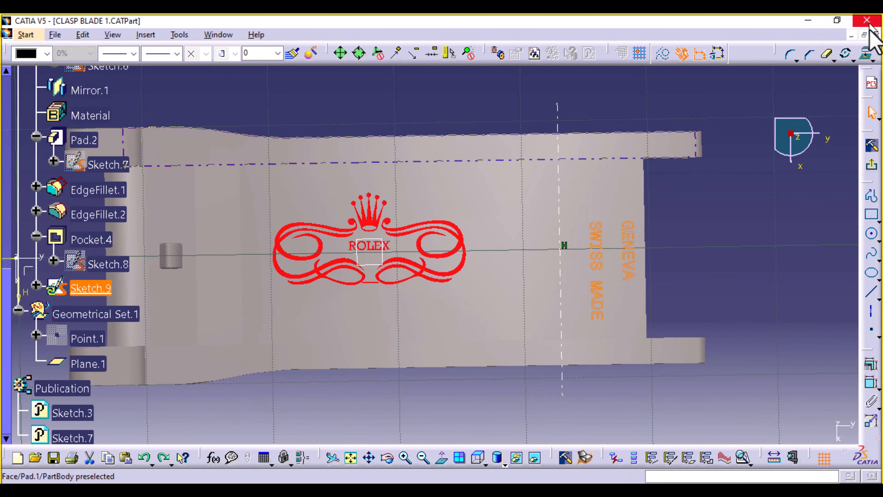
Step: Rotate the whole lettering by -90 degrees about a point on the drawn axis near the blade's centreline, without duplication
{"action": "left_click", "coordinate": [846, 54]}
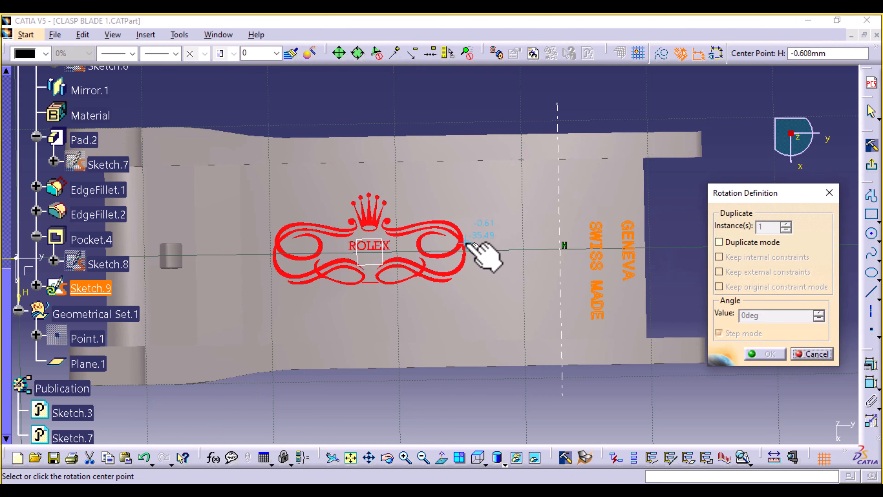
{"action": "left_click", "coordinate": [563, 248]}
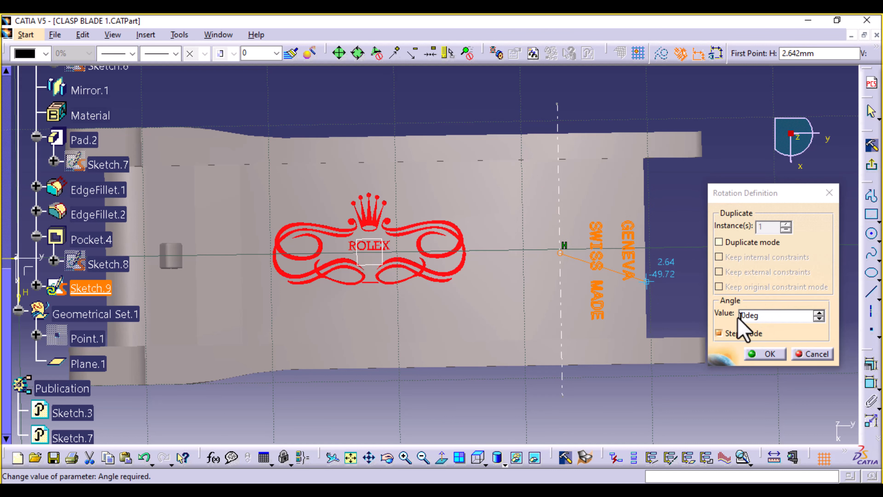
{"action": "left_click", "coordinate": [746, 316]}
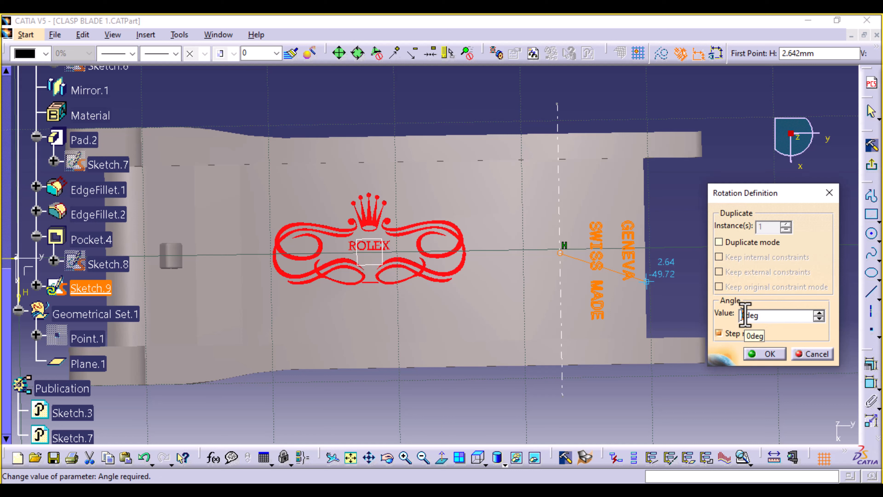
{"action": "type", "text": "-"}
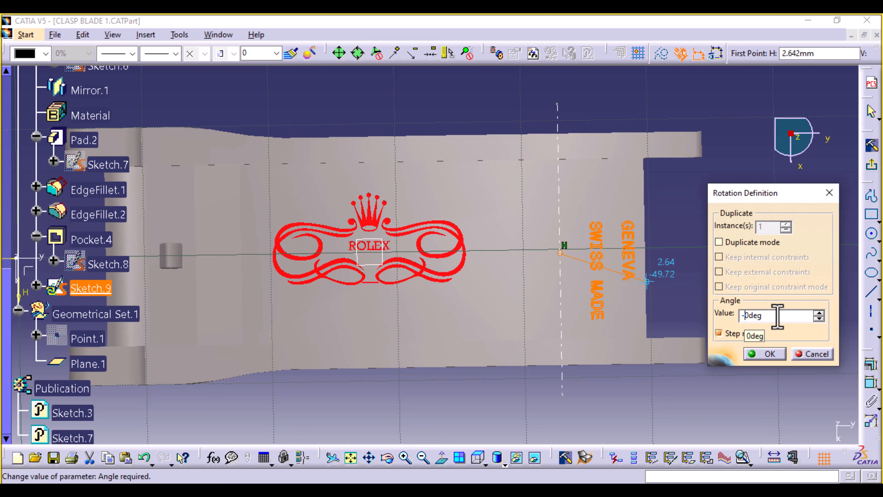
{"action": "type", "text": "9"}
{"action": "left_click", "coordinate": [769, 354]}
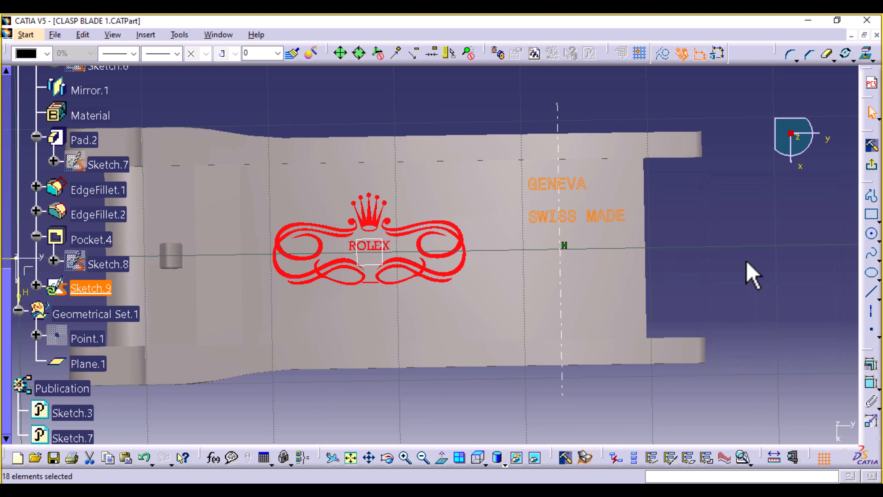
{"action": "left_click", "coordinate": [584, 218]}
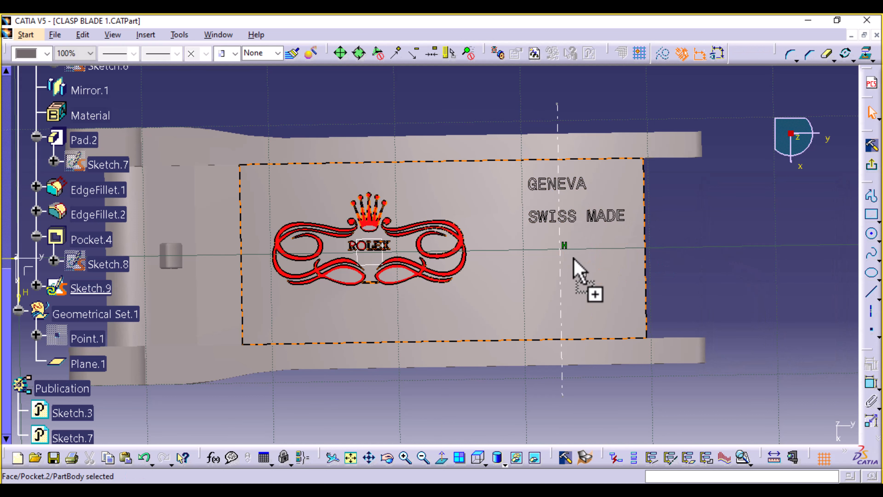
{"action": "left_click_drag", "start_coordinate": [573, 258], "coordinate": [578, 251]}
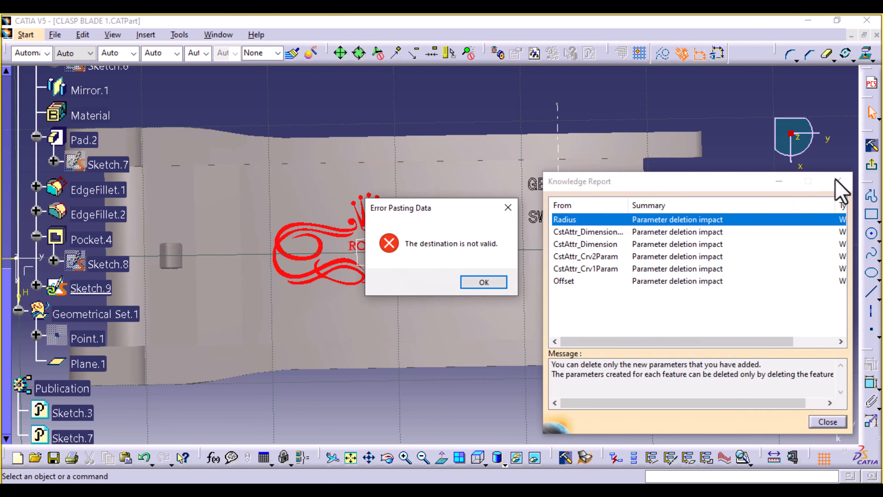
{"action": "left_click", "coordinate": [475, 283]}
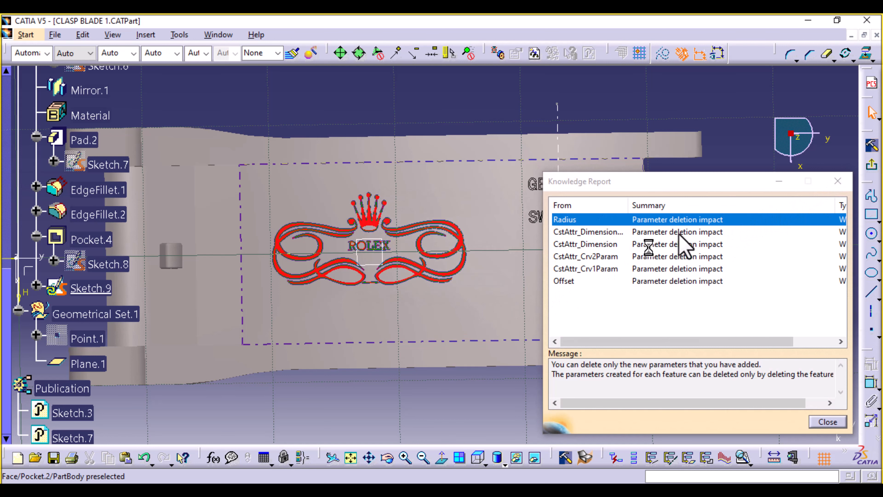
{"action": "left_click", "coordinate": [838, 182]}
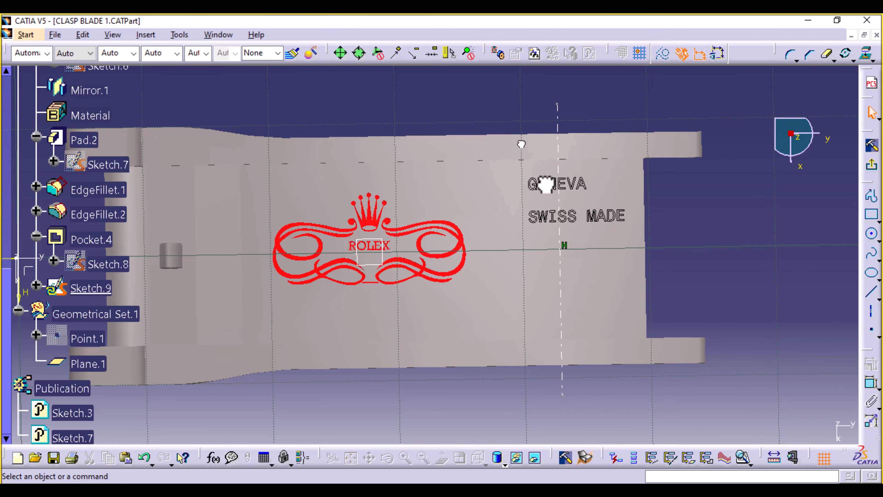
Step: Move both lines of lettering onto the blade's lengthwise centreline, and shift GENEVA sideways to centre it above SWISS MADE
{"action": "left_click_drag", "start_coordinate": [616, 213], "coordinate": [624, 261]}
{"action": "left_click", "coordinate": [754, 283]}
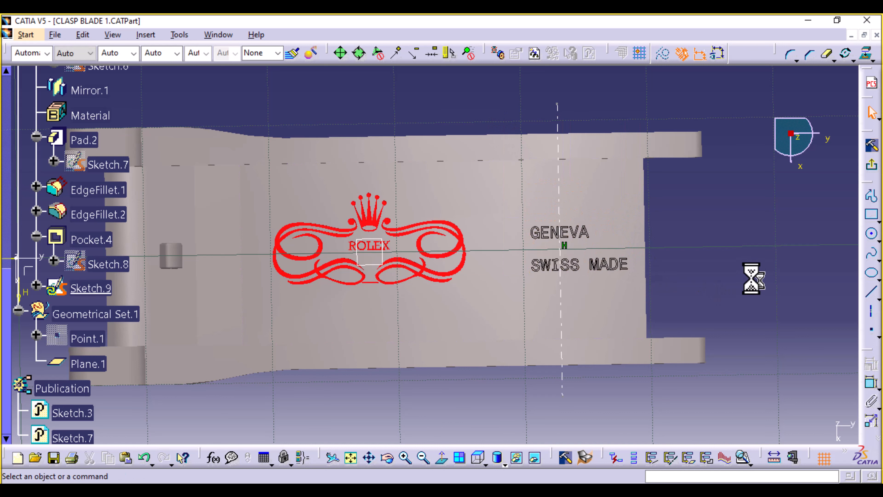
{"action": "left_click_drag", "start_coordinate": [476, 222], "coordinate": [475, 242]}
{"action": "left_click_drag", "start_coordinate": [557, 234], "coordinate": [574, 241]}
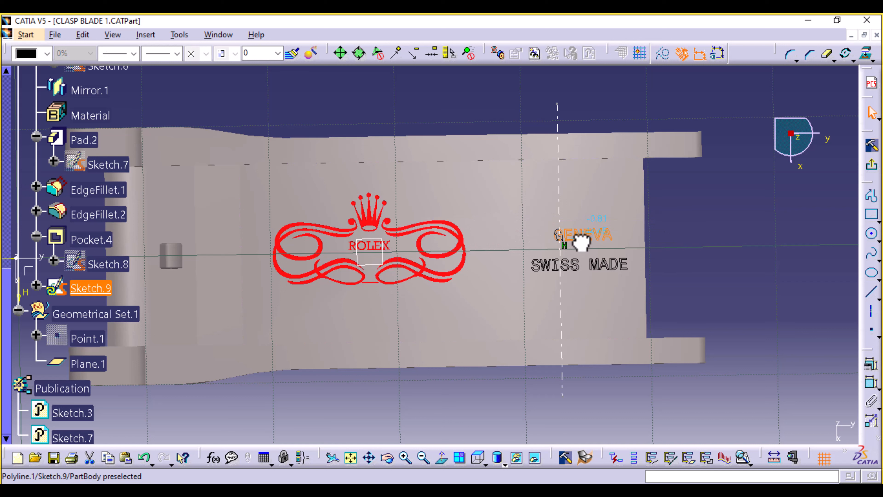
{"action": "left_click", "coordinate": [817, 267]}
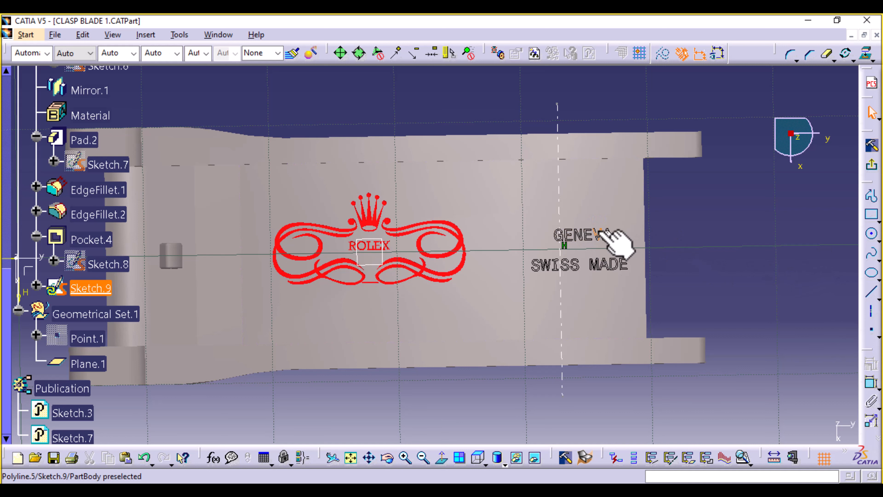
{"action": "left_click", "coordinate": [575, 237]}
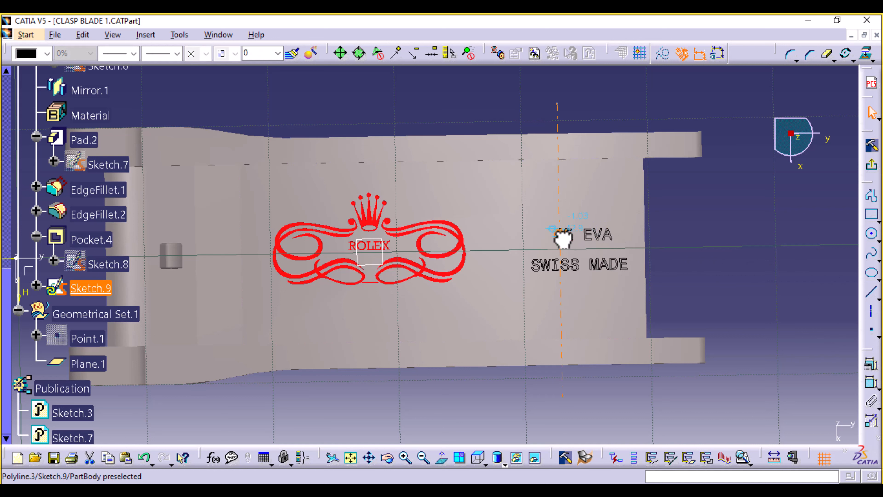
{"action": "left_click", "coordinate": [145, 458]}
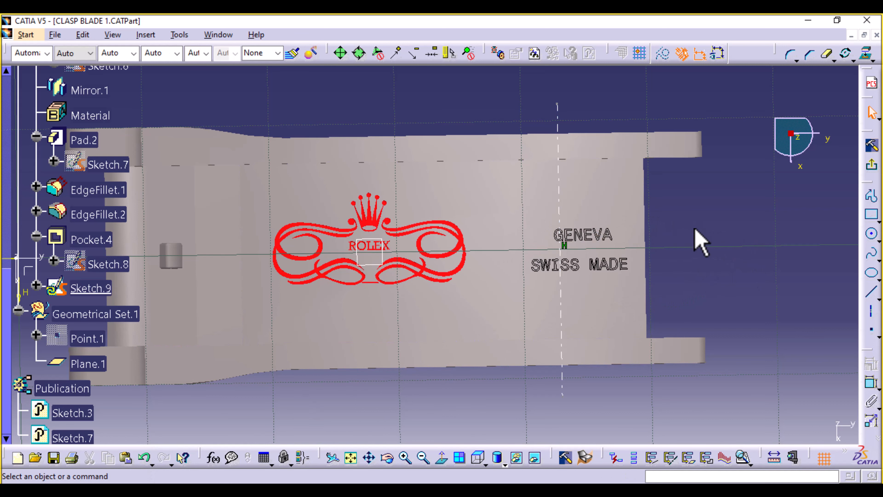
Step: Scale both lines of lettering by 0.7 about a point where the drawn axis meets the blade's centreline, without duplication
{"action": "left_click", "coordinate": [508, 297]}
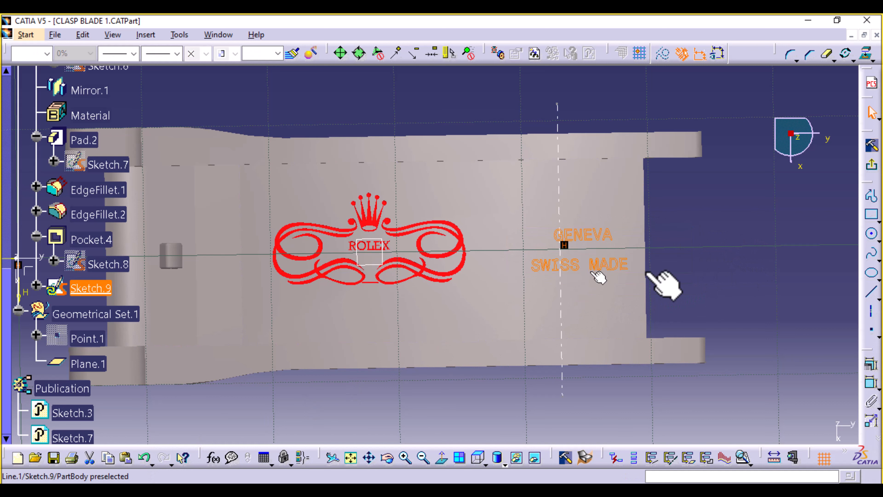
{"action": "left_click", "coordinate": [850, 60]}
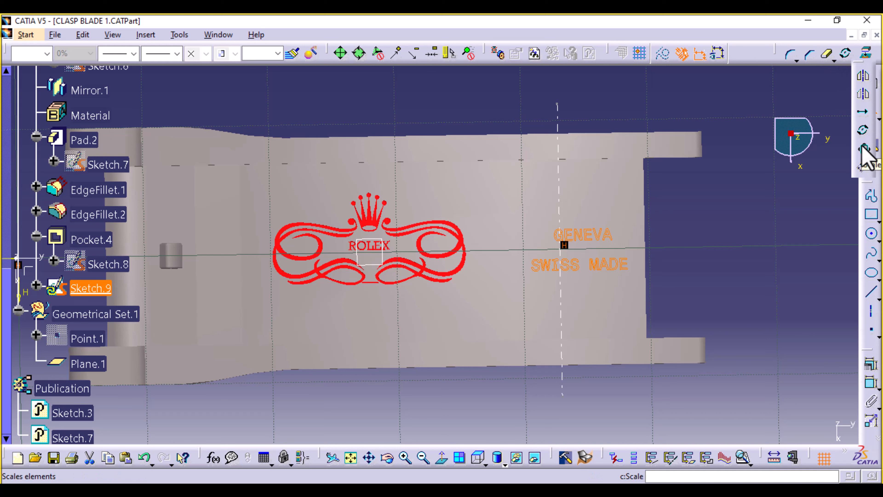
{"action": "left_click", "coordinate": [861, 146]}
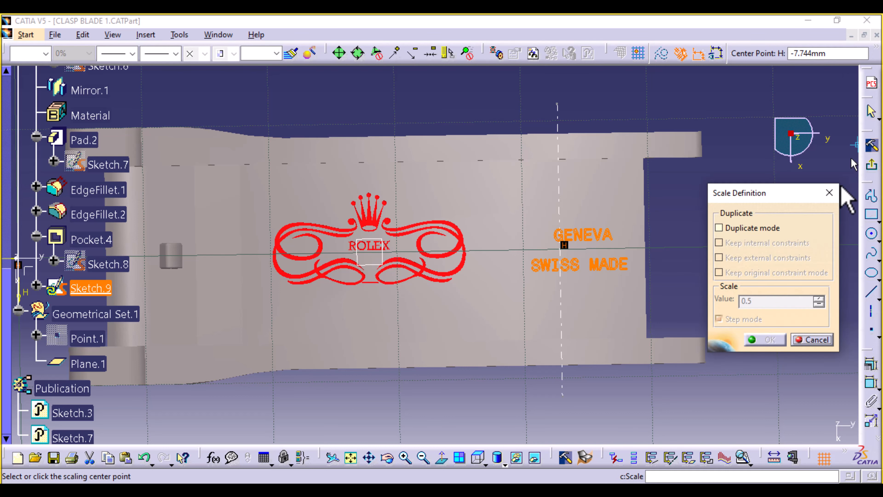
{"action": "left_click", "coordinate": [561, 252]}
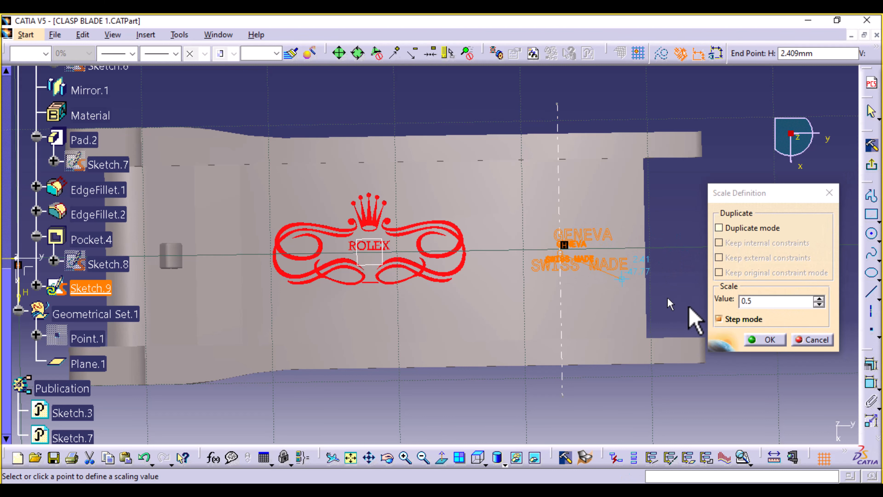
{"action": "left_click", "coordinate": [819, 298]}
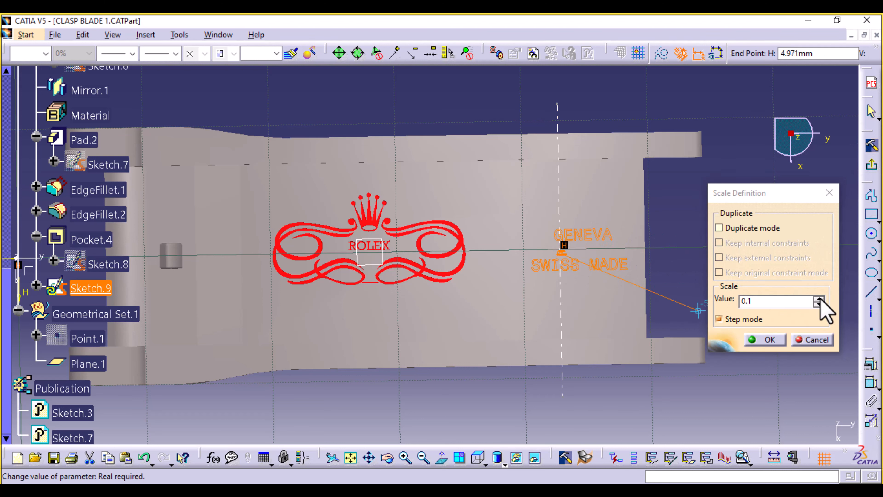
{"action": "left_click", "coordinate": [818, 297]}
{"action": "left_click", "coordinate": [819, 297]}
{"action": "left_click", "coordinate": [818, 297]}
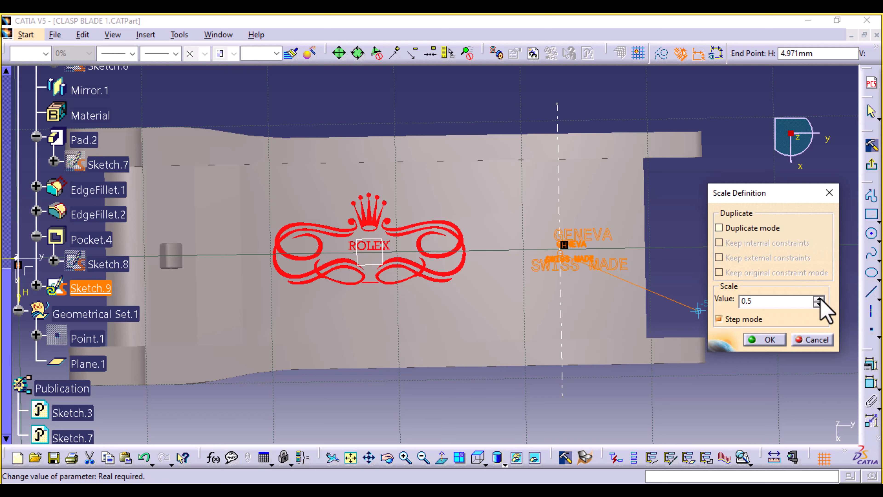
{"action": "left_click", "coordinate": [819, 298]}
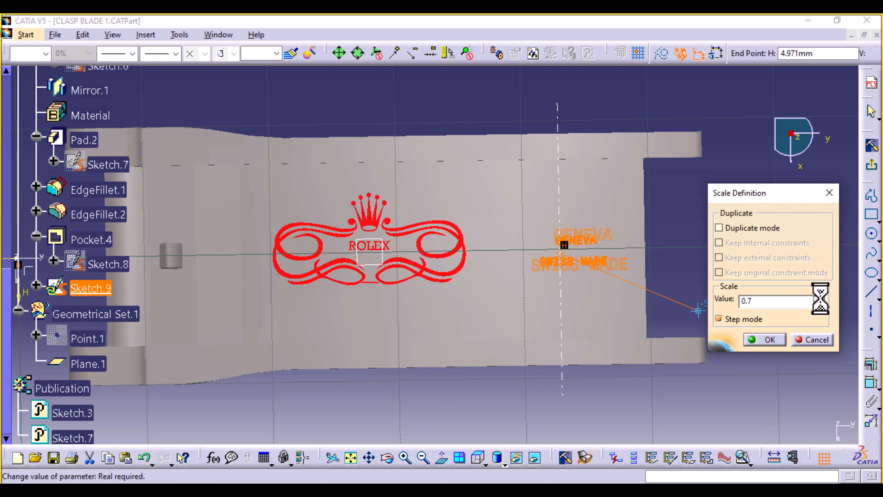
{"action": "left_click", "coordinate": [776, 339]}
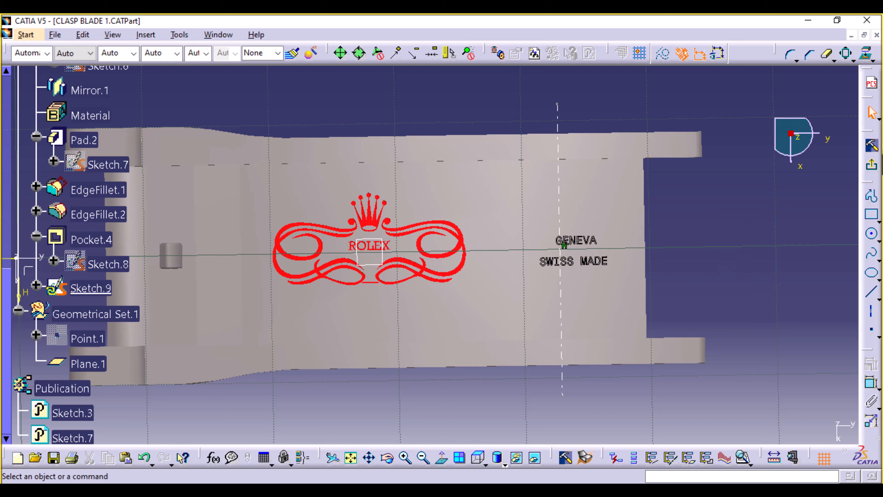
Step: Finish the lettering sketch and return to the 3D clasp blade part, framing the GENEVA and SWISS MADE text
{"action": "left_click", "coordinate": [871, 146]}
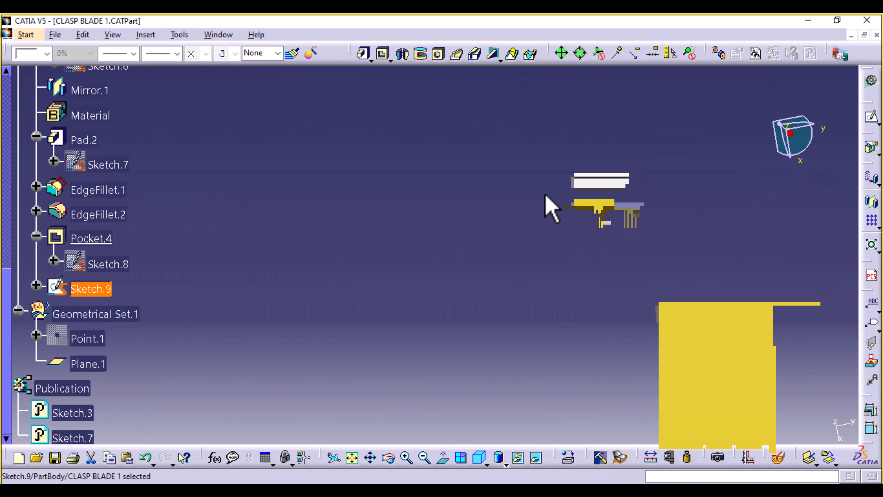
{"action": "middle_click_drag", "start_coordinate": [545, 195], "coordinate": [544, 307]}
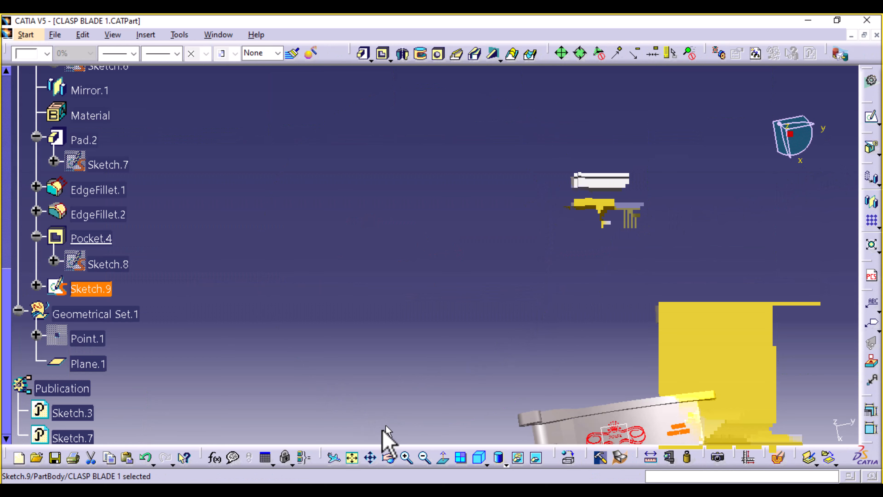
{"action": "left_click", "coordinate": [353, 459]}
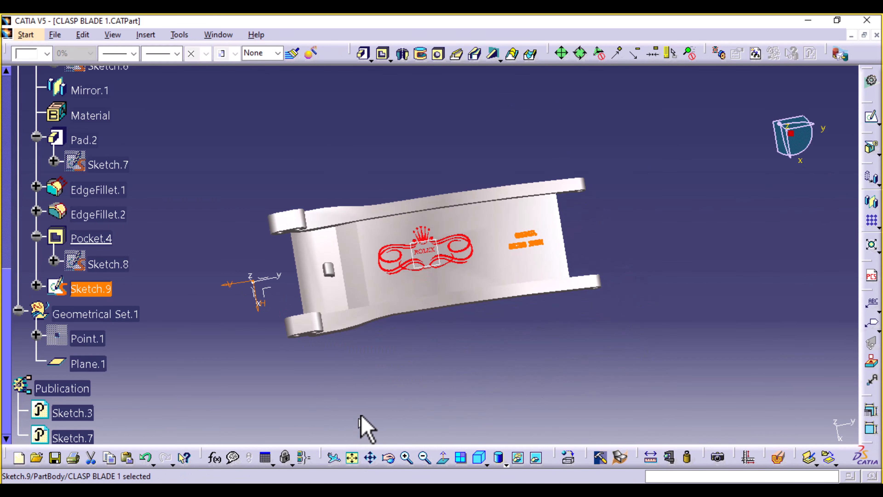
{"action": "middle_click_drag", "start_coordinate": [519, 358], "coordinate": [552, 327]}
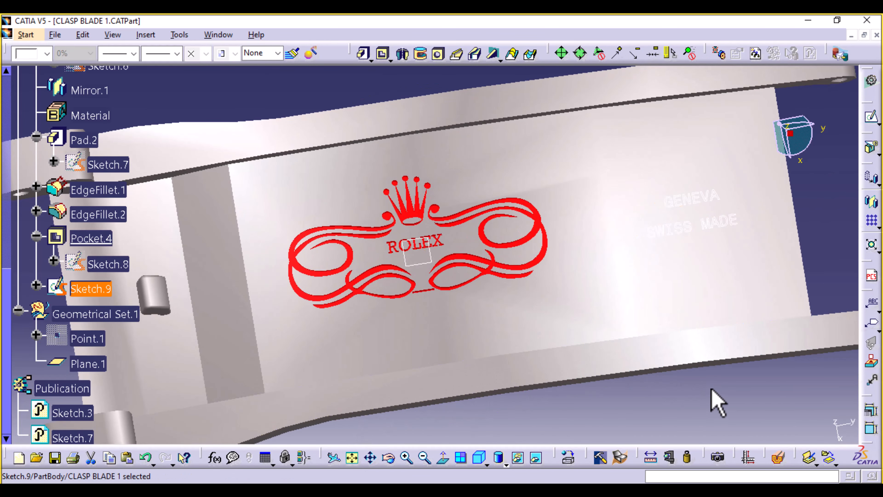
{"action": "middle_click_drag", "start_coordinate": [720, 400], "coordinate": [404, 365]}
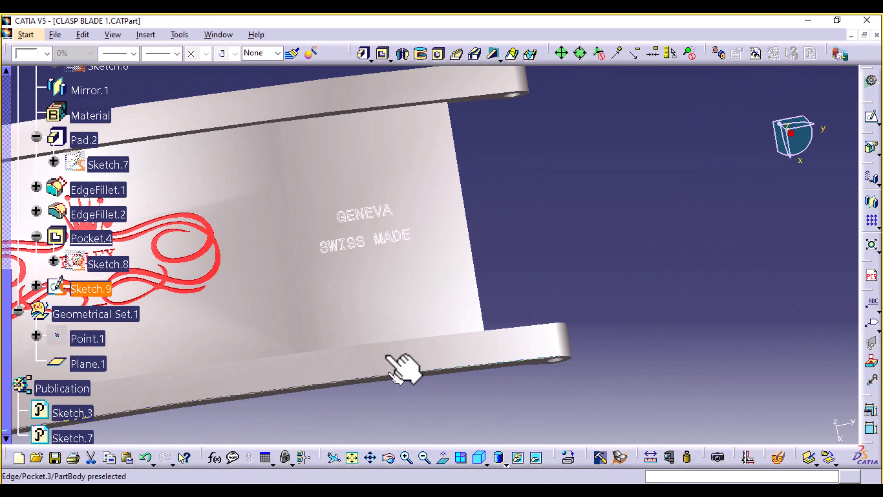
{"action": "left_click", "coordinate": [384, 54]}
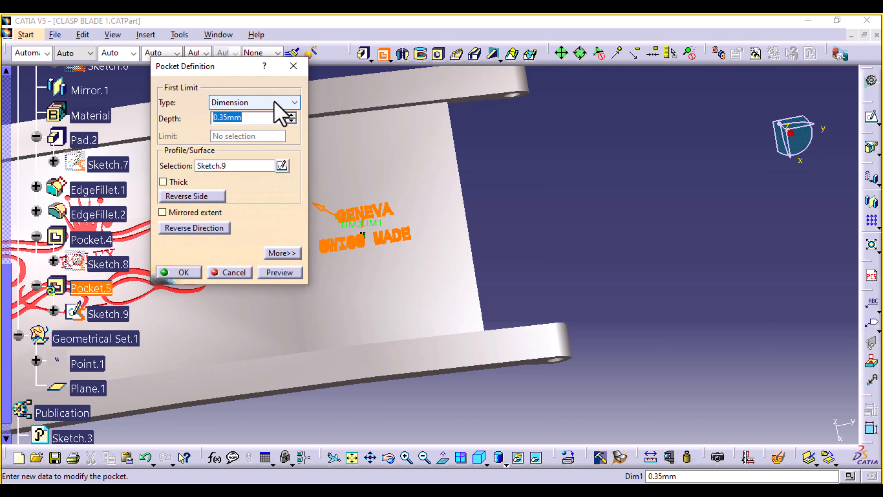
{"action": "middle_click_drag", "start_coordinate": [388, 430], "coordinate": [435, 294]}
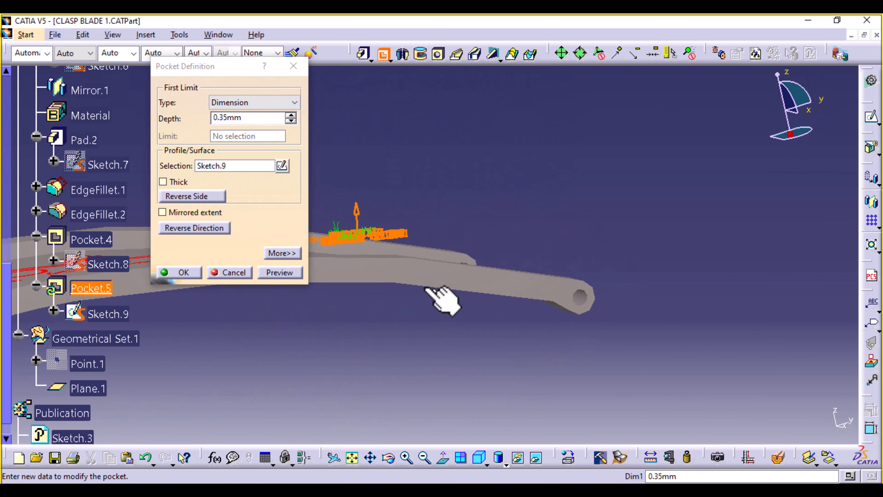
{"action": "left_click", "coordinate": [356, 209]}
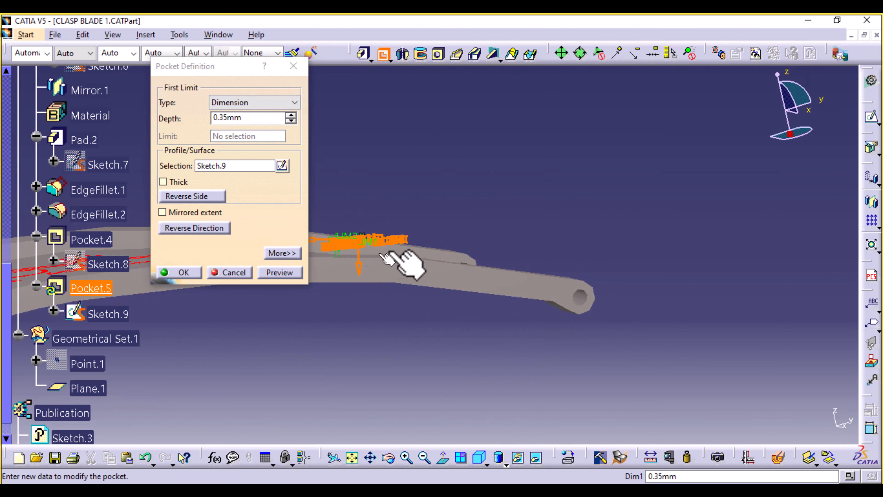
{"action": "middle_click_drag", "start_coordinate": [459, 357], "coordinate": [491, 191]}
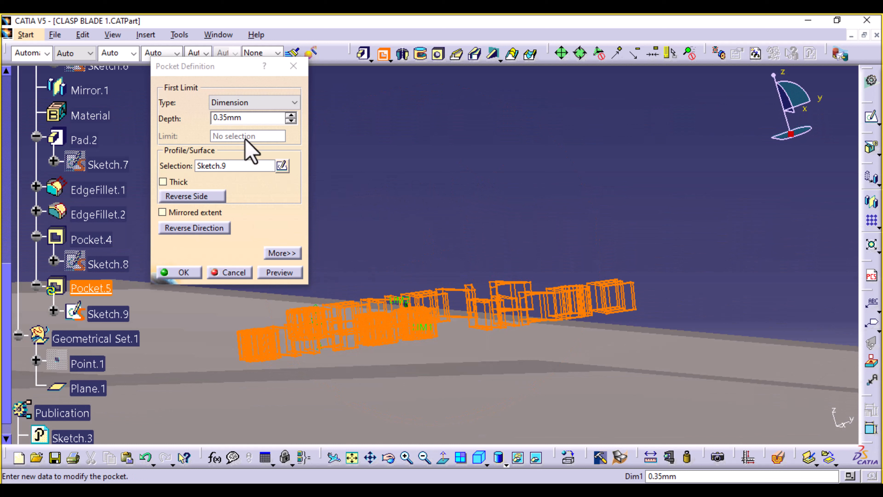
{"action": "left_click", "coordinate": [225, 120]}
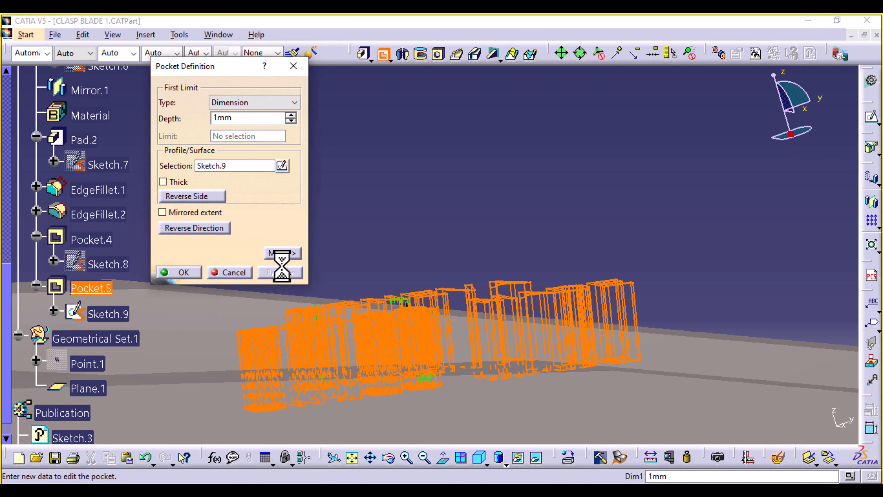
{"action": "mouse_move", "coordinate": [531, 165]}
{"action": "middle_mouse_down"}
{"action": "mouse_move", "coordinate": [548, 249]}
{"action": "mouse_move", "coordinate": [527, 166]}
{"action": "mouse_move", "coordinate": [471, 240]}
{"action": "mouse_move", "coordinate": [482, 300]}
{"action": "mouse_move", "coordinate": [509, 162]}
{"action": "mouse_move", "coordinate": [498, 209]}
{"action": "middle_mouse_up"}
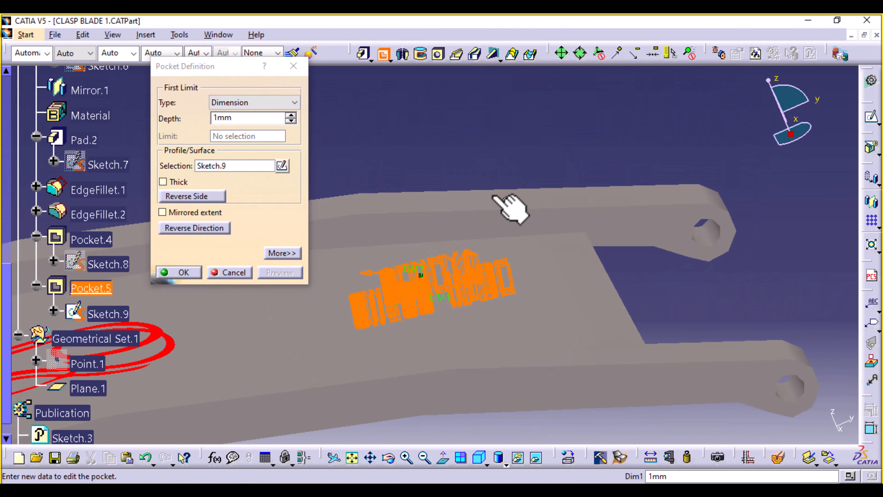
{"action": "left_click", "coordinate": [222, 118]}
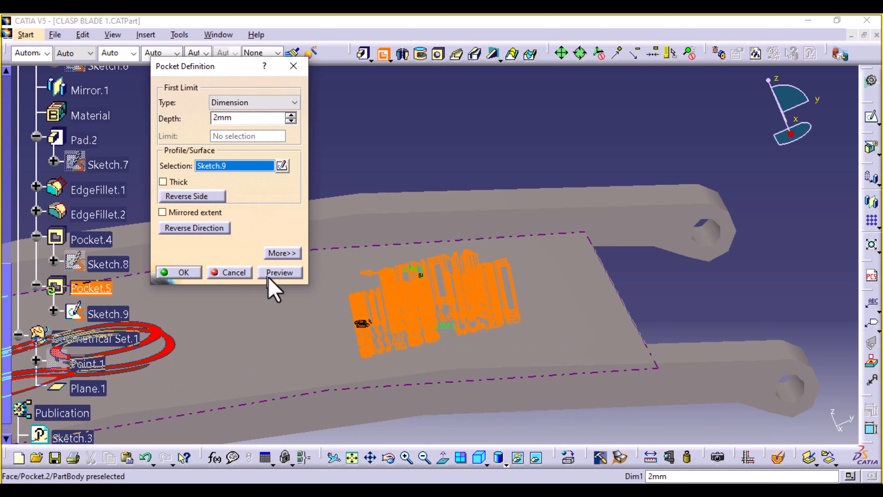
{"action": "left_click", "coordinate": [273, 272]}
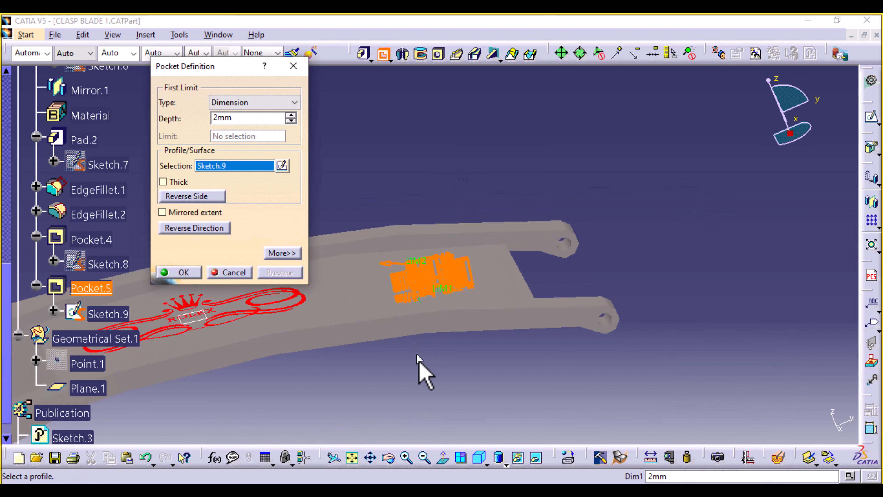
{"action": "middle_click_drag", "start_coordinate": [453, 361], "coordinate": [264, 277]}
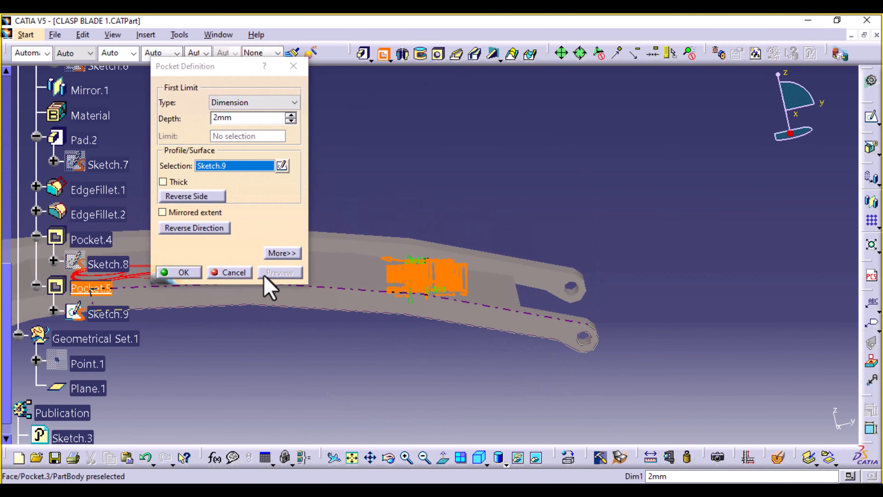
{"action": "left_click", "coordinate": [238, 274]}
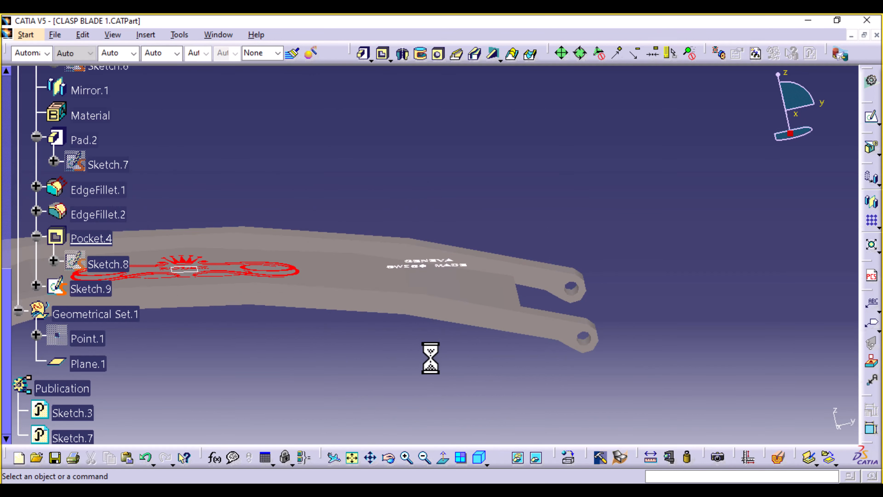
Step: In Generative Shape Design, create an on-curve point about 27.62 mm along the blade face's long edge, level with the GENEVA lettering
{"action": "left_click", "coordinate": [26, 34]}
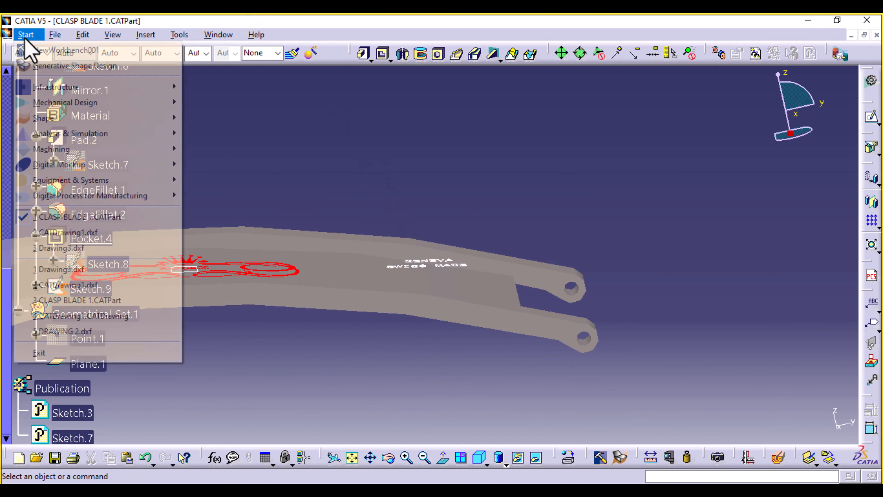
{"action": "left_click", "coordinate": [60, 66]}
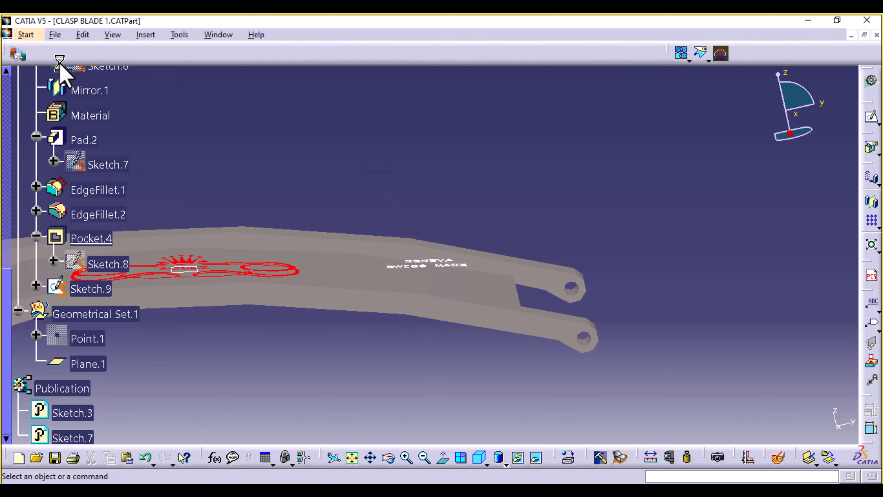
{"action": "middle_click_drag", "start_coordinate": [504, 243], "coordinate": [519, 221]}
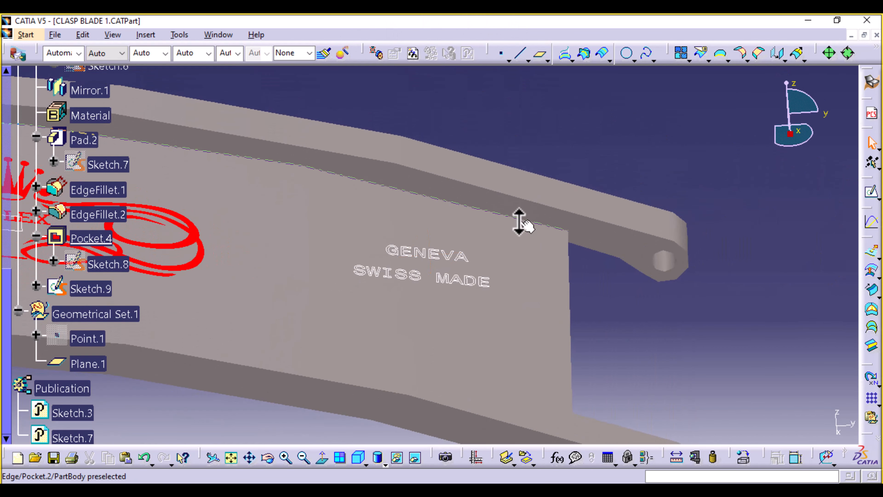
{"action": "left_click", "coordinate": [501, 53]}
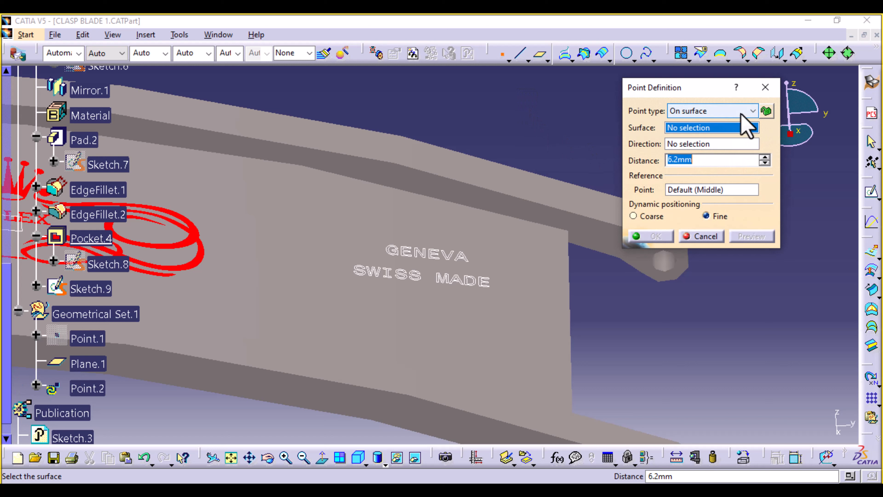
{"action": "left_click", "coordinate": [753, 111]}
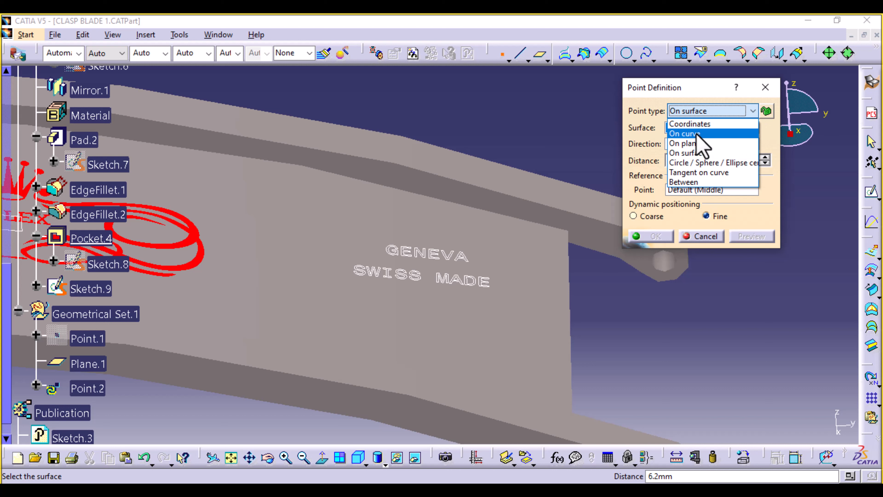
{"action": "left_click", "coordinate": [692, 133]}
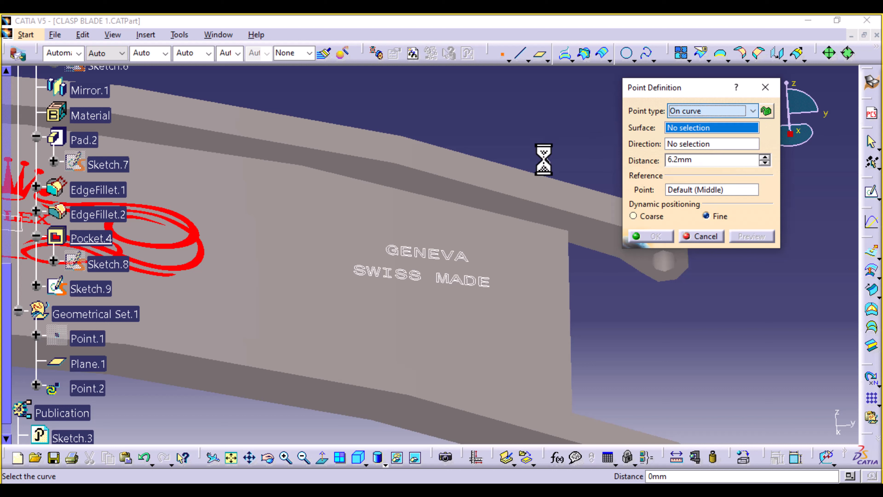
{"action": "left_click", "coordinate": [463, 203]}
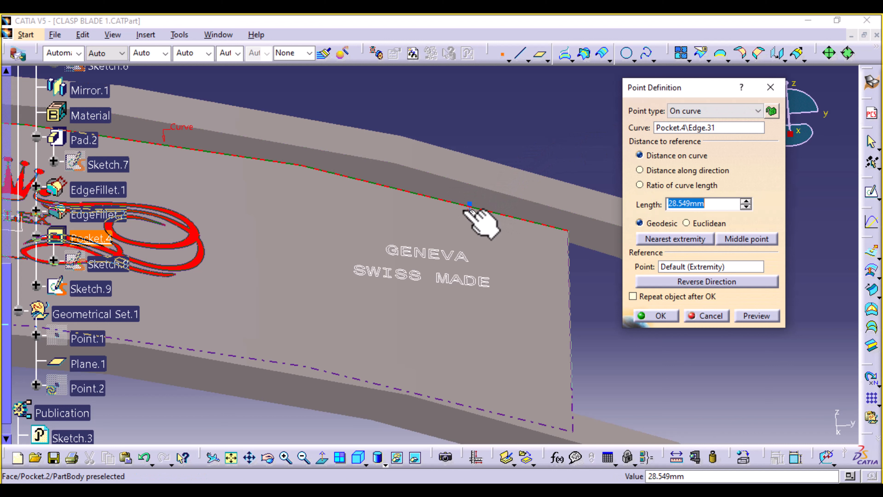
{"action": "left_click", "coordinate": [446, 209]}
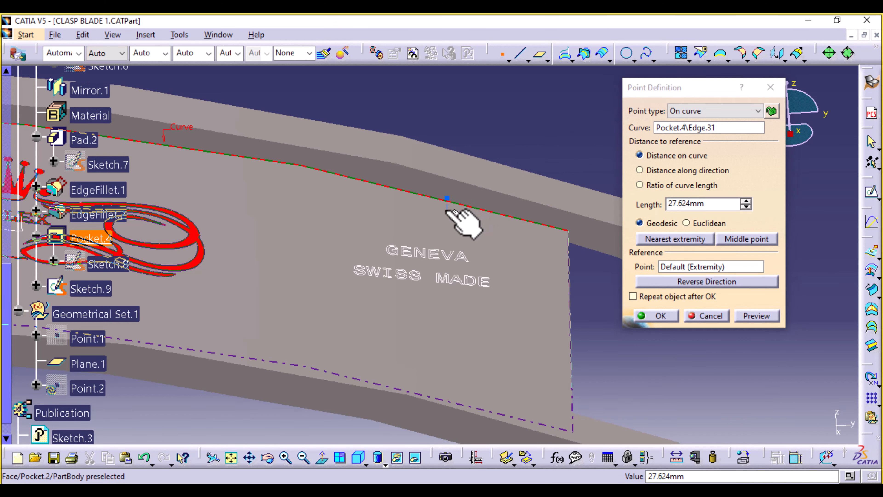
{"action": "left_click", "coordinate": [658, 315]}
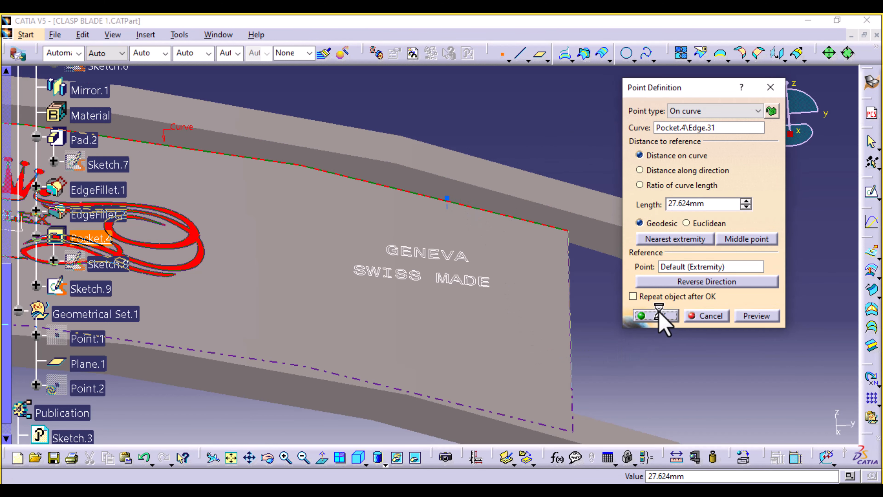
Step: Create an on-surface point between GENEVA and SWISS MADE, about 4.88 mm from the new edge point along the X component
{"action": "left_click", "coordinate": [501, 53]}
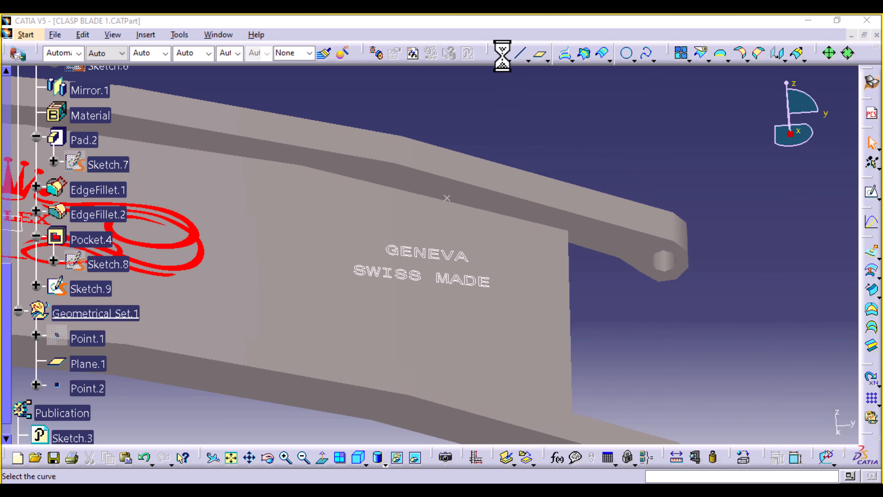
{"action": "left_click", "coordinate": [751, 111]}
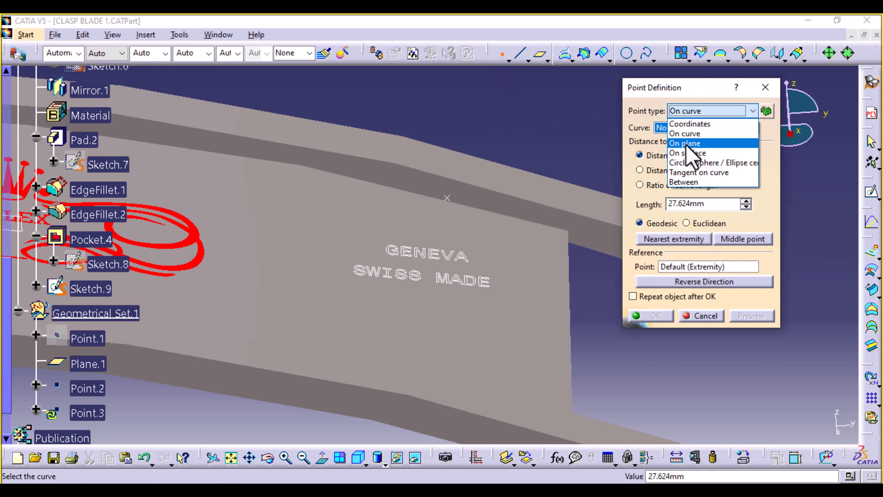
{"action": "left_click", "coordinate": [687, 153]}
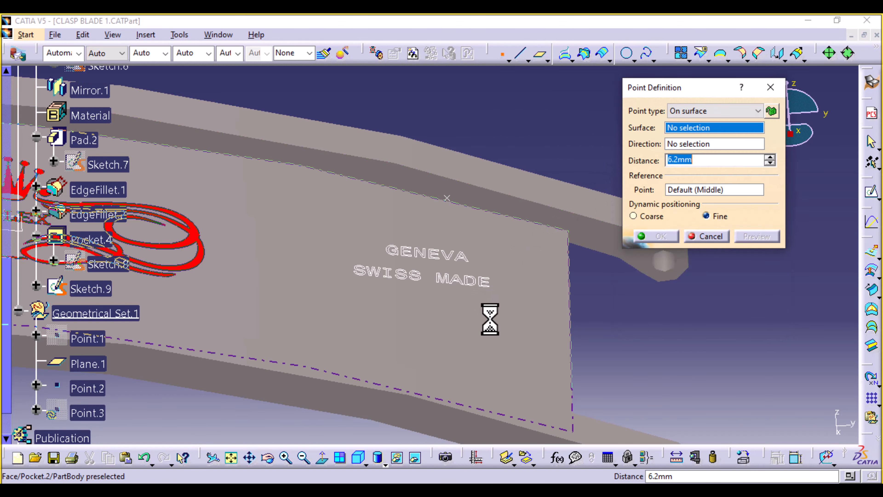
{"action": "left_click", "coordinate": [492, 307]}
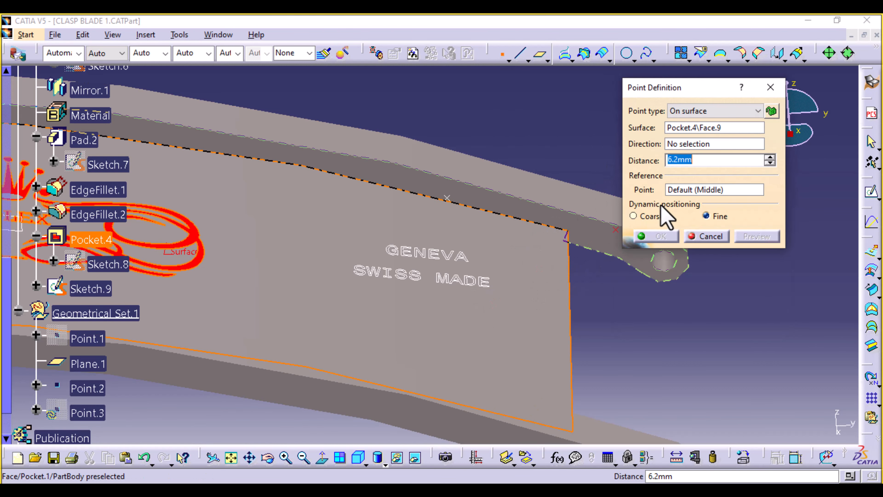
{"action": "left_click", "coordinate": [676, 191]}
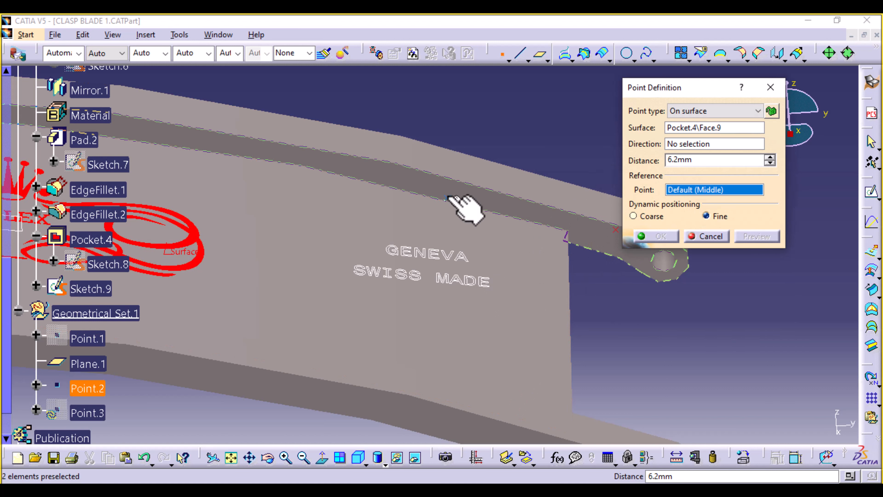
{"action": "left_click", "coordinate": [452, 204]}
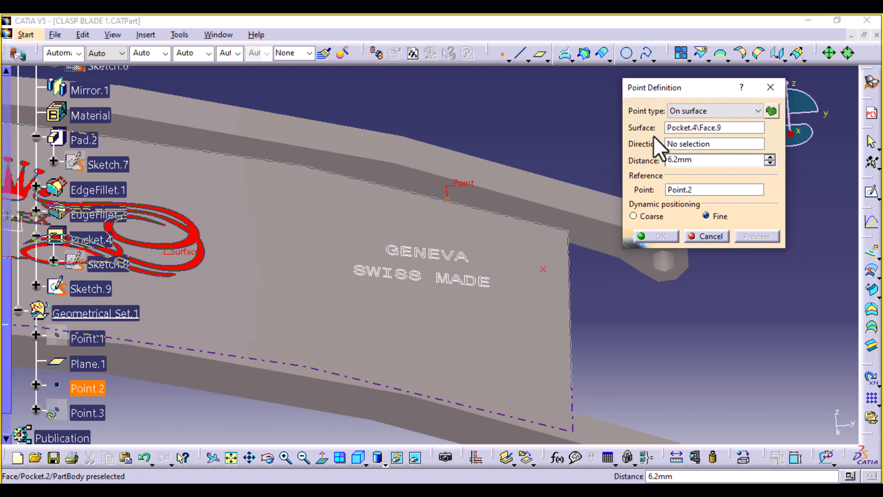
{"action": "right_click", "coordinate": [677, 145]}
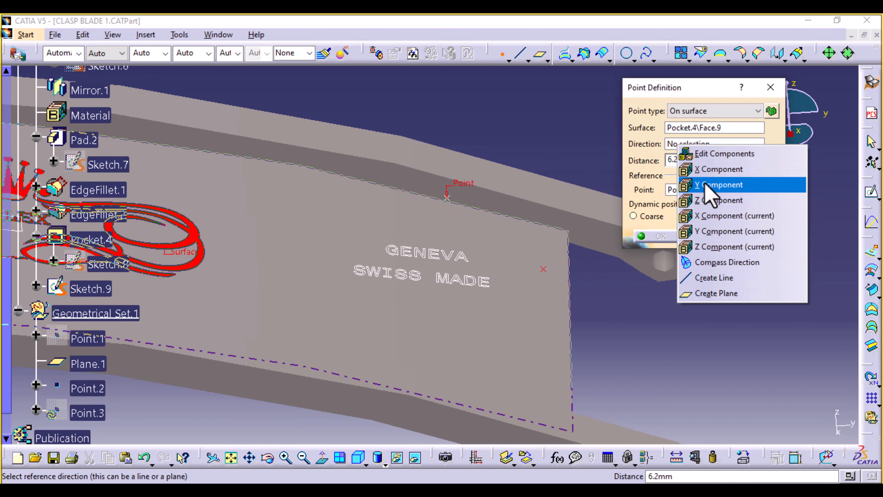
{"action": "left_click", "coordinate": [705, 168]}
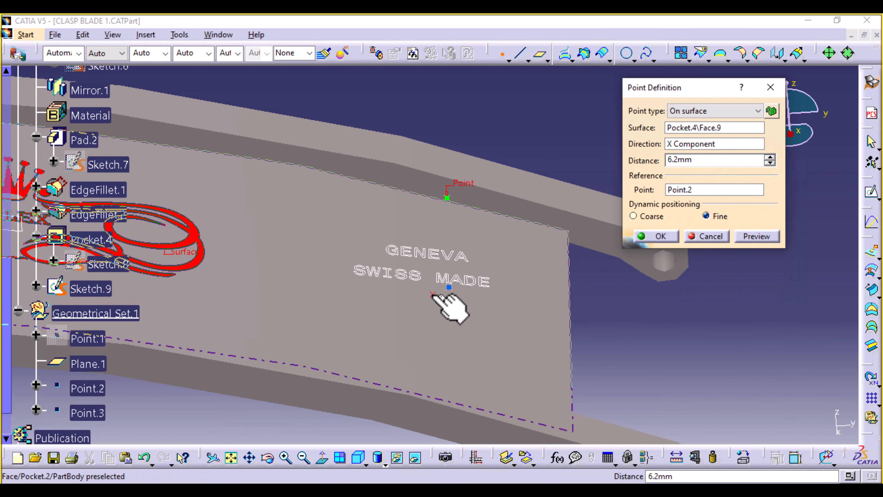
{"action": "left_click", "coordinate": [446, 267]}
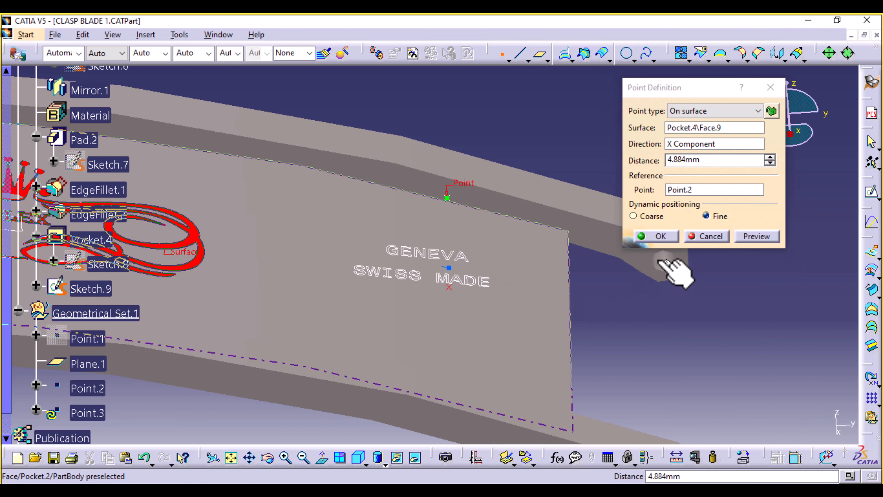
{"action": "left_click", "coordinate": [665, 237]}
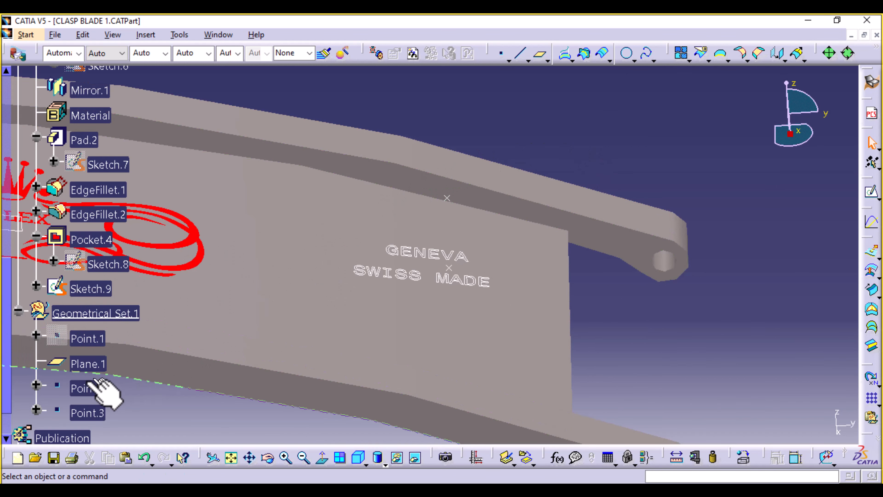
Step: Hide the edge reference point and create a plane tangent to the blade face at the point between the two lettering lines
{"action": "right_click", "coordinate": [89, 388]}
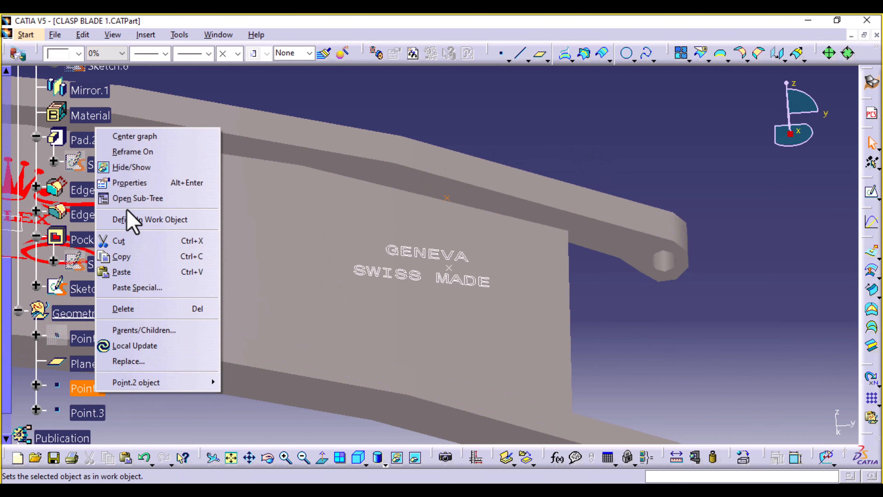
{"action": "left_click", "coordinate": [141, 168]}
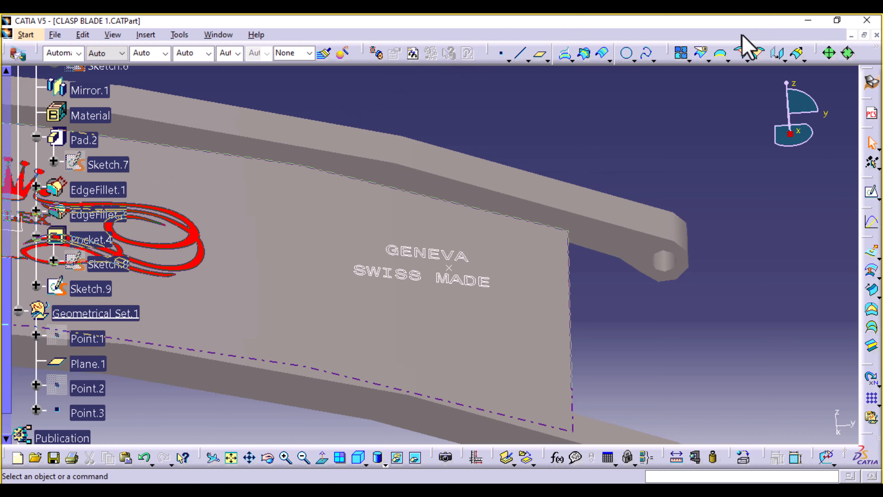
{"action": "left_click", "coordinate": [541, 54]}
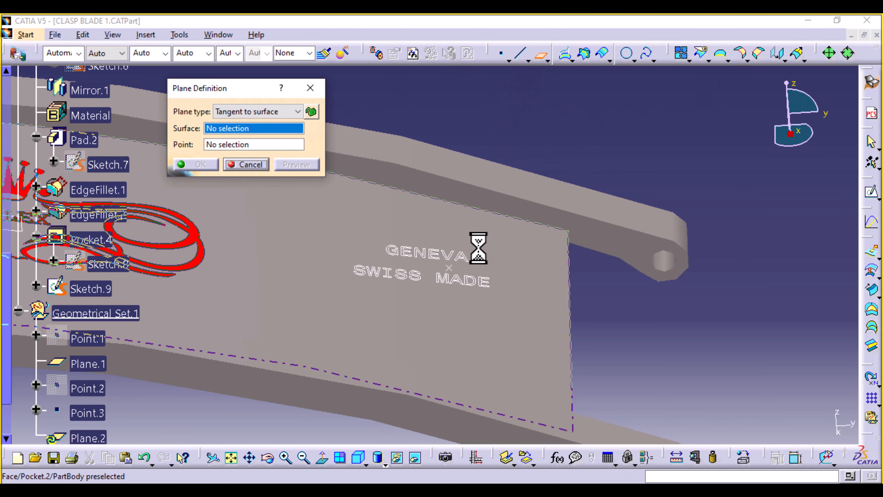
{"action": "left_click", "coordinate": [470, 267]}
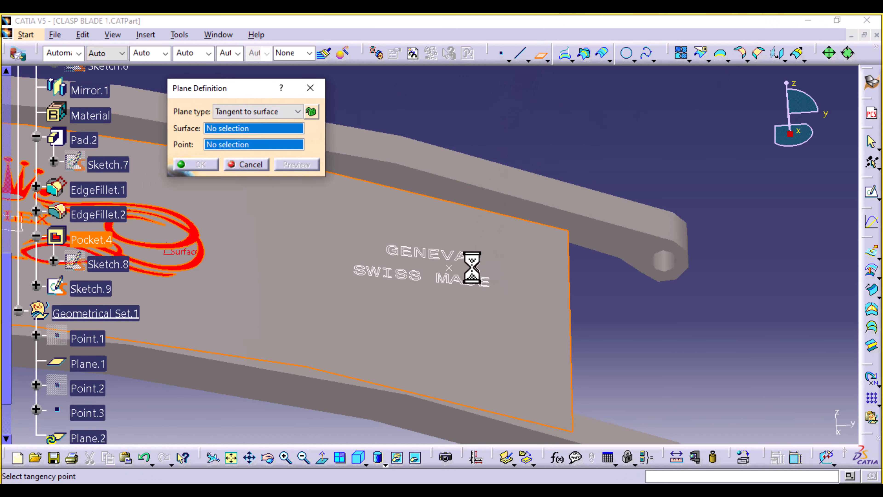
{"action": "left_click", "coordinate": [449, 263]}
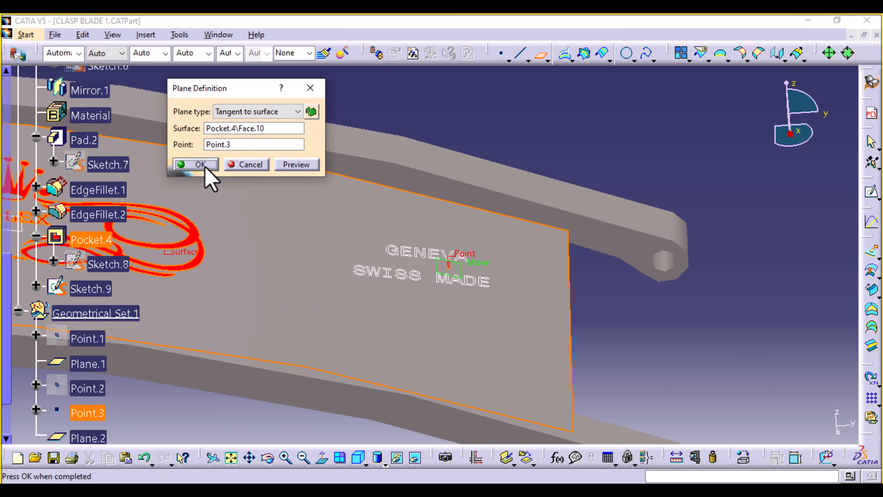
{"action": "left_click", "coordinate": [199, 164]}
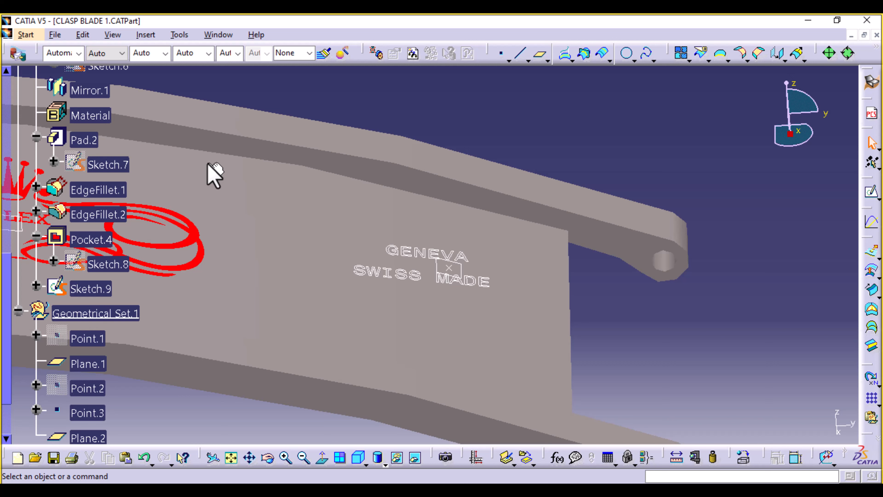
Step: Hide the on-surface point between the two lettering lines and switch to the Part Design workbench
{"action": "right_click", "coordinate": [92, 413]}
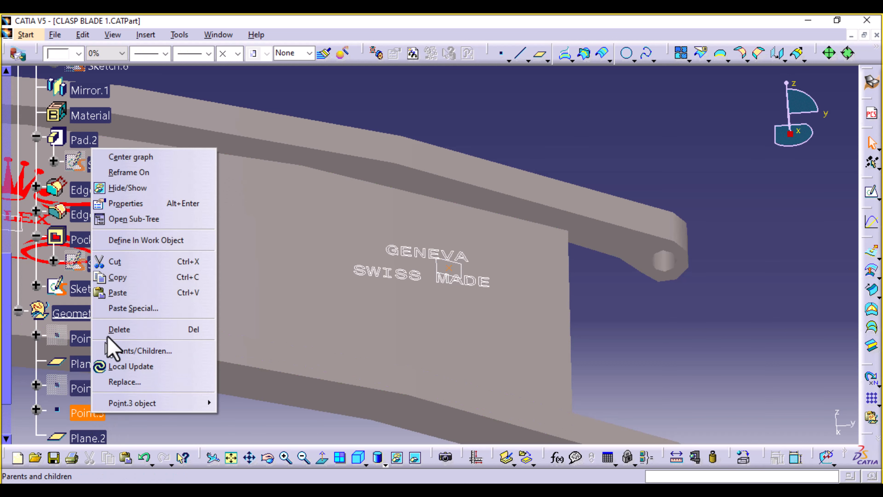
{"action": "left_click", "coordinate": [132, 188]}
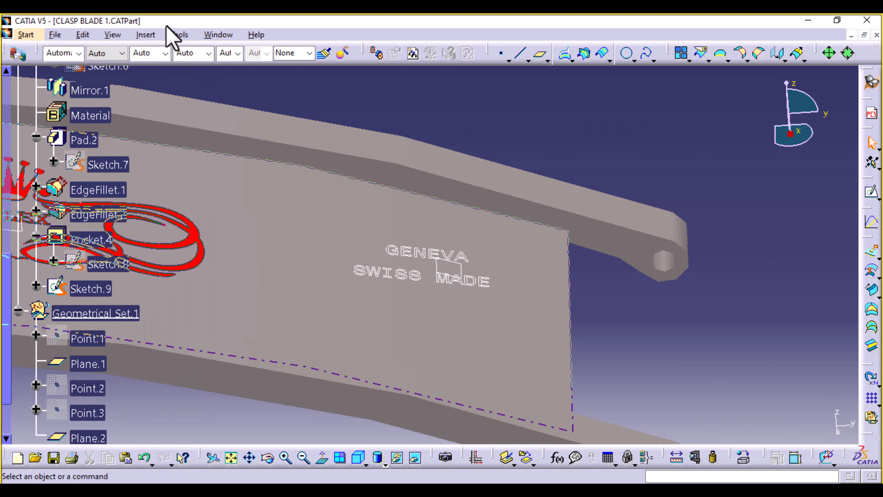
{"action": "left_click", "coordinate": [24, 35]}
{"action": "mouse_move", "coordinate": [87, 104]}
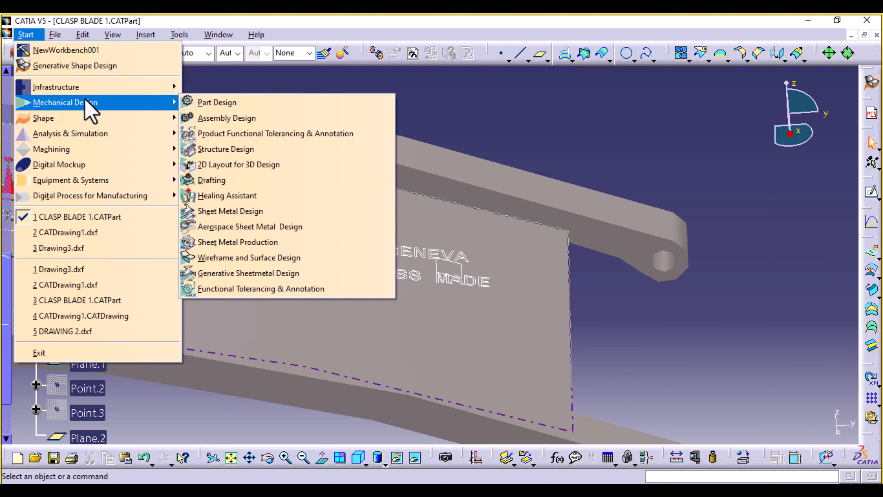
{"action": "left_click", "coordinate": [216, 103]}
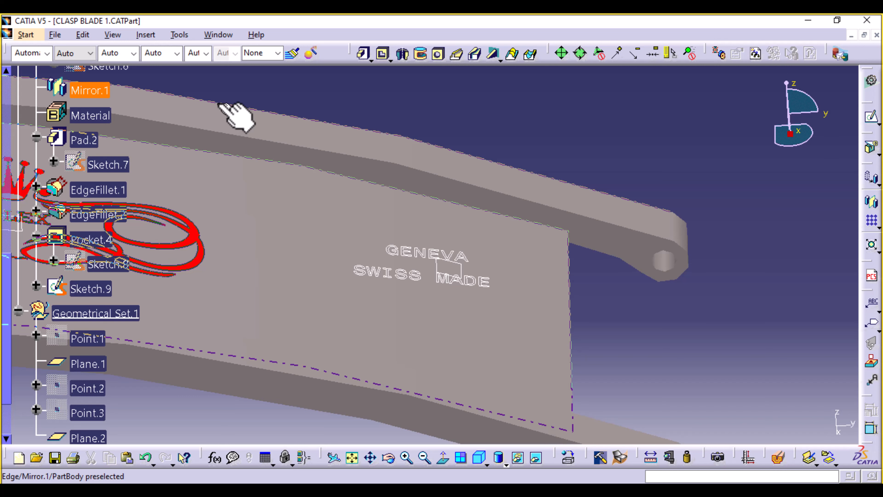
Step: Change the lettering sketch's support to the new tangent plane, Plane.2, and hide that plane
{"action": "right_click", "coordinate": [83, 288]}
{"action": "mouse_move", "coordinate": [142, 296]}
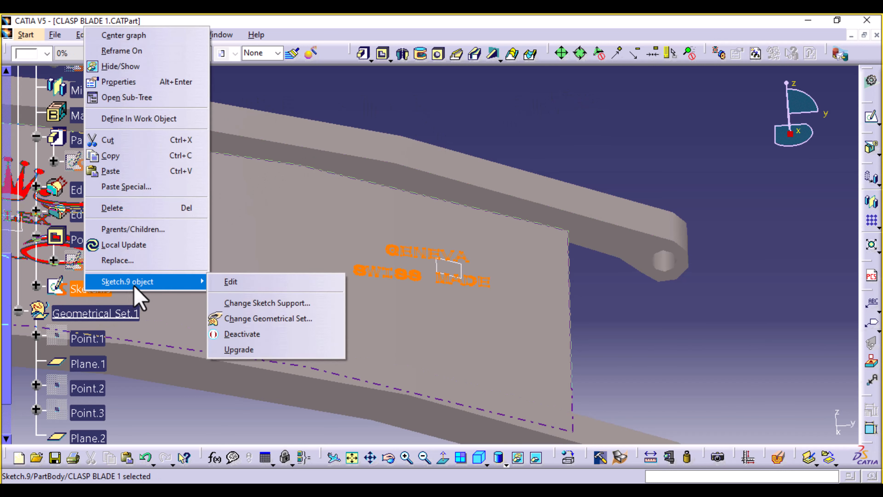
{"action": "left_click", "coordinate": [244, 303]}
{"action": "left_click", "coordinate": [439, 266]}
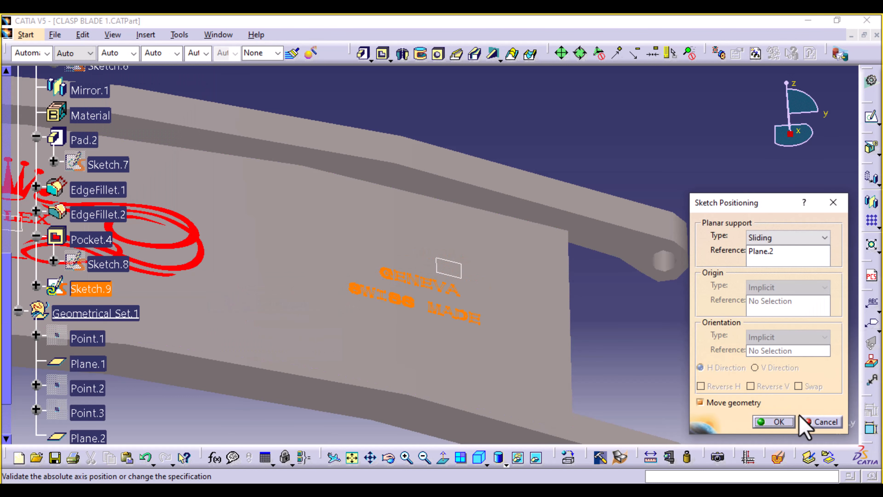
{"action": "left_click", "coordinate": [774, 421]}
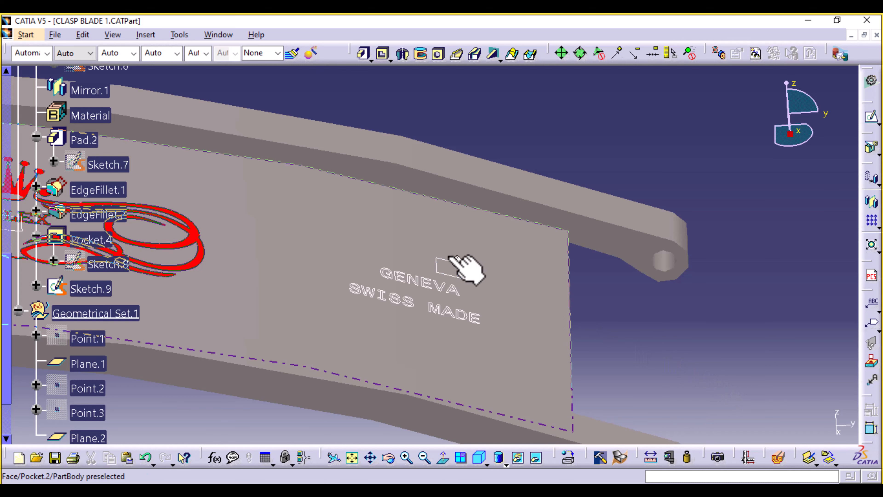
{"action": "right_click", "coordinate": [463, 281]}
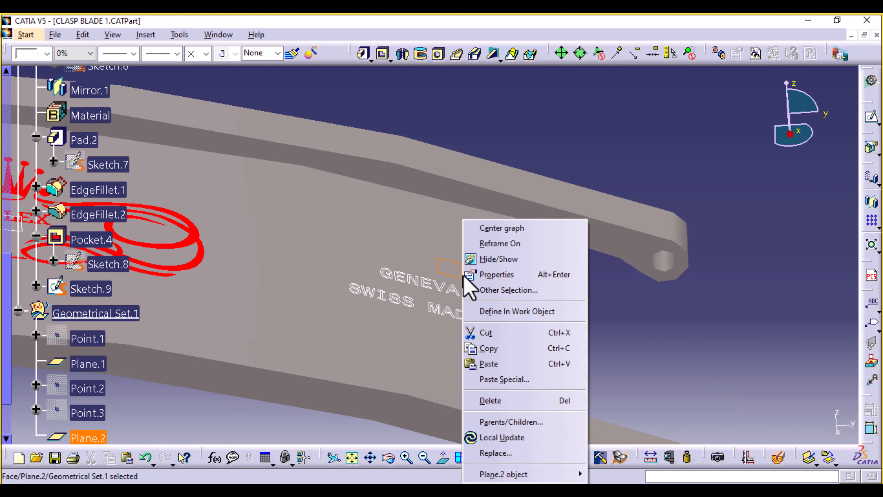
{"action": "left_click", "coordinate": [495, 257]}
Step: Cut a 0.35 mm deep pocket into the blade face from the GENEVA and SWISS MADE sketch
{"action": "middle_click_drag", "start_coordinate": [696, 397], "coordinate": [686, 440]}
{"action": "middle_click_drag", "start_coordinate": [415, 439], "coordinate": [400, 421]}
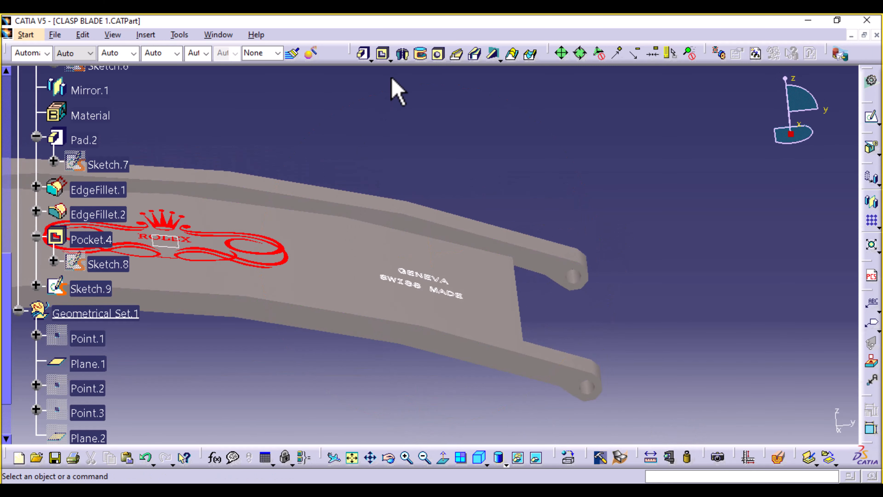
{"action": "left_click", "coordinate": [383, 57]}
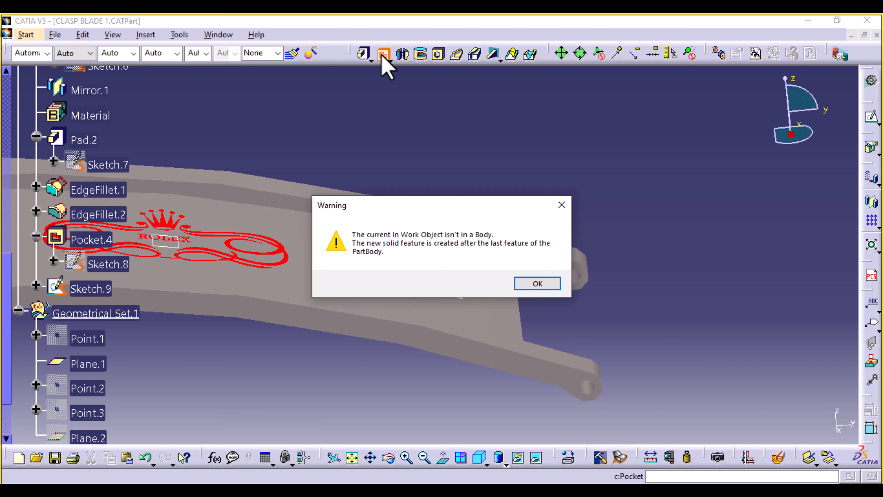
{"action": "left_click", "coordinate": [551, 286]}
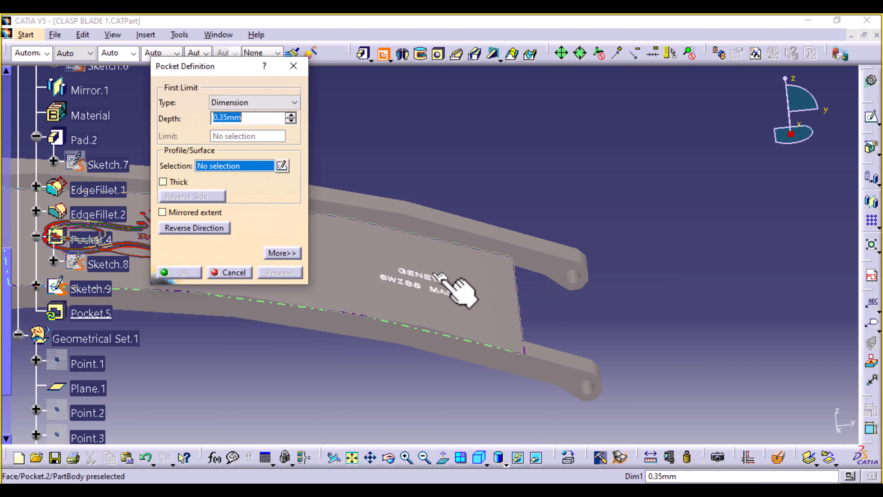
{"action": "left_click", "coordinate": [452, 285]}
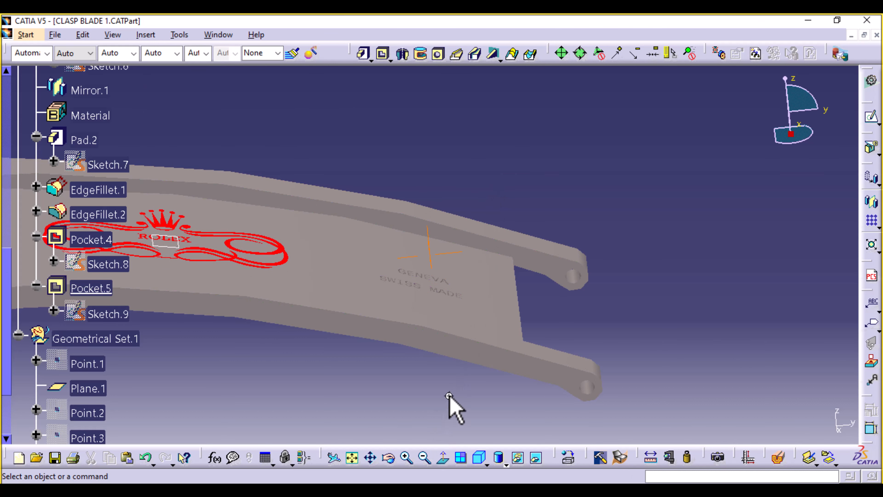
Step: Hide the reference plane at the ROLEX emblem and colour the GENEVA and SWISS MADE pocket red
{"action": "middle_click_drag", "start_coordinate": [450, 408], "coordinate": [460, 303]}
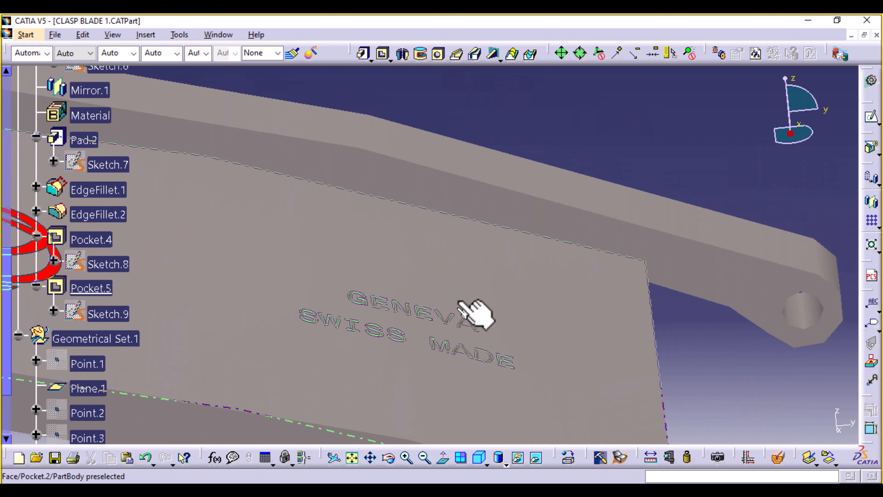
{"action": "middle_click_drag", "start_coordinate": [556, 98], "coordinate": [507, 263]}
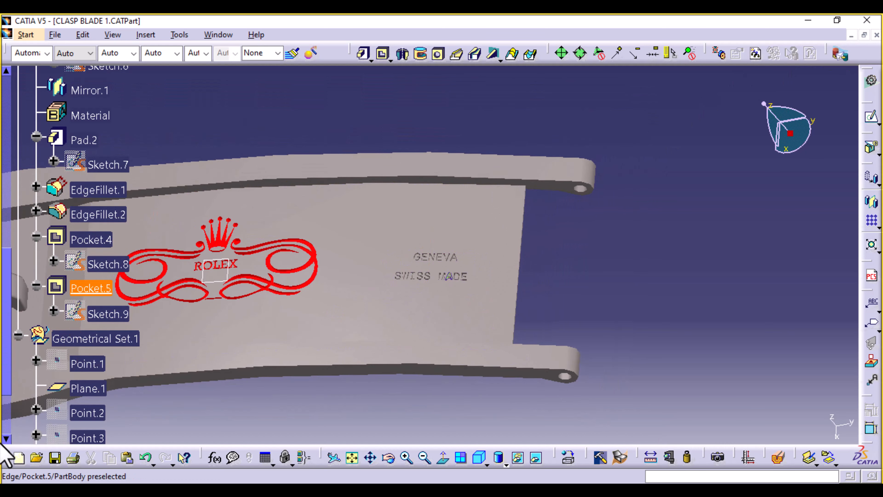
{"action": "right_click", "coordinate": [224, 275]}
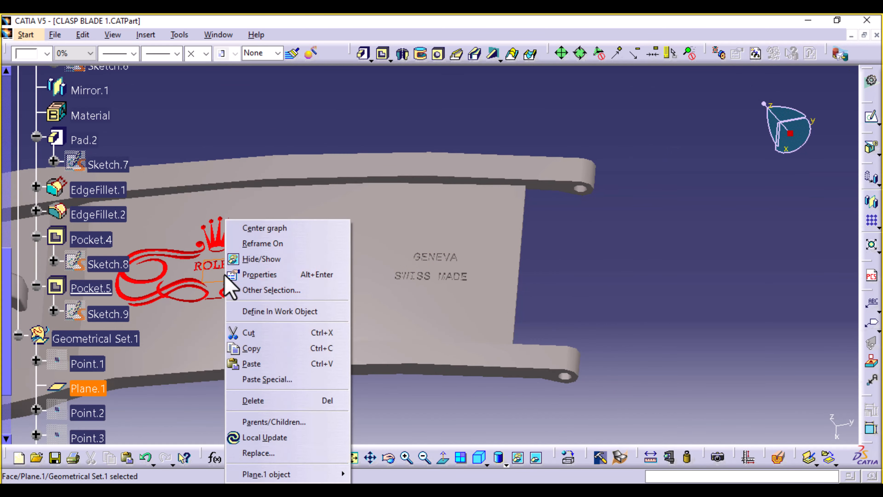
{"action": "left_click", "coordinate": [266, 258]}
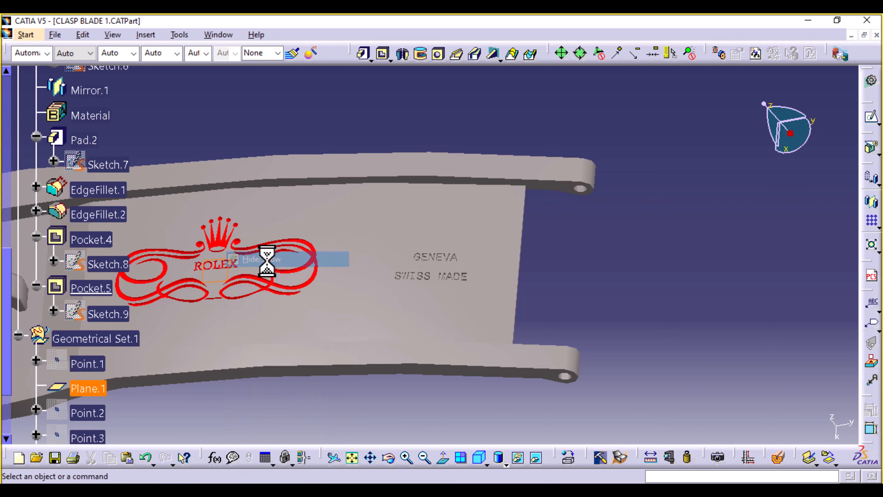
{"action": "left_click", "coordinate": [90, 288]}
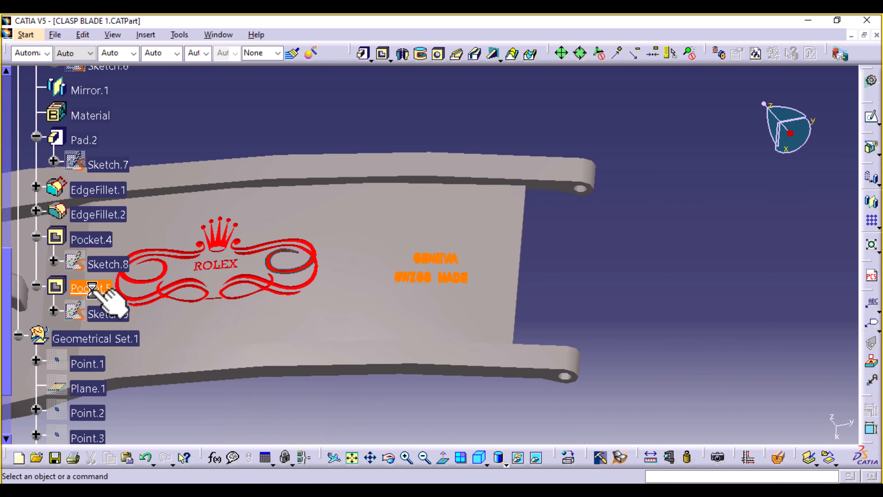
{"action": "left_click", "coordinate": [47, 53]}
{"action": "left_click", "coordinate": [41, 169]}
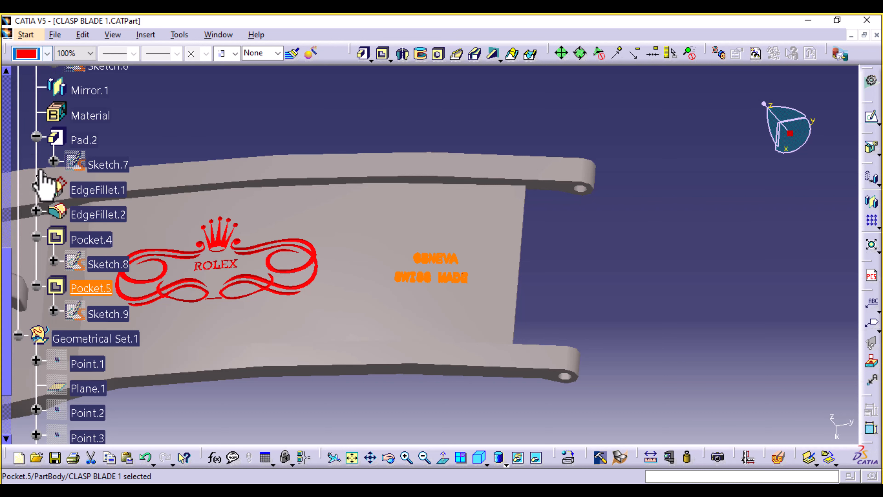
{"action": "left_click", "coordinate": [677, 337]}
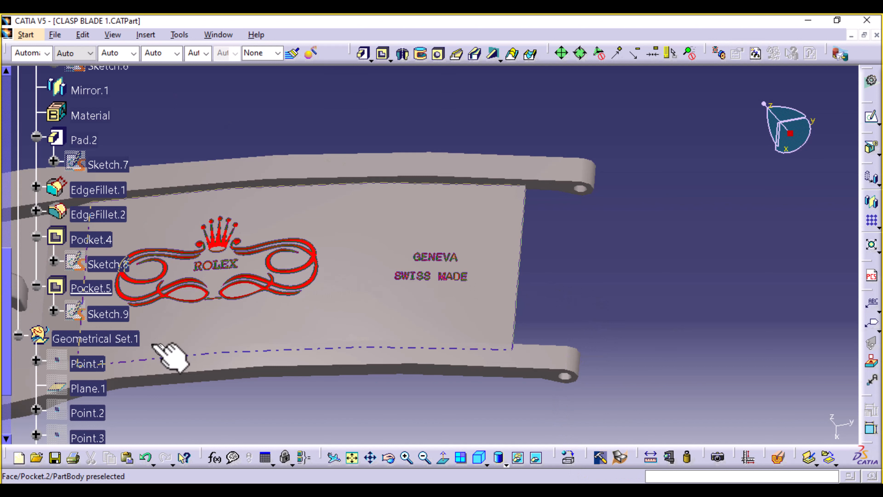
Step: Edit the lettering sketch to move GENEVA and SWISS MADE farther apart on either side of the blade's centreline, and exit the sketch
{"action": "double_click", "coordinate": [122, 312]}
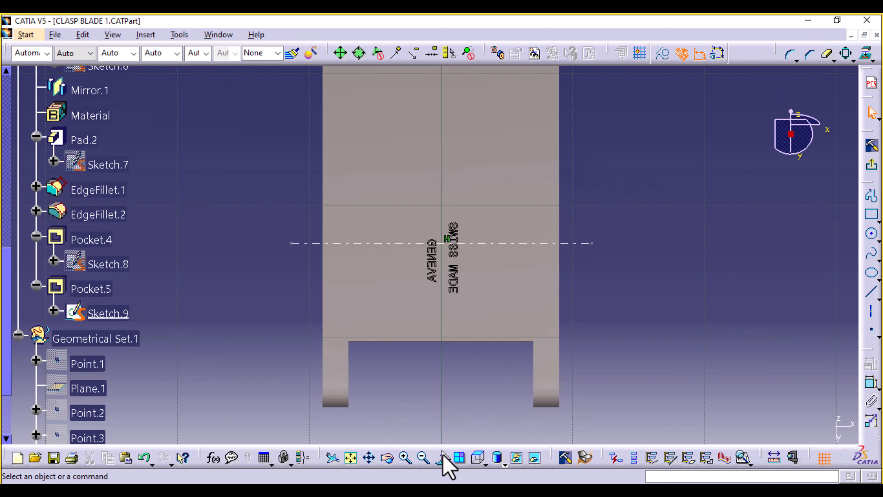
{"action": "left_click", "coordinate": [478, 463]}
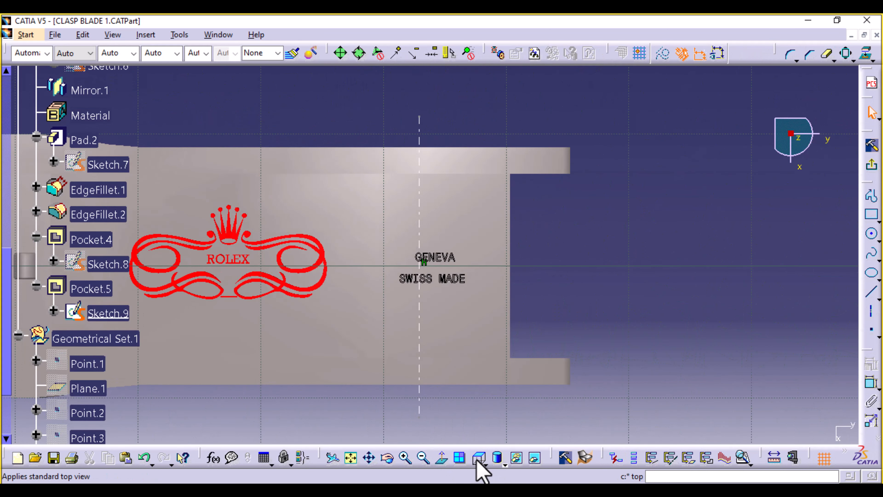
{"action": "mouse_move", "coordinate": [562, 247]}
{"action": "left_mouse_down"}
{"action": "mouse_move", "coordinate": [396, 236]}
{"action": "mouse_move", "coordinate": [379, 266]}
{"action": "left_mouse_up"}
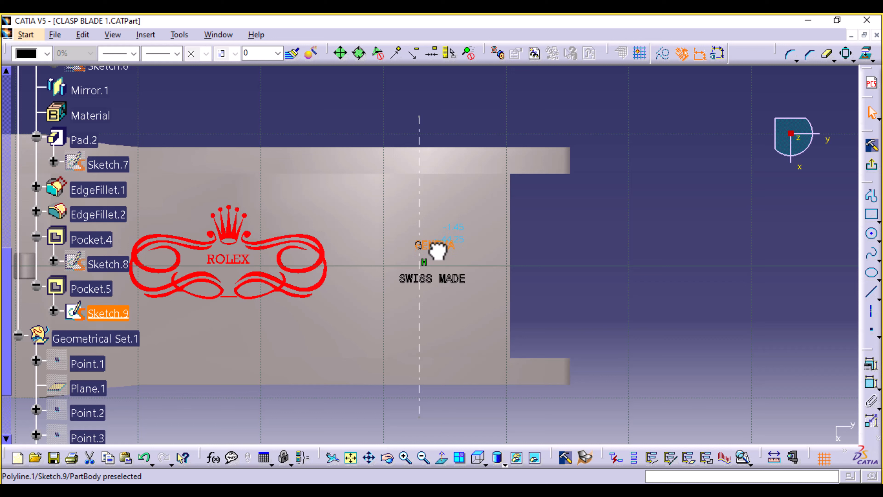
{"action": "left_click_drag", "start_coordinate": [437, 250], "coordinate": [438, 251]}
{"action": "left_click", "coordinate": [669, 299]}
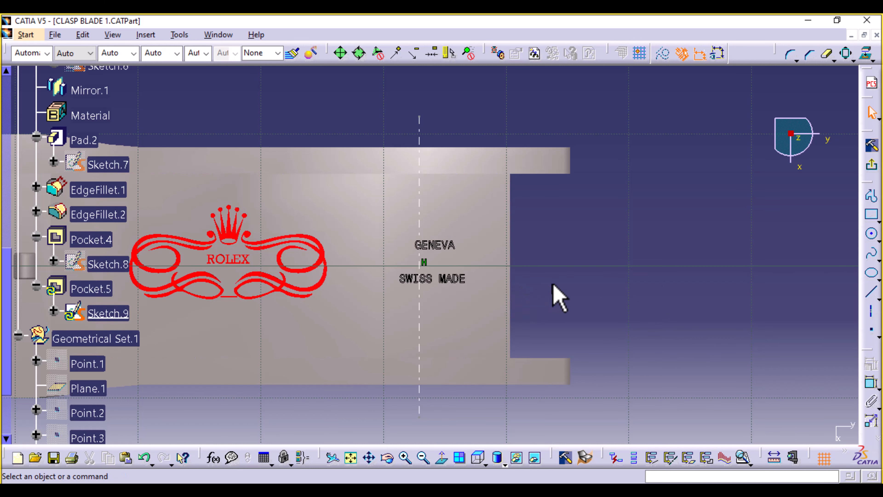
{"action": "left_click_drag", "start_coordinate": [551, 283], "coordinate": [375, 273]}
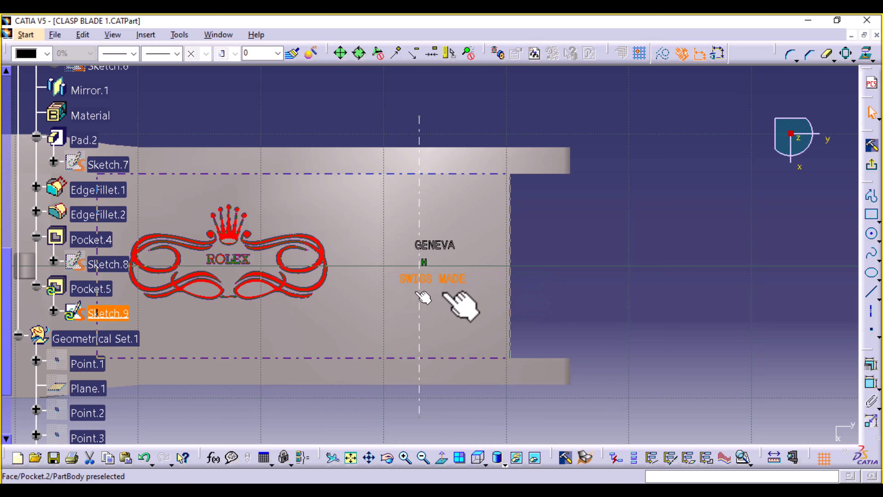
{"action": "left_click_drag", "start_coordinate": [458, 278], "coordinate": [459, 283]}
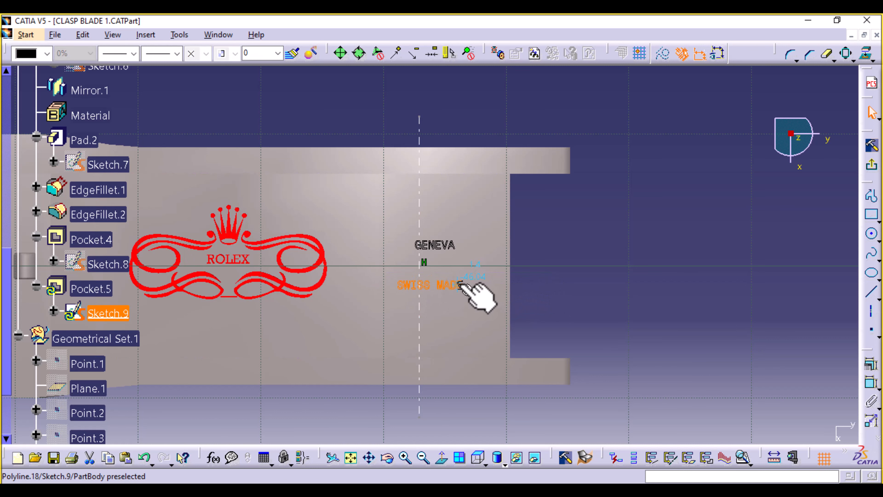
{"action": "mouse_move", "coordinate": [566, 227]}
{"action": "left_mouse_down"}
{"action": "mouse_move", "coordinate": [406, 227]}
{"action": "mouse_move", "coordinate": [398, 254]}
{"action": "mouse_move", "coordinate": [438, 254]}
{"action": "left_mouse_up"}
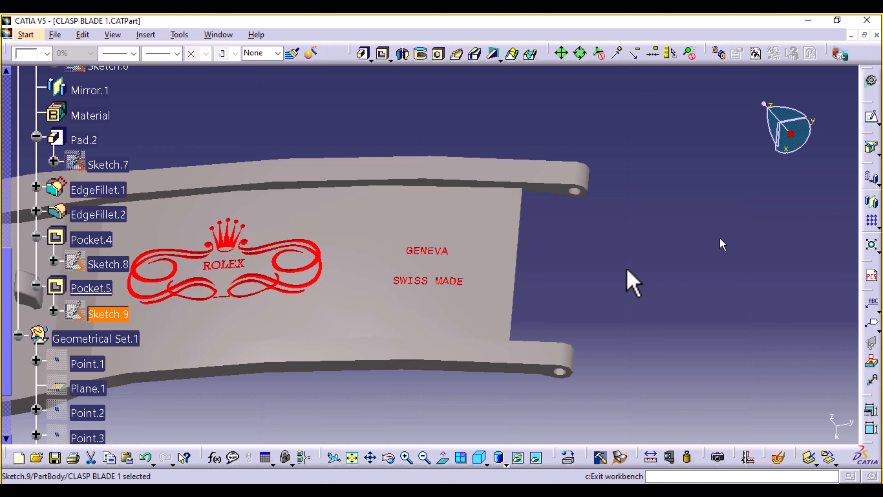
Step: Hide the axis system and display the clasp blade in Shading with Material mode
{"action": "mouse_move", "coordinate": [603, 270]}
{"action": "middle_mouse_down"}
{"action": "mouse_move", "coordinate": [595, 257]}
{"action": "mouse_move", "coordinate": [630, 364]}
{"action": "mouse_move", "coordinate": [633, 220]}
{"action": "mouse_move", "coordinate": [635, 292]}
{"action": "mouse_move", "coordinate": [728, 231]}
{"action": "mouse_move", "coordinate": [753, 264]}
{"action": "middle_mouse_up"}
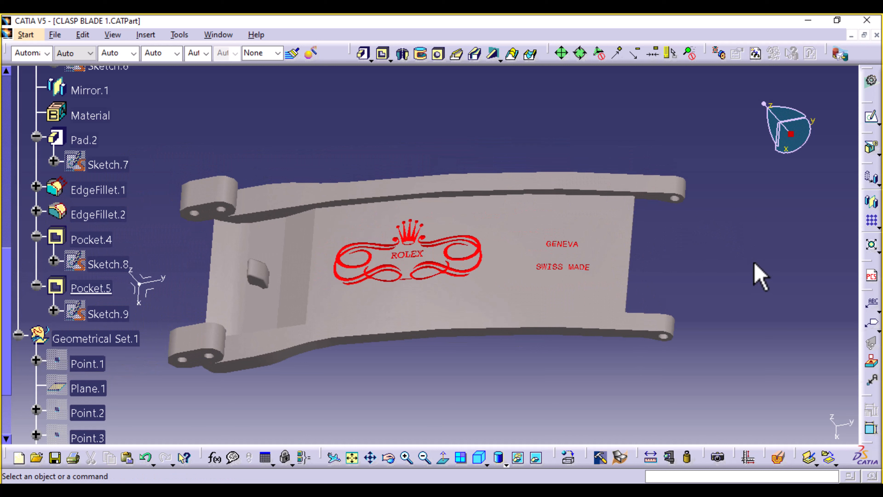
{"action": "right_click", "coordinate": [146, 294]}
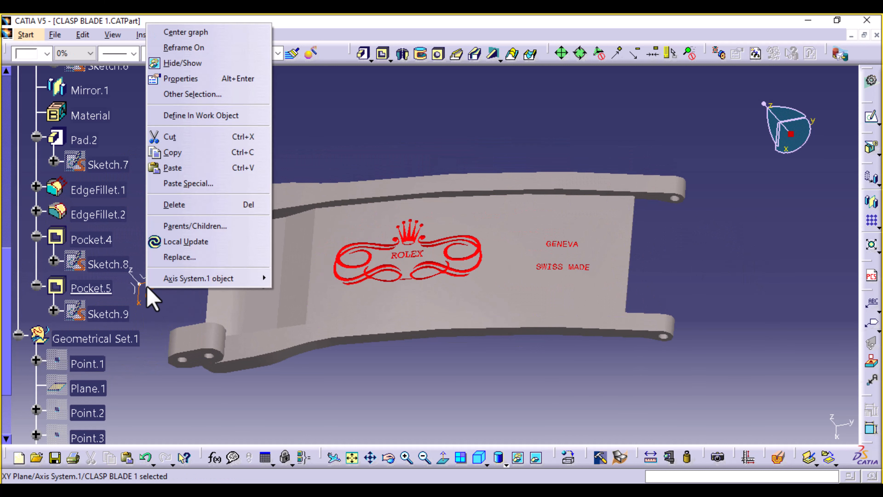
{"action": "left_click", "coordinate": [214, 63]}
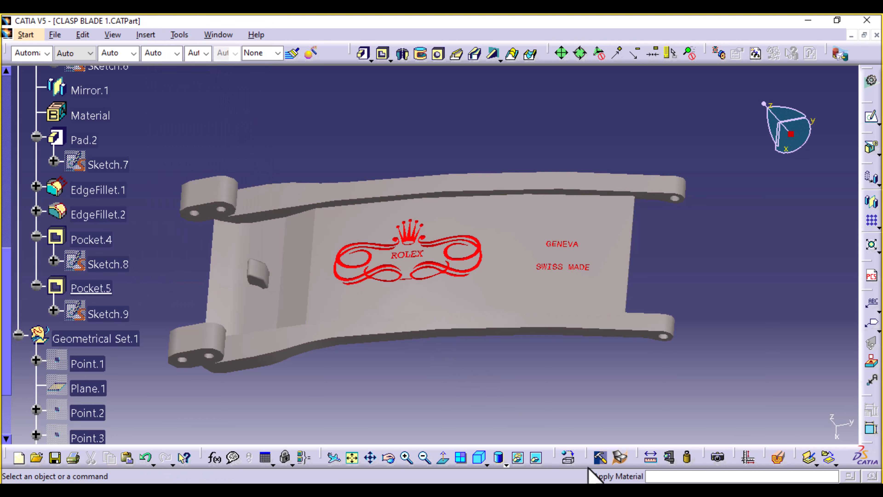
{"action": "left_click", "coordinate": [505, 462]}
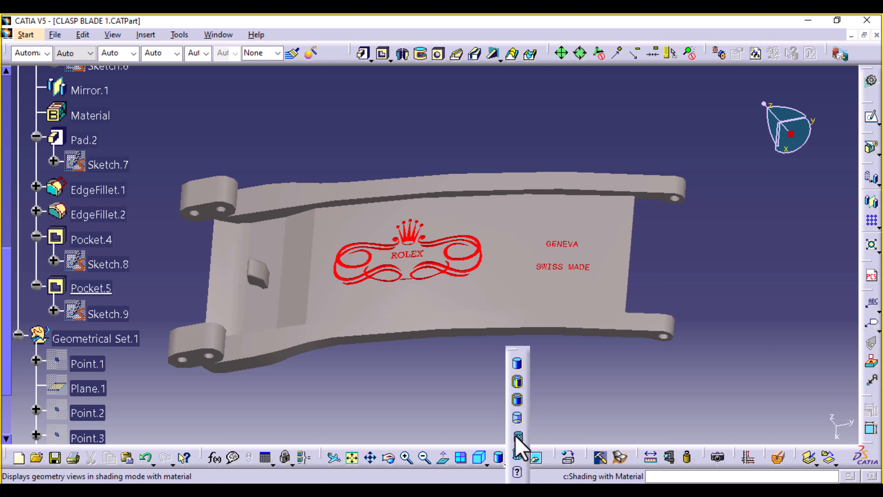
{"action": "left_click", "coordinate": [518, 436]}
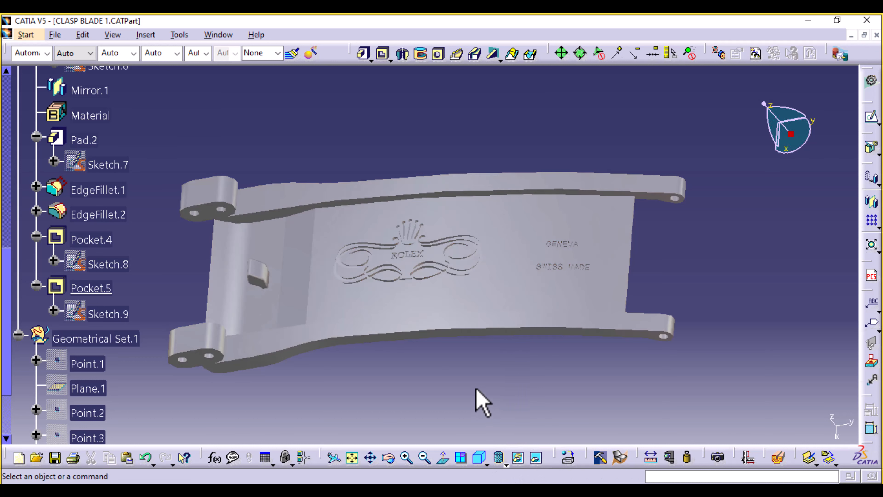
{"action": "middle_click_drag", "start_coordinate": [475, 389], "coordinate": [479, 408]}
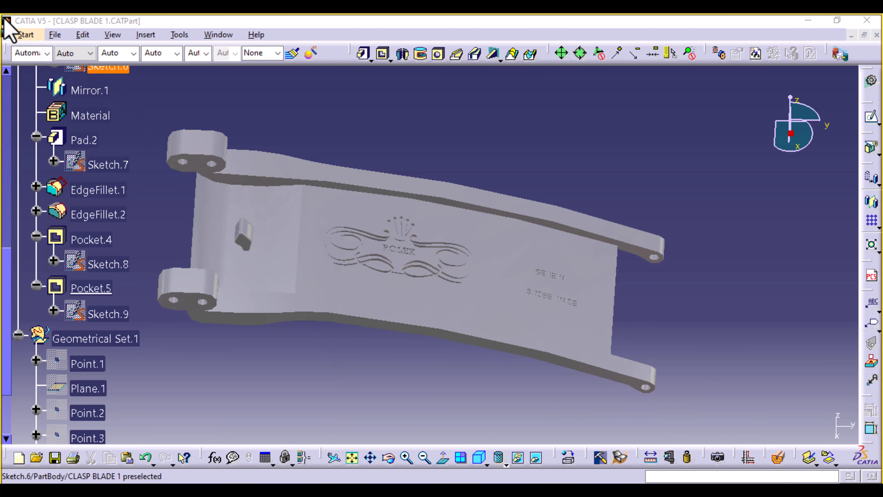
Step: Save the CLASP BLADE 1 part and close its window
{"action": "left_click", "coordinate": [53, 34]}
{"action": "left_click", "coordinate": [35, 117]}
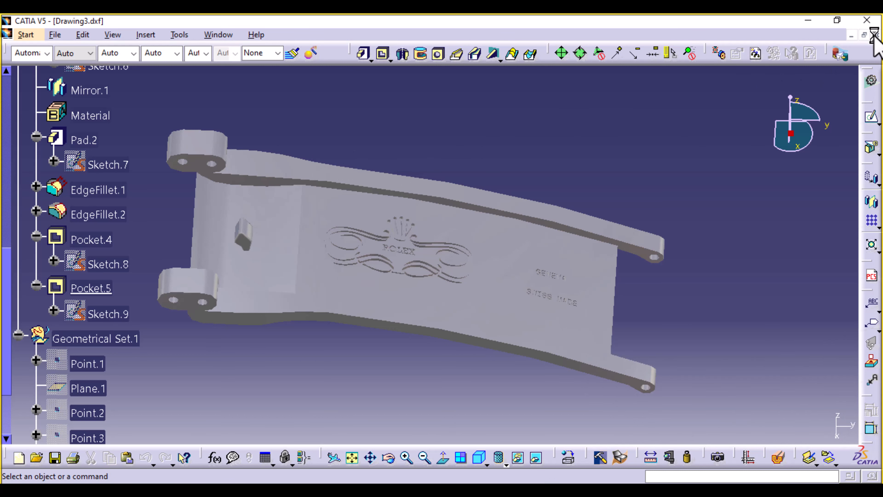
{"action": "left_click", "coordinate": [873, 34]}
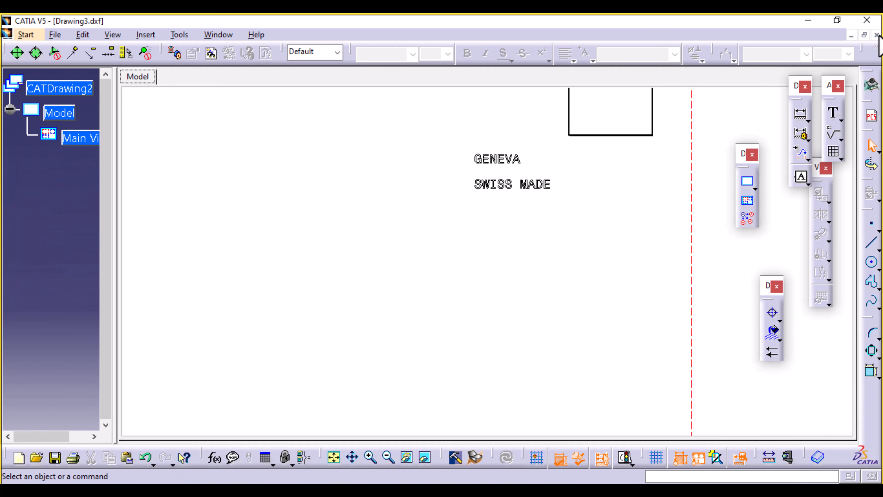
{"action": "left_click", "coordinate": [876, 35]}
{"action": "left_click", "coordinate": [443, 282]}
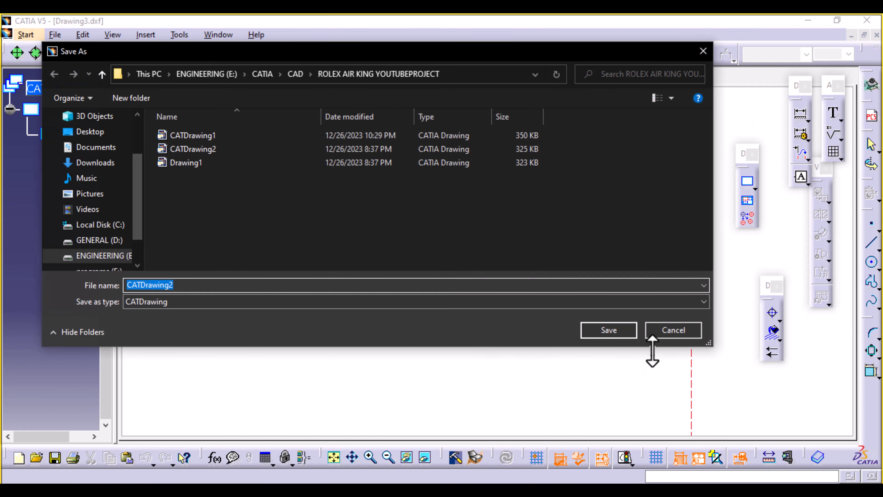
{"action": "left_click", "coordinate": [604, 332]}
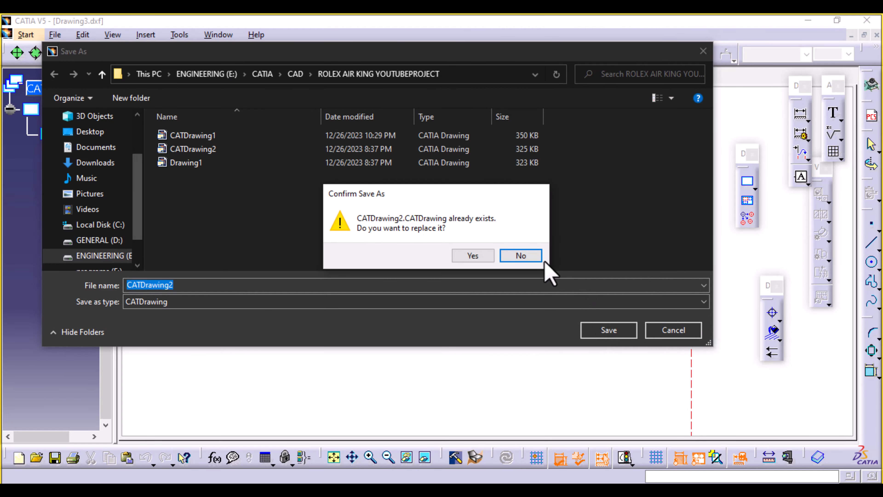
{"action": "left_click", "coordinate": [520, 256]}
{"action": "left_click", "coordinate": [664, 331]}
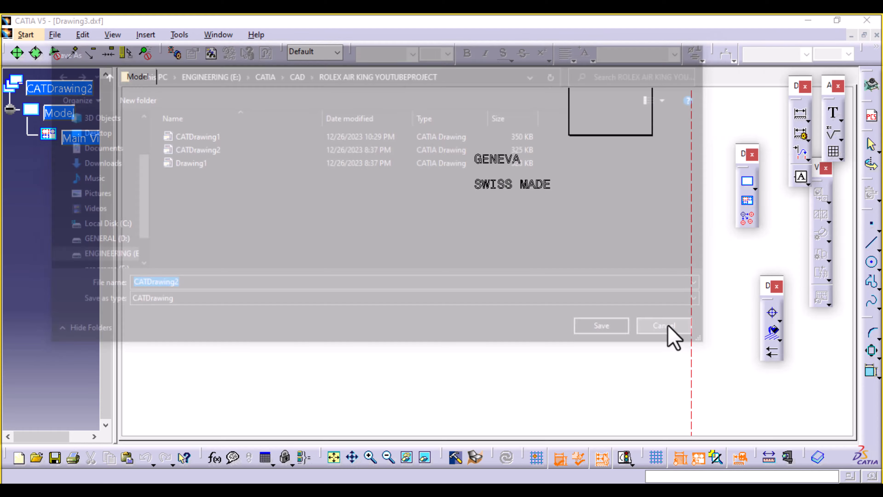
Step: Close the Drawing3.dxf and CATDrawing1.dxf drawings without saving their changes
{"action": "left_click", "coordinate": [876, 34]}
{"action": "left_click", "coordinate": [487, 282]}
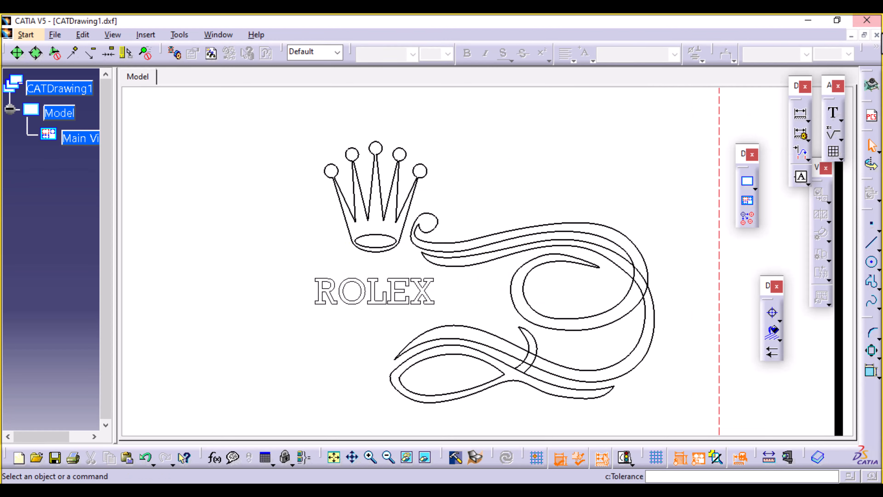
{"action": "left_click", "coordinate": [877, 35]}
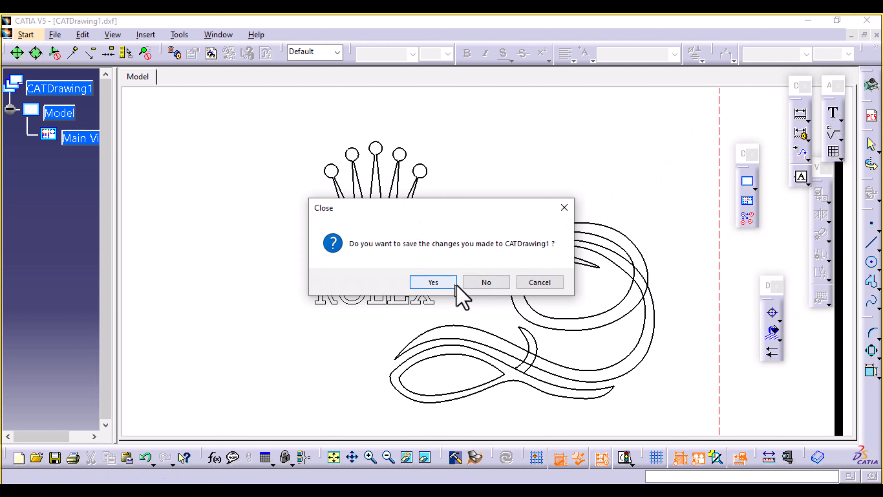
{"action": "left_click", "coordinate": [466, 283]}
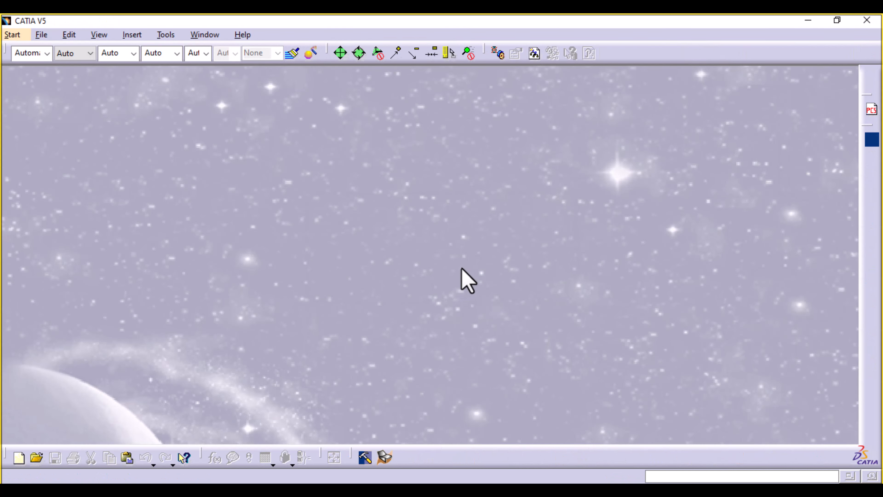
Step: Open the ROLEX ASSEMBLY 1 product from the ROLEX AIR KING YOUTUBEPROJECT folder
{"action": "left_click", "coordinate": [42, 34]}
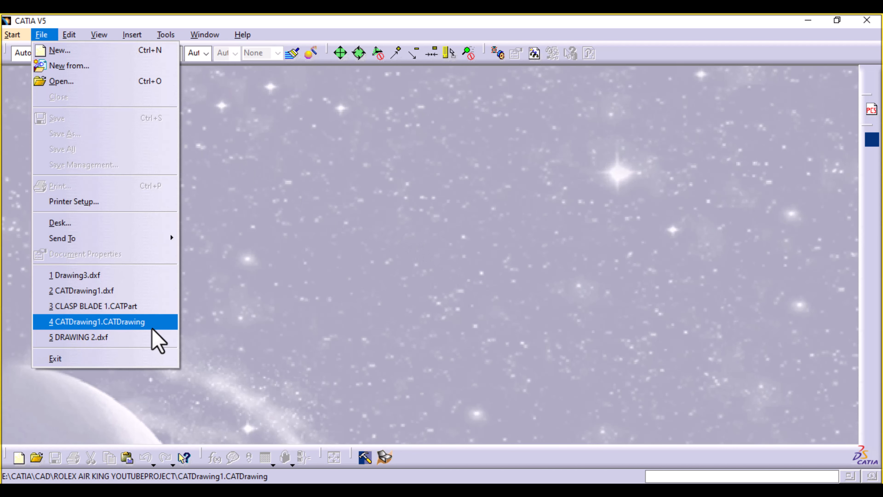
{"action": "left_click", "coordinate": [96, 85]}
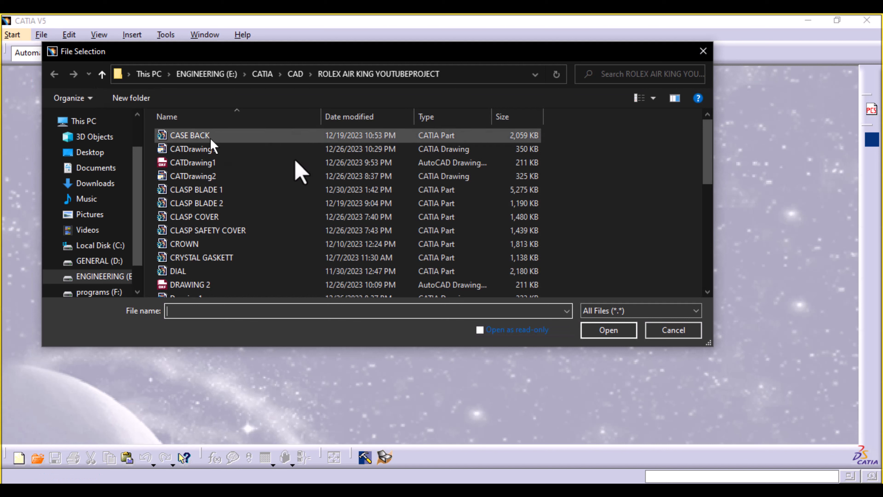
{"action": "scroll", "coordinate": [326, 174], "scroll_direction": "down", "scroll_amount": 4}
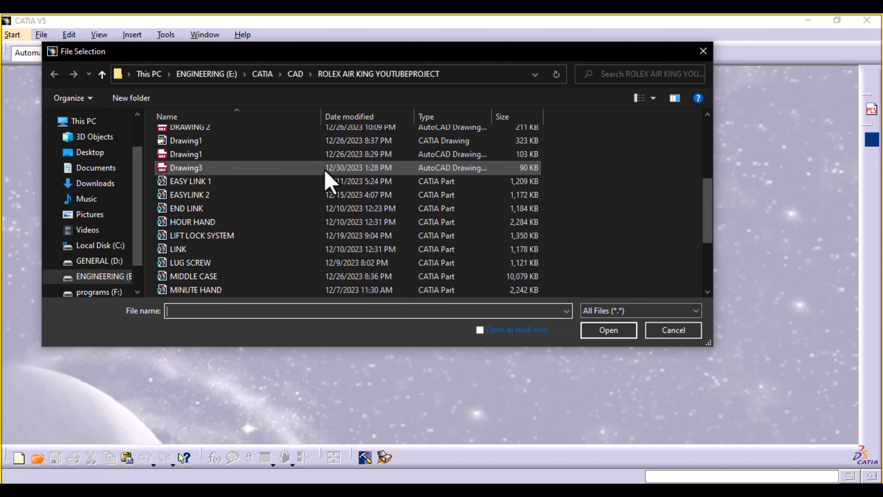
{"action": "scroll", "coordinate": [326, 176], "scroll_direction": "down", "scroll_amount": 3}
{"action": "double_click", "coordinate": [273, 208]}
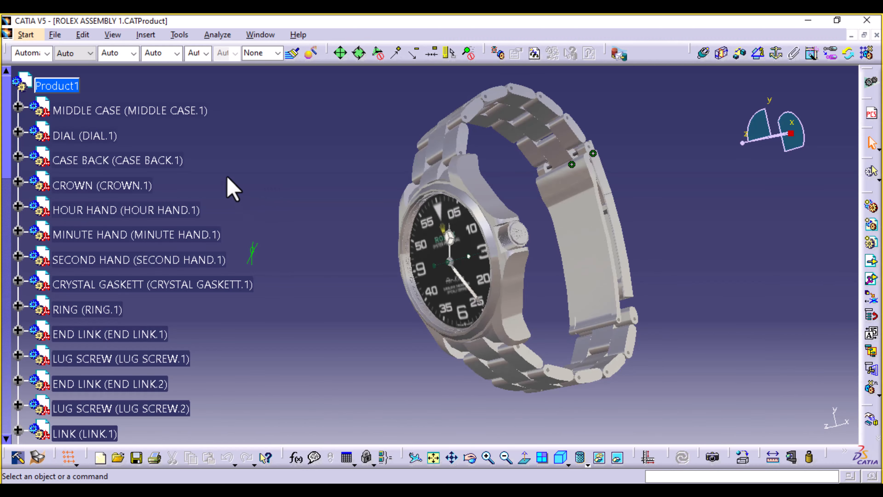
Step: Hide all assembly constraints of the watch through the Constraints node at the end of the specification tree
{"action": "middle_click_drag", "start_coordinate": [630, 182], "coordinate": [391, 225]}
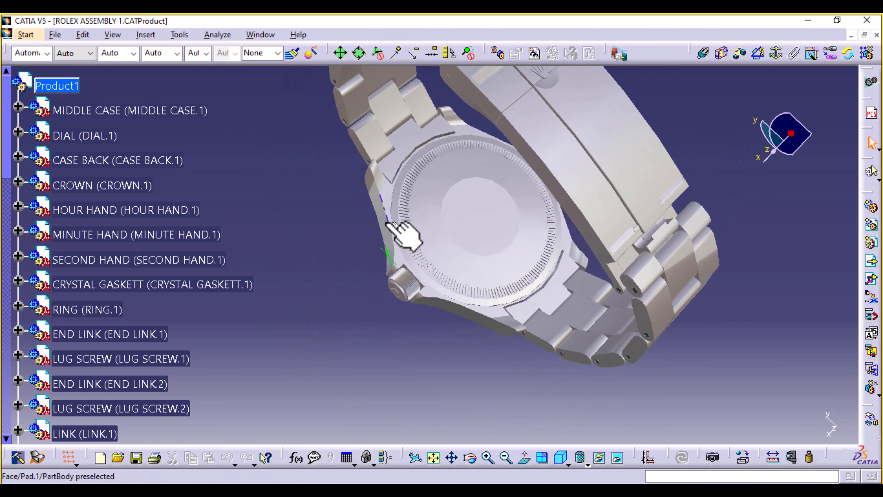
{"action": "scroll", "coordinate": [262, 363], "scroll_direction": "down", "scroll_amount": 5}
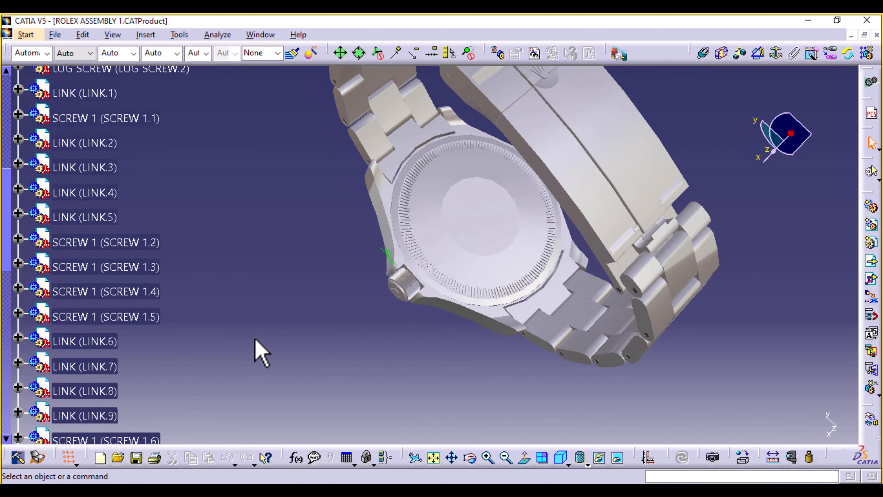
{"action": "scroll", "coordinate": [255, 341], "scroll_direction": "down", "scroll_amount": 12}
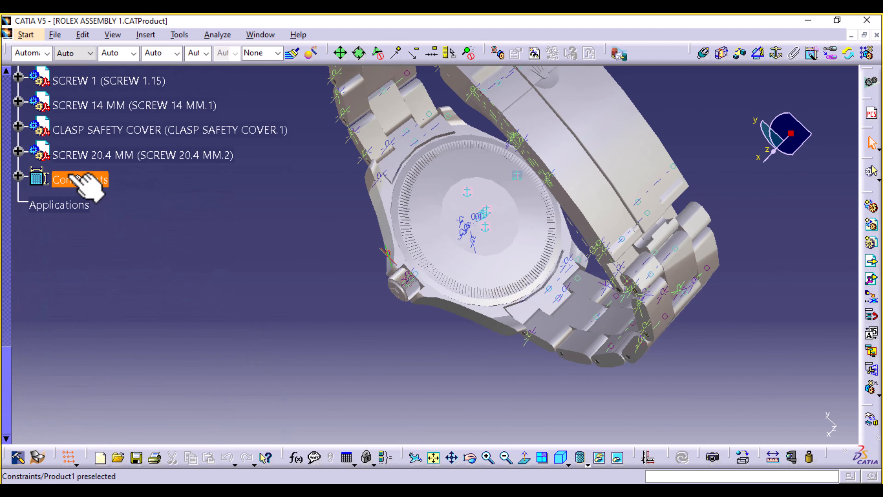
{"action": "right_click", "coordinate": [78, 182]}
{"action": "left_click", "coordinate": [122, 233]}
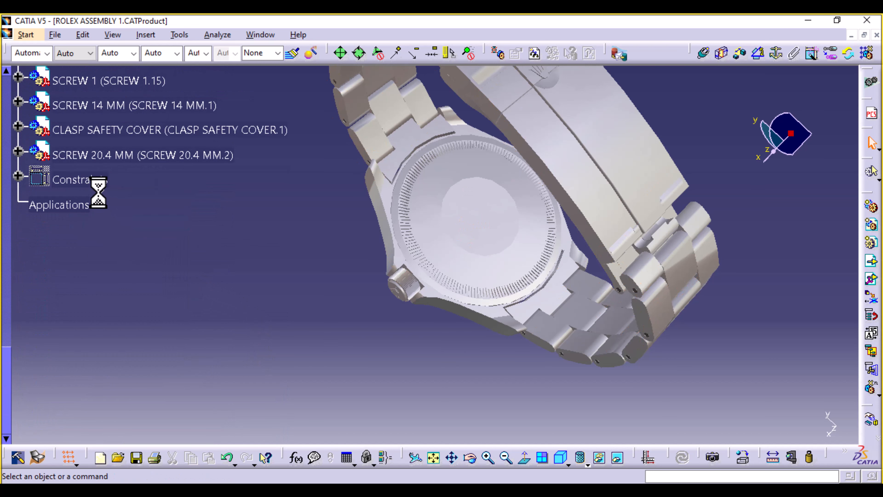
{"action": "right_click", "coordinate": [101, 181]}
{"action": "left_click", "coordinate": [123, 231]}
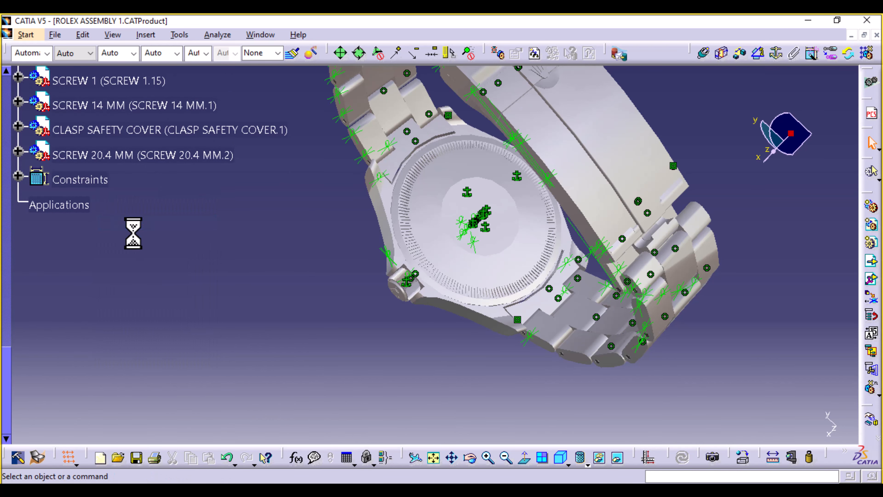
{"action": "right_click", "coordinate": [98, 181]}
{"action": "left_click", "coordinate": [148, 220]}
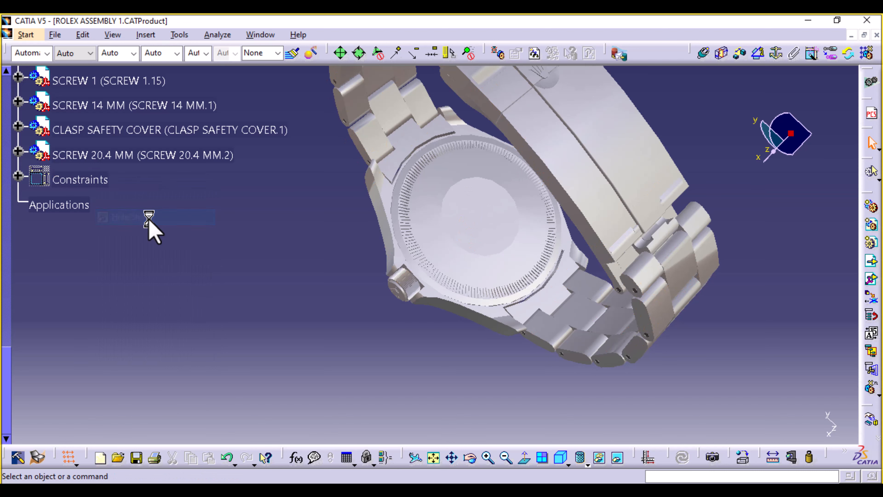
Step: Examine the closed clasp, its crown emblem and the case back of the assembled watch from several angles
{"action": "scroll", "coordinate": [286, 253], "scroll_direction": "down", "scroll_amount": 1}
{"action": "middle_click_drag", "start_coordinate": [282, 246], "coordinate": [251, 365]}
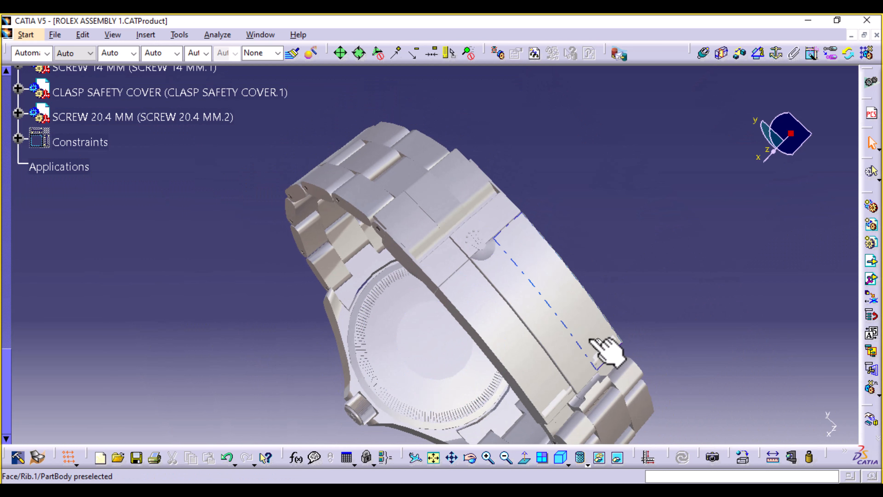
{"action": "middle_click_drag", "start_coordinate": [252, 366], "coordinate": [339, 331]}
{"action": "middle_click_drag", "start_coordinate": [635, 256], "coordinate": [472, 276]}
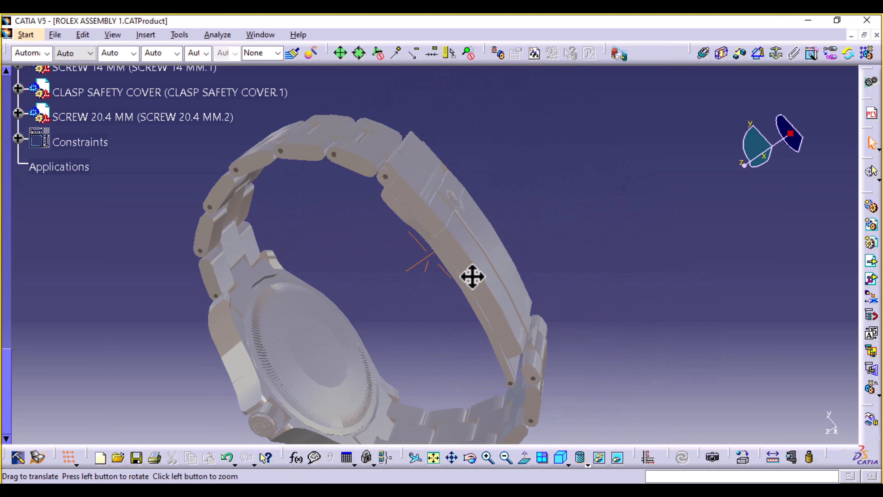
{"action": "middle_click", "coordinate": [465, 291]}
{"action": "middle_click_drag", "start_coordinate": [591, 233], "coordinate": [528, 231]}
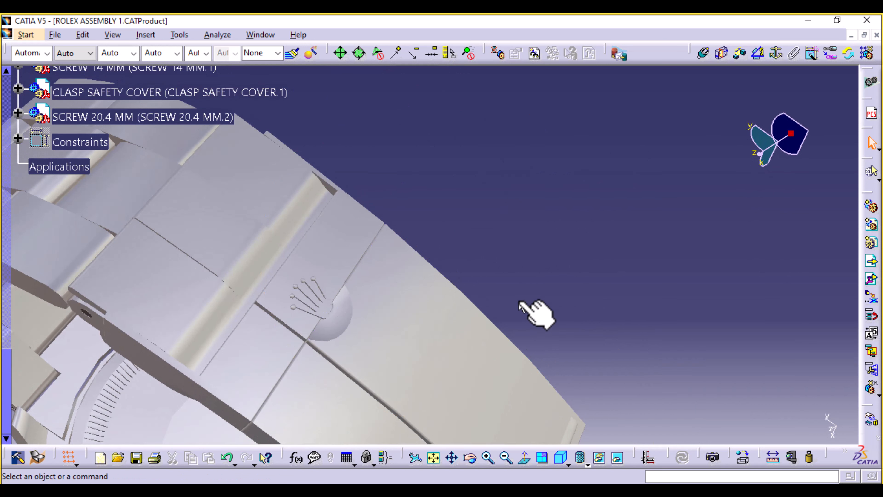
{"action": "middle_click_drag", "start_coordinate": [502, 224], "coordinate": [553, 160]}
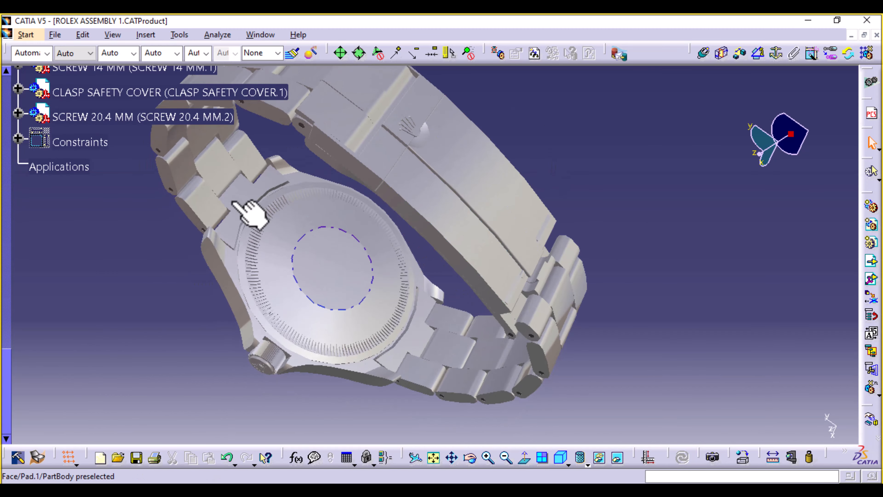
{"action": "middle_click_drag", "start_coordinate": [157, 357], "coordinate": [485, 217]}
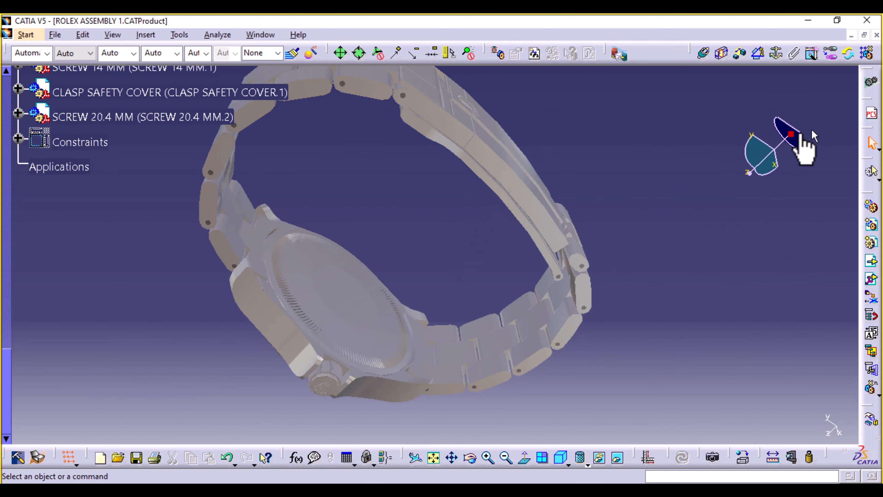
Step: Make the compass snap automatically to the selected object and move the long clasp cover outward, away from the bracelet
{"action": "right_click", "coordinate": [793, 135]}
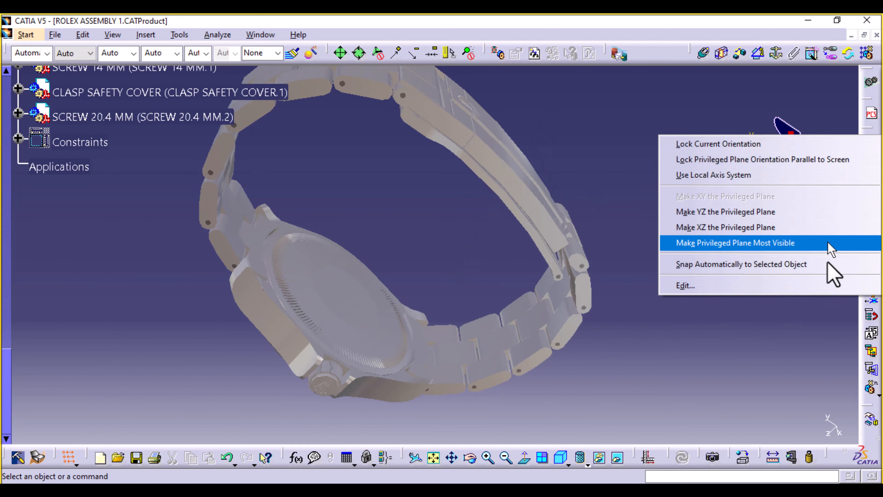
{"action": "left_click", "coordinate": [761, 268]}
{"action": "left_click", "coordinate": [532, 203]}
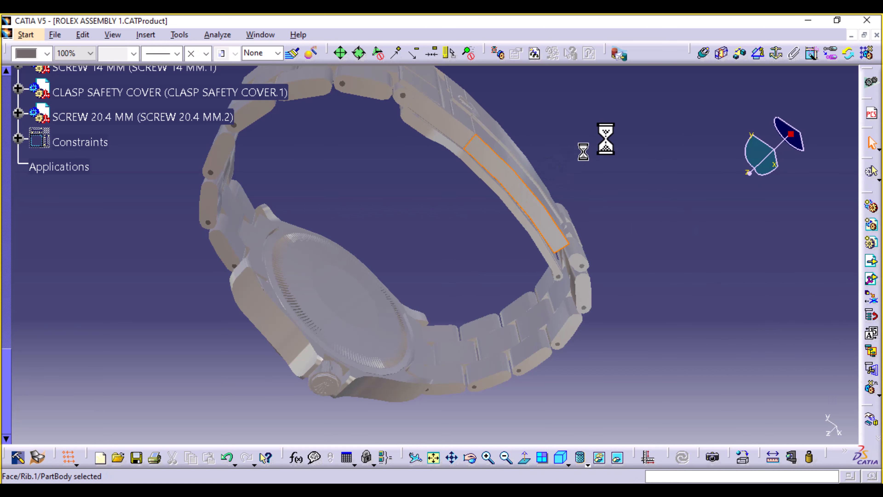
{"action": "middle_click_drag", "start_coordinate": [483, 213], "coordinate": [442, 350]}
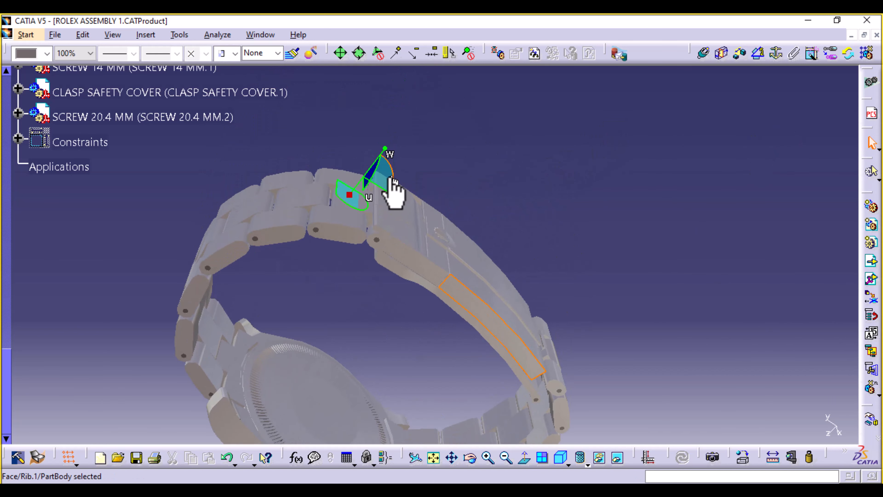
{"action": "left_click_drag", "start_coordinate": [360, 196], "coordinate": [451, 144]}
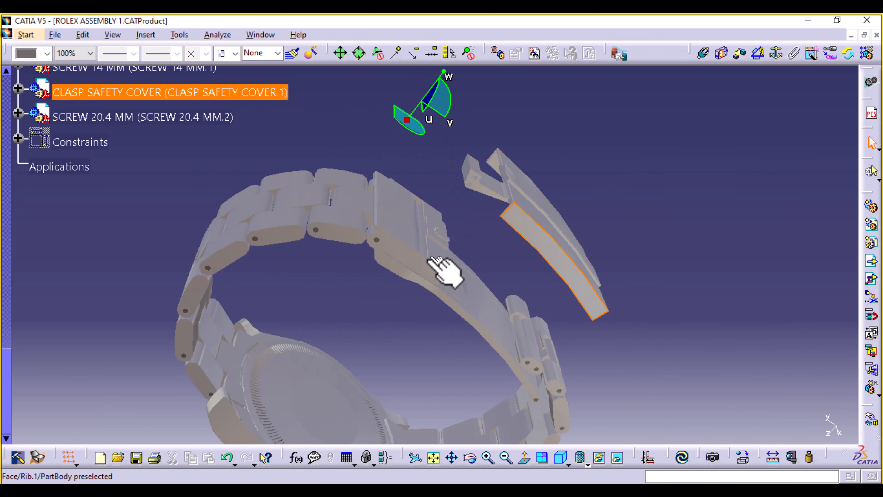
Step: Move the clasp safety cover with the crown emblem and the bracket beneath it outward beside the detached clasp cover
{"action": "left_click", "coordinate": [416, 266]}
{"action": "left_click_drag", "start_coordinate": [347, 197], "coordinate": [411, 111]}
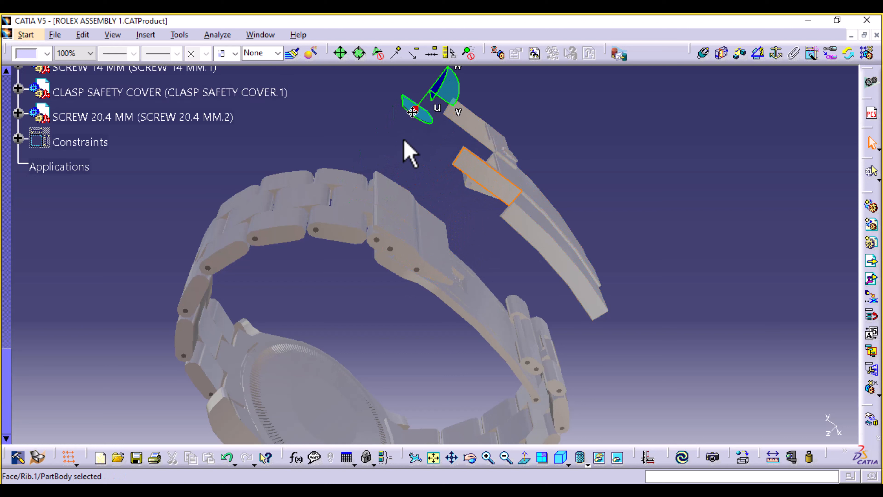
{"action": "left_click", "coordinate": [403, 255]}
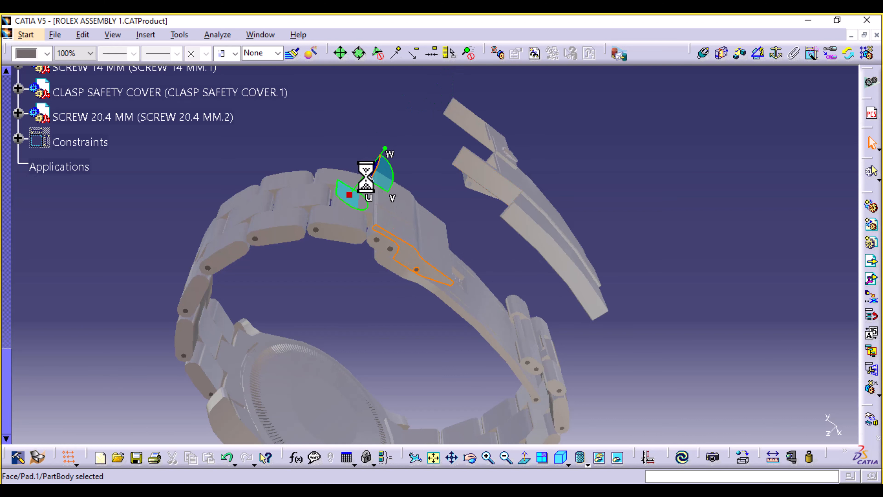
{"action": "left_click", "coordinate": [364, 190]}
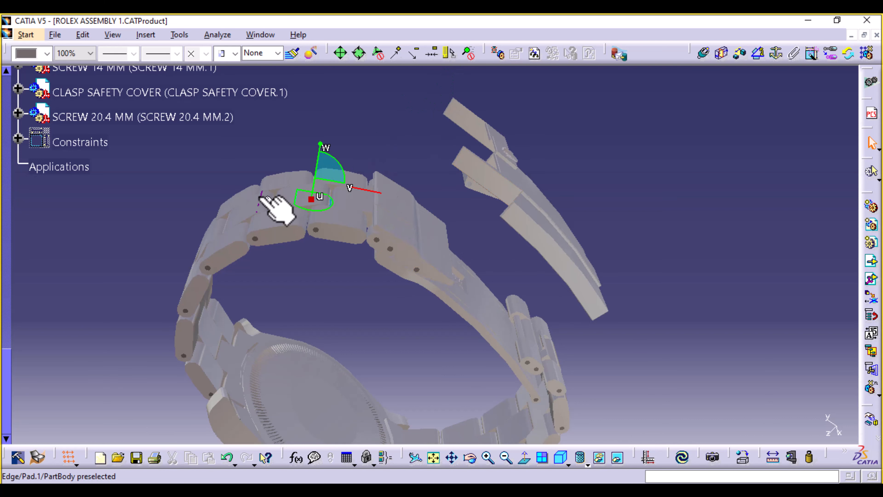
{"action": "left_click", "coordinate": [382, 211]}
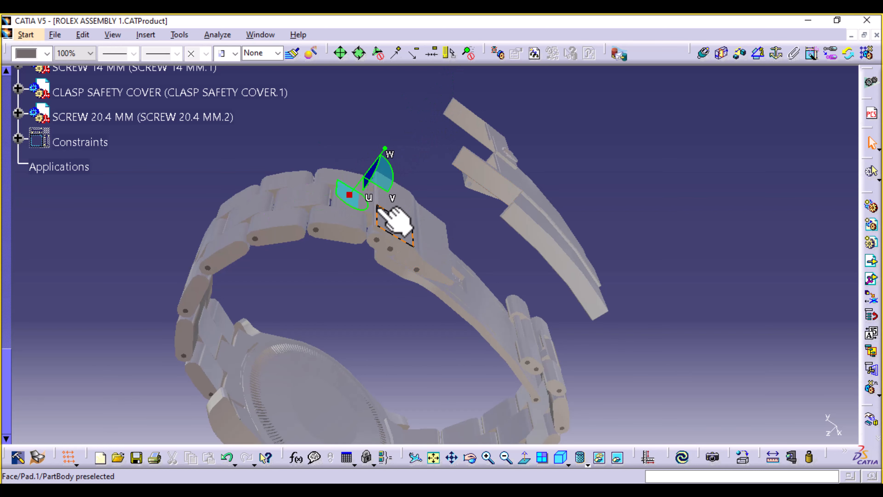
{"action": "left_click", "coordinate": [372, 184]}
{"action": "left_click_drag", "start_coordinate": [370, 181], "coordinate": [438, 105]}
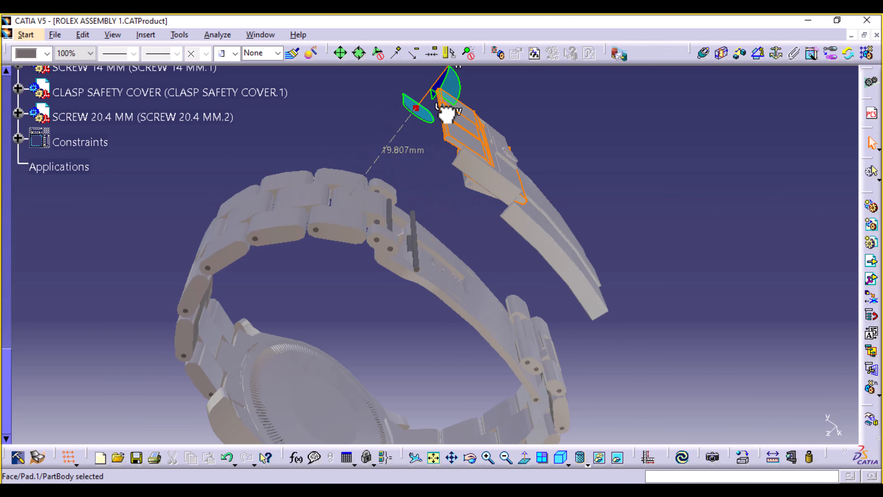
Step: Move the slotted outer clasp blade outward along the compass axis to uncover the engraved inner blade
{"action": "mouse_move", "coordinate": [452, 341]}
{"action": "middle_mouse_down"}
{"action": "mouse_move", "coordinate": [420, 341]}
{"action": "mouse_move", "coordinate": [285, 274]}
{"action": "mouse_move", "coordinate": [318, 341]}
{"action": "mouse_move", "coordinate": [408, 378]}
{"action": "mouse_move", "coordinate": [410, 315]}
{"action": "mouse_move", "coordinate": [434, 275]}
{"action": "mouse_move", "coordinate": [374, 217]}
{"action": "mouse_move", "coordinate": [453, 331]}
{"action": "middle_mouse_up"}
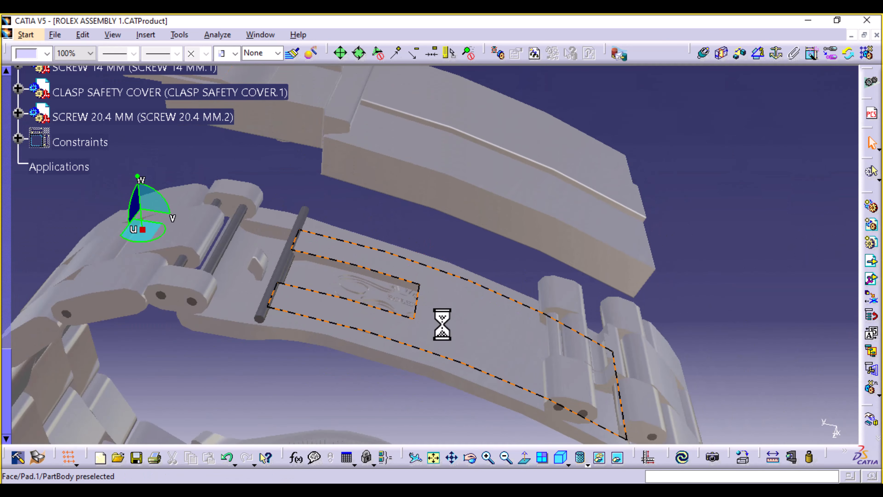
{"action": "left_click", "coordinate": [442, 324]}
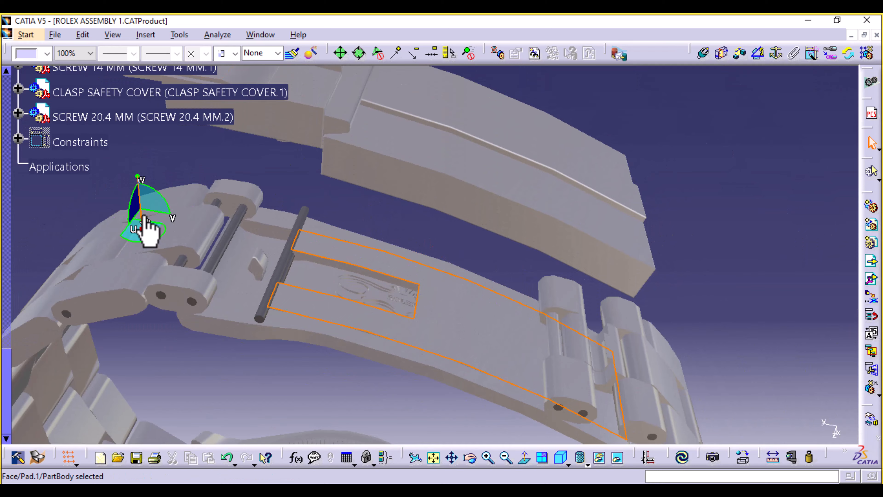
{"action": "left_click_drag", "start_coordinate": [146, 223], "coordinate": [167, 123]}
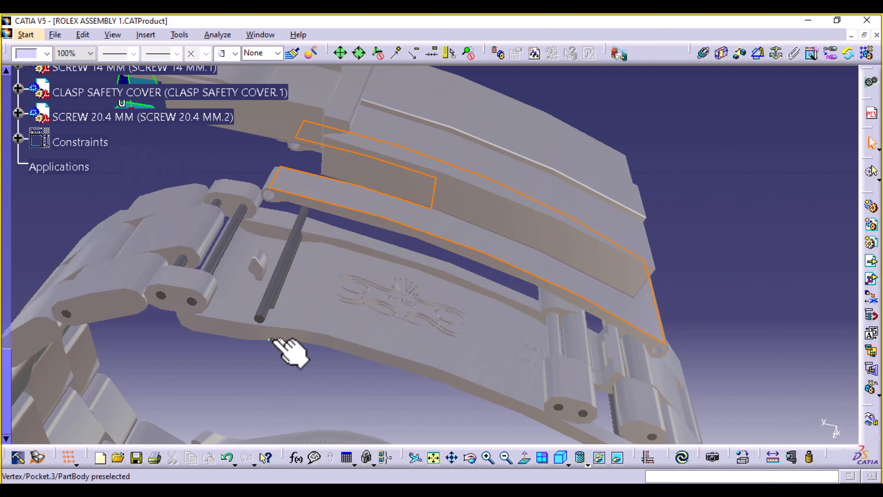
Step: Examine the separated clasp parts, the crown emblem on the safety cover and the engraved inner clasp blade
{"action": "middle_click_drag", "start_coordinate": [315, 369], "coordinate": [266, 217]}
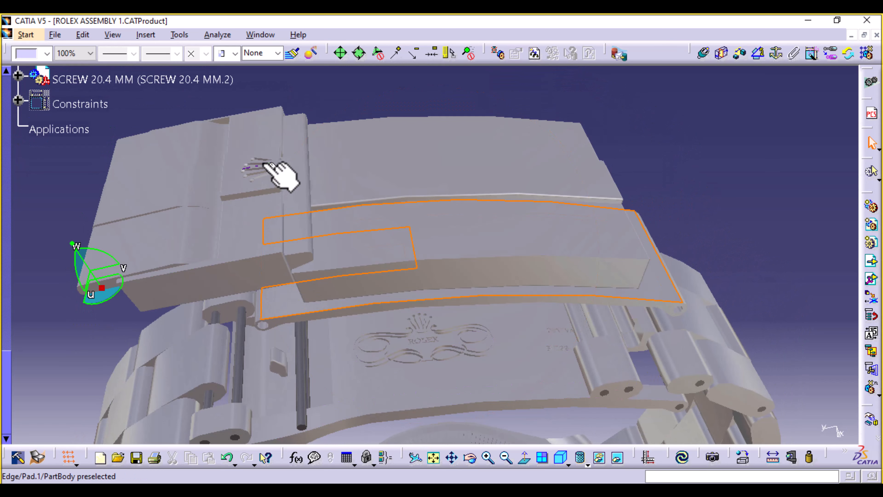
{"action": "middle_click_drag", "start_coordinate": [361, 118], "coordinate": [394, 119]}
{"action": "middle_click_drag", "start_coordinate": [417, 159], "coordinate": [367, 407]}
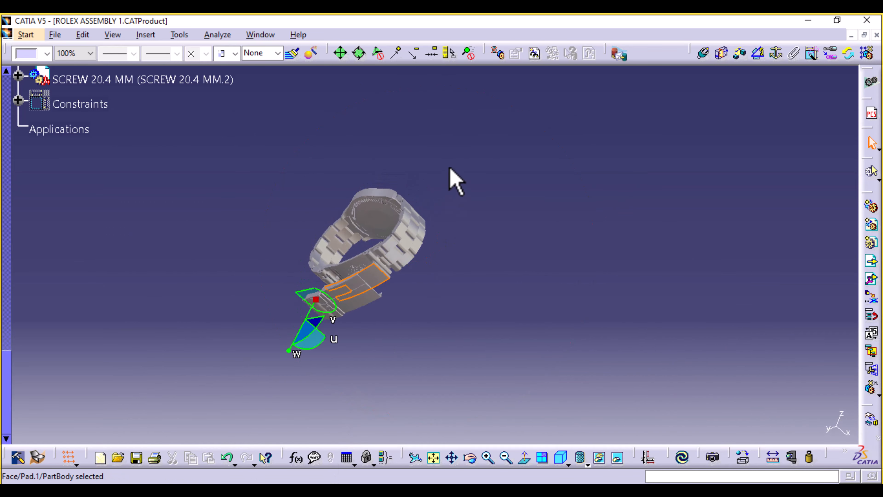
Step: Examine the dial, the hands and the ROLEX lettering on the inner ring up close, and view the whole deselected watch from the side
{"action": "middle_click_drag", "start_coordinate": [451, 169], "coordinate": [347, 397]}
{"action": "middle_click_drag", "start_coordinate": [490, 308], "coordinate": [451, 120]}
{"action": "middle_click_drag", "start_coordinate": [185, 190], "coordinate": [694, 203]}
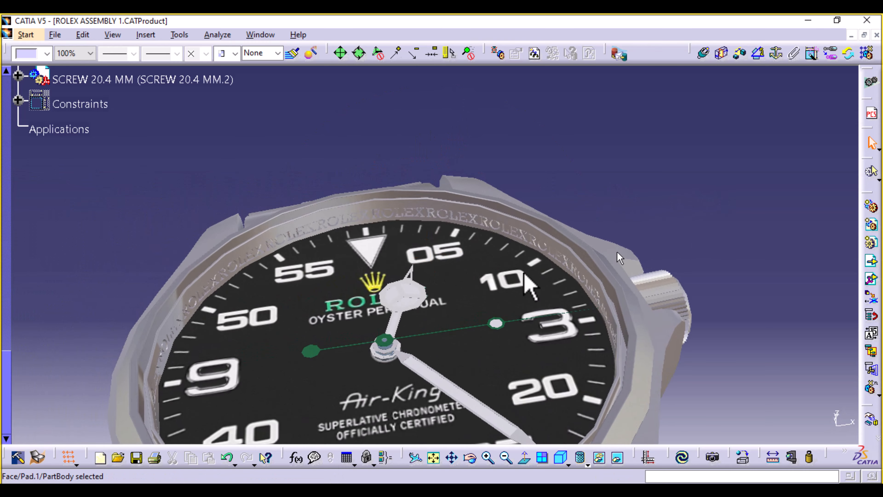
{"action": "middle_click_drag", "start_coordinate": [413, 265], "coordinate": [430, 226]}
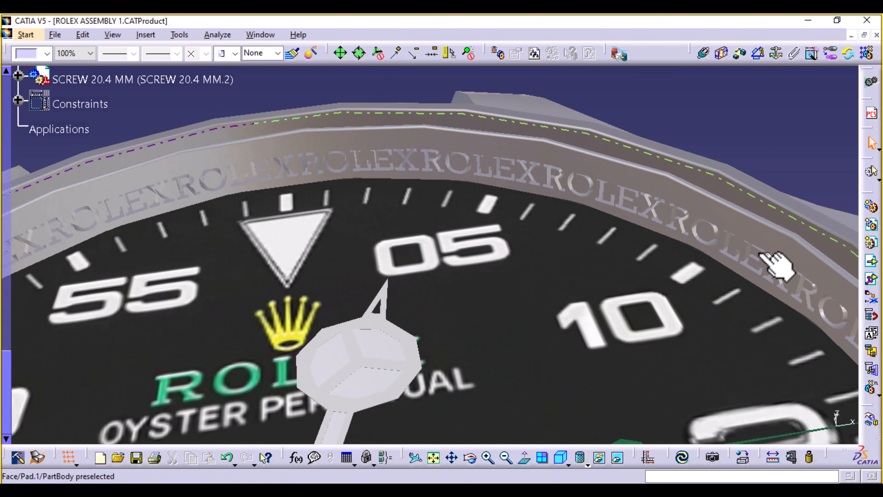
{"action": "middle_click_drag", "start_coordinate": [743, 146], "coordinate": [747, 129]}
{"action": "middle_click_drag", "start_coordinate": [709, 292], "coordinate": [709, 297], "text": "ctrl"}
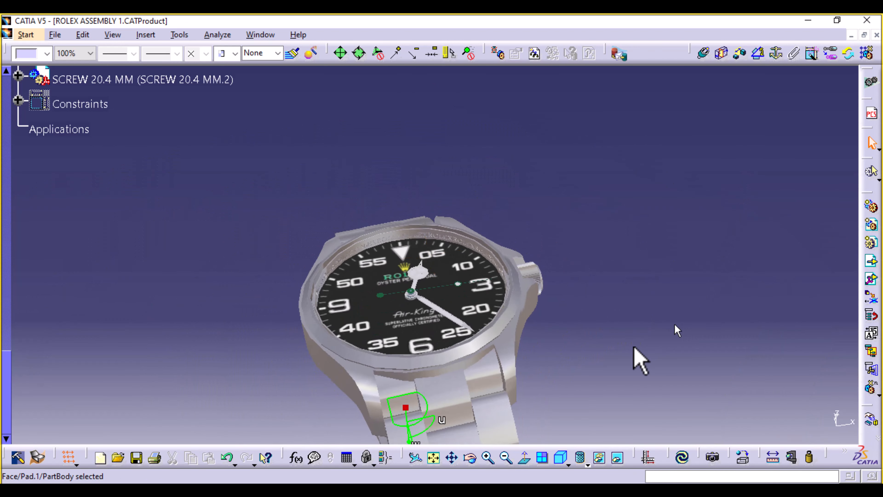
{"action": "middle_click_drag", "start_coordinate": [548, 191], "coordinate": [550, 246], "text": "ctrl"}
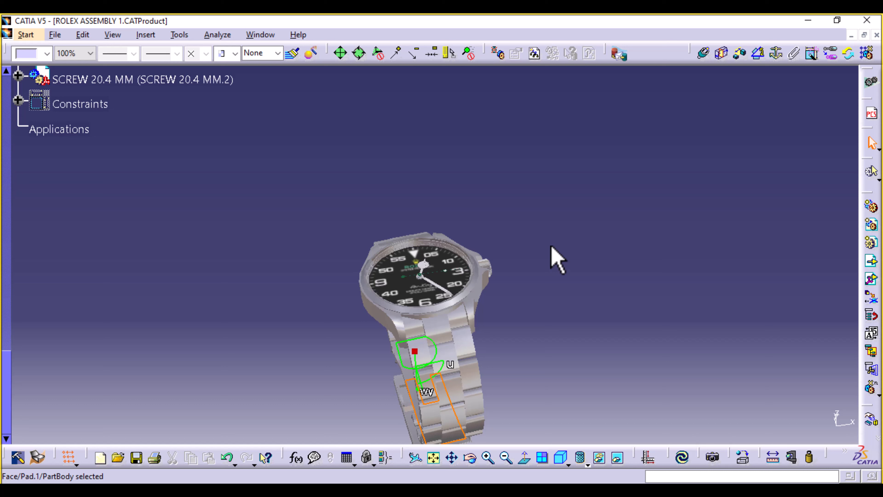
{"action": "left_click", "coordinate": [551, 247]}
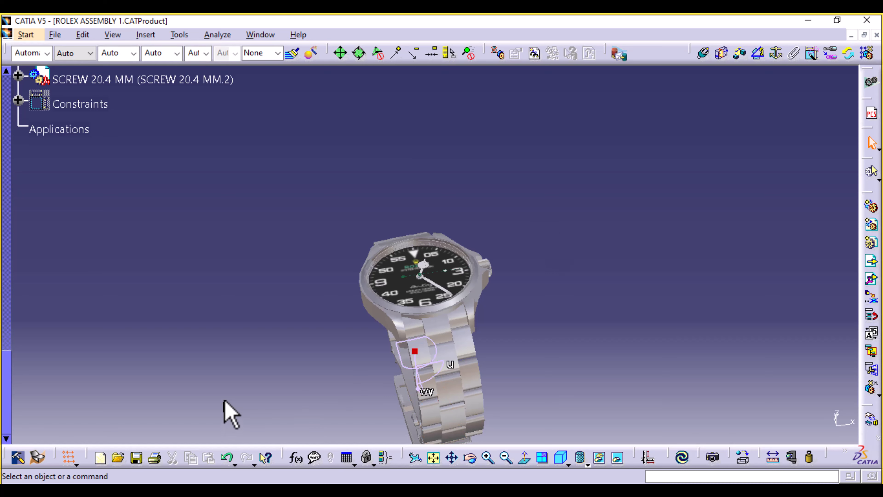
{"action": "middle_click_drag", "start_coordinate": [297, 354], "coordinate": [479, 293]}
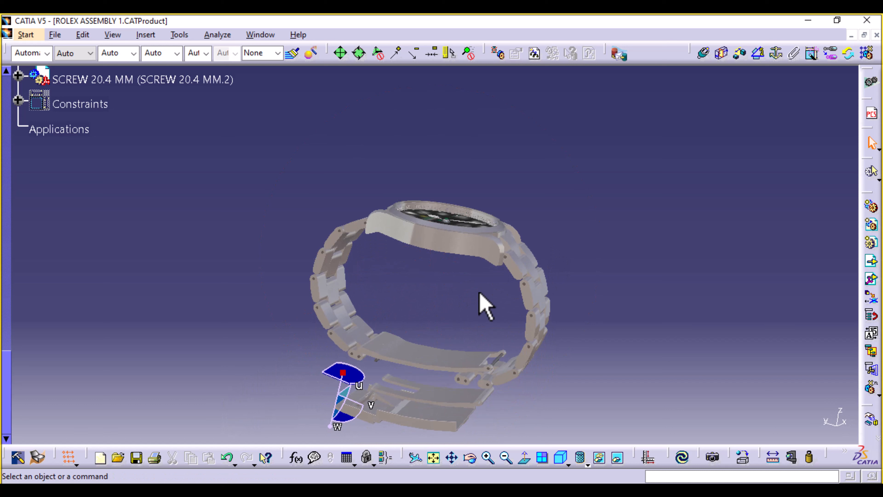